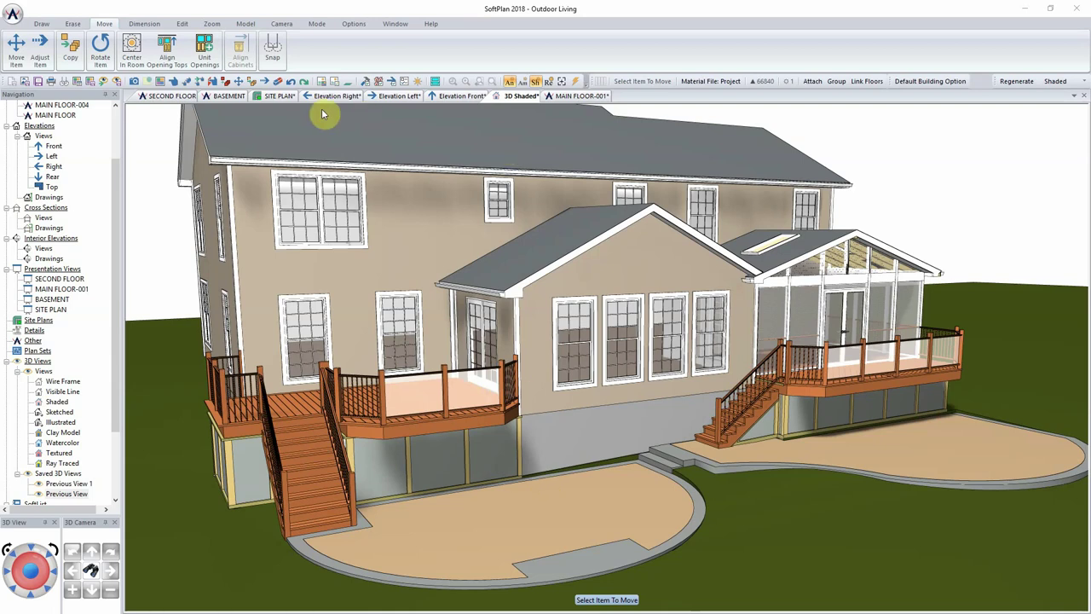
# On the site plan, dimension the width of the notch in the lower edge of the left patio's inner polygon.
pyautogui.click(281, 96)
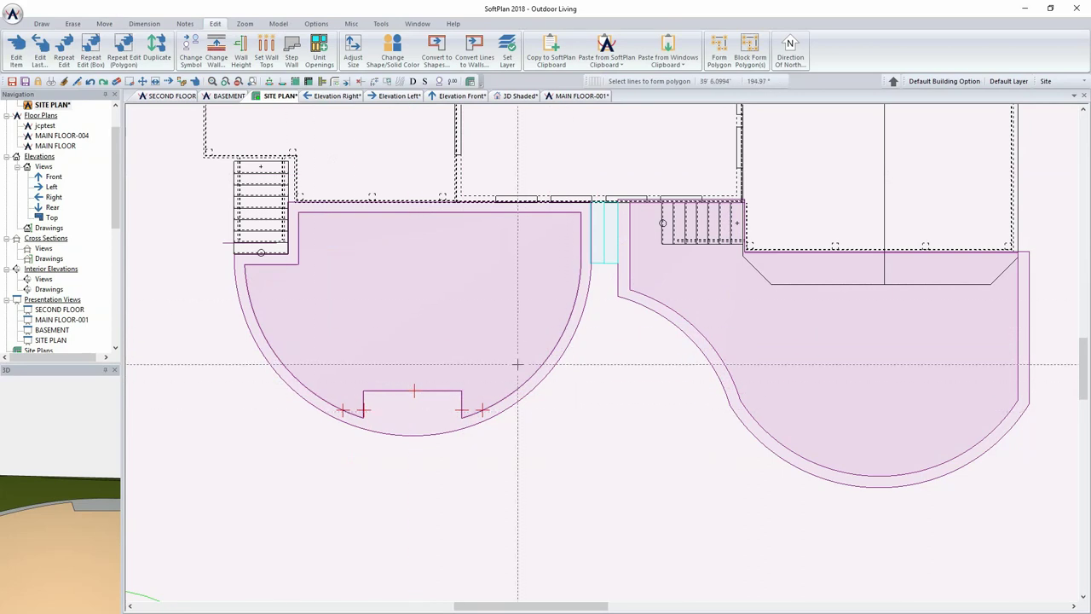
pyautogui.scroll(4, 604, 419)
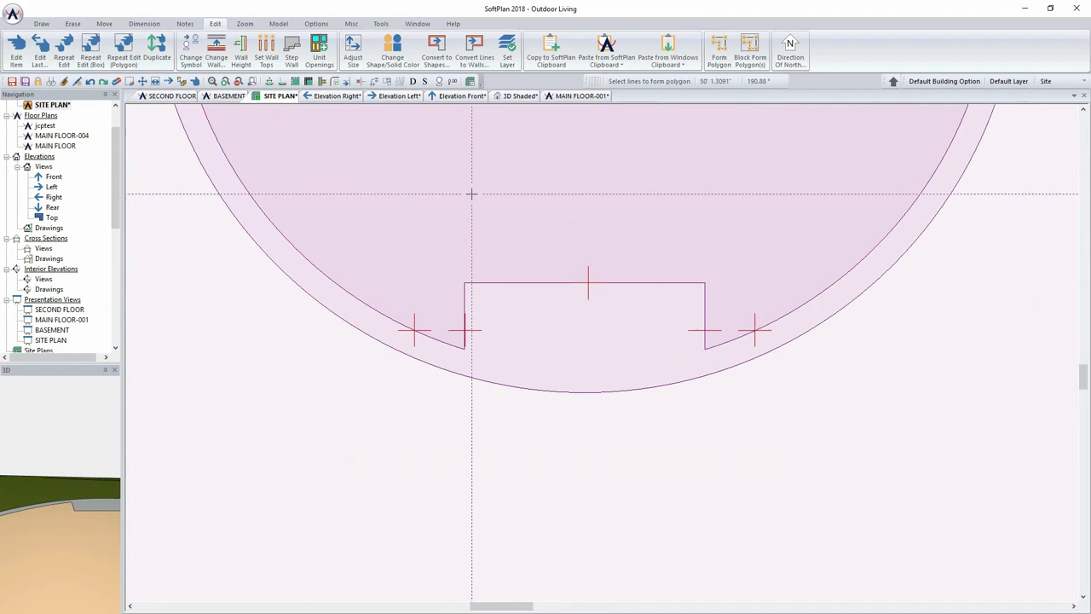
pyautogui.click(144, 23)
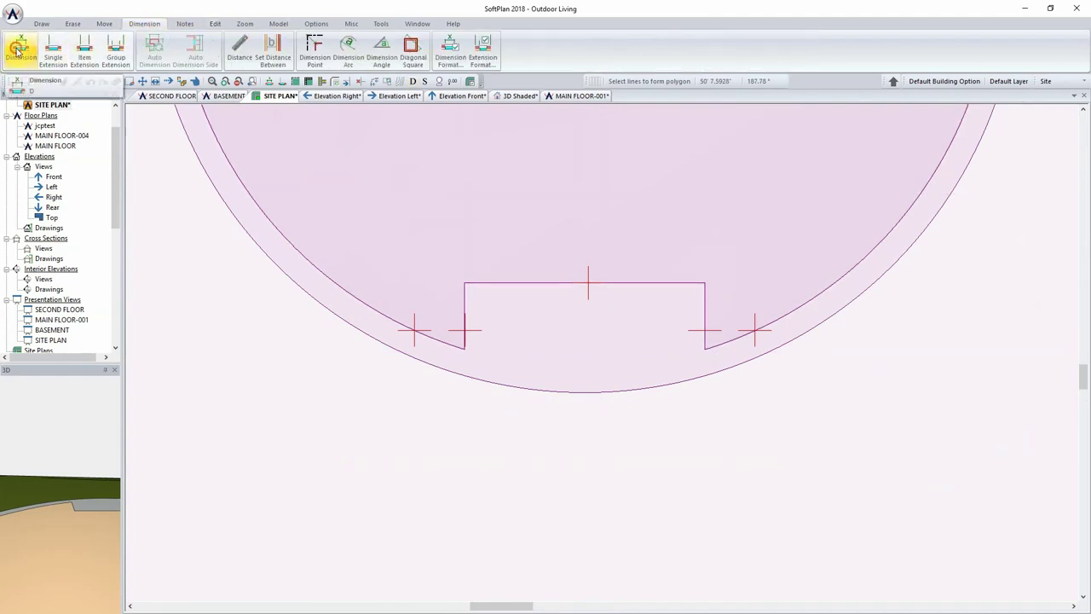
pyautogui.click(20, 49)
pyautogui.click(465, 312)
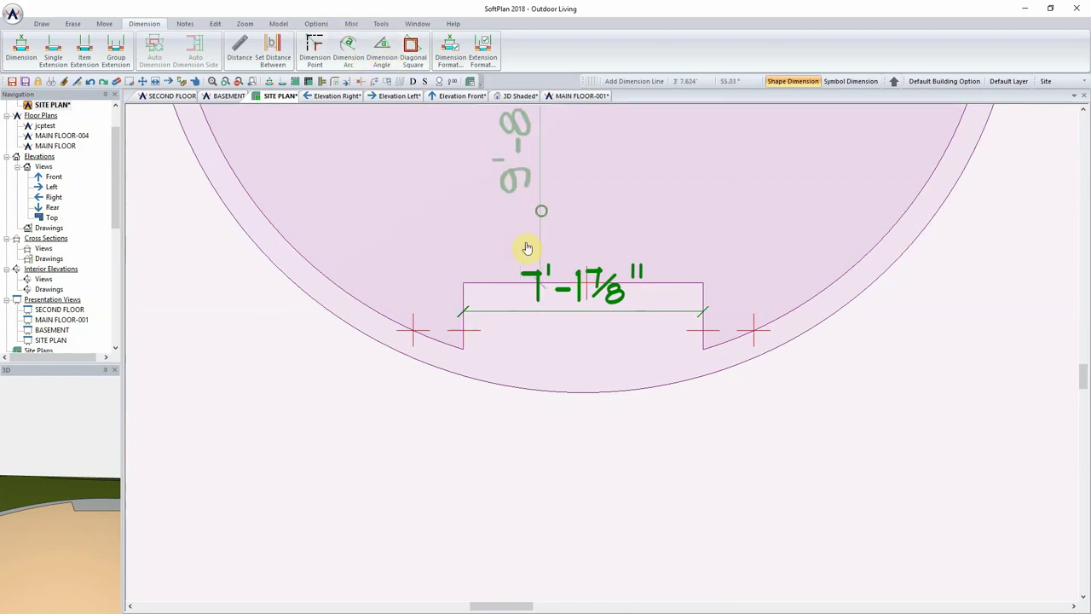
# Explode the left patio's inner polygon into separate lines.
pyautogui.moveTo(540, 214); pyautogui.dragTo(515, 259, button='middle')
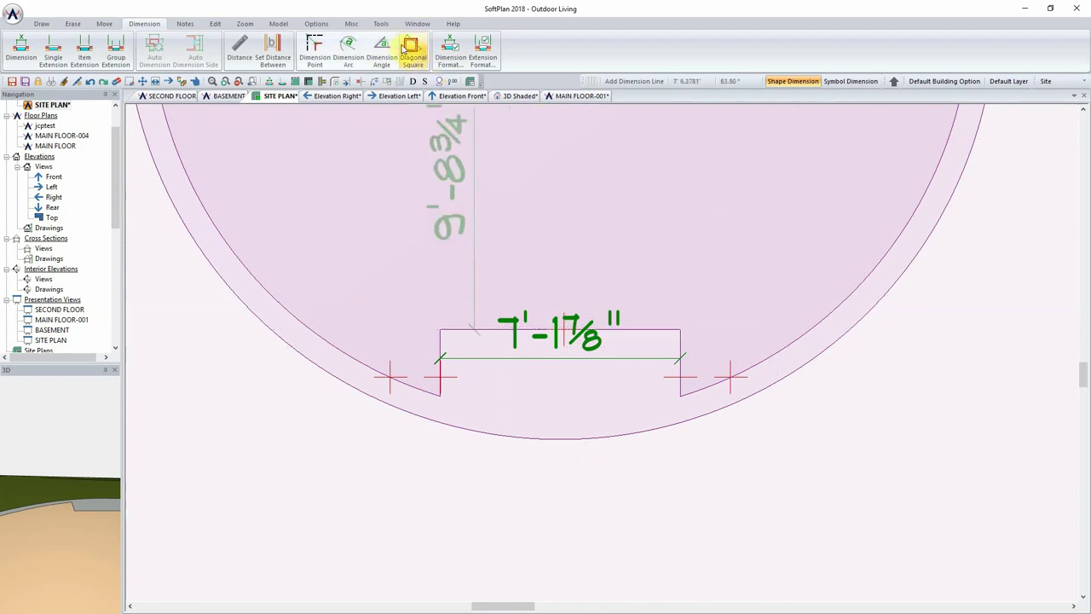
pyautogui.click(357, 26)
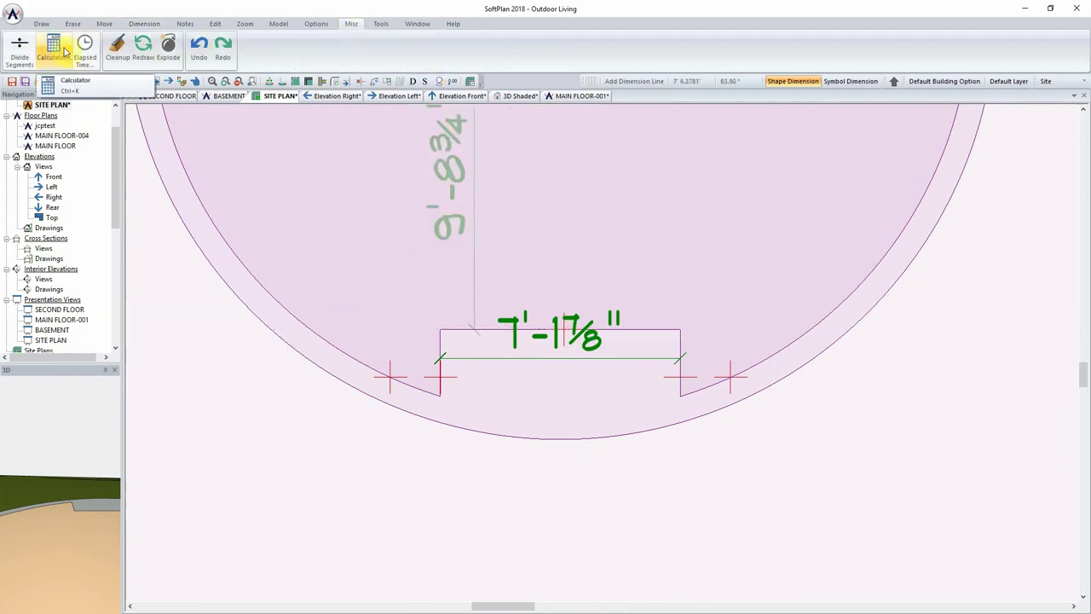
pyautogui.click(168, 47)
pyautogui.click(568, 217)
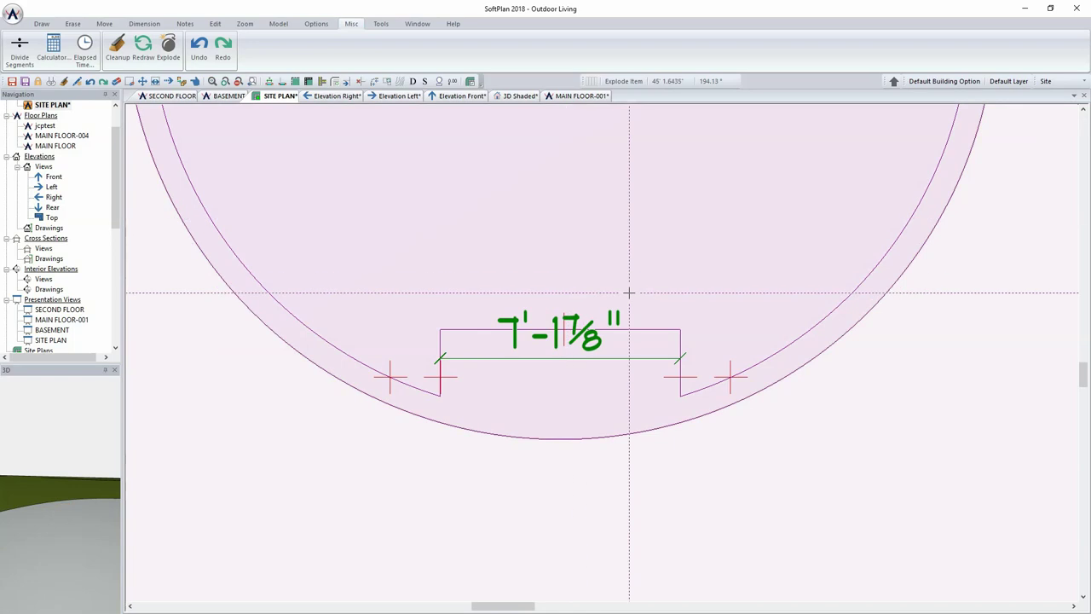
# Set the notch's width dimension to 12', moving both sides equally.
pyautogui.click(566, 342)
pyautogui.rightClick(566, 342)
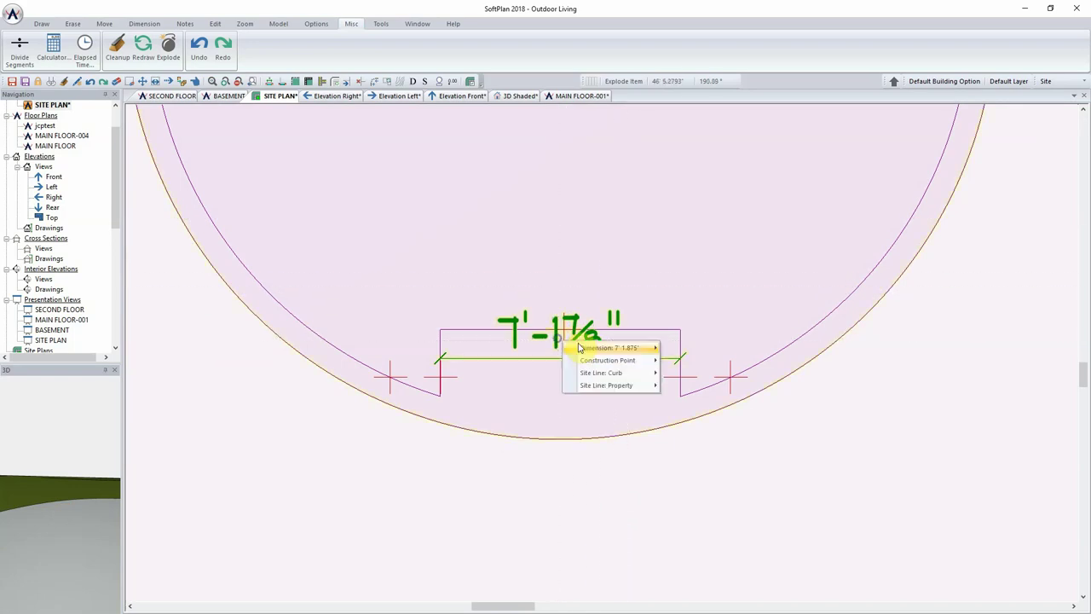
pyautogui.moveTo(627, 349)
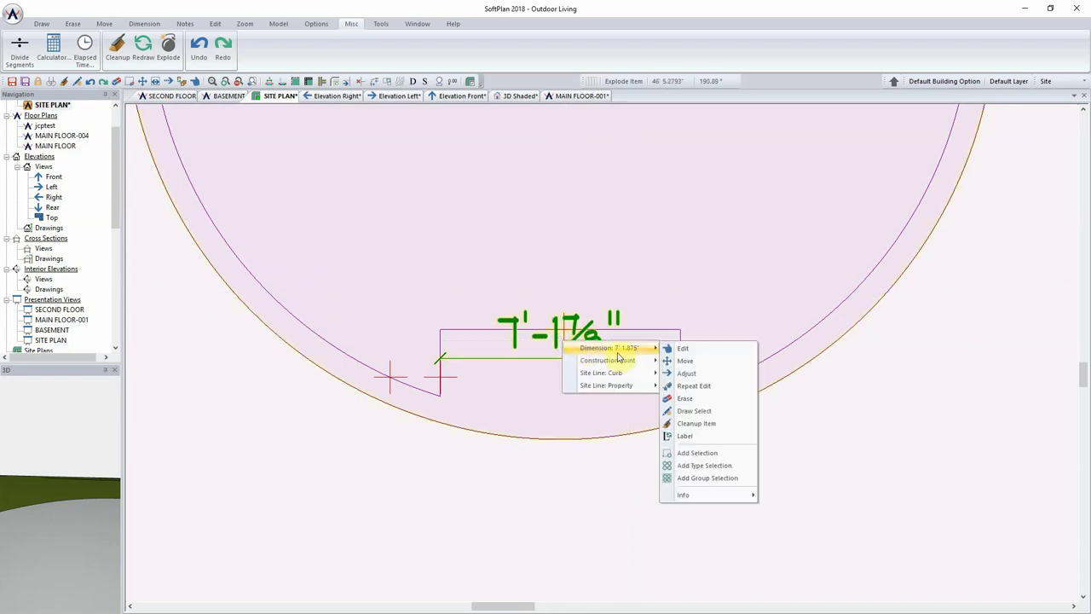
pyautogui.click(697, 353)
pyautogui.write('12')
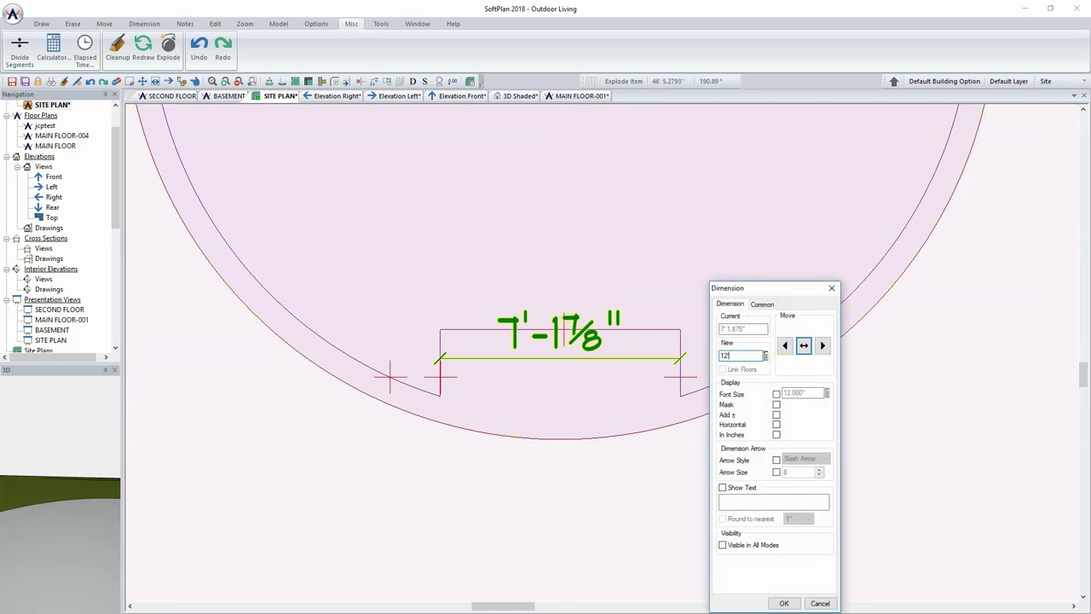
pyautogui.click(804, 345)
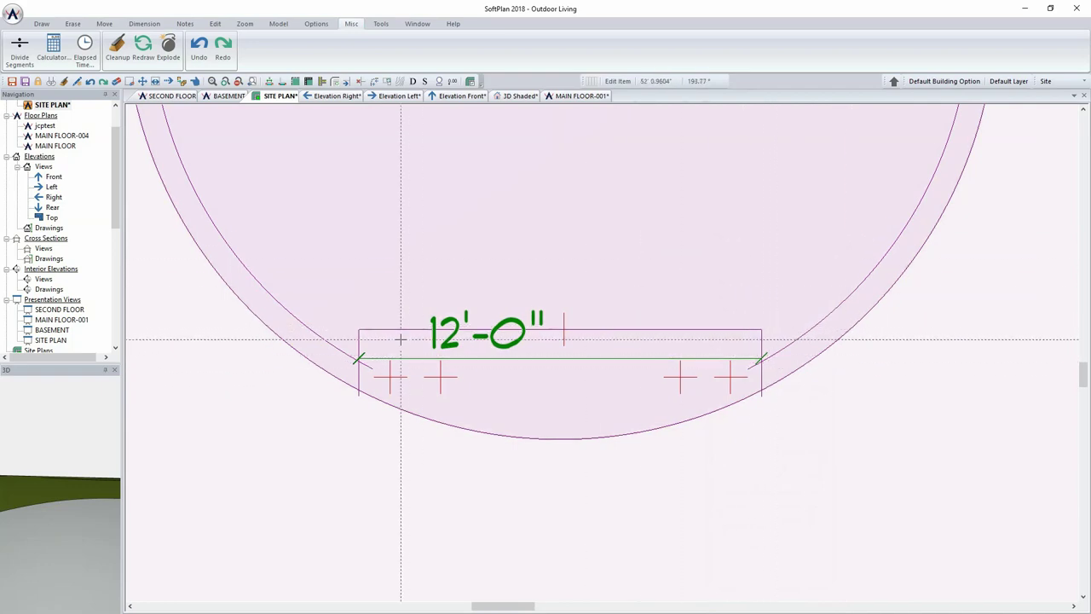
# Erase the notch width dimension and the two construction points near the notch's left end.
pyautogui.scroll(3, 713, 371)
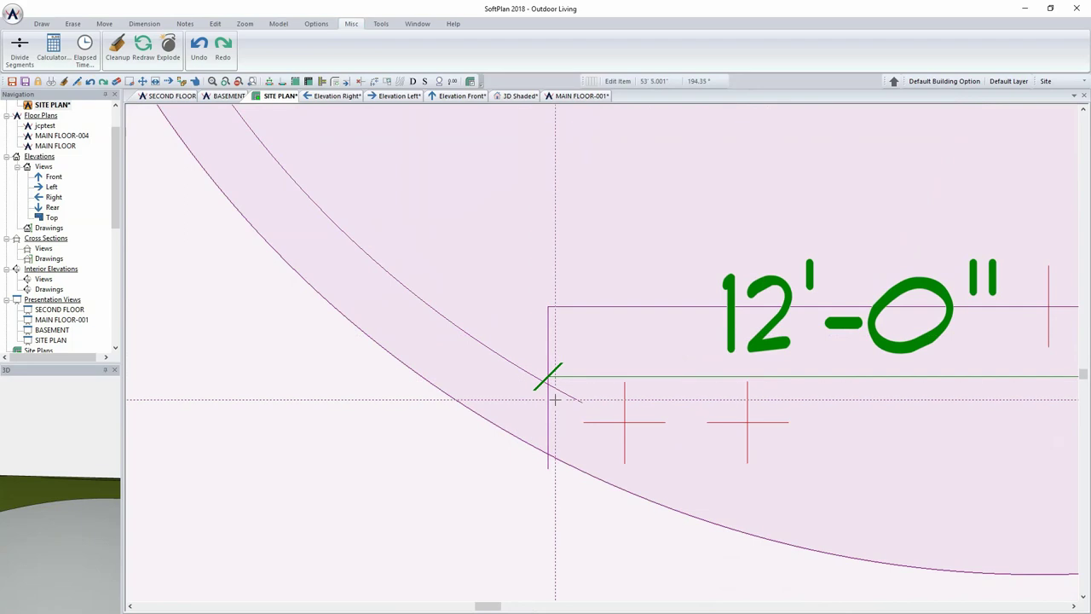
pyautogui.click(731, 373)
pyautogui.click(744, 422)
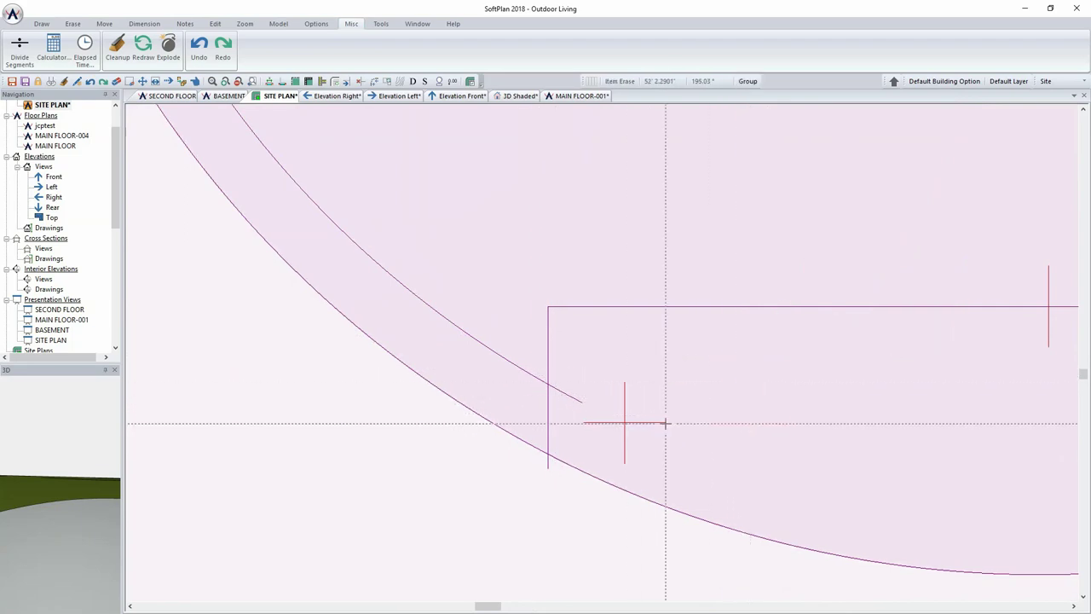
pyautogui.click(626, 422)
# Fillet the left inner patio arc with the notch's left side so they meet in a clean corner.
pyautogui.moveTo(835, 413); pyautogui.dragTo(515, 356, button='middle')
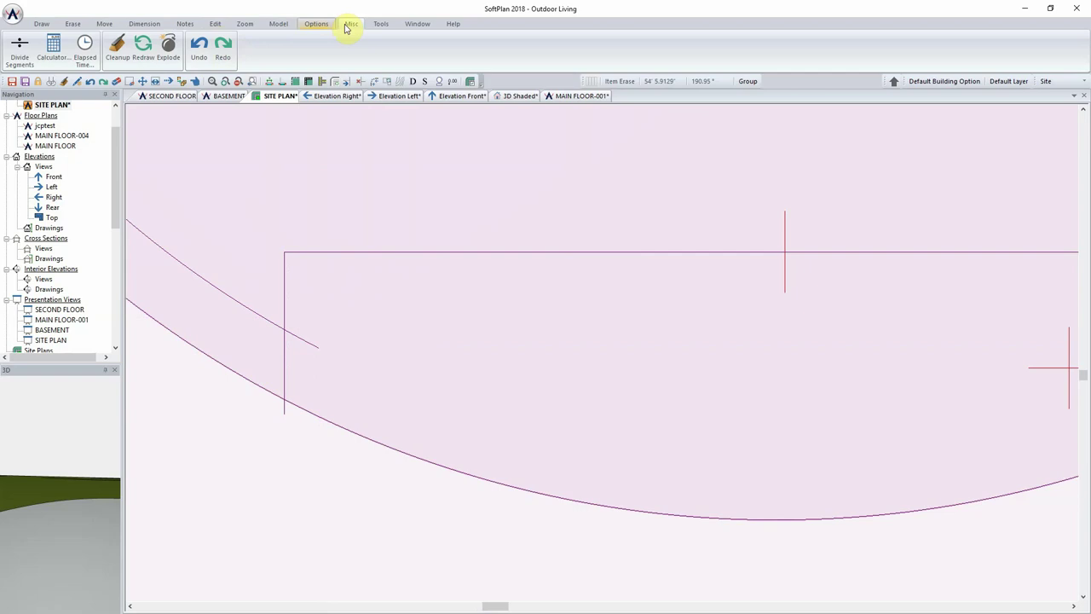
pyautogui.click(376, 29)
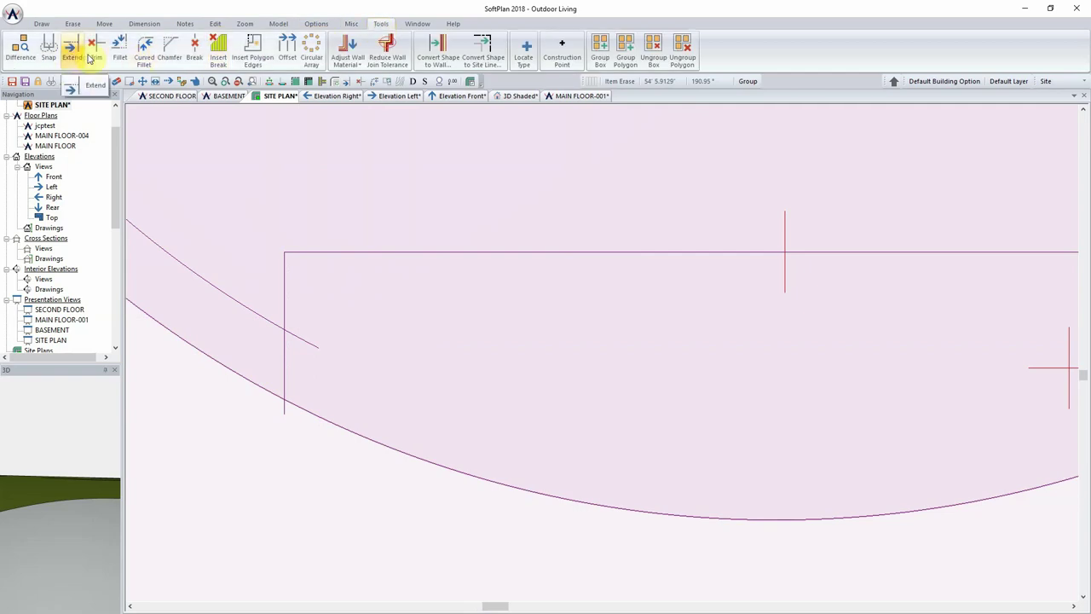
pyautogui.click(118, 52)
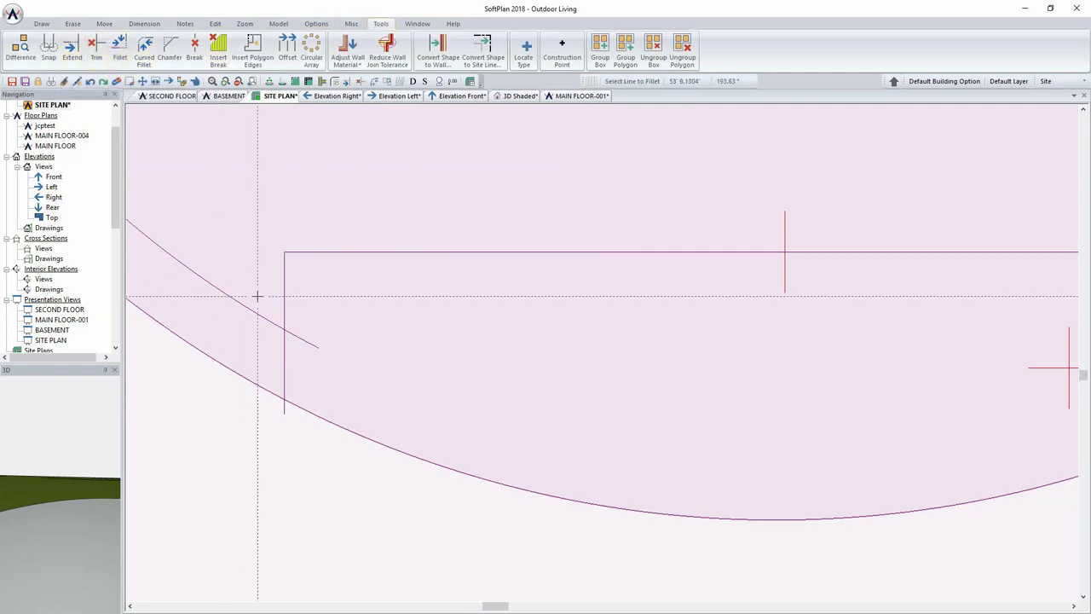
pyautogui.click(268, 317)
pyautogui.click(285, 313)
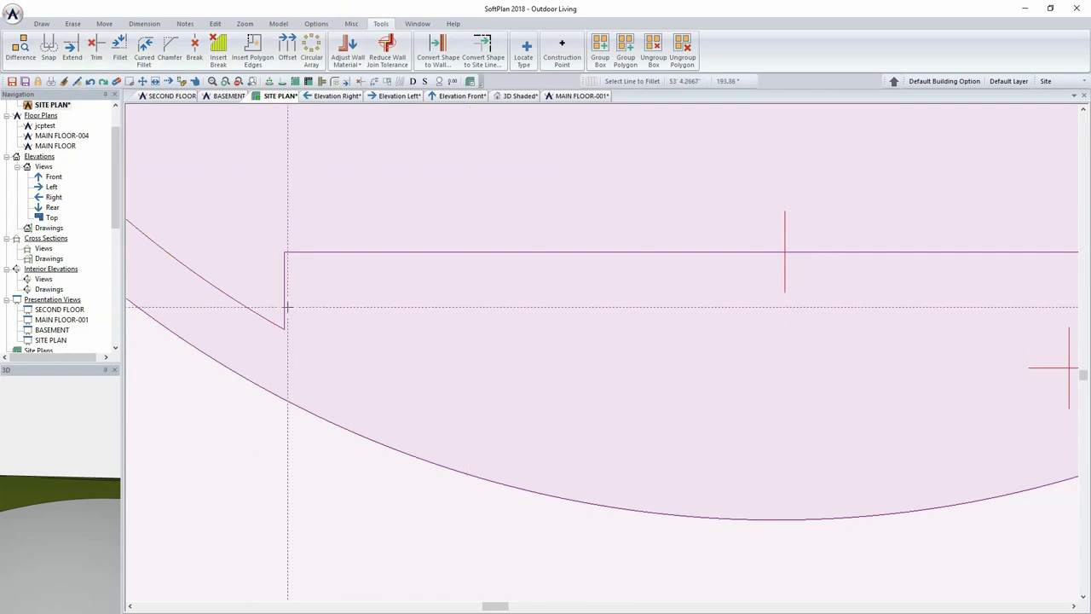
# Erase the two construction points near the notch's right end and fillet its right side with the inner patio arc.
pyautogui.scroll(-4, 555, 309)
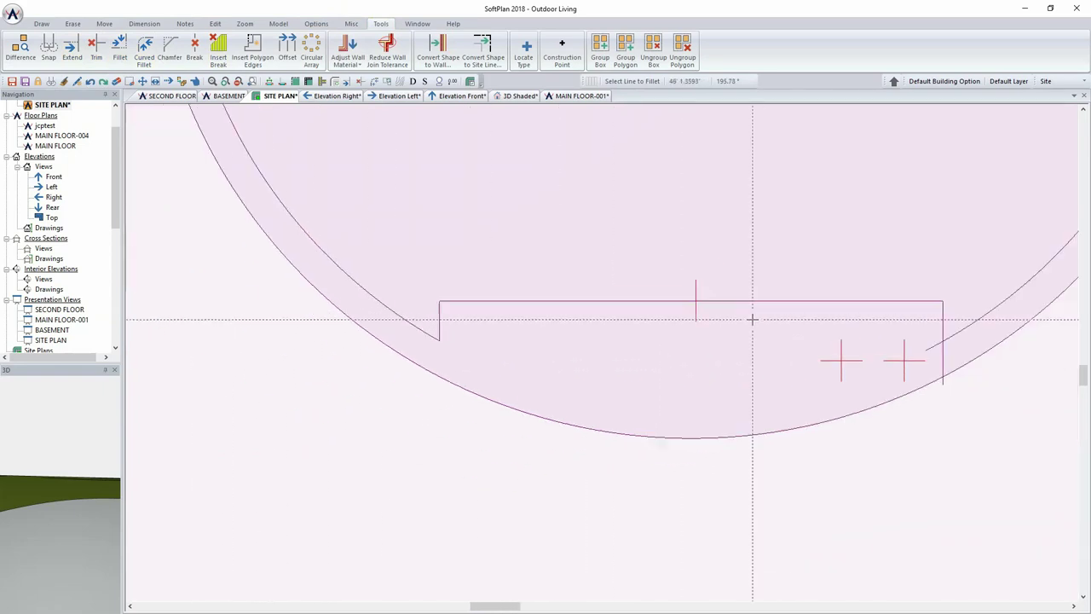
pyautogui.moveTo(762, 319); pyautogui.dragTo(456, 290, button='middle')
pyautogui.scroll(4, 599, 353)
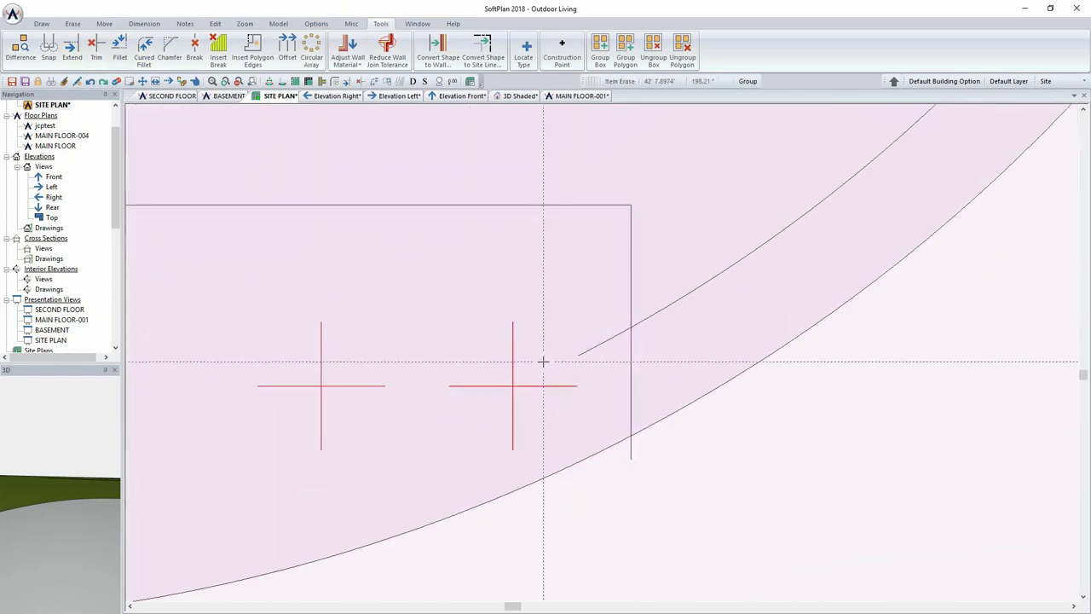
pyautogui.click(512, 385)
pyautogui.click(322, 384)
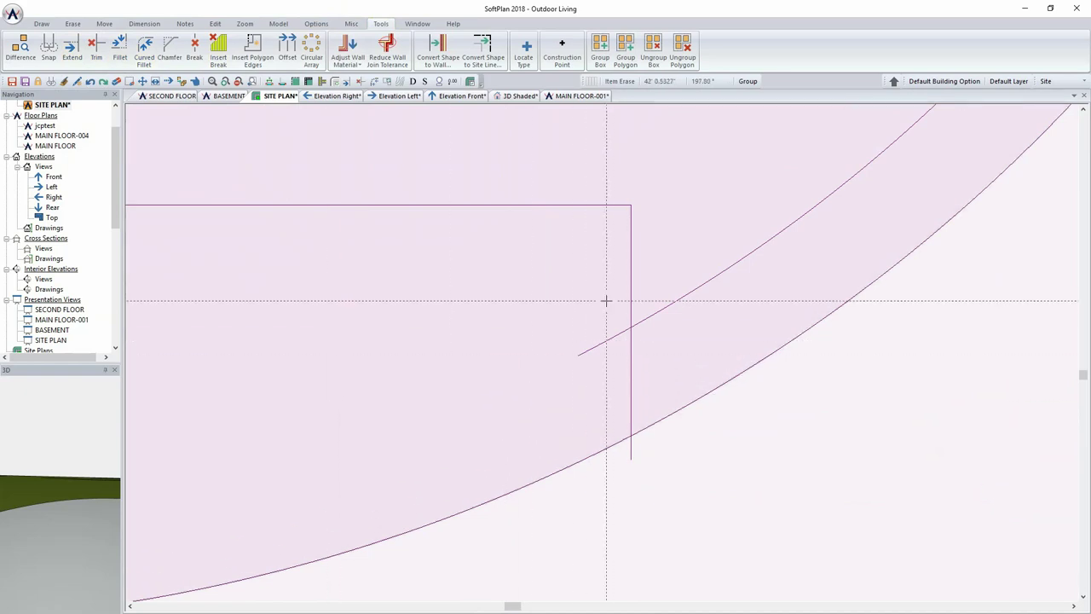
pyautogui.press('f')
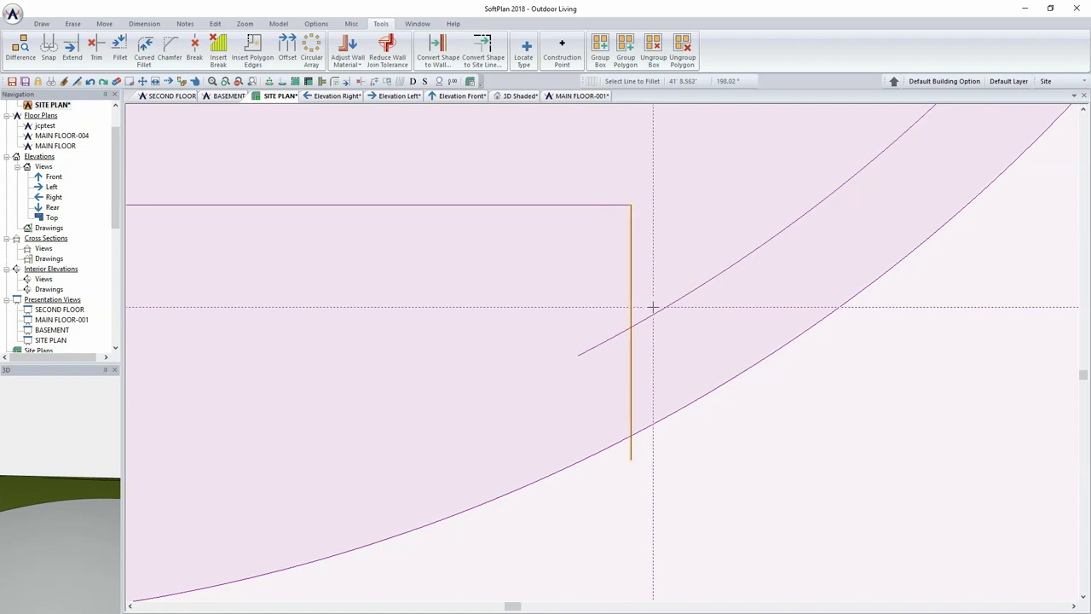
# Form a closed polygon from the left patio's inner outline, including both arcs and the widened notch.
pyautogui.scroll(-5, 639, 338)
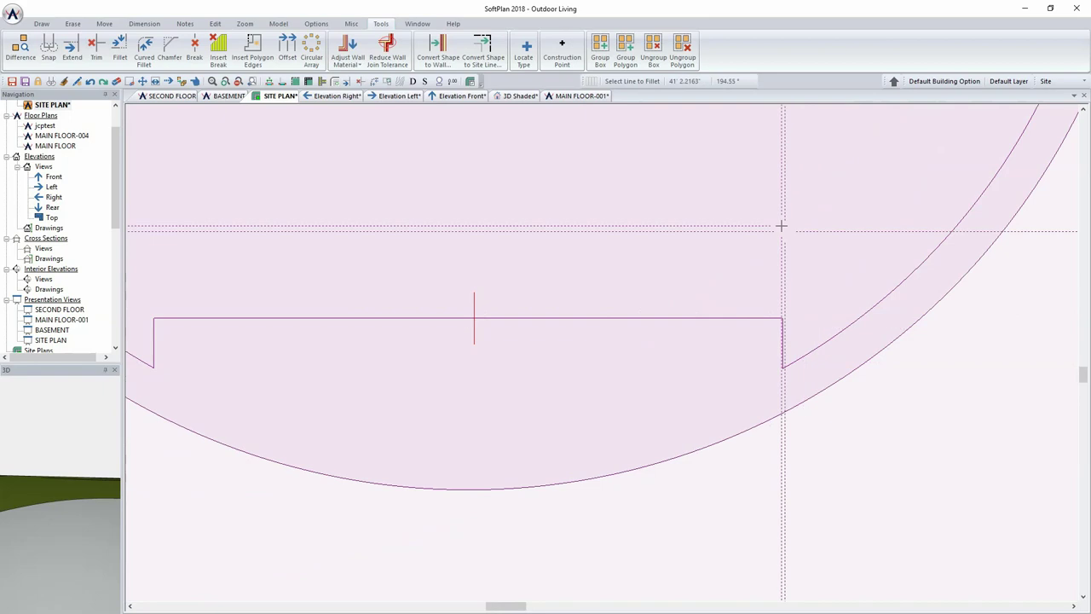
pyautogui.scroll(-1, 664, 176)
pyautogui.scroll(-3, 664, 177)
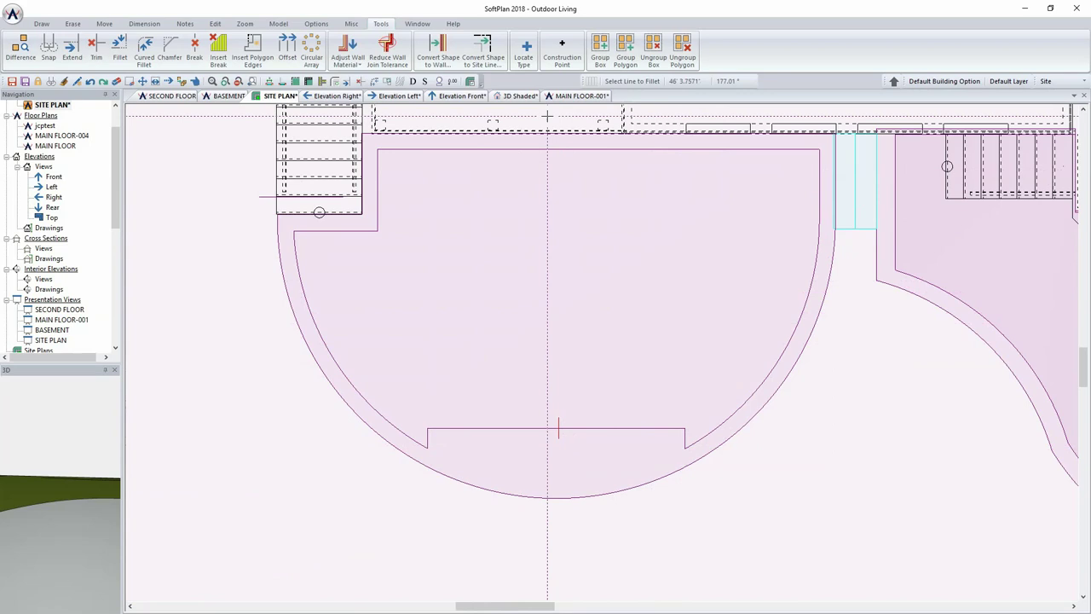
pyautogui.click(216, 23)
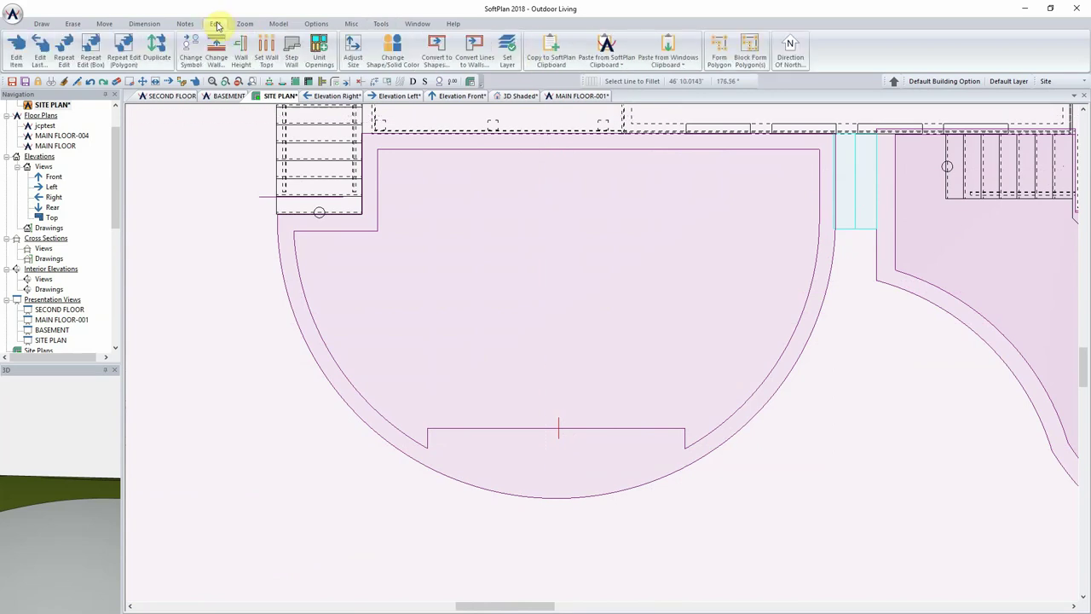
pyautogui.click(714, 60)
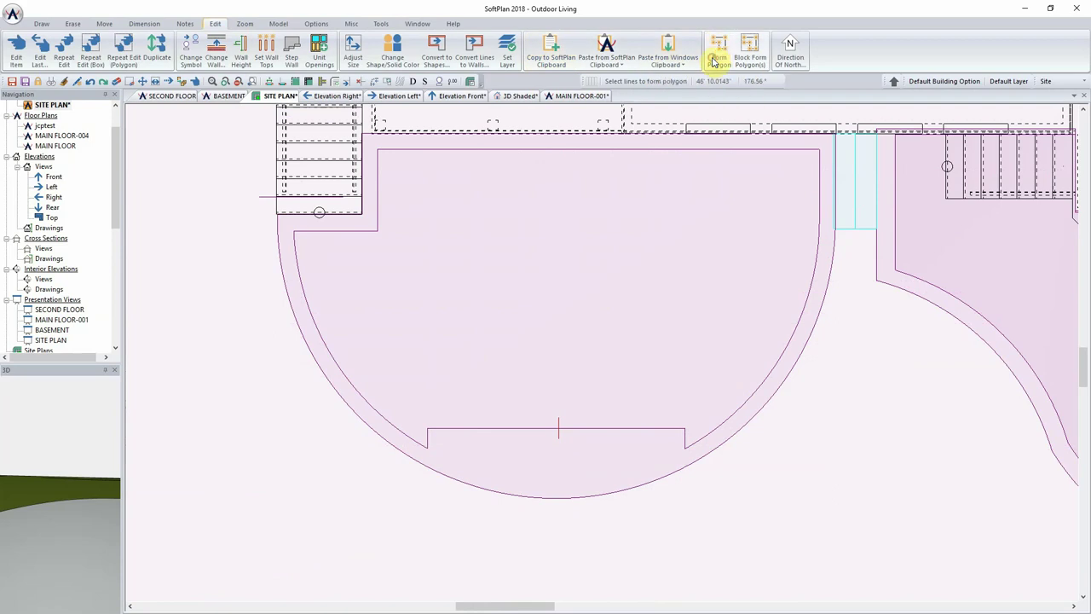
pyautogui.click(315, 319)
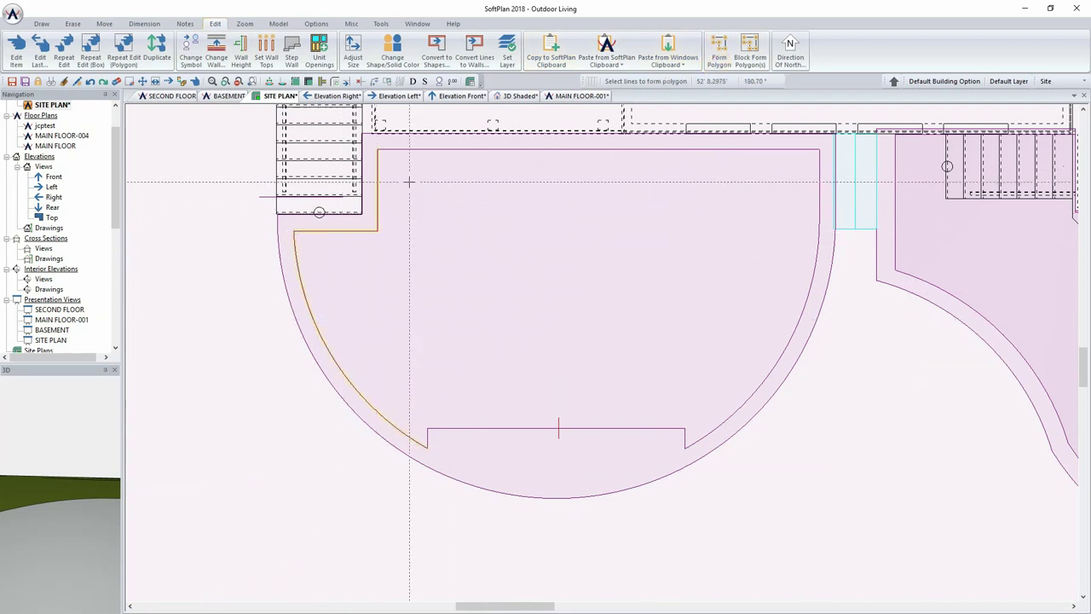
pyautogui.click(433, 151)
pyautogui.click(818, 210)
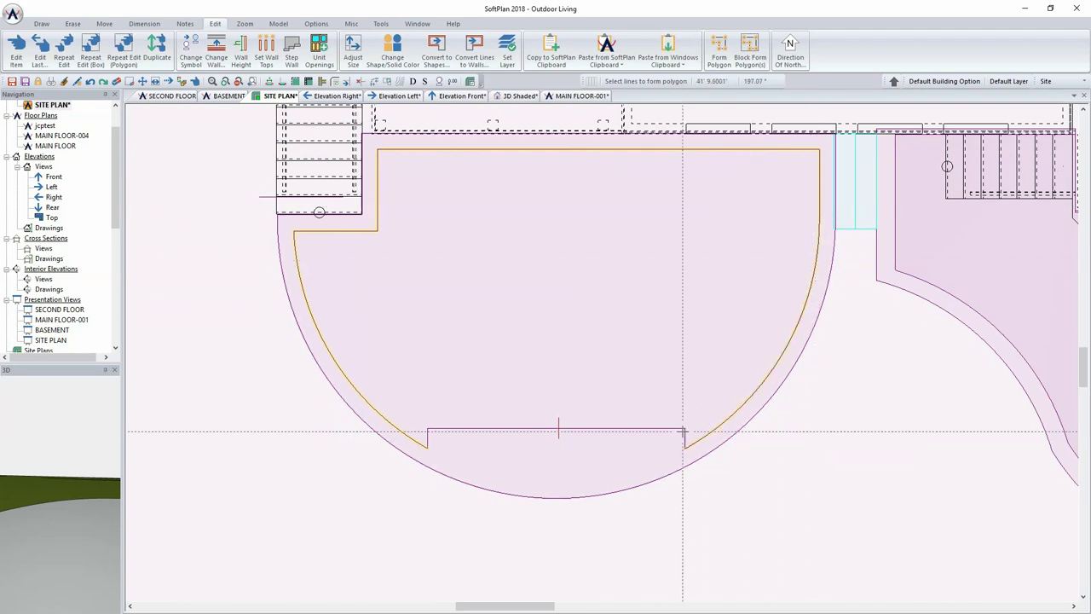
pyautogui.click(475, 430)
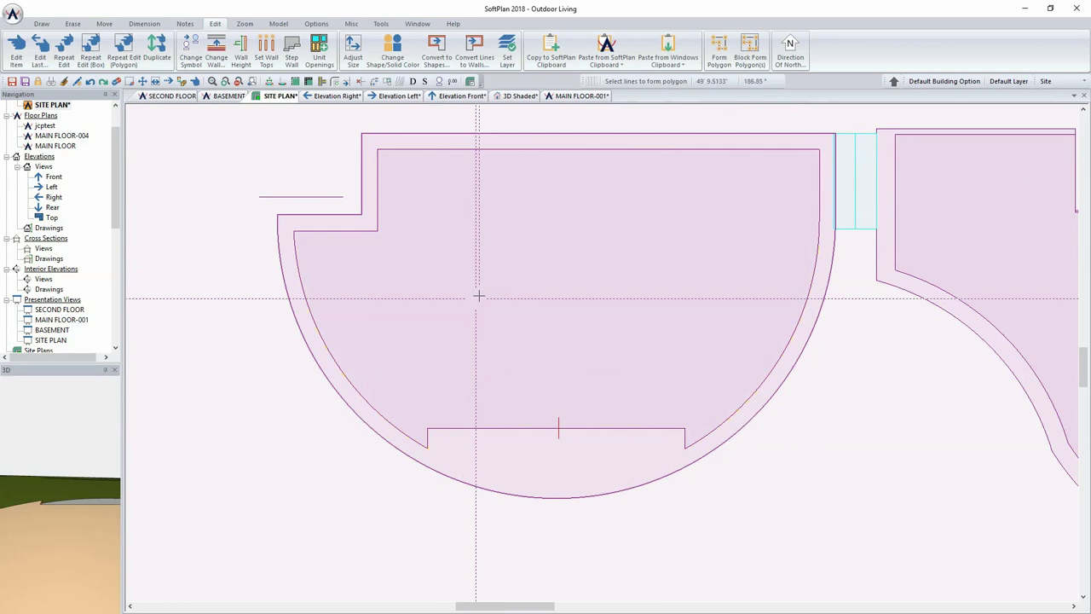
# Review the type, offset and depth settings of the re-formed inner patio polygon.
pyautogui.rightClick(530, 297)
pyautogui.moveTo(586, 308)
pyautogui.click(644, 304)
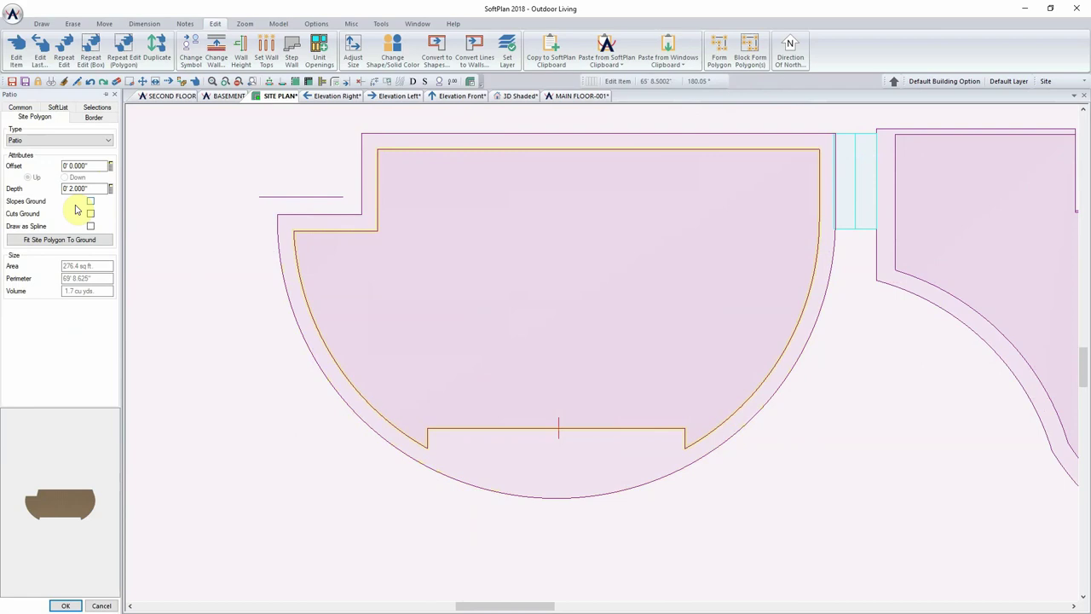
pyautogui.click(66, 605)
# In the shaded 3D view, edit the left inner patio to have an offset of 5.5" in the Down direction.
pyautogui.click(519, 96)
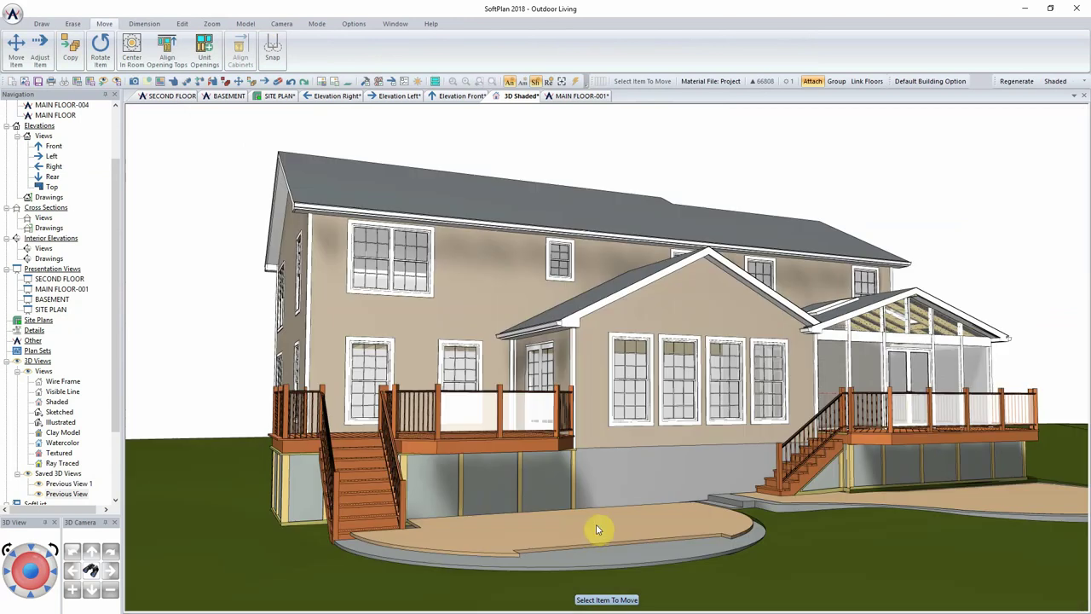
pyautogui.rightClick(592, 528)
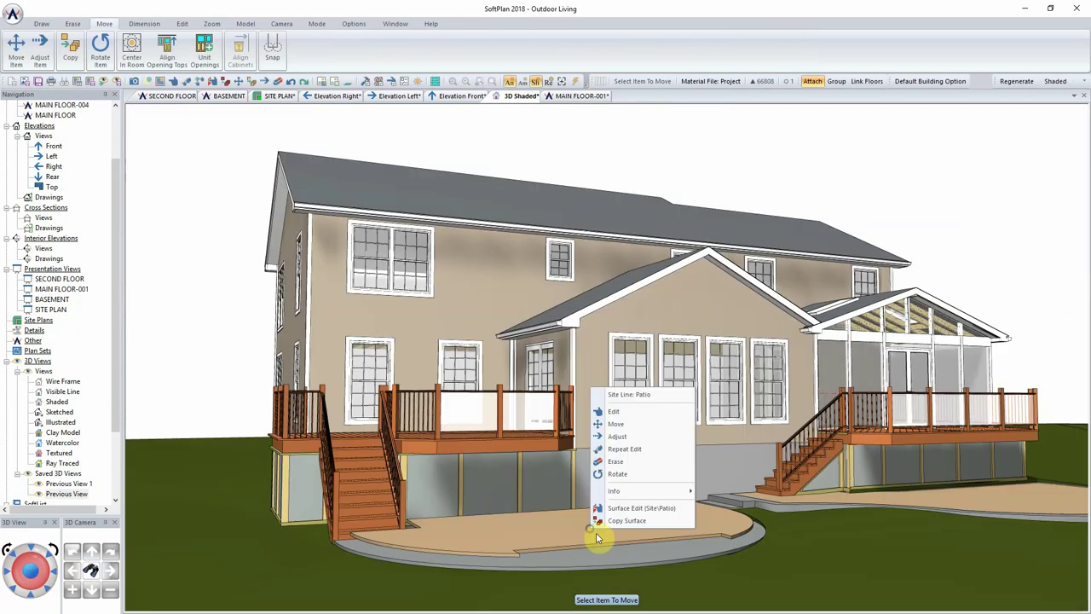
pyautogui.click(637, 412)
pyautogui.click(92, 169)
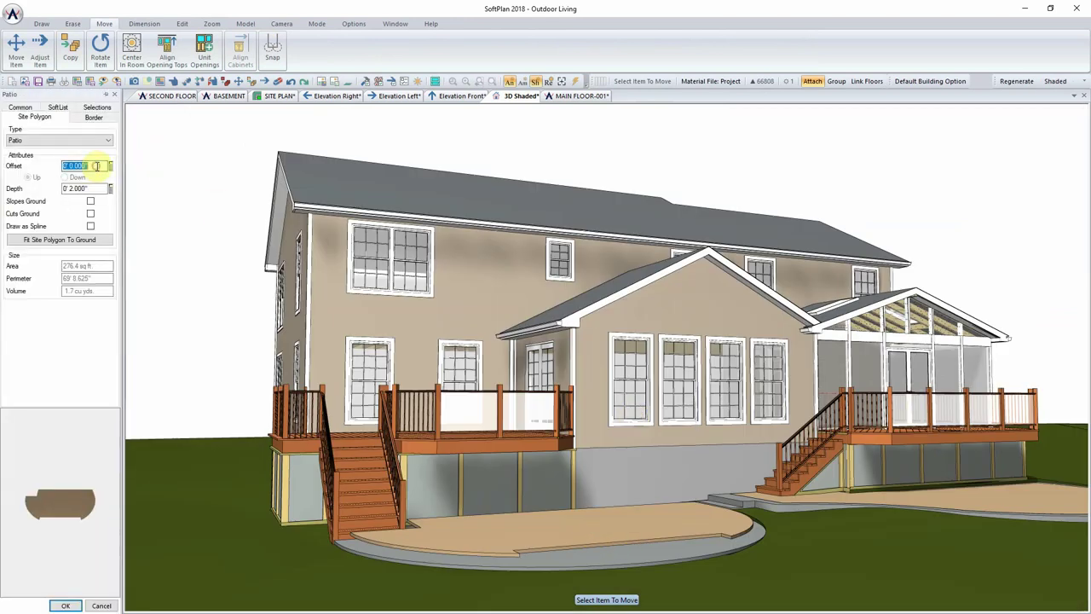
pyautogui.write('5.5')
pyautogui.press('Return')
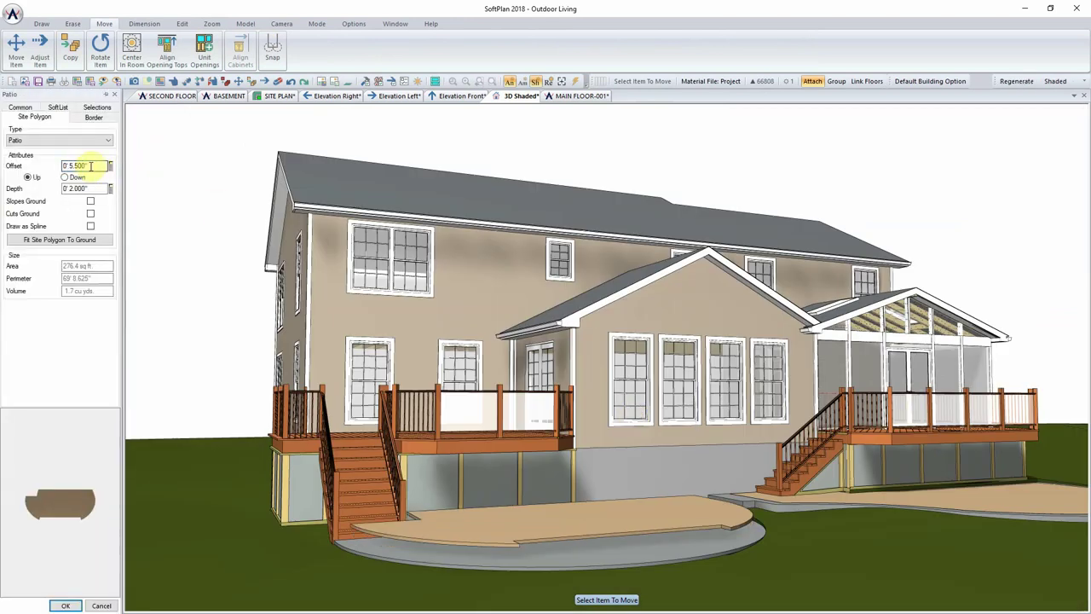
pyautogui.click(65, 176)
pyautogui.click(83, 189)
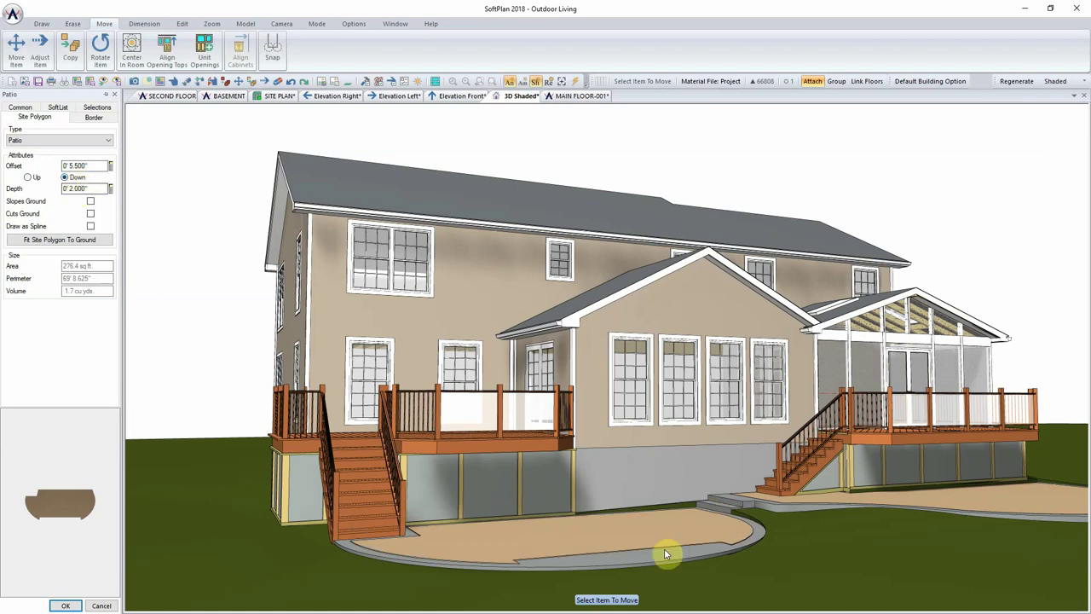
pyautogui.click(65, 605)
pyautogui.scroll(2, 546, 537)
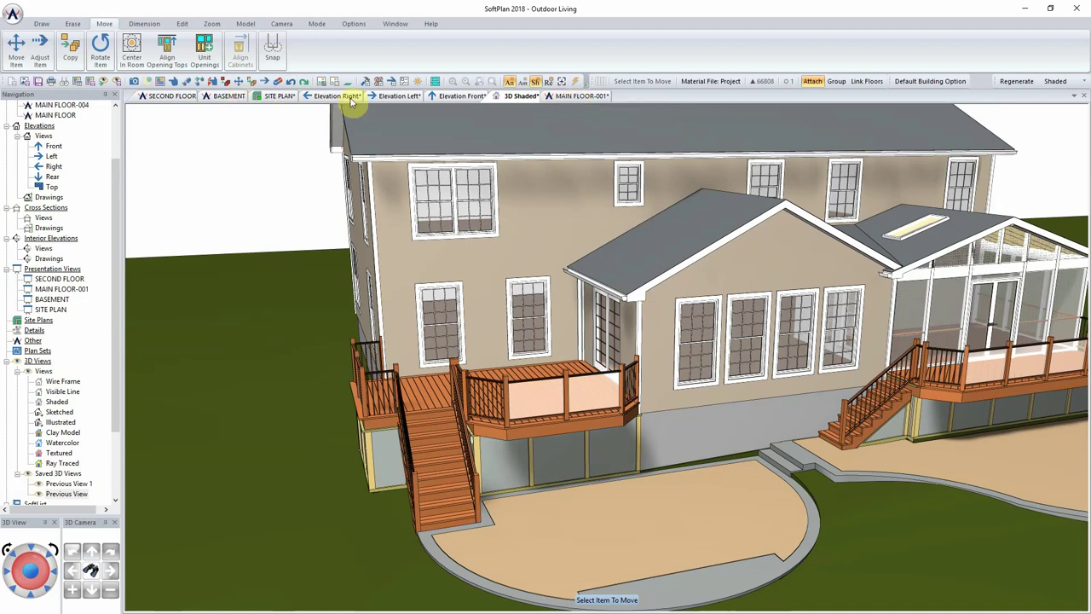
# On the site plan, move the notch's long straight edge farther into the left inner patio to deepen the notch.
pyautogui.click(275, 96)
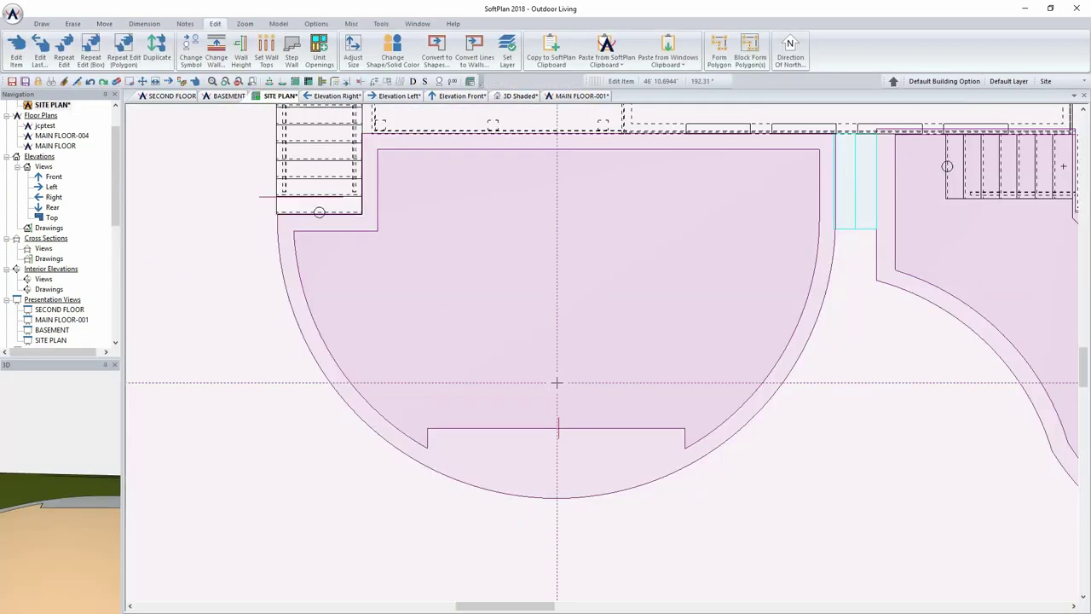
pyautogui.click(525, 428)
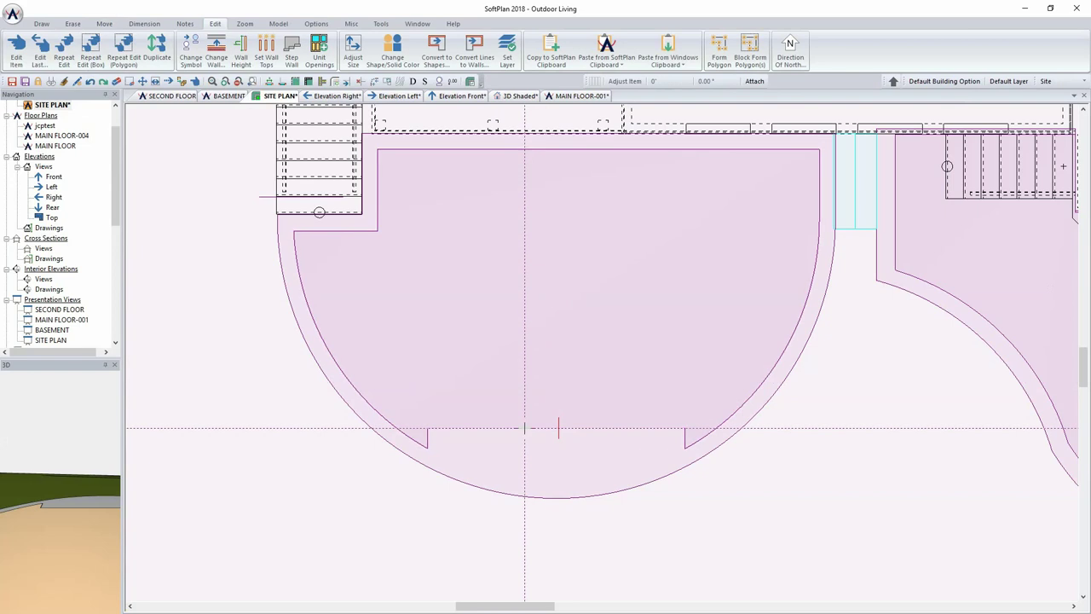
pyautogui.click(525, 406)
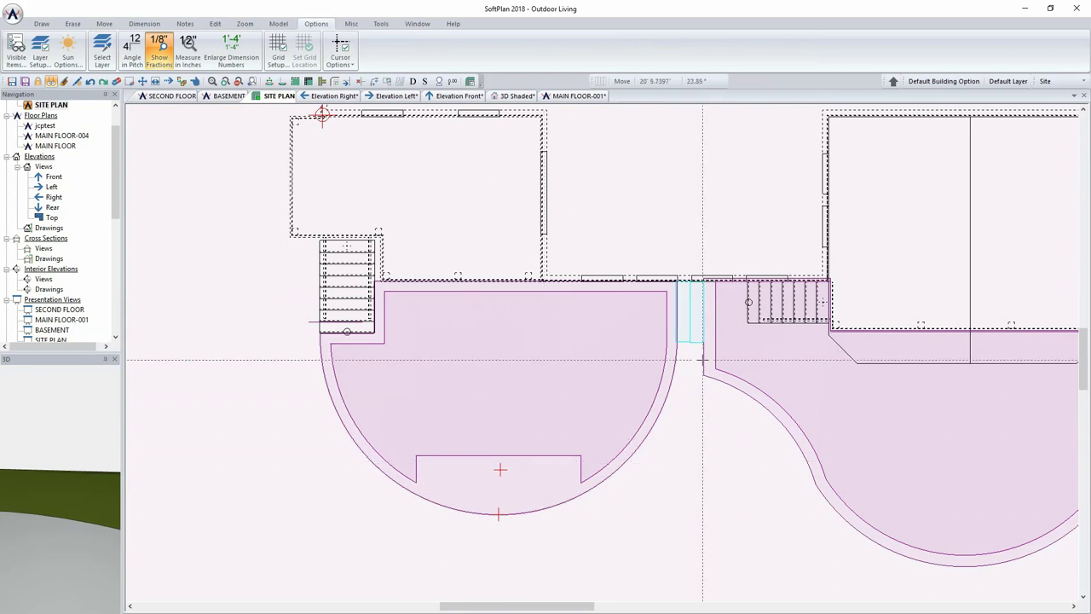
# Switch the site plan to Drawing mode and make the Curb and Patio site items visible in it.
pyautogui.click(1062, 83)
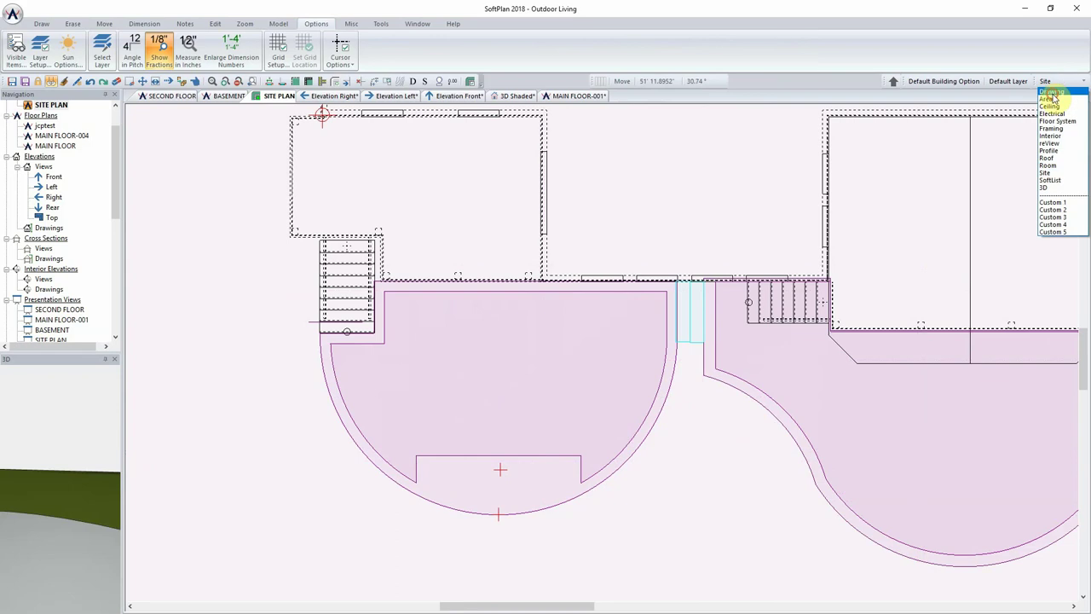
pyautogui.click(1047, 90)
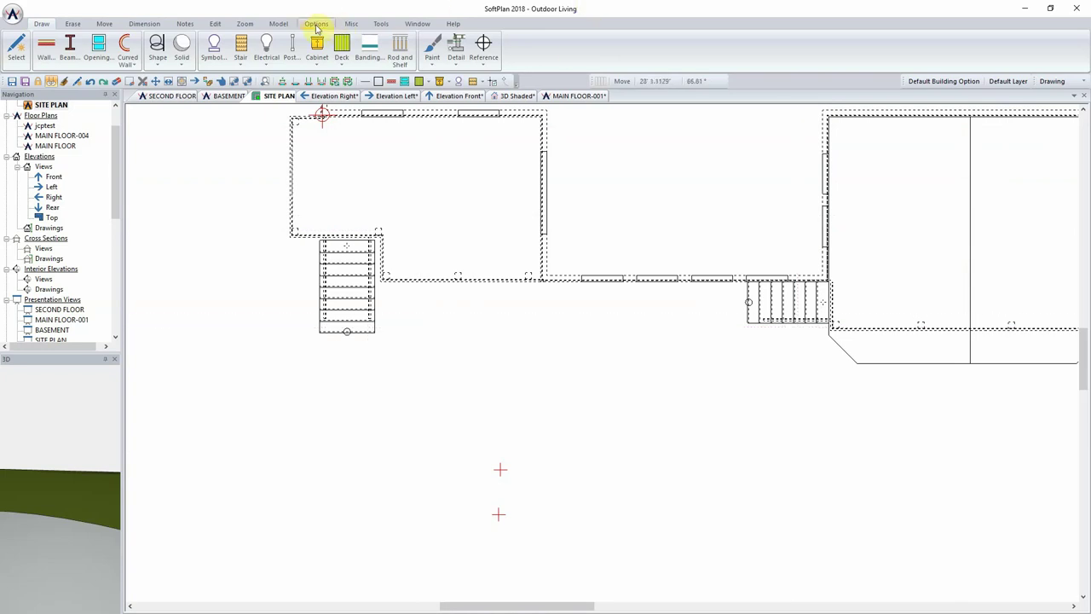
pyautogui.click(316, 23)
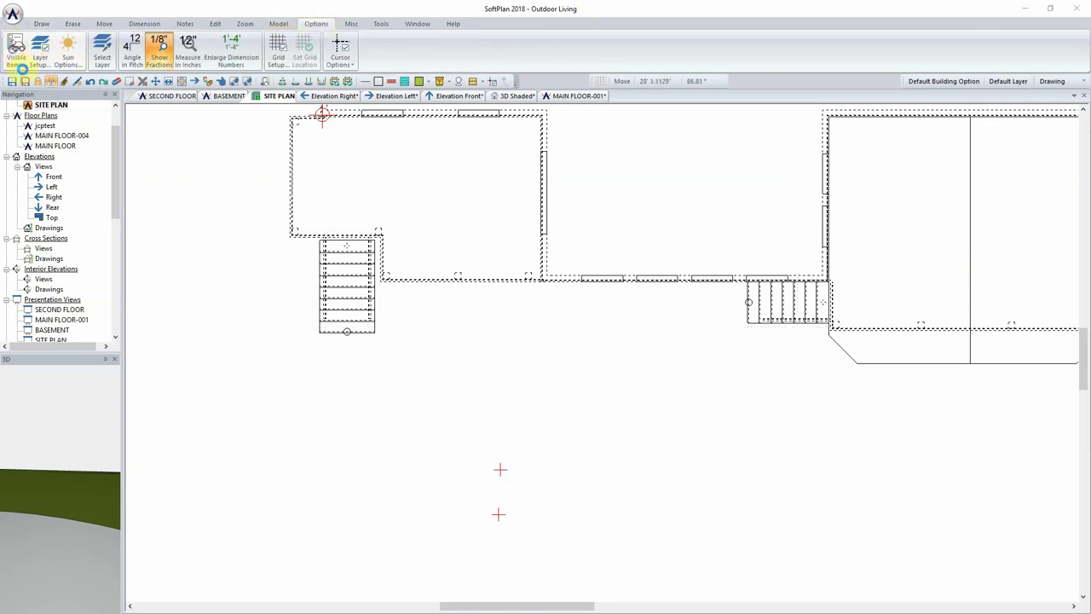
pyautogui.click(16, 50)
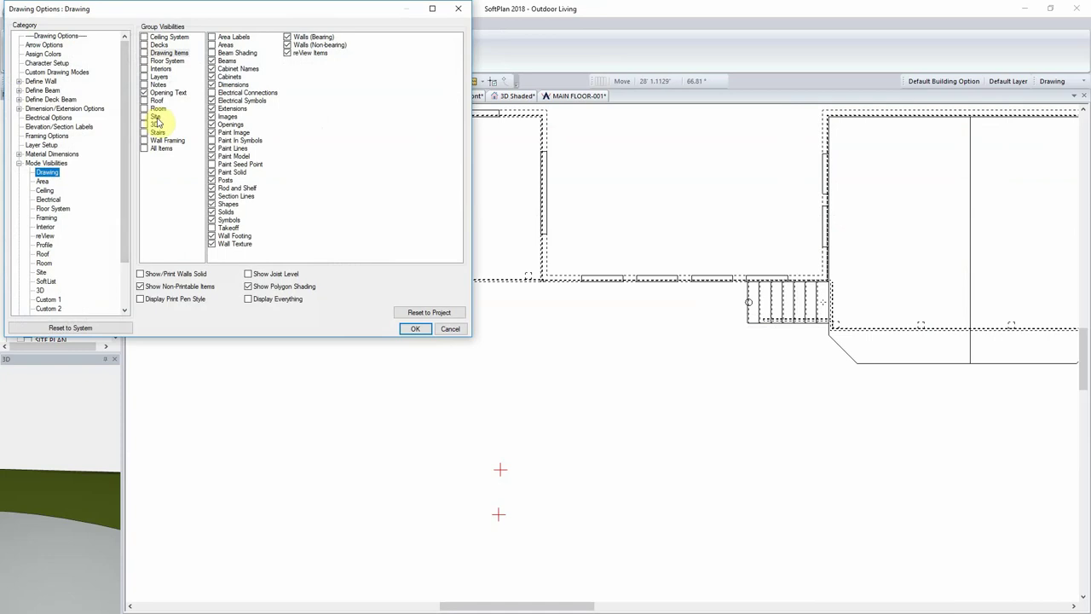
pyautogui.click(156, 117)
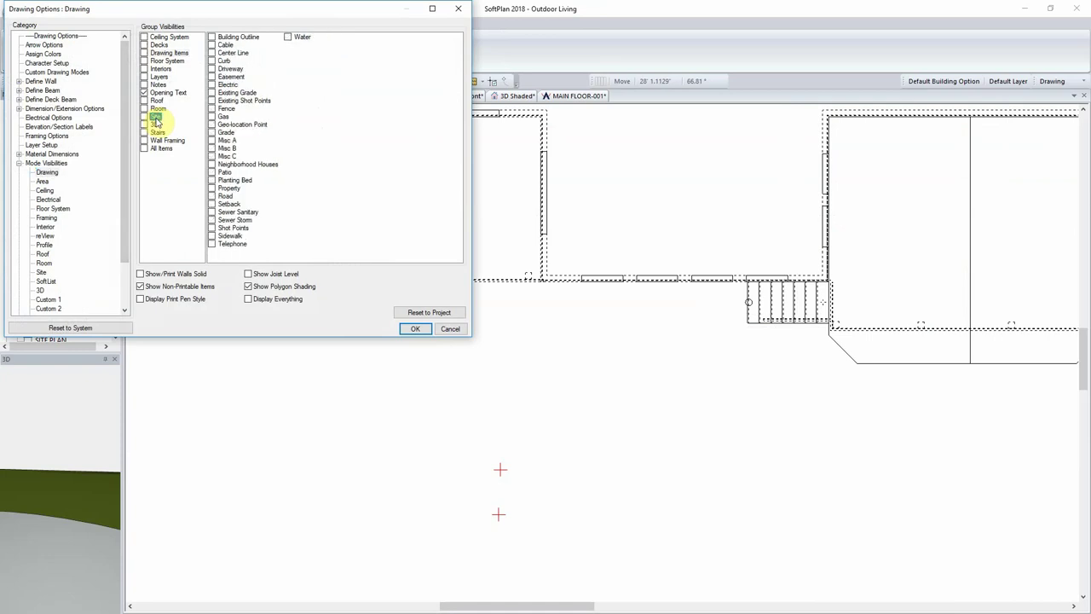
pyautogui.click(211, 61)
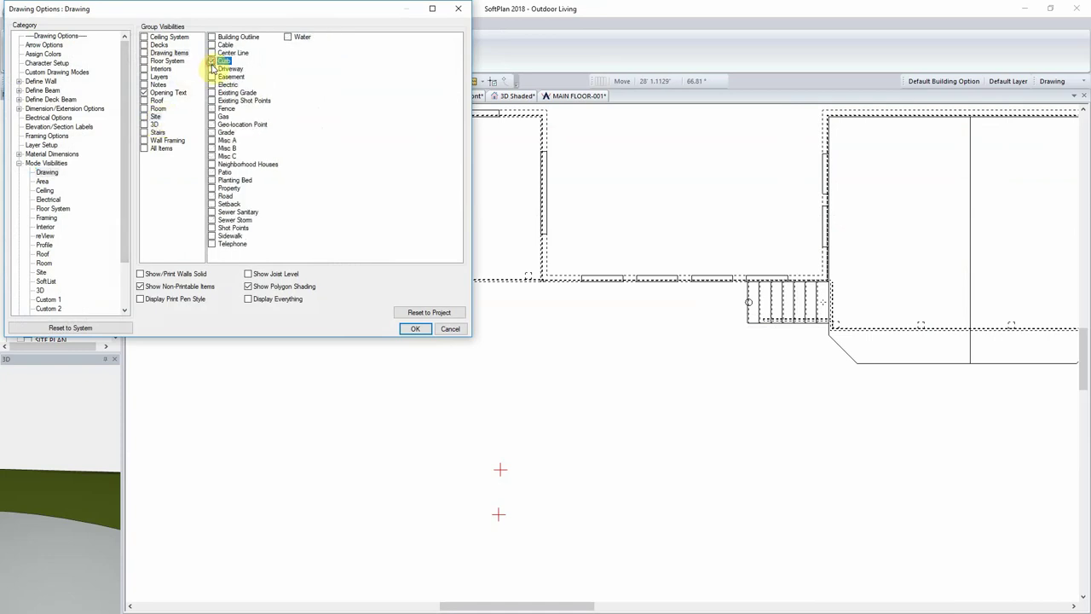
pyautogui.click(212, 172)
pyautogui.click(414, 328)
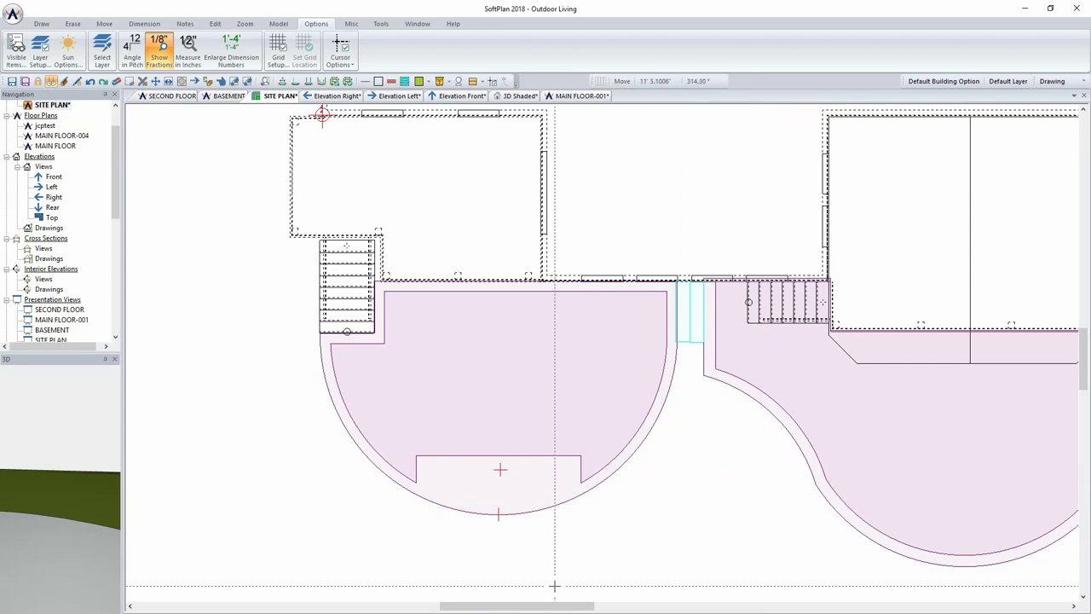
# Start a plan cabinet for the left patio's notch with the type Base and the shape Standard.
pyautogui.scroll(3, 534, 575)
pyautogui.moveTo(592, 290); pyautogui.dragTo(567, 358, button='middle')
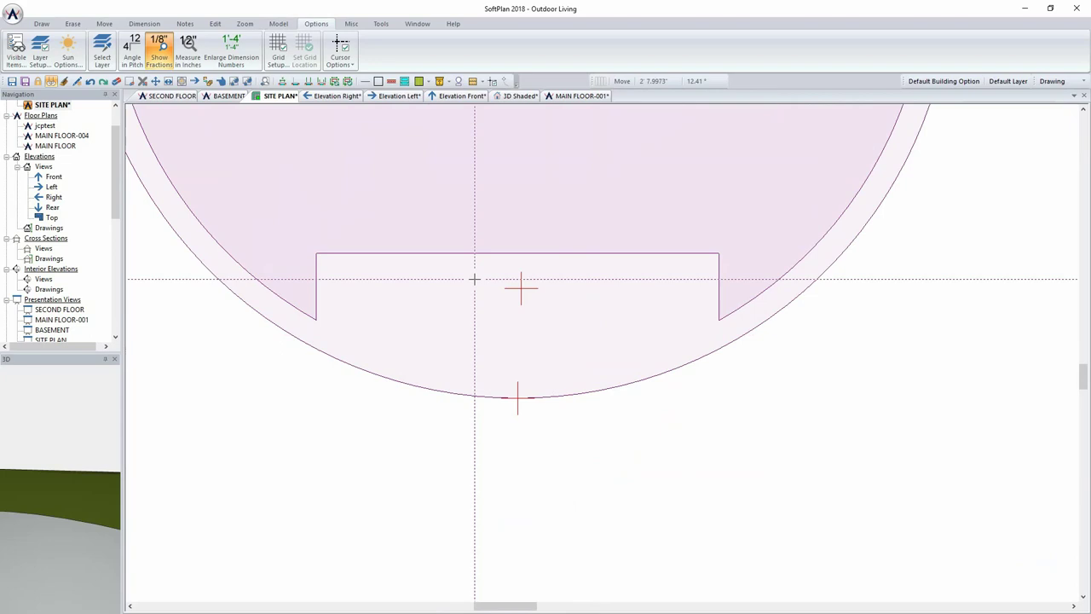
pyautogui.click(41, 23)
pyautogui.click(318, 51)
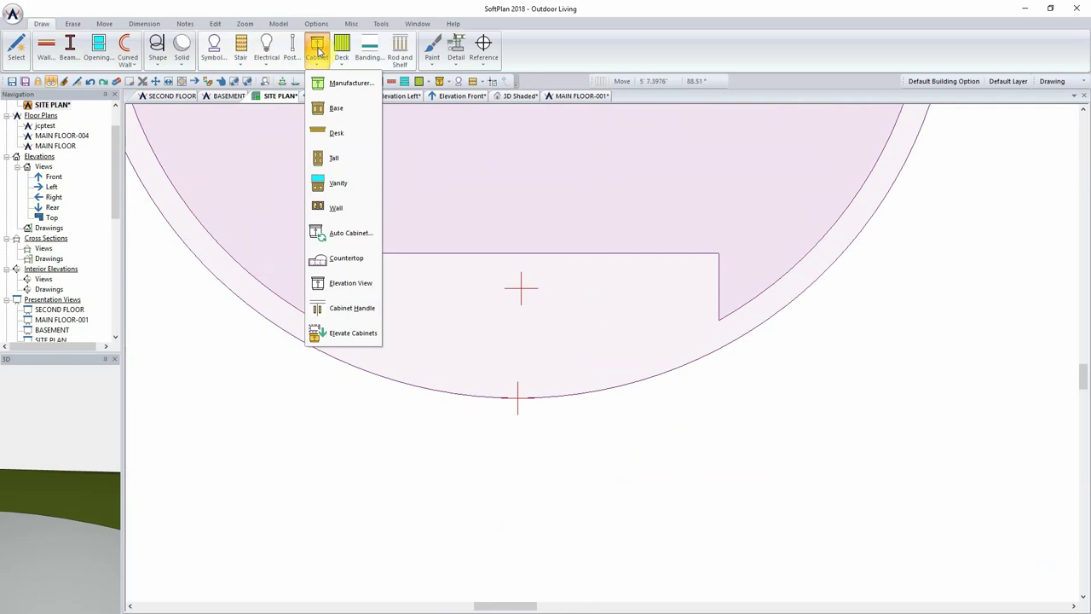
pyautogui.click(338, 107)
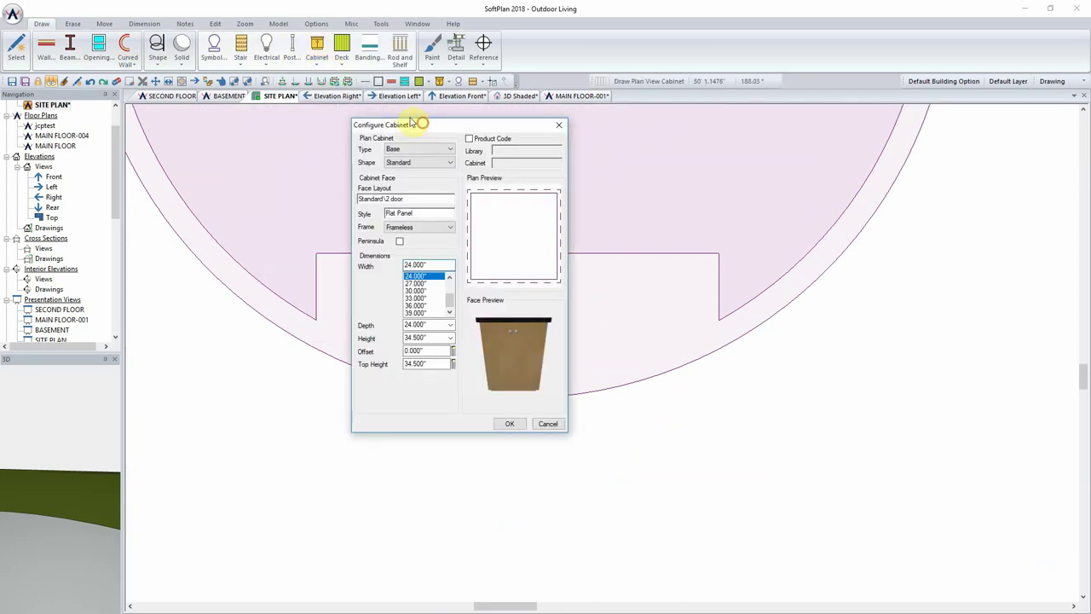
pyautogui.moveTo(419, 122); pyautogui.dragTo(233, 64)
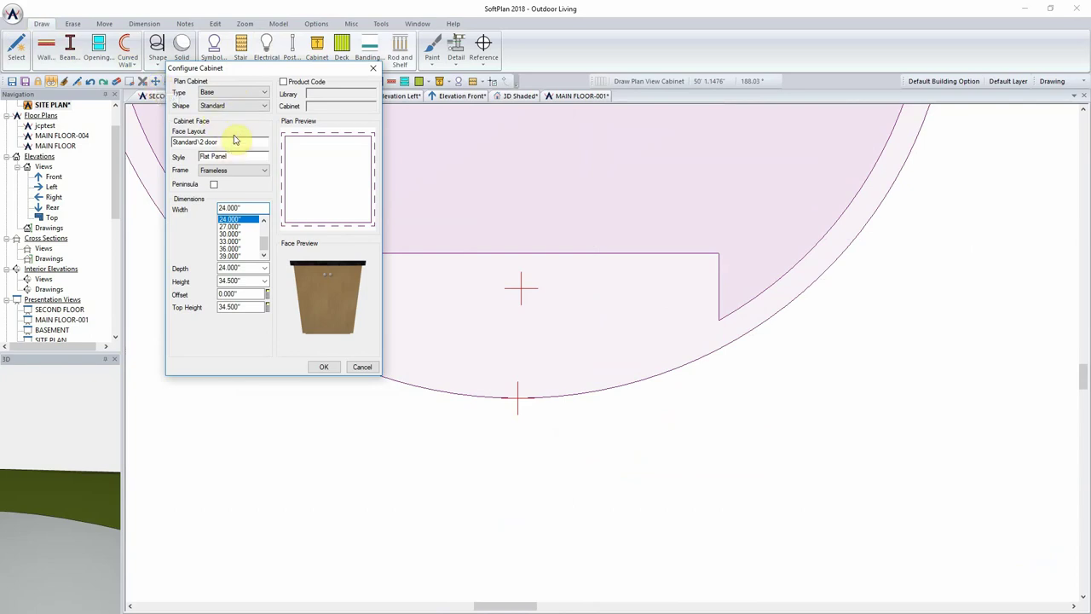
pyautogui.click(239, 94)
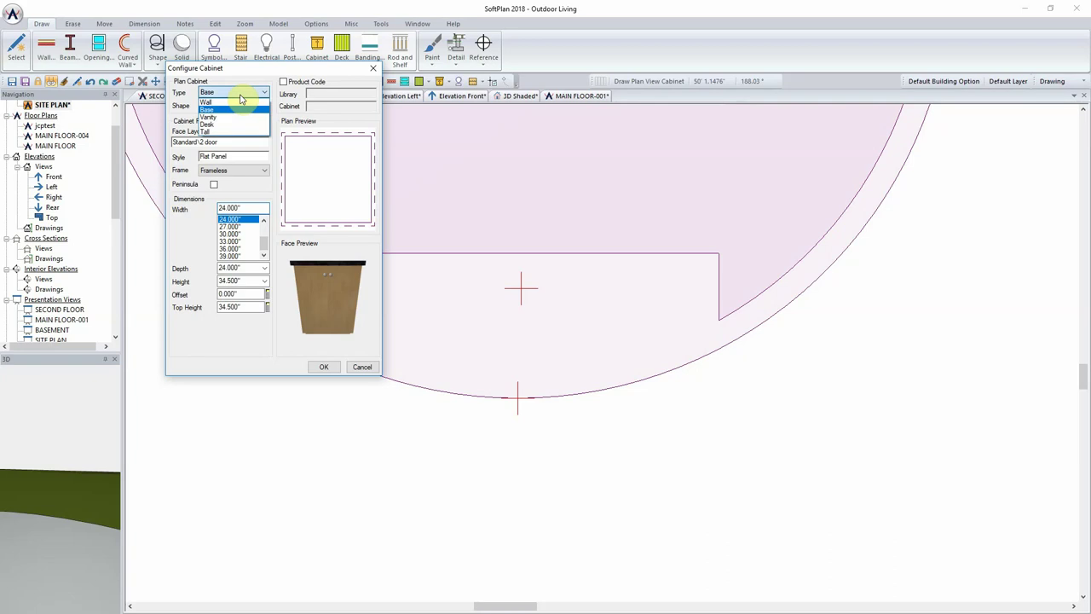
pyautogui.click(239, 95)
pyautogui.click(239, 105)
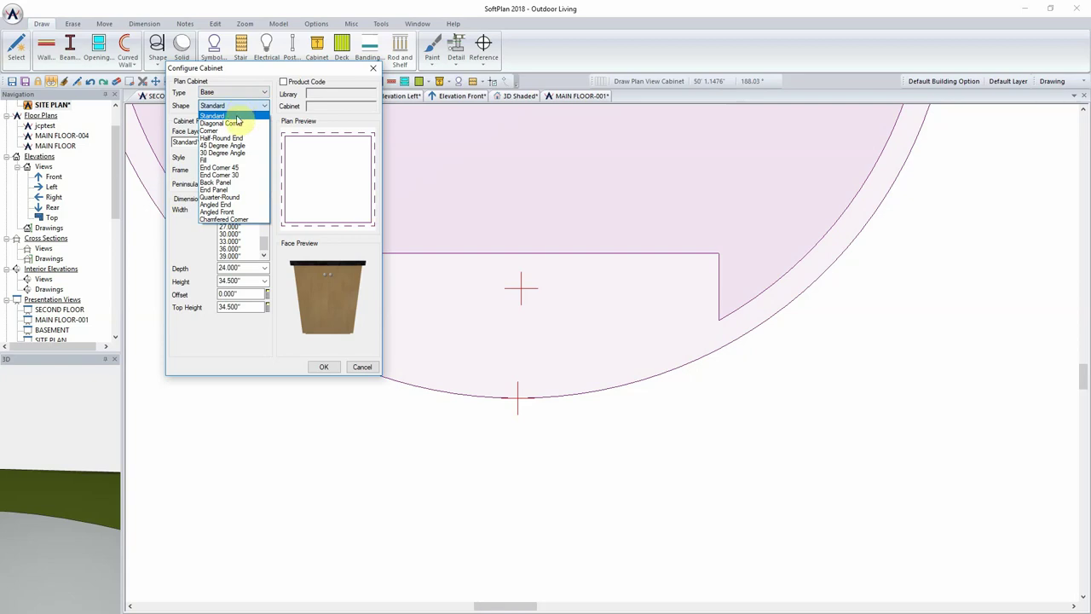
pyautogui.click(237, 114)
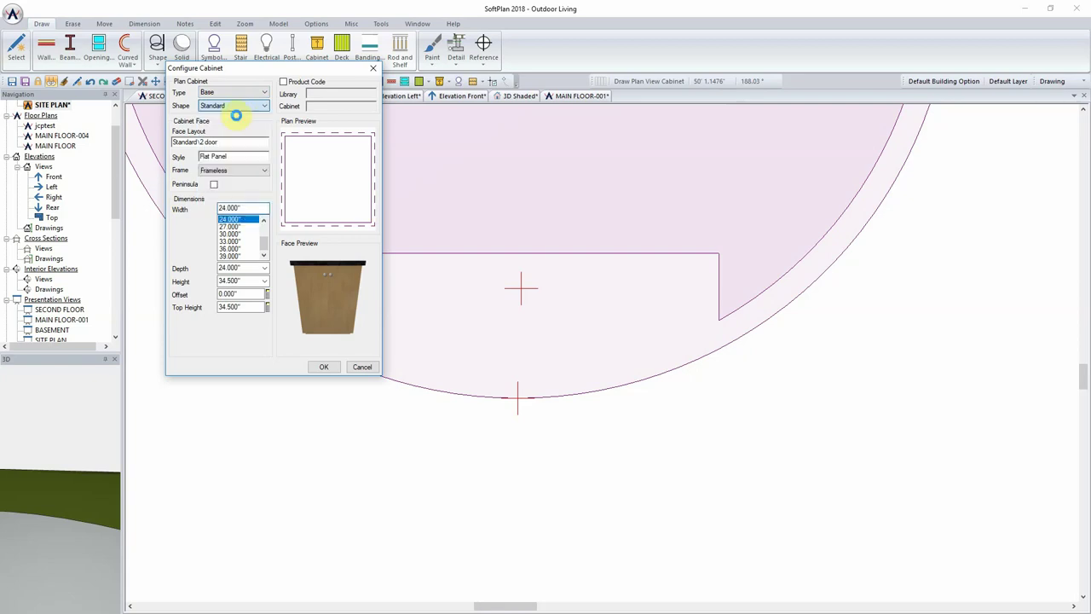
# Review the available cabinet face styles and keep Flat Panel for the base cabinet.
pyautogui.click(217, 156)
pyautogui.click(218, 156)
pyautogui.click(288, 204)
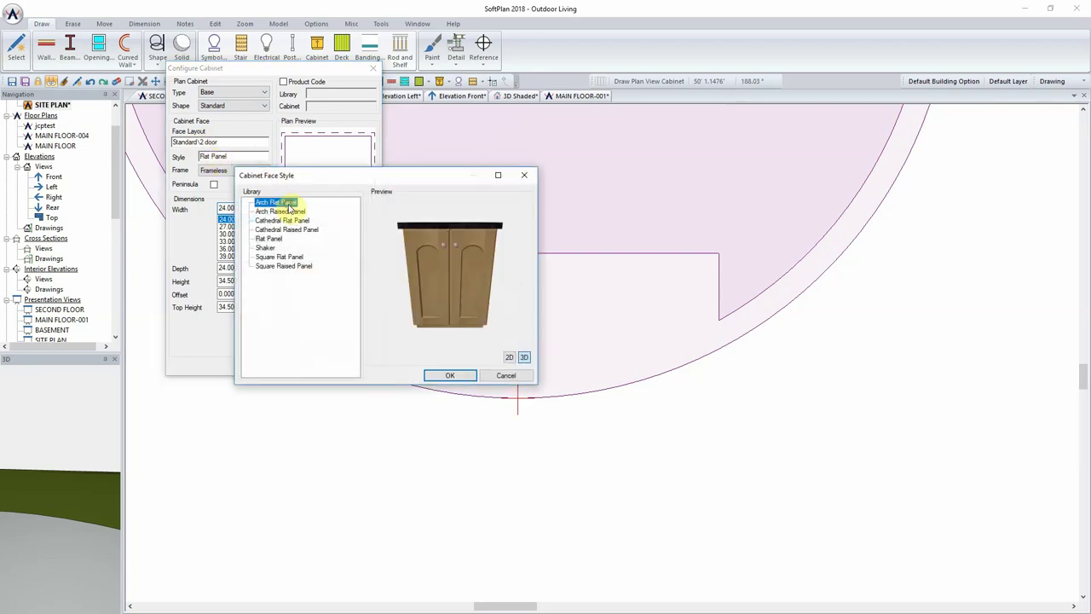
pyautogui.press('Down')
pyautogui.press('Down')
pyautogui.press('Down')
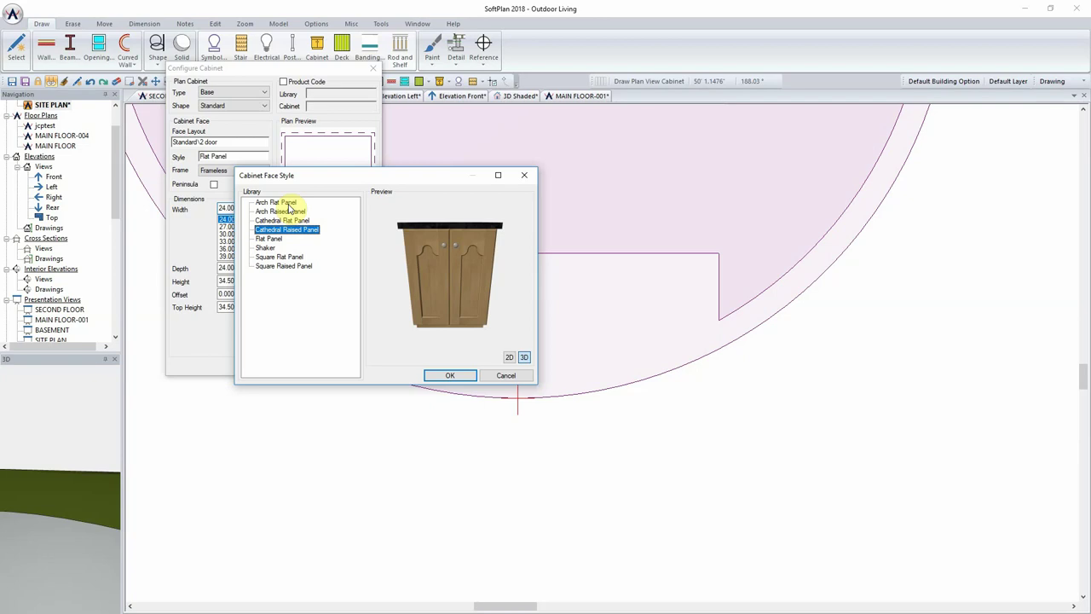
pyautogui.press('Down')
pyautogui.press('Down')
pyautogui.press('Down')
pyautogui.press('Up')
pyautogui.press('Up')
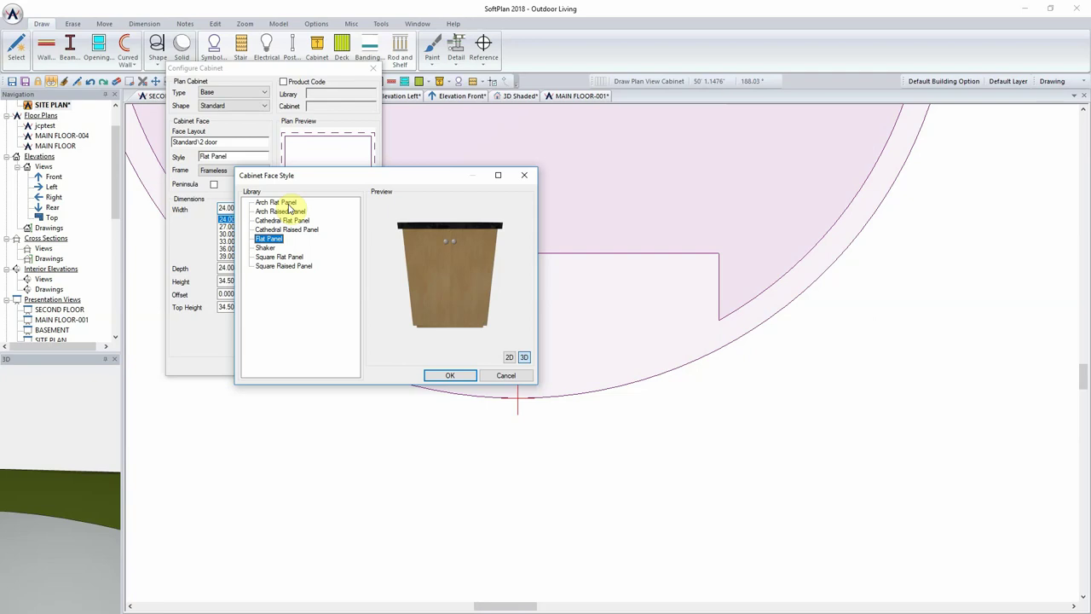
pyautogui.click(450, 375)
# Compare the one-door and two-door face layouts and choose "1 door - 1 drawer flat" for the base cabinet.
pyautogui.click(233, 147)
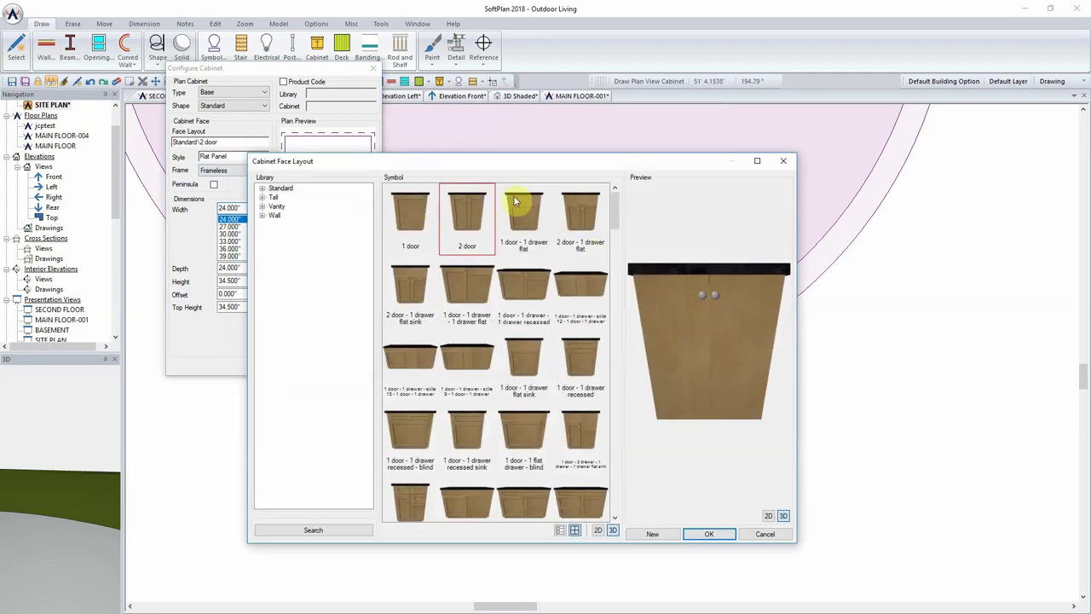
pyautogui.click(409, 213)
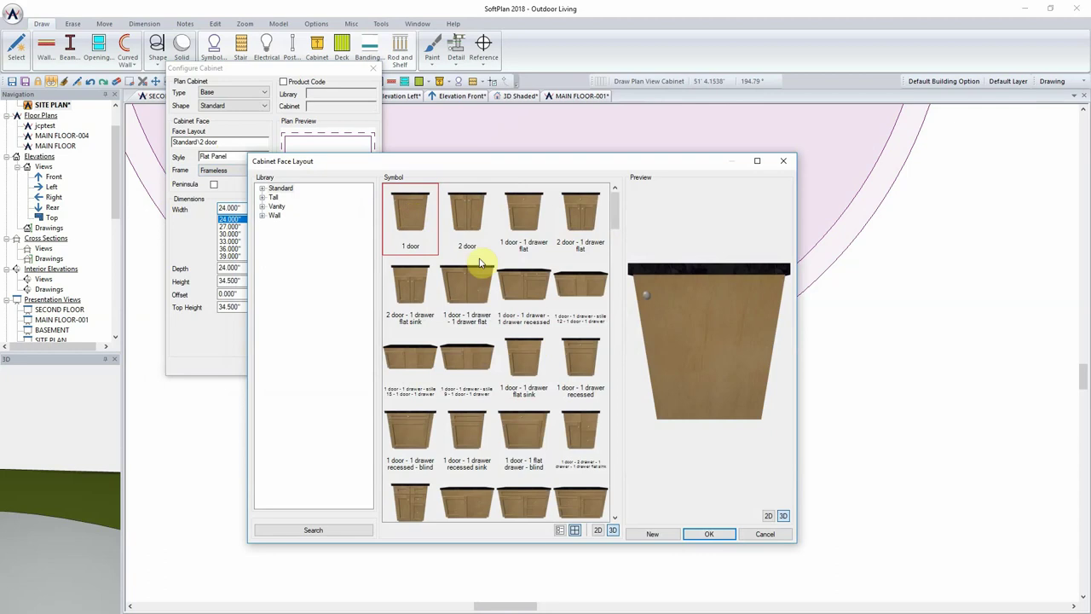
pyautogui.click(465, 219)
pyautogui.click(529, 218)
pyautogui.click(586, 226)
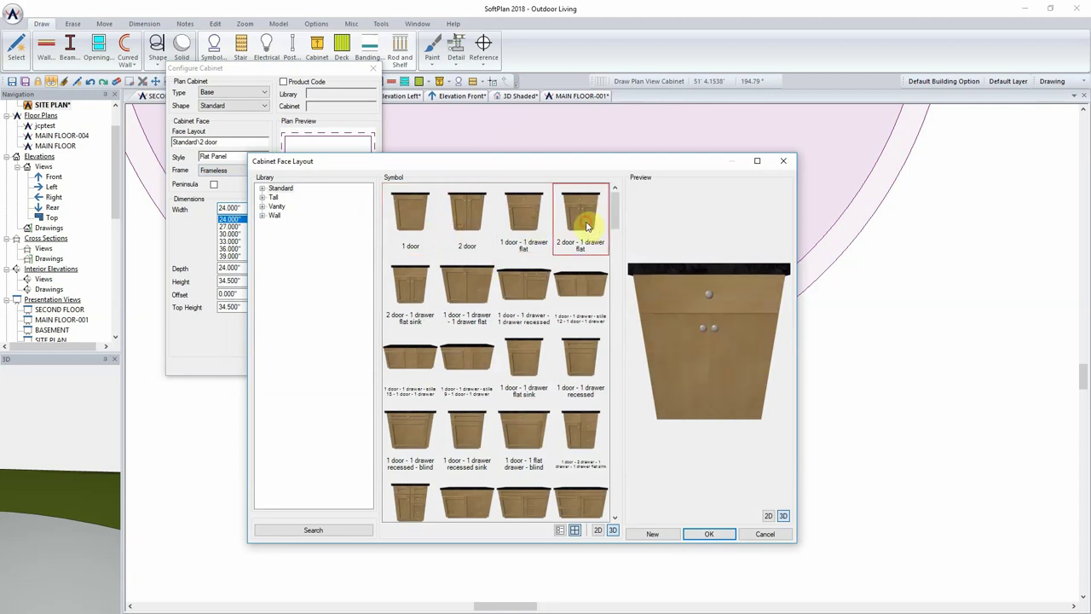
pyautogui.click(533, 215)
pyautogui.moveTo(612, 162); pyautogui.dragTo(742, 81)
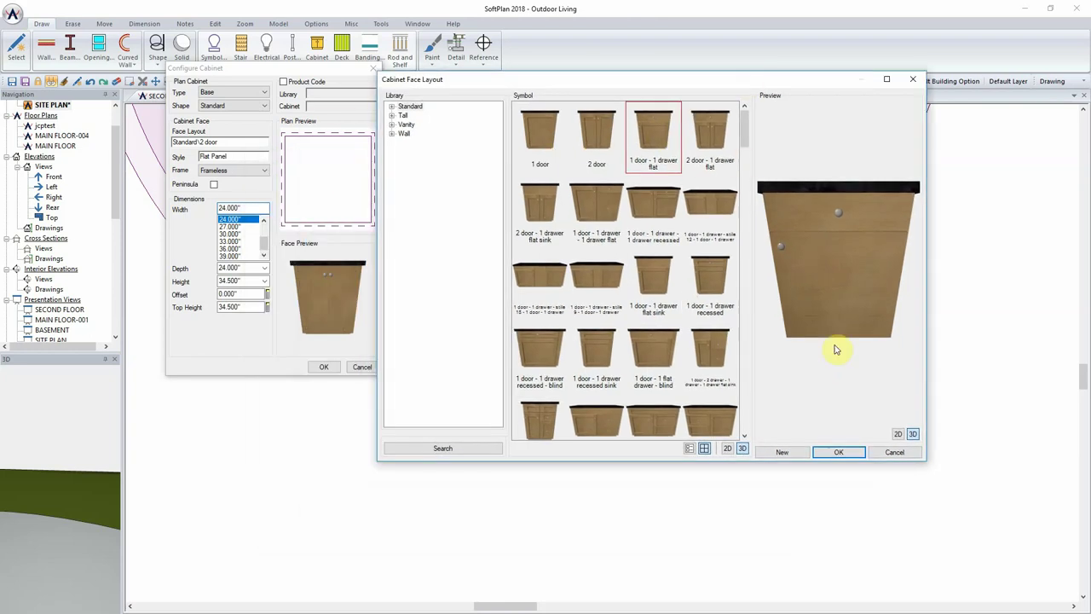
pyautogui.click(839, 452)
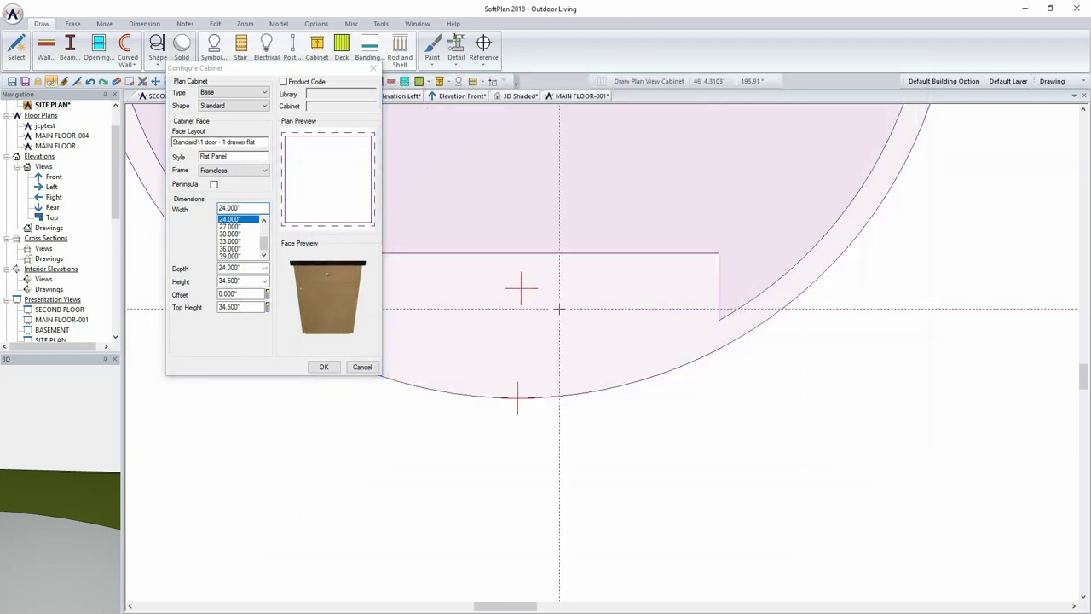
# Set the base cabinet's width to 18" and its face layout to "1 door - 1 drawer flat".
pyautogui.scroll(2, 256, 239)
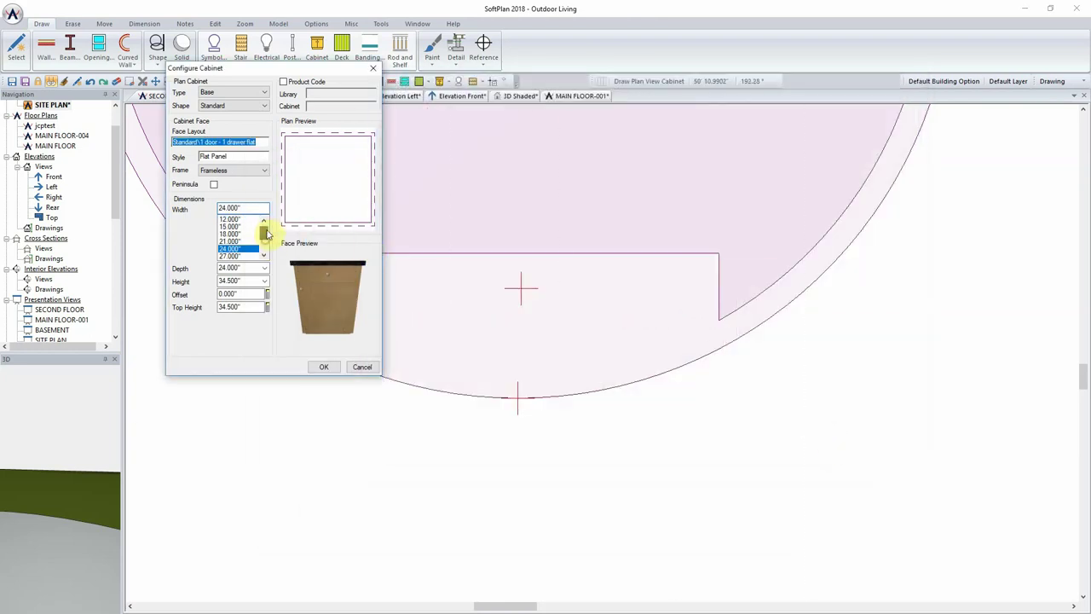
pyautogui.click(230, 242)
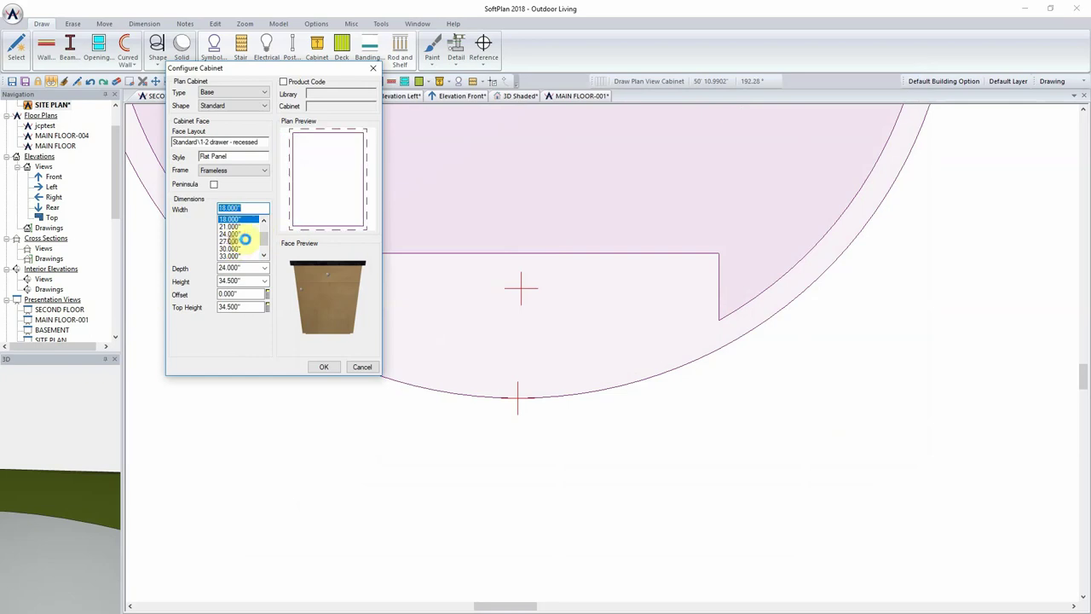
pyautogui.click(247, 142)
pyautogui.scroll(1, 507, 233)
pyautogui.scroll(5, 506, 233)
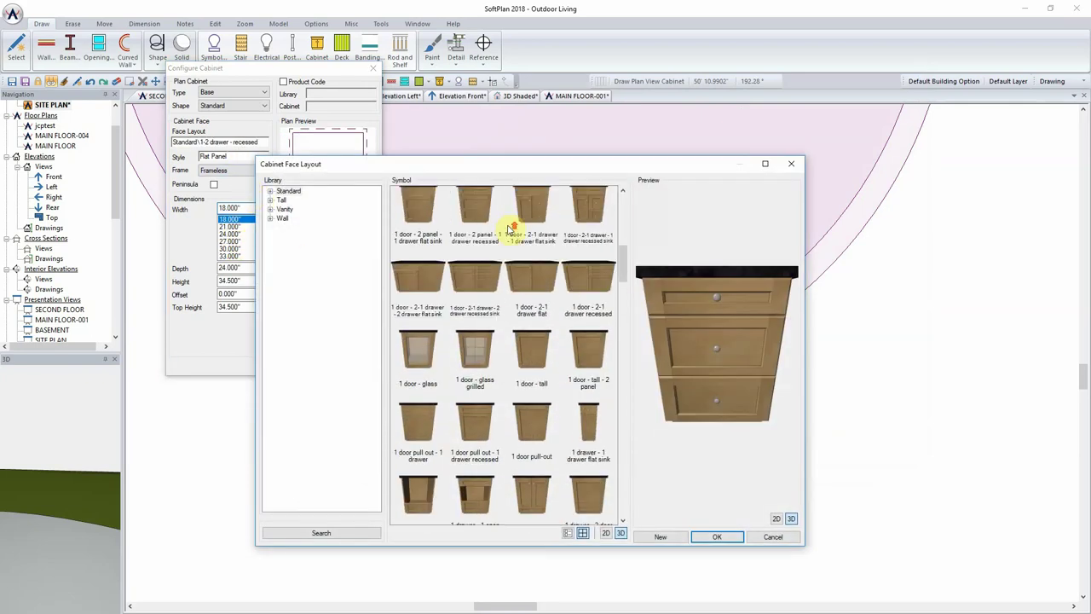
pyautogui.scroll(2, 494, 222)
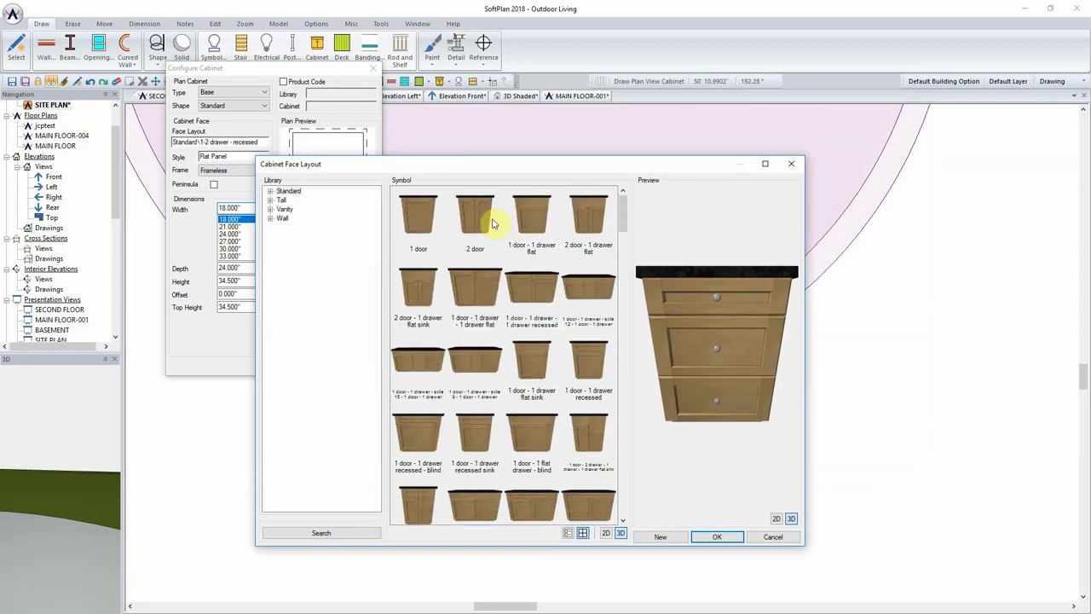
pyautogui.click(530, 220)
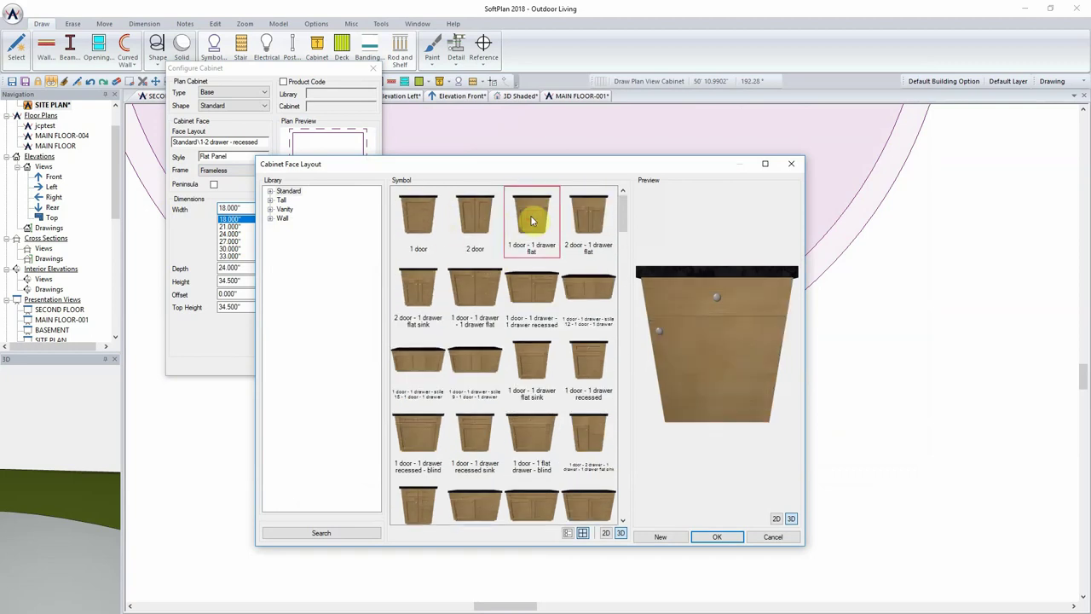
pyautogui.click(716, 536)
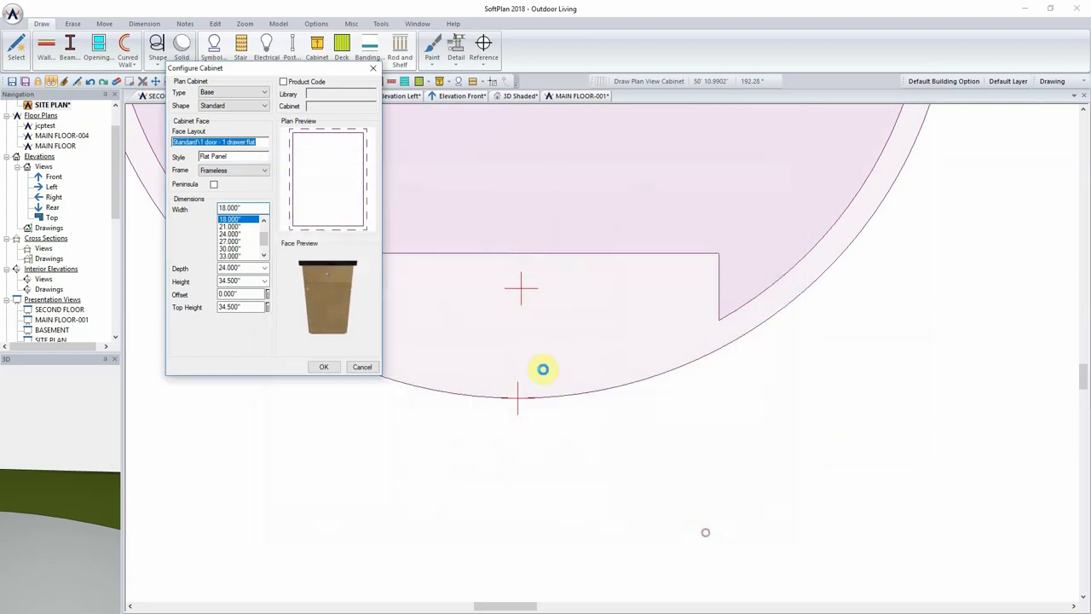
# Place the 18" base cabinet at the left end of the patio notch, facing the inner patio.
pyautogui.moveTo(241, 68); pyautogui.dragTo(158, 63)
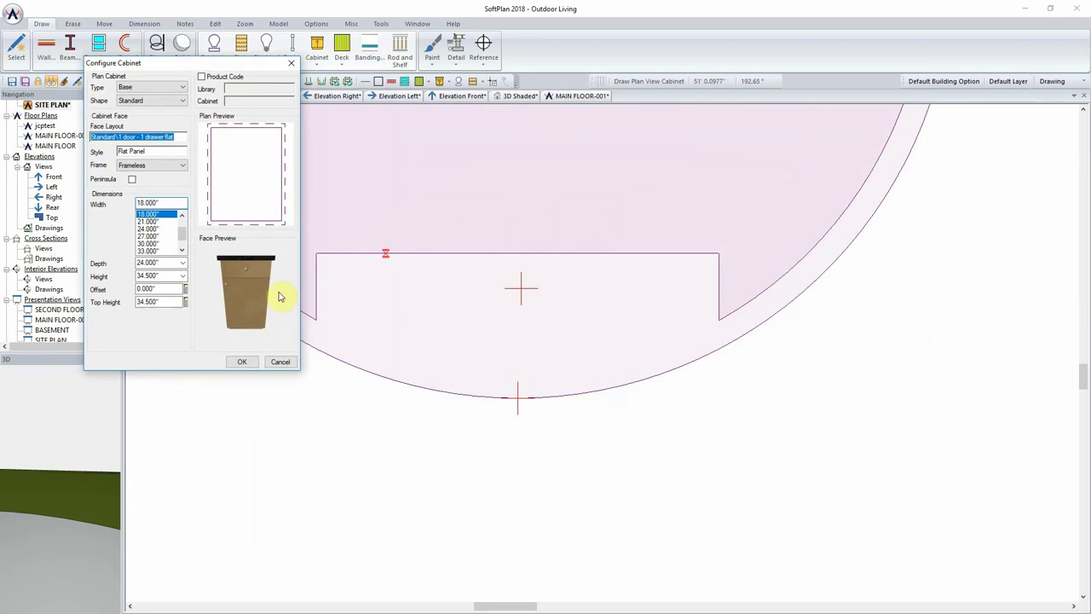
pyautogui.click(330, 320)
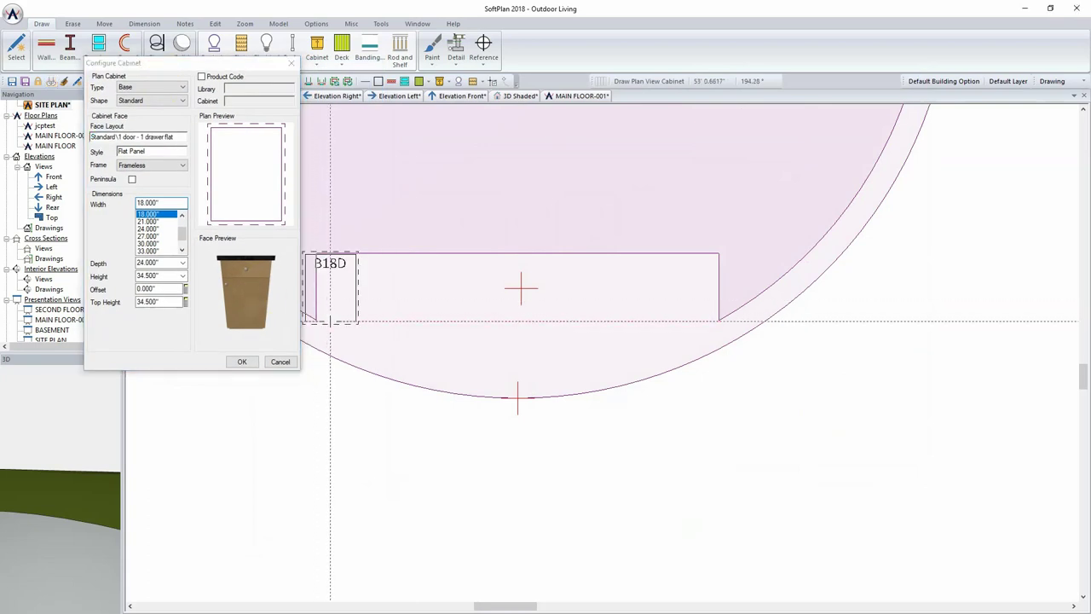
pyautogui.click(331, 232)
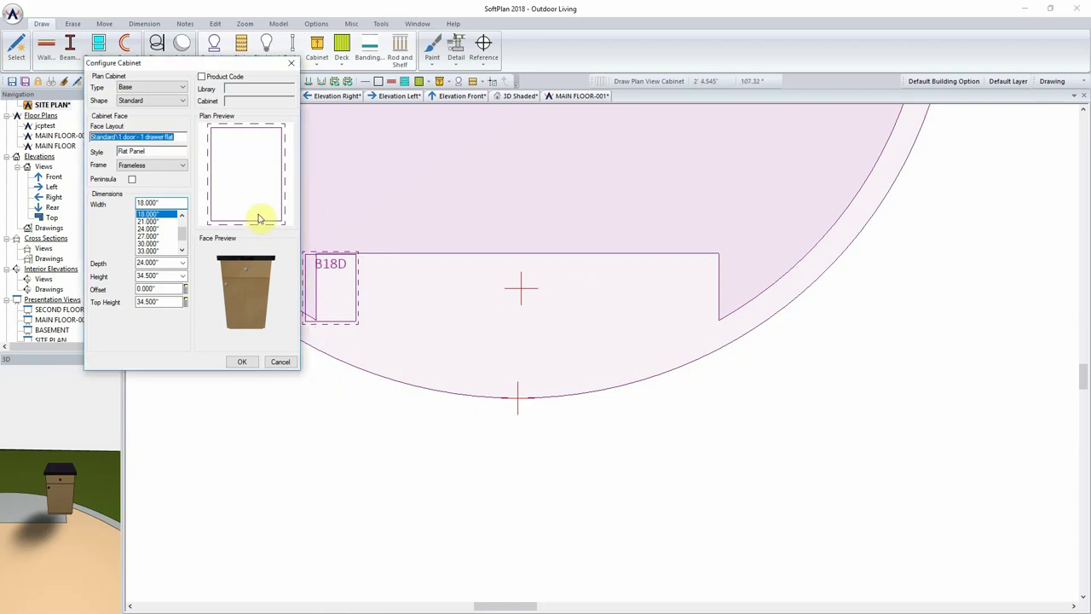
# Place two 36" base cabinets with the "2 door" face layout side by side, continuing the row from the 18" cabinet.
pyautogui.scroll(-1, 183, 225)
pyautogui.click(150, 237)
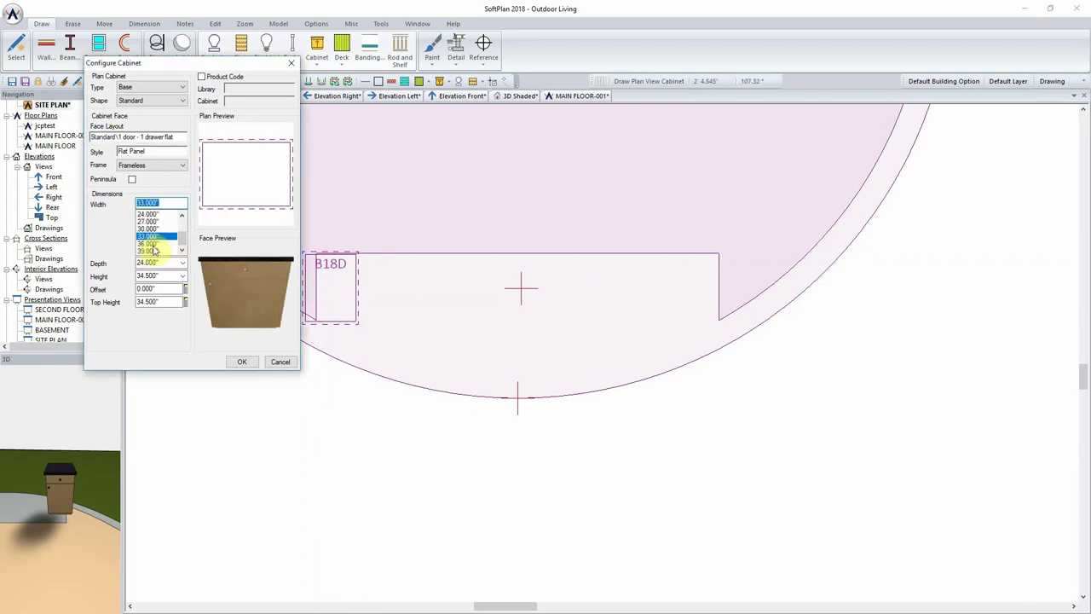
pyautogui.click(152, 244)
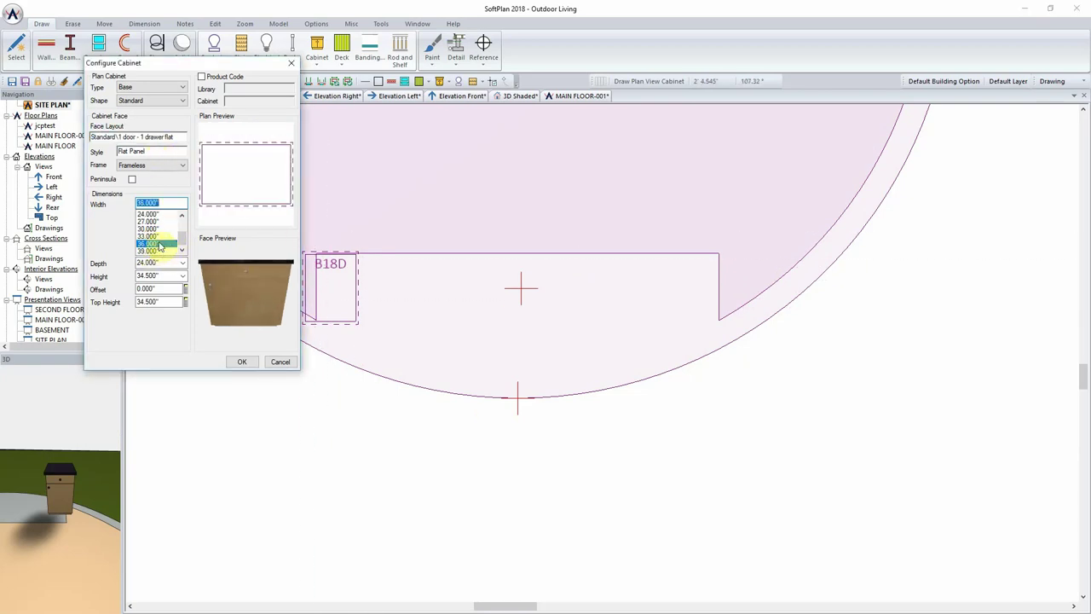
pyautogui.click(154, 139)
pyautogui.click(396, 223)
pyautogui.click(631, 532)
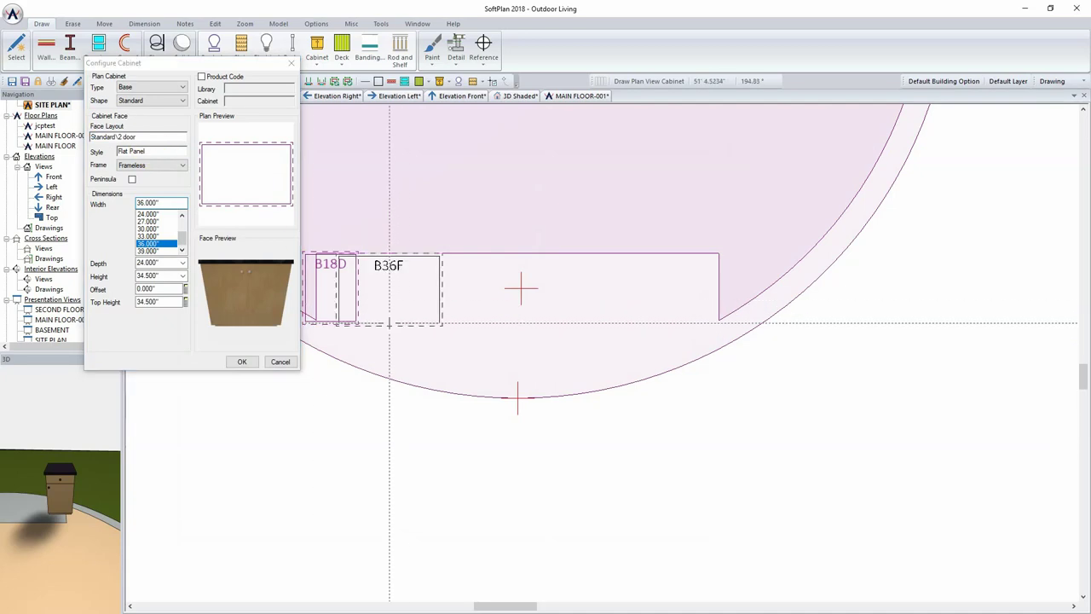
pyautogui.click(389, 285)
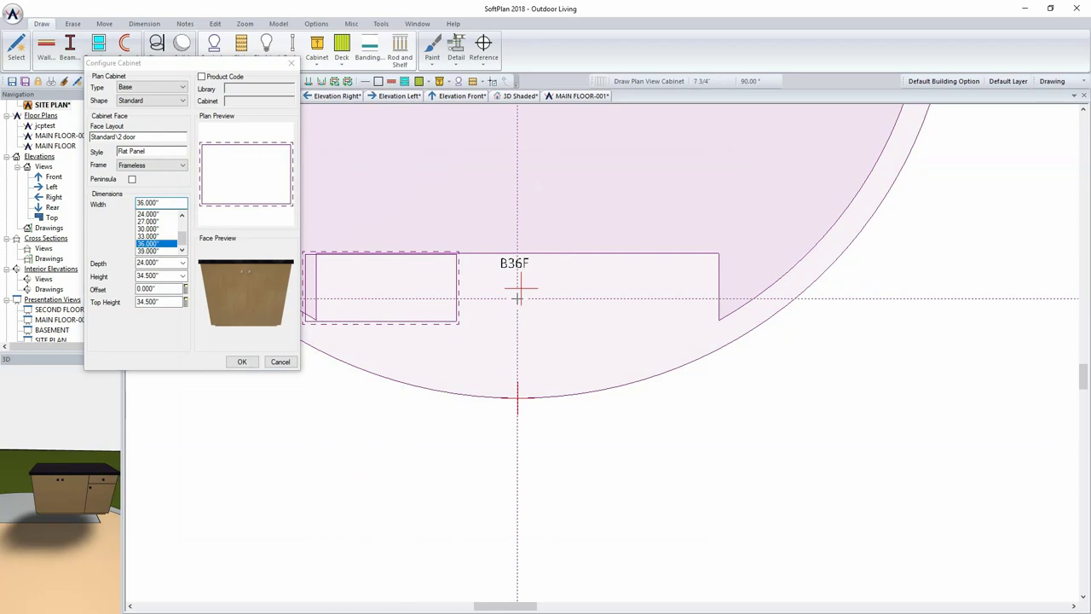
pyautogui.click(517, 228)
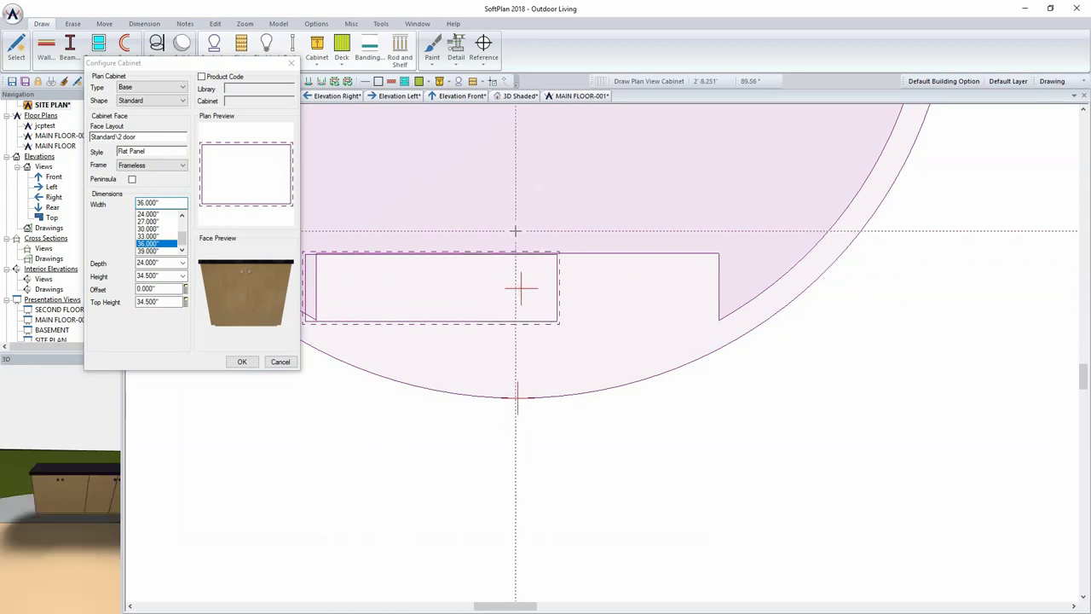
# Set the base cabinet's width to 24" and place it against the right end of the cabinet row.
pyautogui.press('Up')
pyautogui.press('Up')
pyautogui.press('Up')
pyautogui.press('Up')
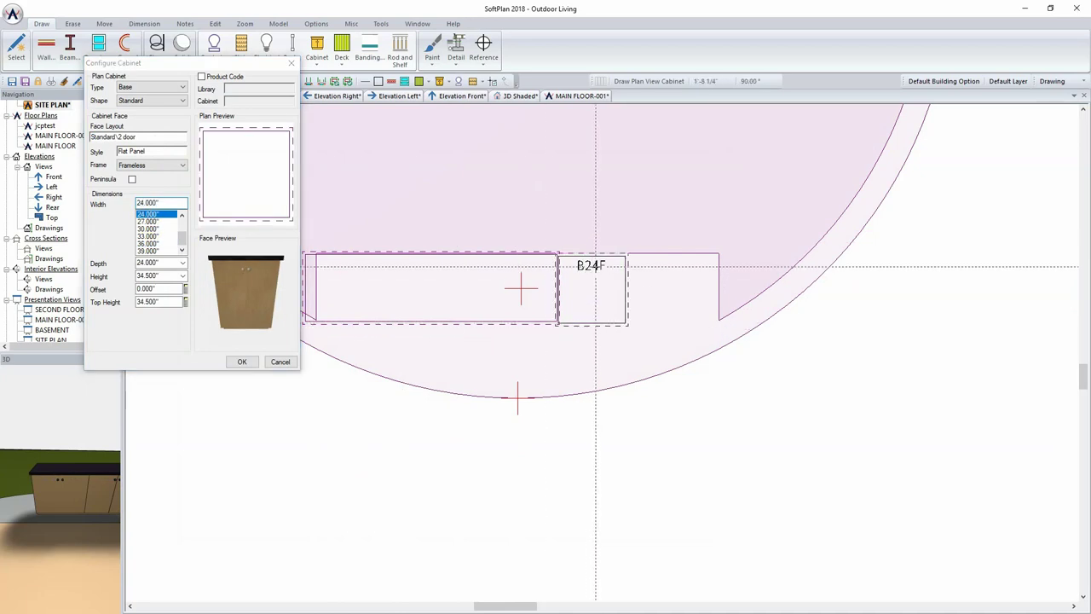
pyautogui.click(592, 267)
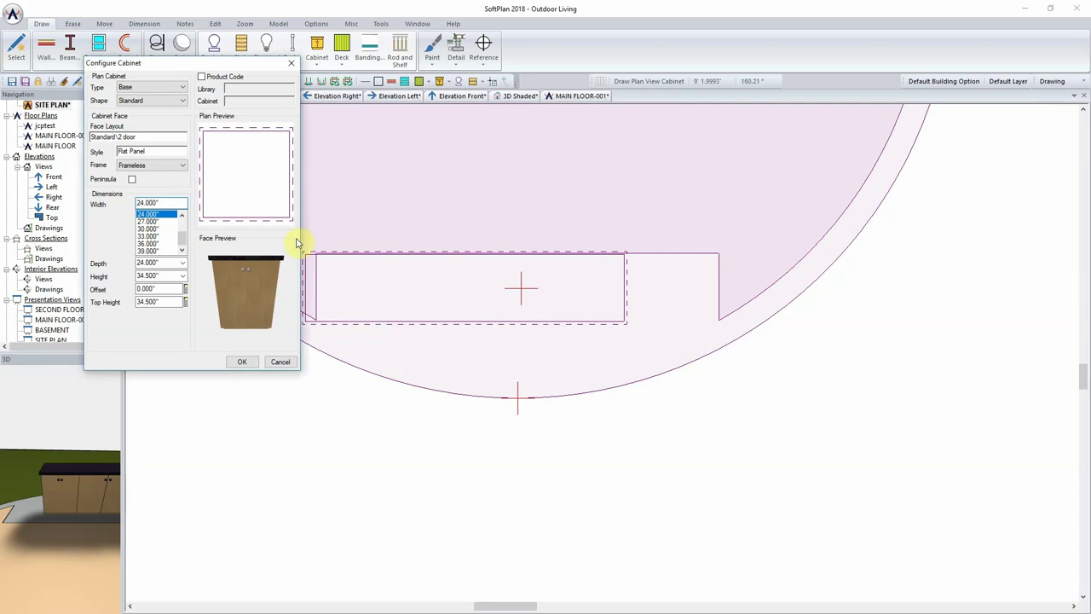
# Finish the right end of the row with an 18" base cabinet using the "1 door - 1 drawer flat" face layout.
pyautogui.scroll(3, 162, 237)
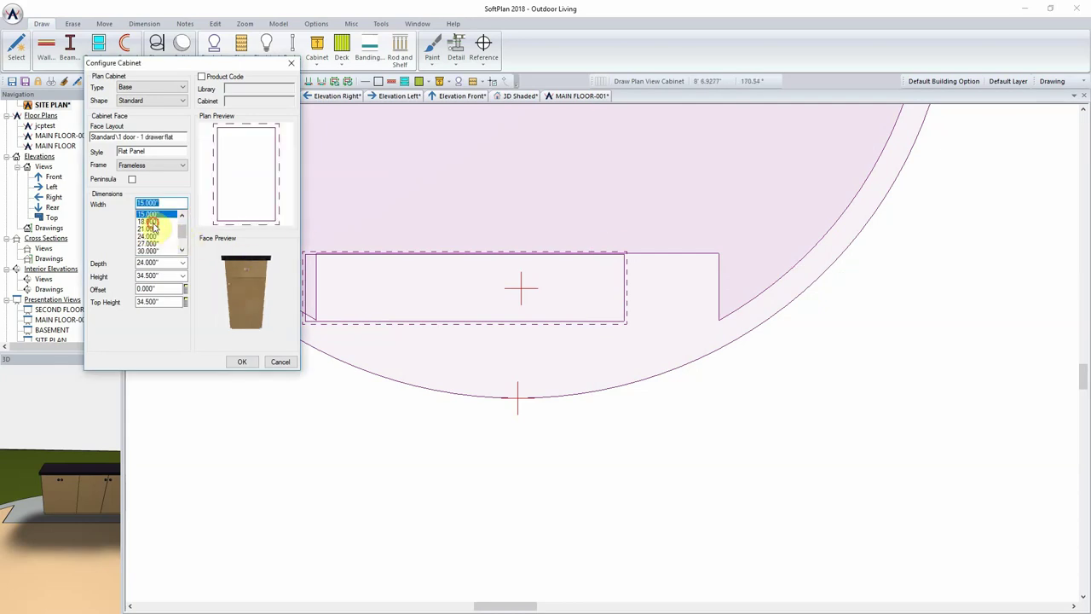
pyautogui.scroll(-1, 153, 229)
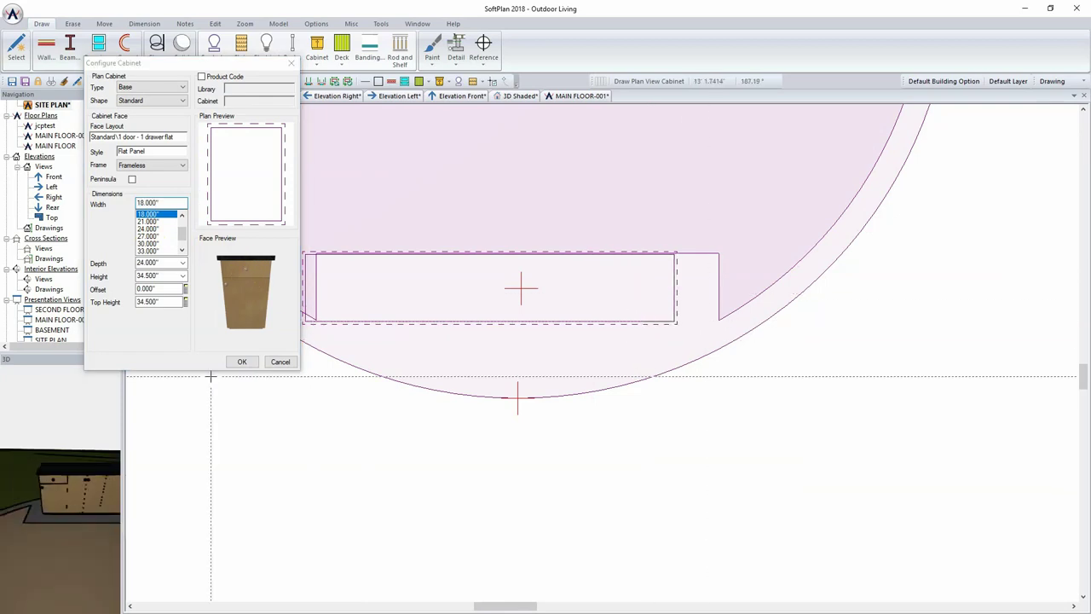
pyautogui.click(242, 361)
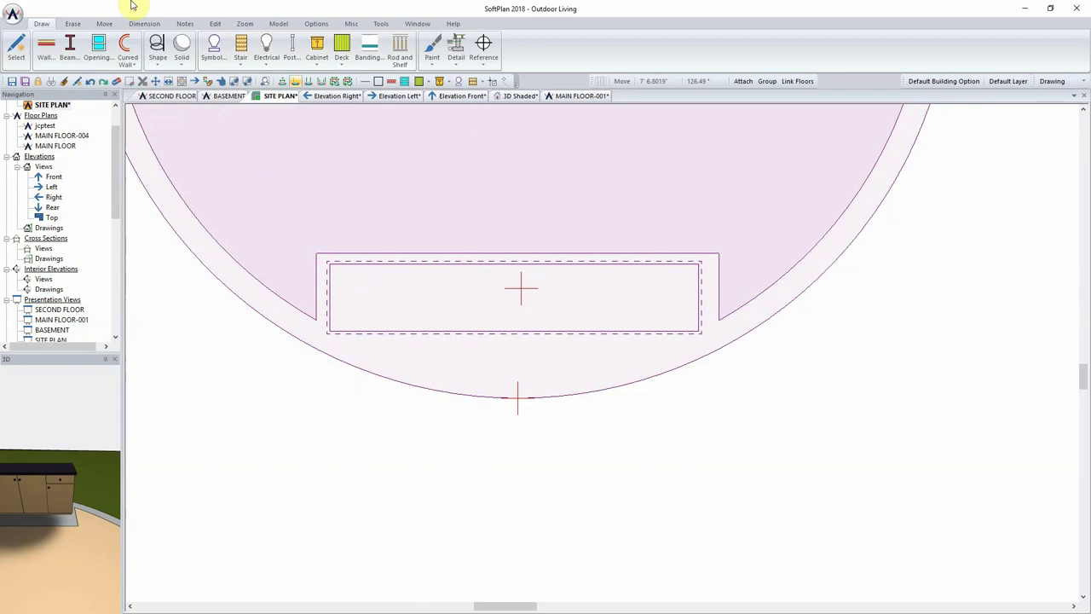
# Dimension the gaps between the cabinet row and the right, upper and left edges of the patio notch.
pyautogui.click(142, 24)
pyautogui.click(20, 49)
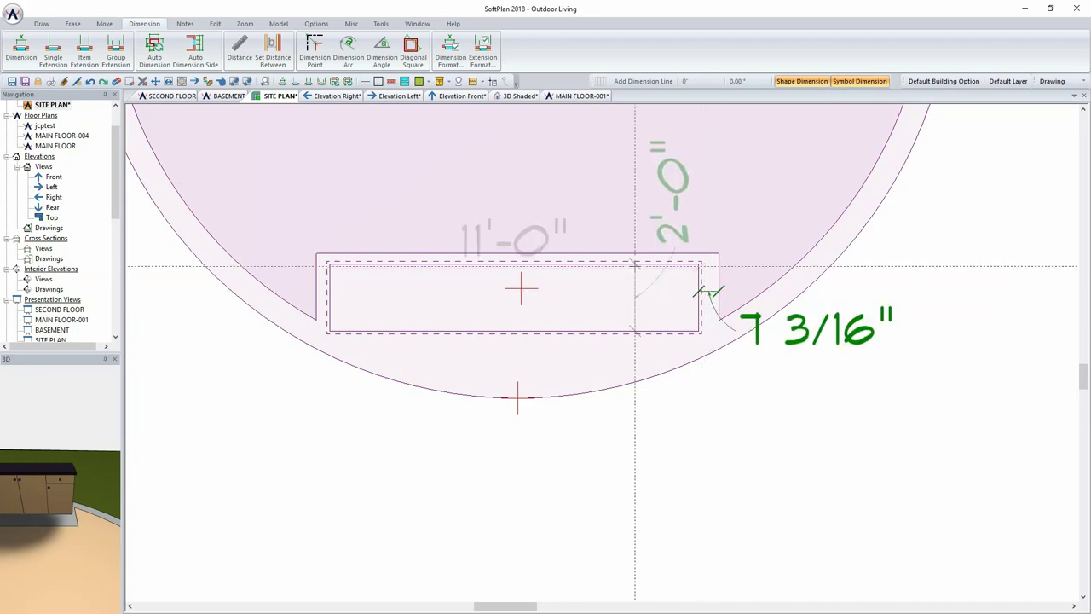
pyautogui.click(635, 256)
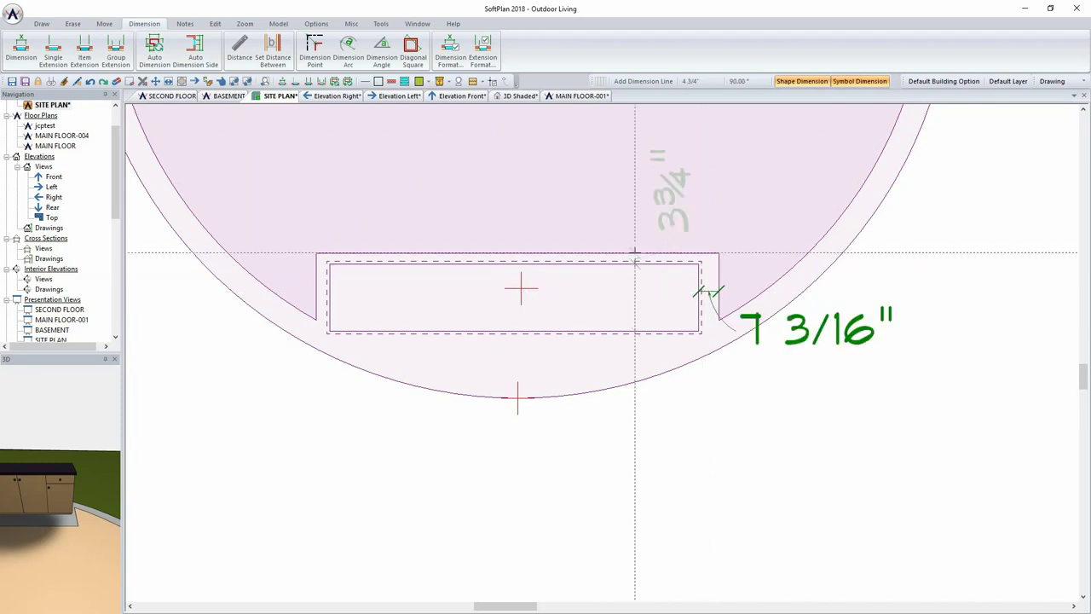
pyautogui.click(318, 287)
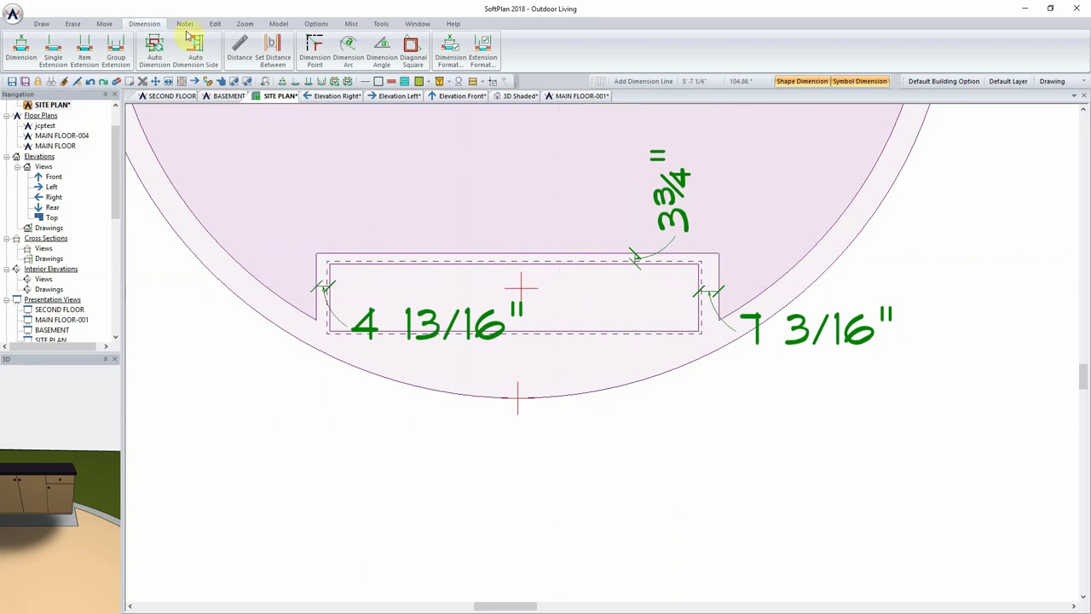
# Set the cabinet row's gaps to the notch's left and upper edges to 6" each by editing their dimensions.
pyautogui.click(215, 23)
pyautogui.click(16, 47)
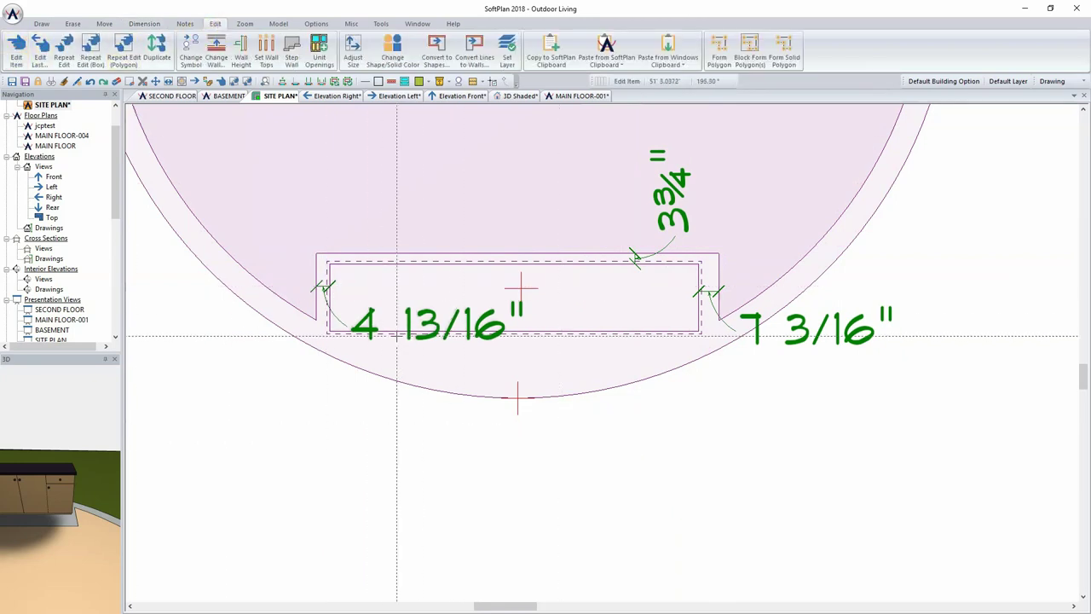
pyautogui.click(420, 341)
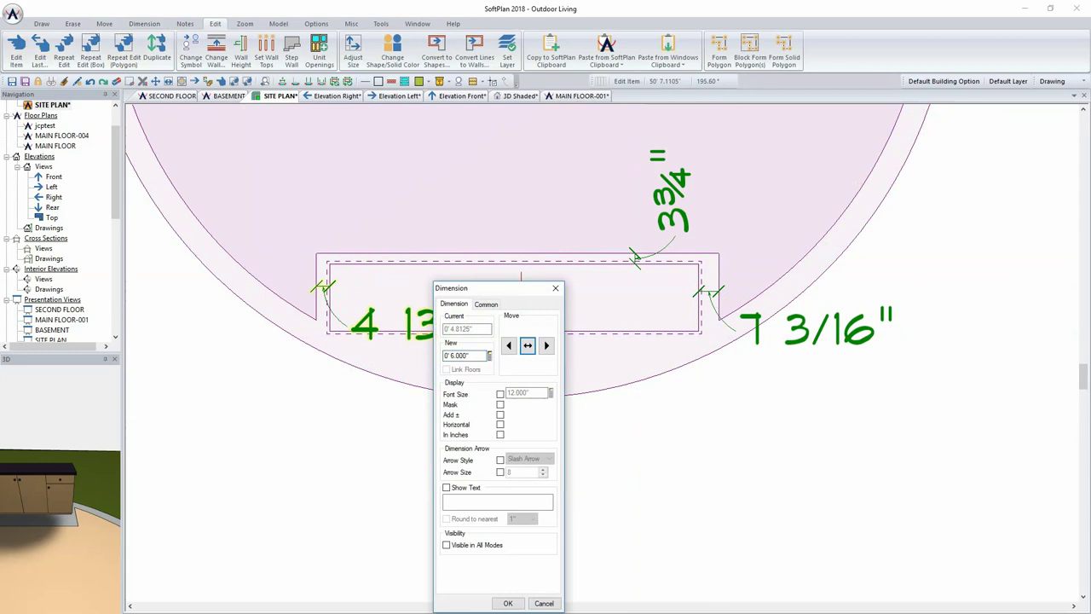
pyautogui.press('Return')
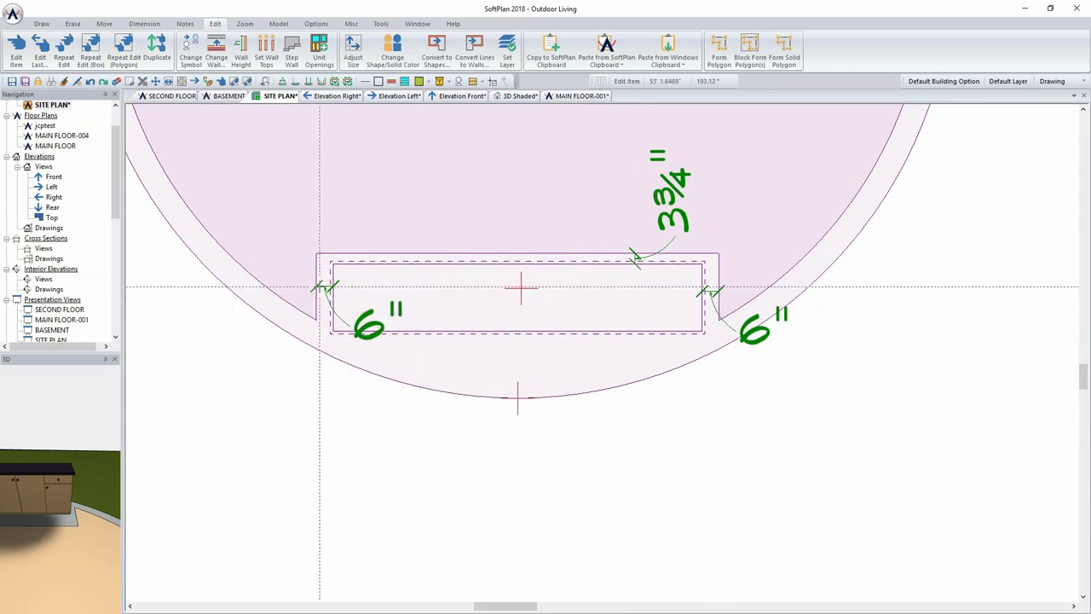
pyautogui.click(671, 217)
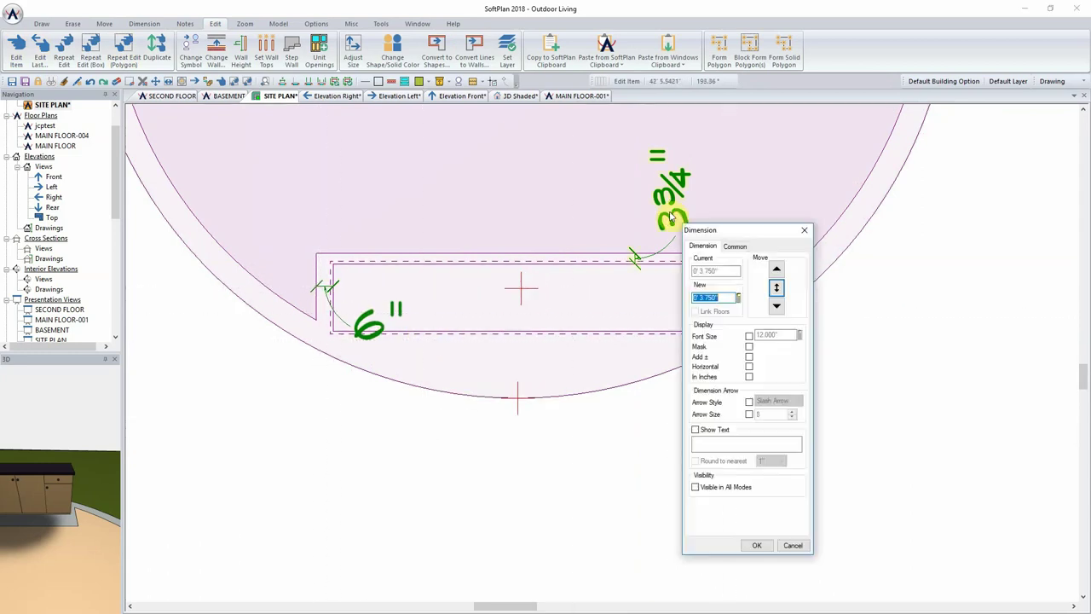
pyautogui.press('Return')
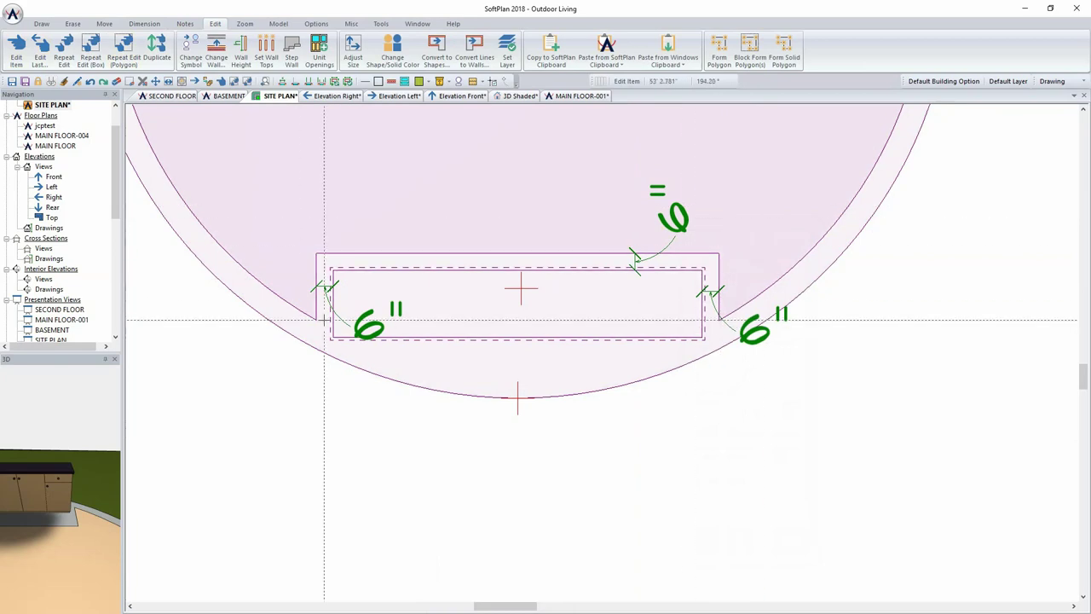
# Lower the floating cabinet row in the shaded 3D view so its base rests on the grey slab in the patio notch.
pyautogui.click(516, 96)
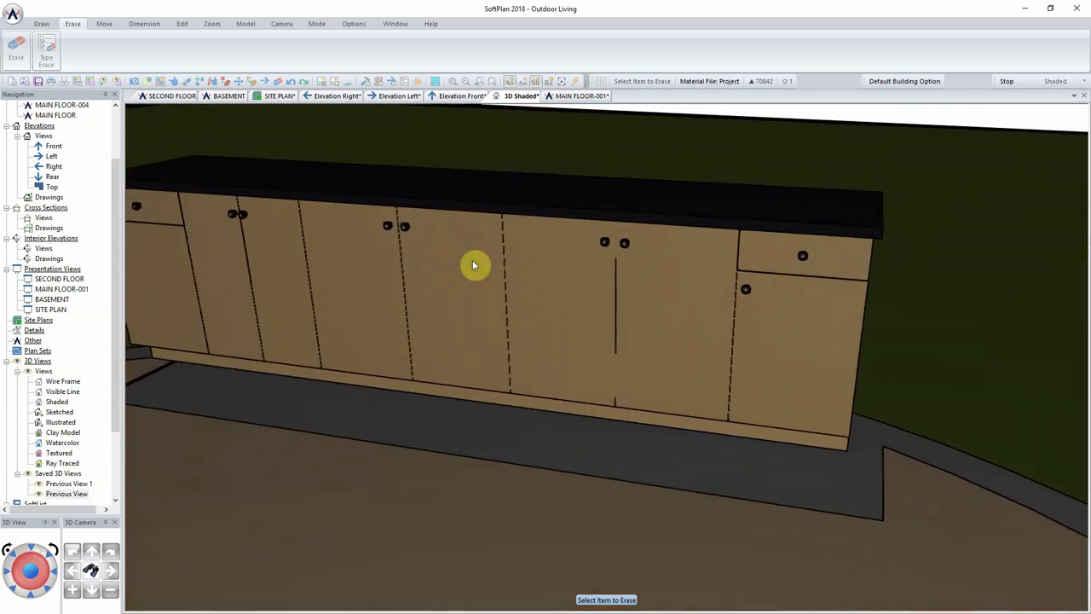
pyautogui.click(90, 588)
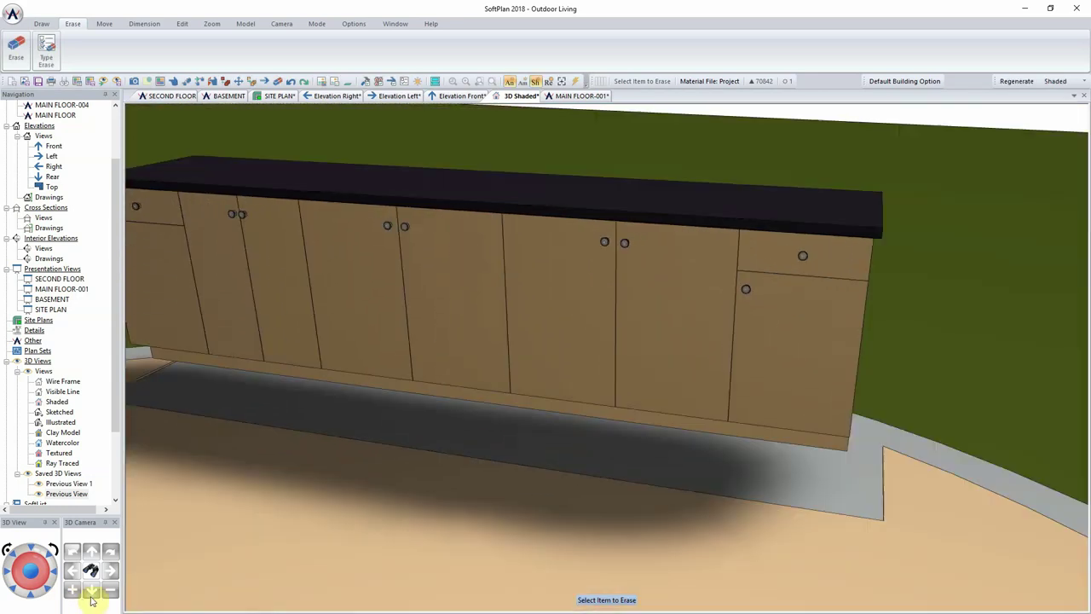
pyautogui.click(111, 569)
pyautogui.scroll(-5, 628, 518)
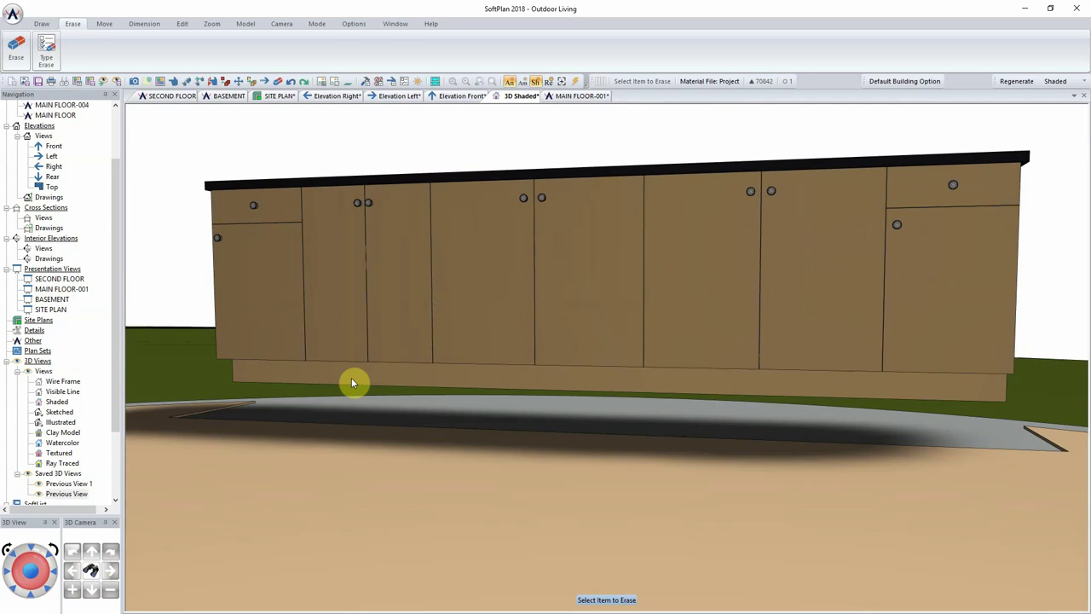
pyautogui.click(104, 24)
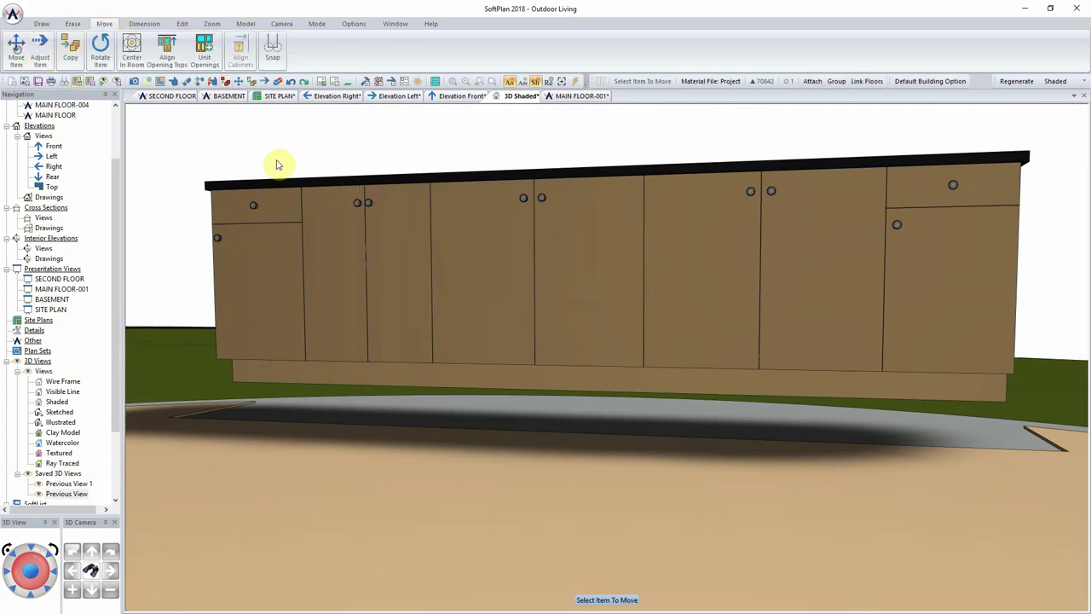
pyautogui.click(16, 50)
pyautogui.click(496, 232)
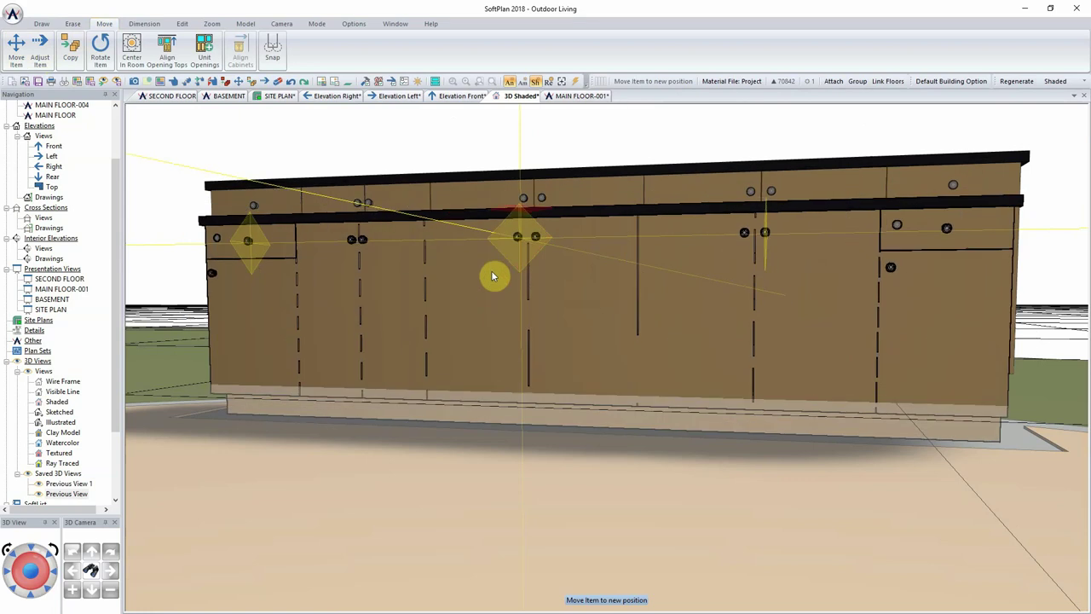
pyautogui.click(493, 275)
pyautogui.moveTo(650, 363); pyautogui.dragTo(584, 363, button='middle')
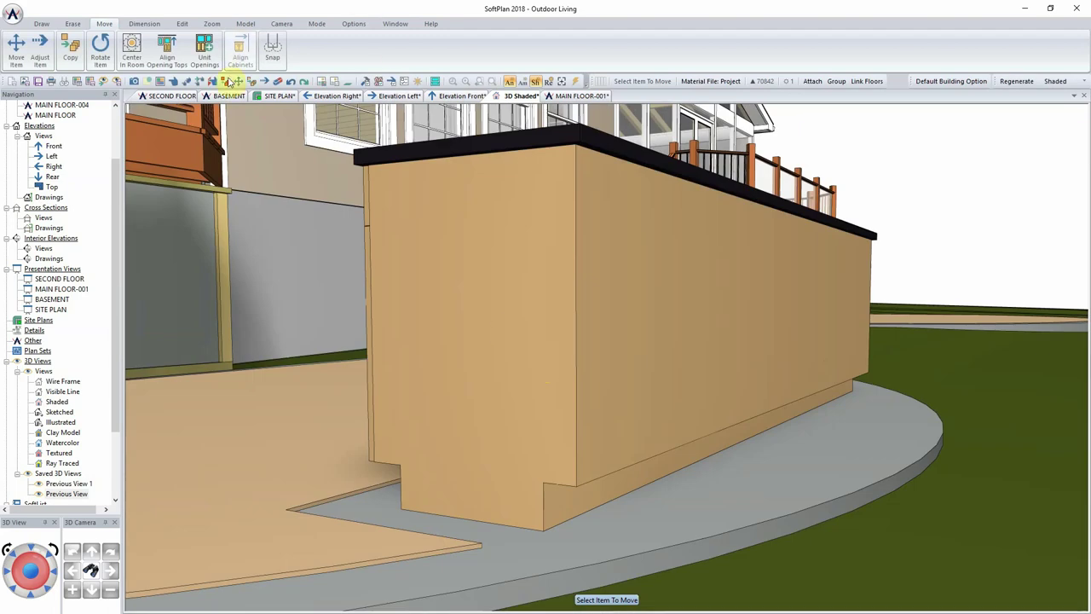
pyautogui.moveTo(378, 236); pyautogui.dragTo(465, 273, button='middle')
pyautogui.scroll(-5, 466, 257)
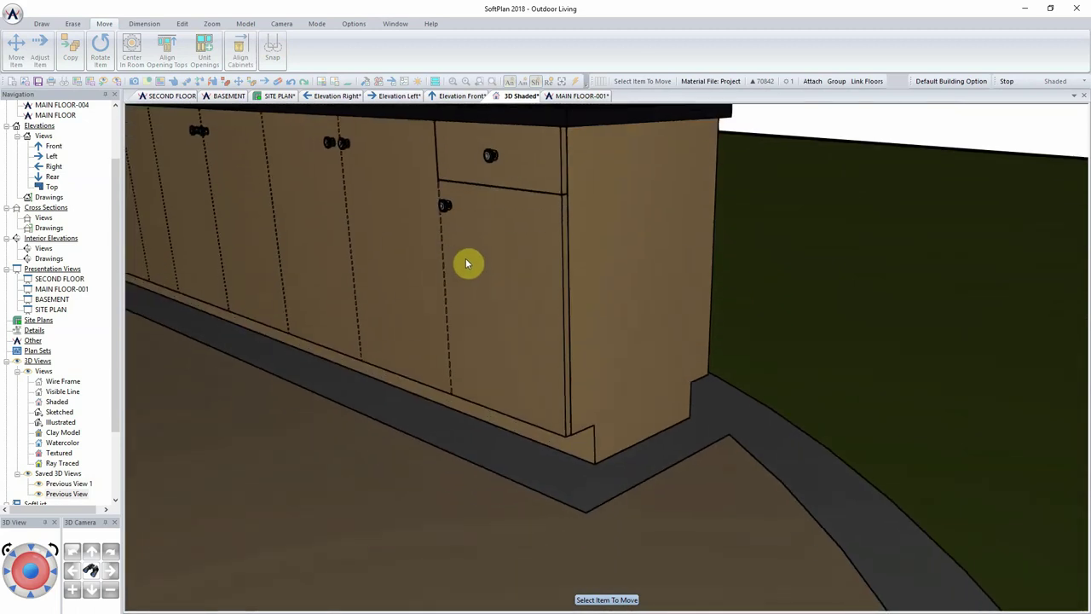
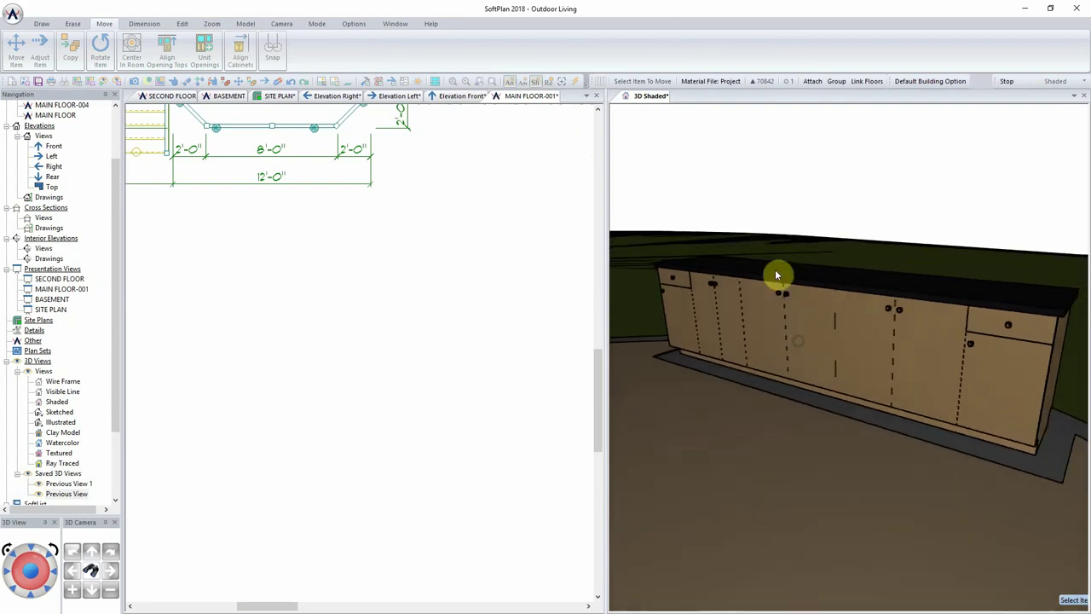
# In the site plan, set the cabinet row's gap to the notch's left edge to 6" by editing its dimension.
pyautogui.click(224, 312)
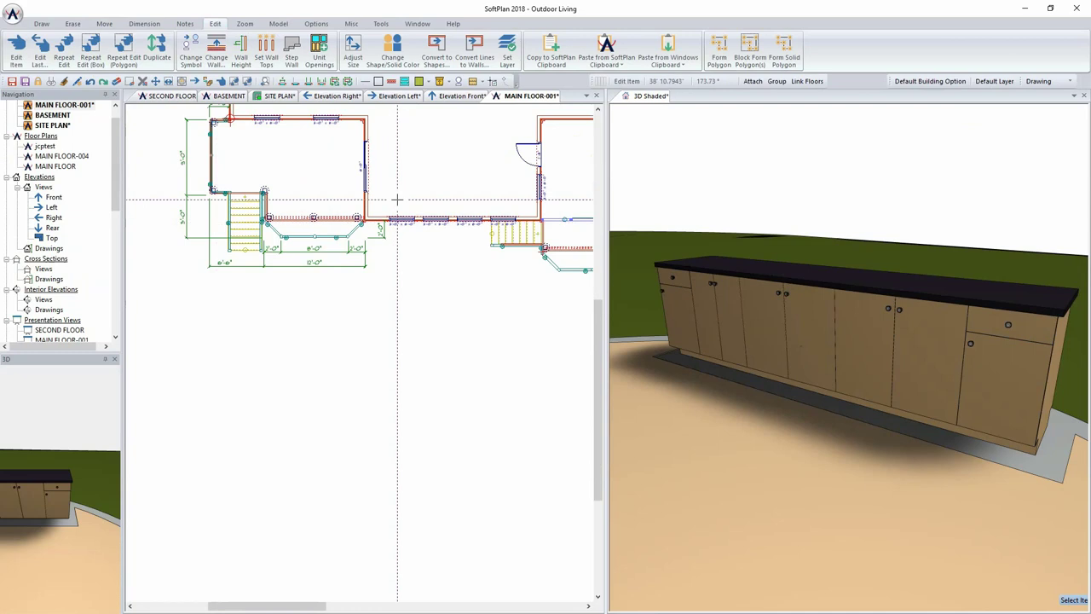
pyautogui.moveTo(397, 199); pyautogui.dragTo(360, 251, button='middle')
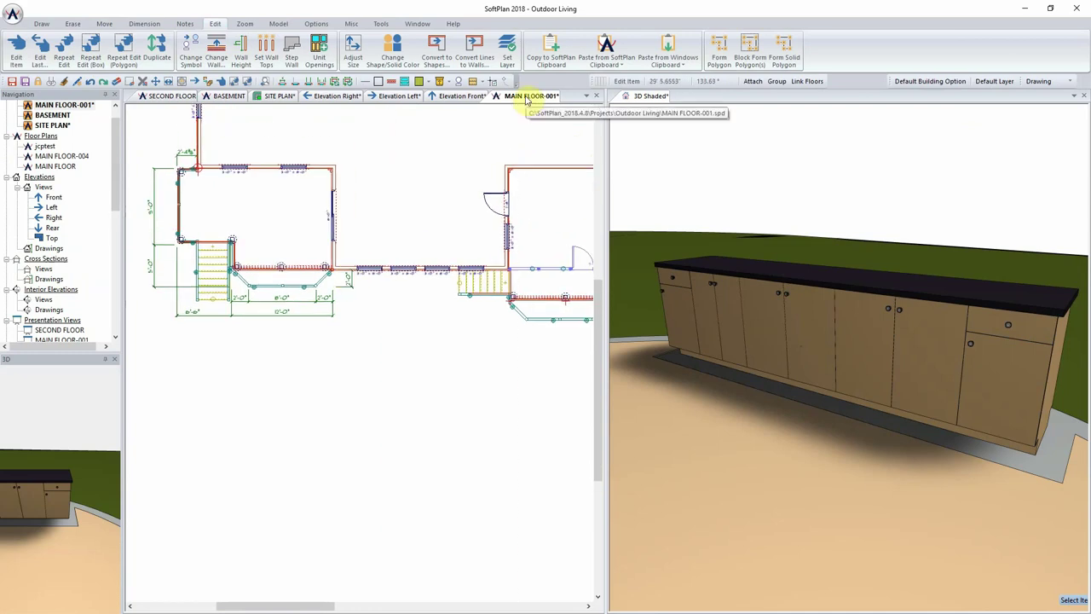
pyautogui.click(267, 98)
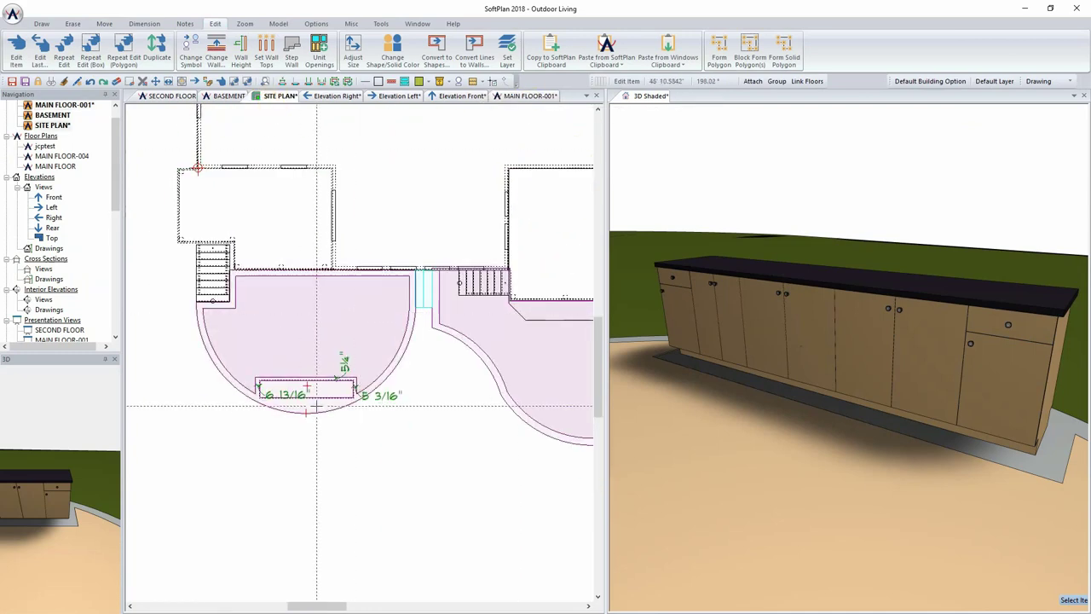
pyautogui.scroll(4, 358, 390)
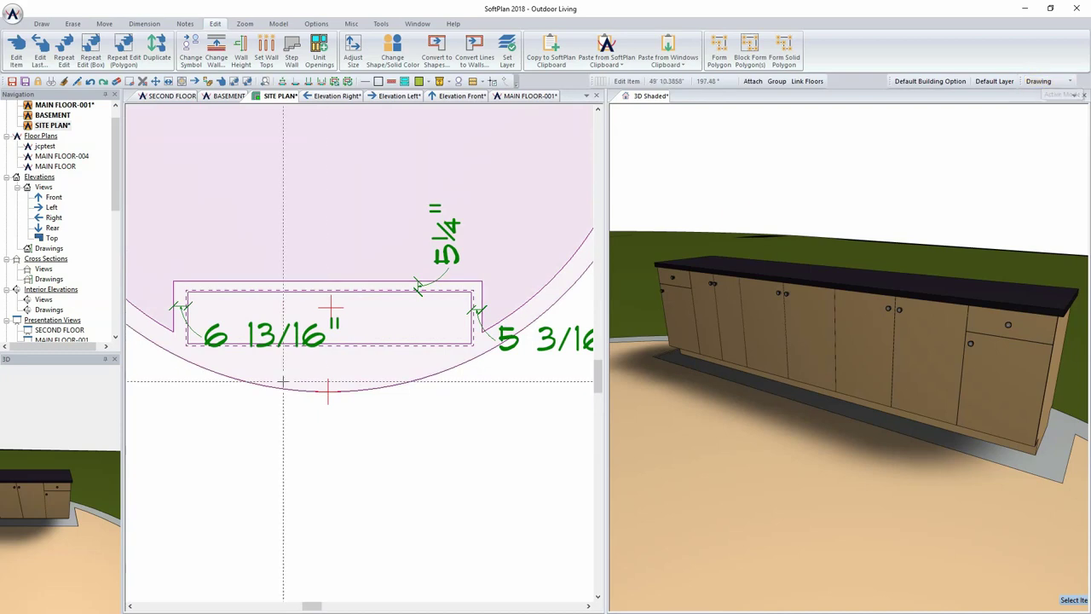
pyautogui.scroll(2, 345, 345)
pyautogui.scroll(-2, 359, 347)
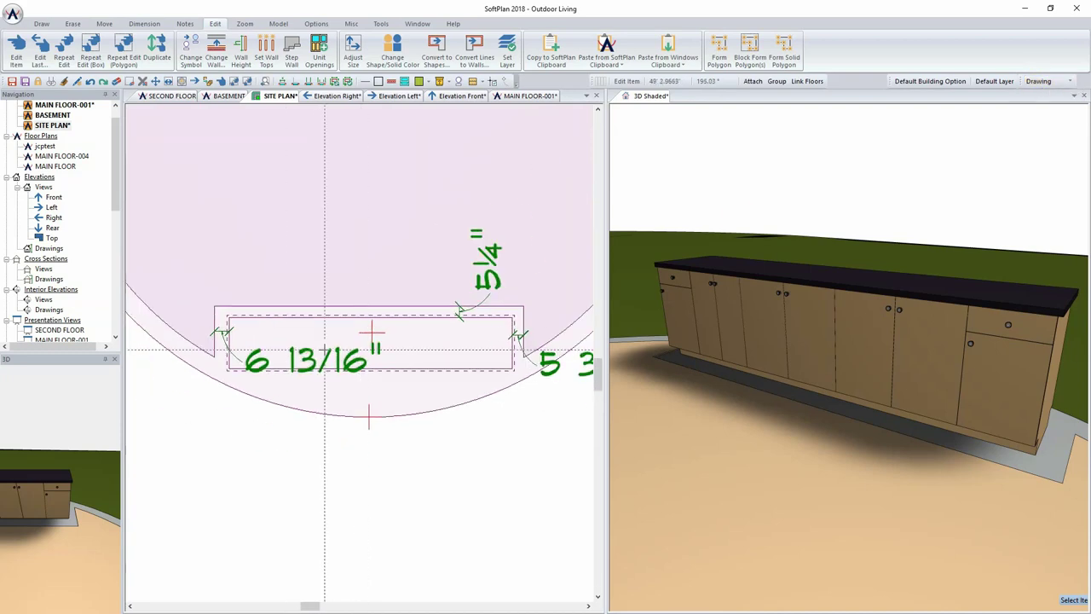
pyautogui.click(298, 358)
pyautogui.moveTo(375, 363)
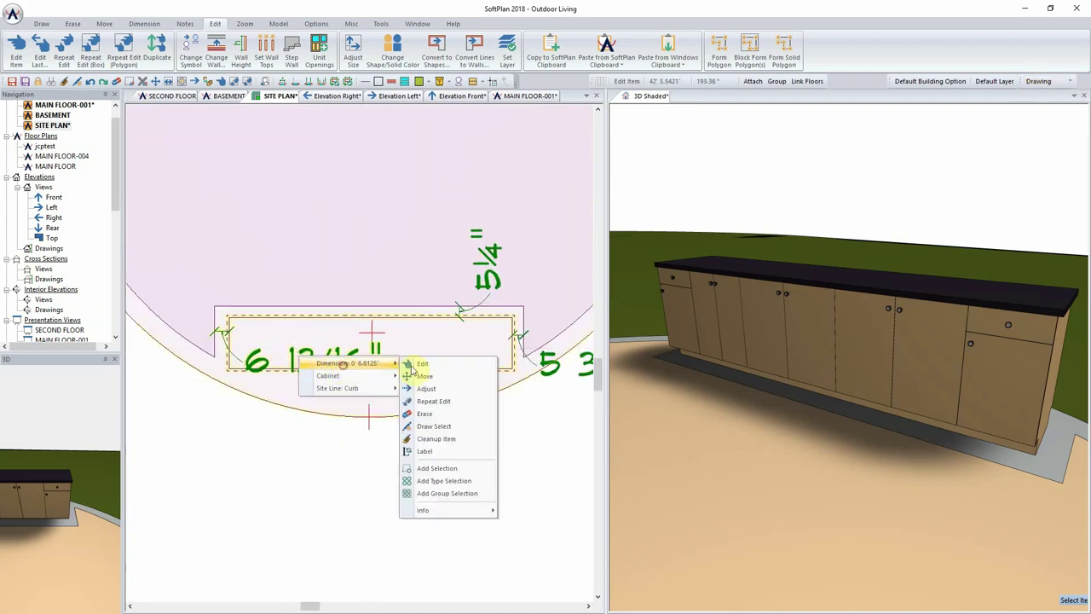
pyautogui.click(433, 371)
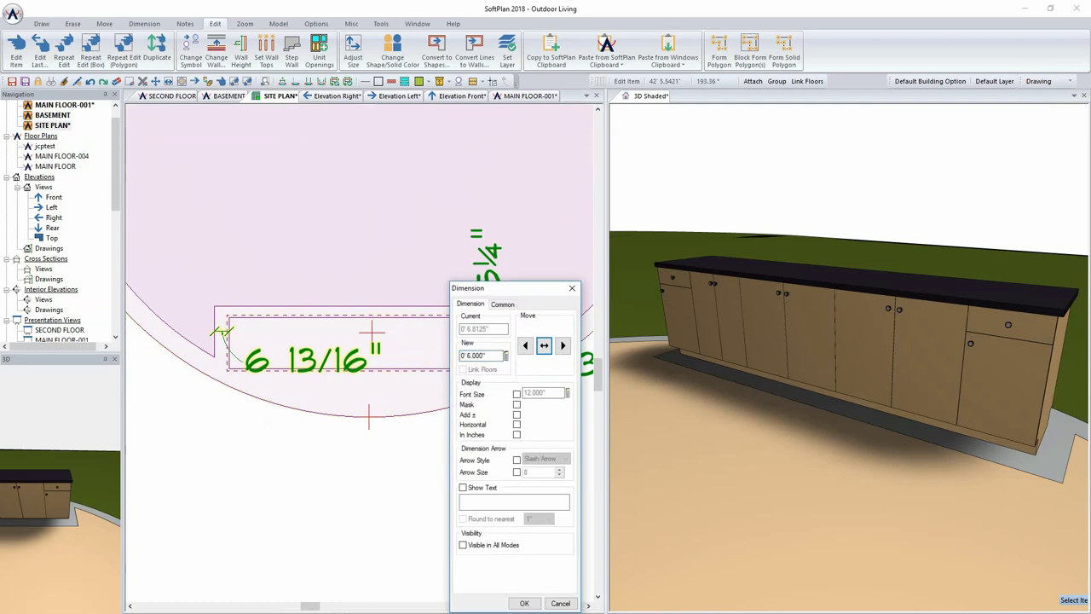
pyautogui.press('Return')
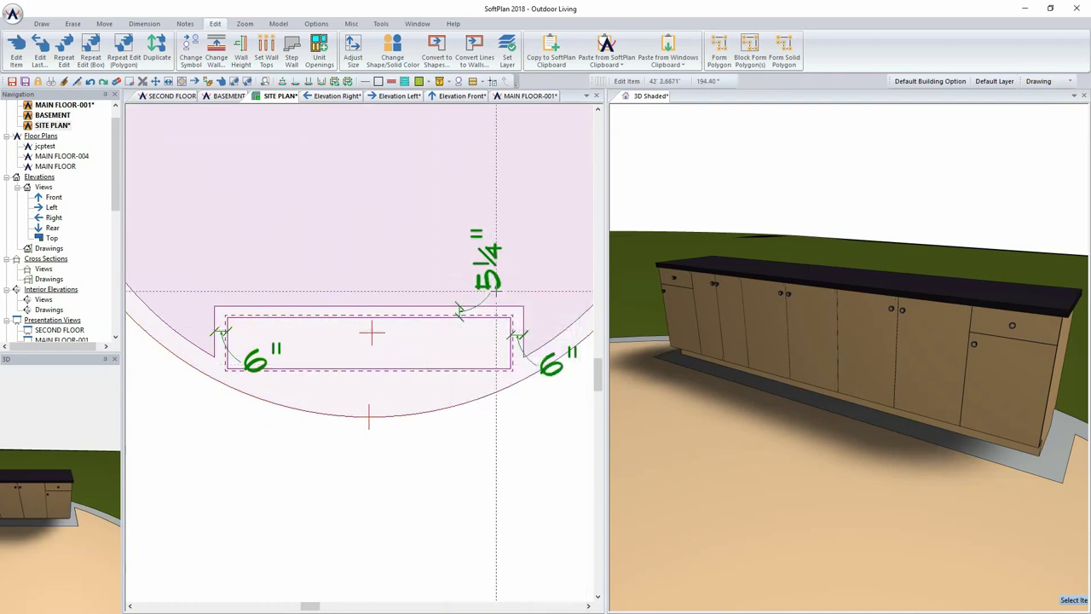
# Set the cabinet row's gap to the notch's upper edge to 6" and save the site plan.
pyautogui.click(490, 284)
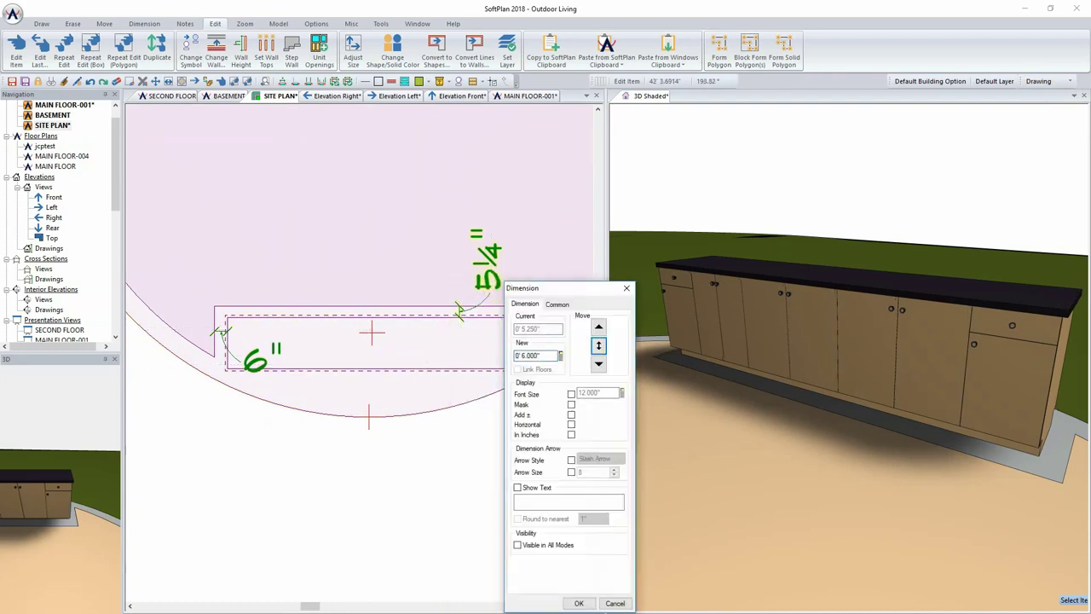
pyautogui.press('Return')
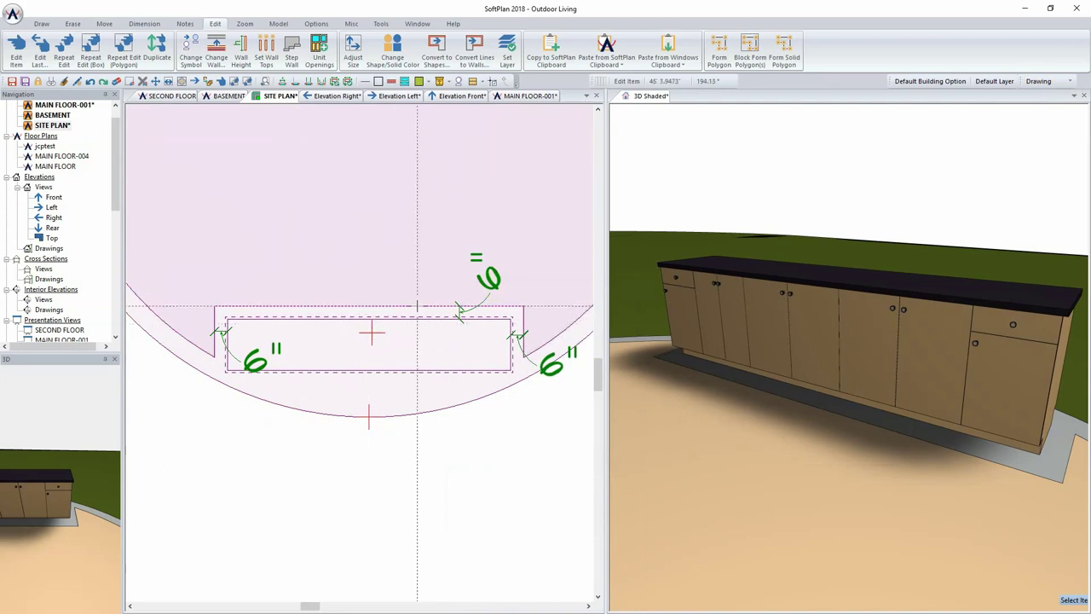
pyautogui.hotkey('ctrl', 's')
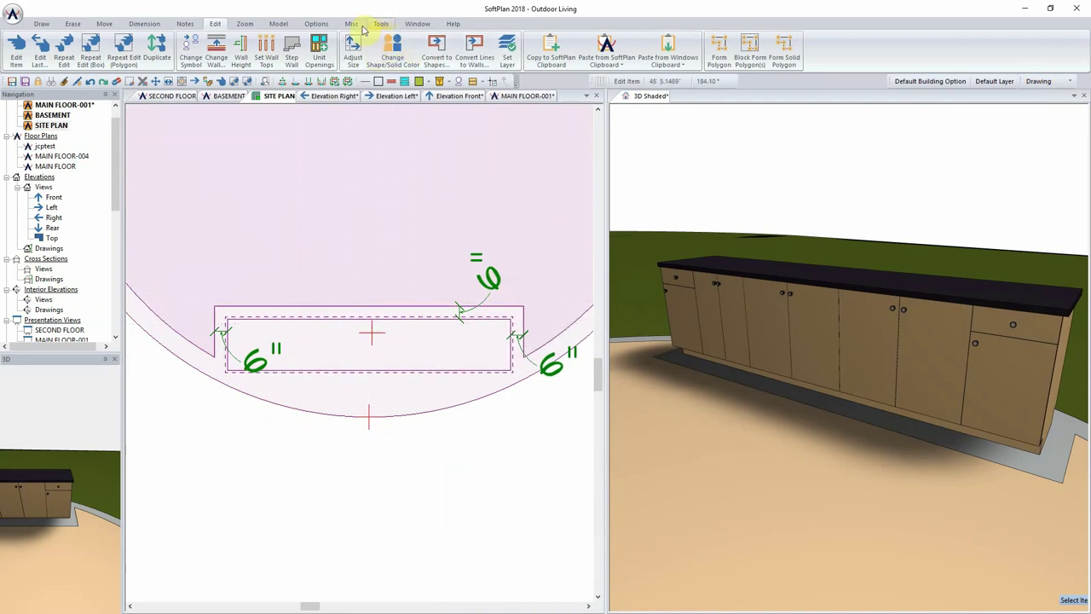
# Explode the merged cabinet row in the patio notch into its individual base cabinets.
pyautogui.click(358, 27)
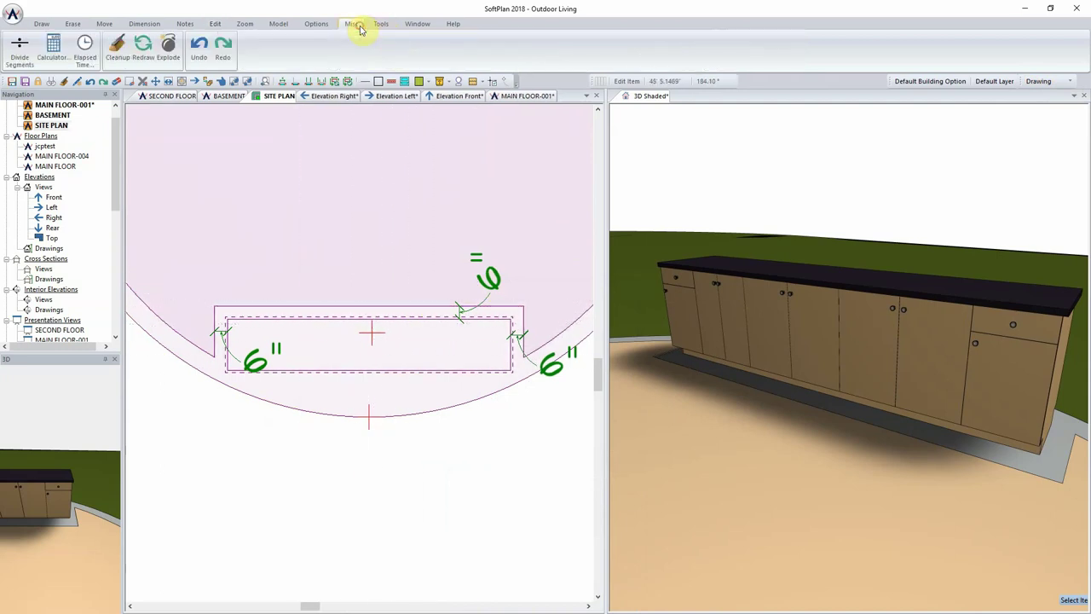
pyautogui.click(168, 46)
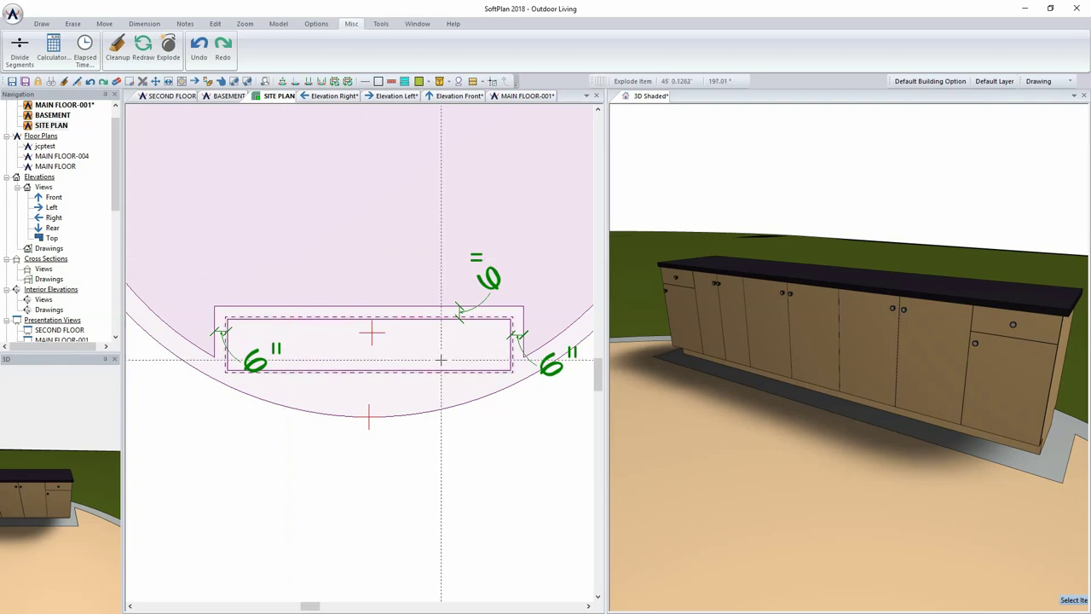
pyautogui.click(446, 350)
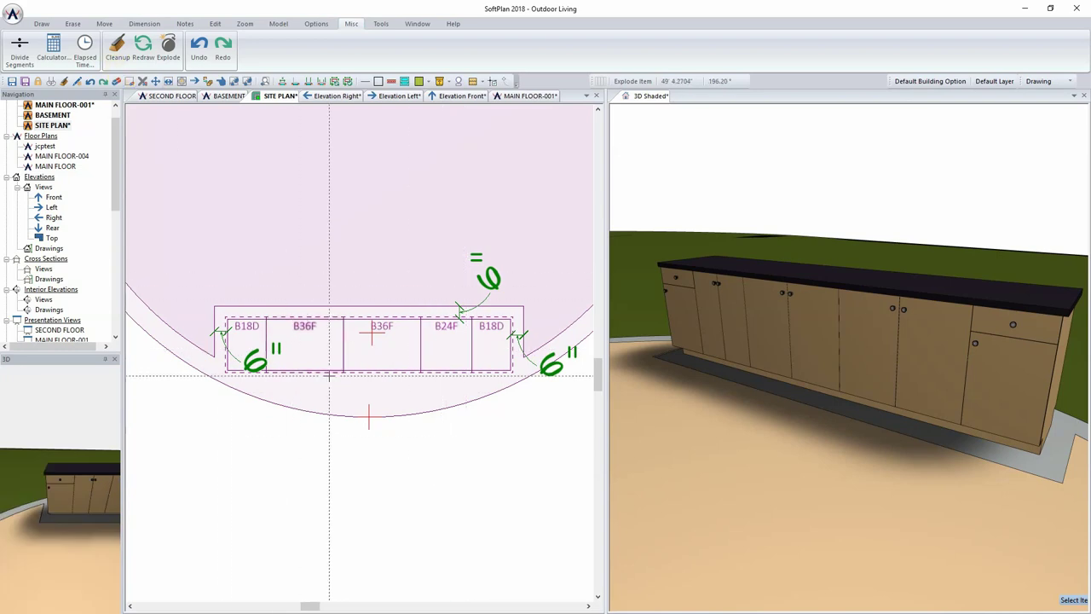
pyautogui.scroll(1, 312, 370)
pyautogui.moveTo(359, 350); pyautogui.dragTo(298, 343, button='middle')
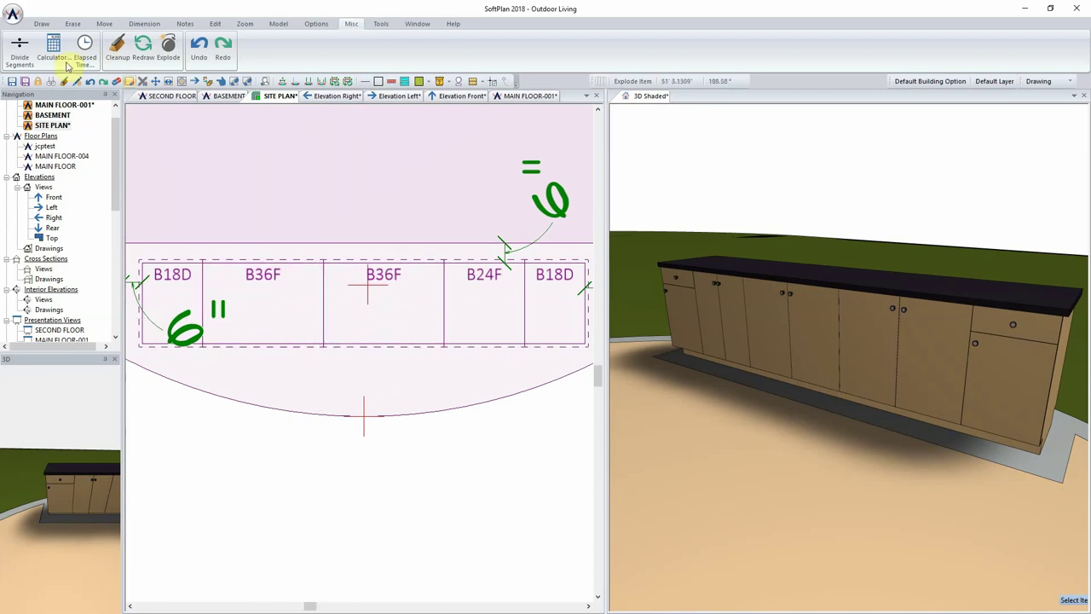
# Place the KitchenAid "36 Ultima Builtin Grill KBNS367TSS" outdoor appliance symbol over the left B36F cabinet in the site plan.
pyautogui.click(41, 25)
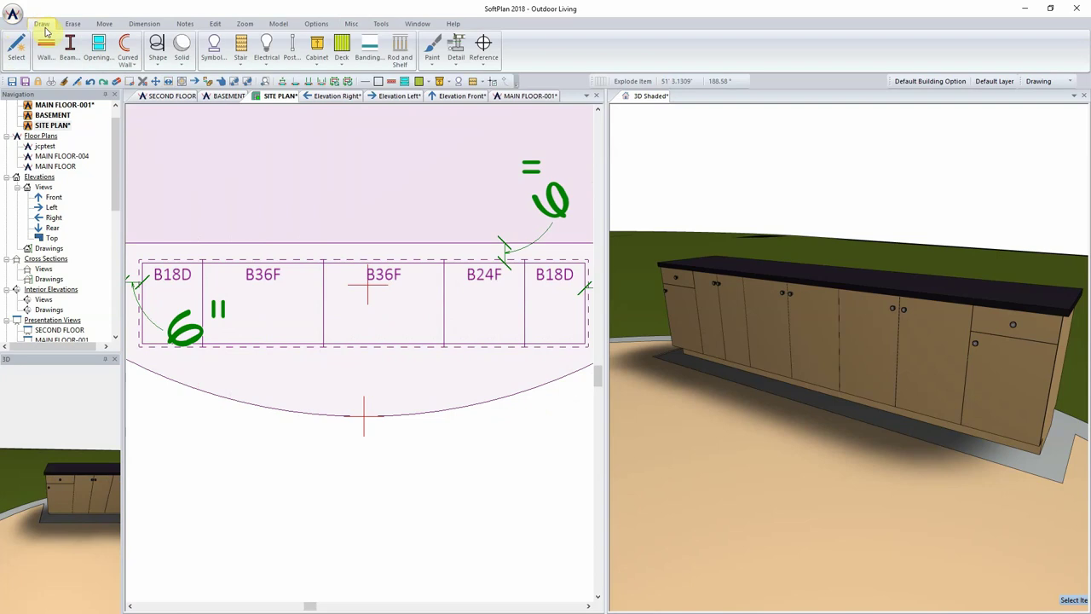
pyautogui.click(214, 43)
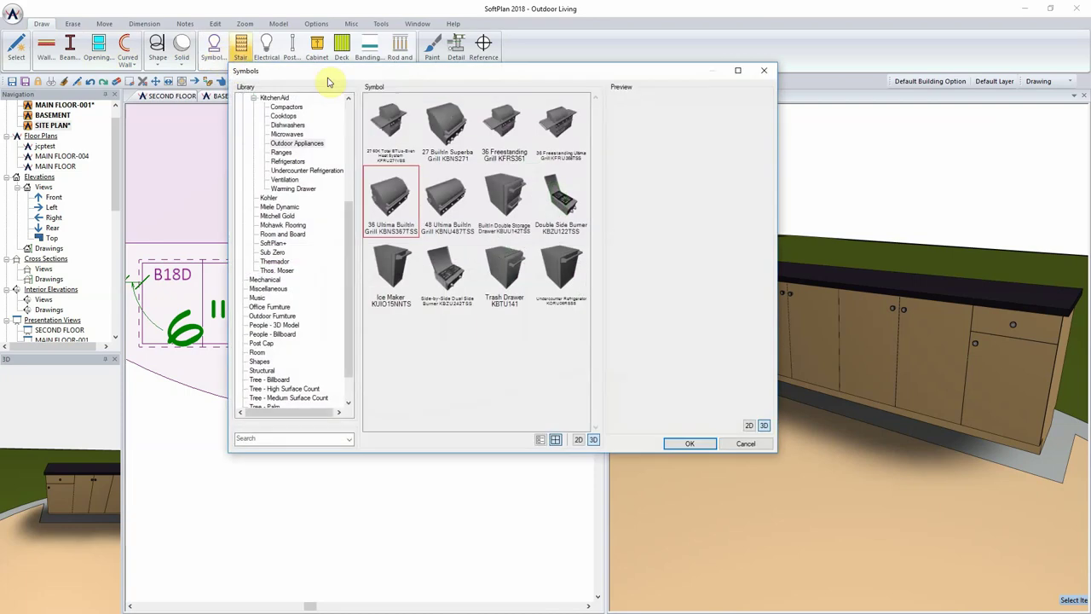
pyautogui.moveTo(348, 73); pyautogui.dragTo(571, 91)
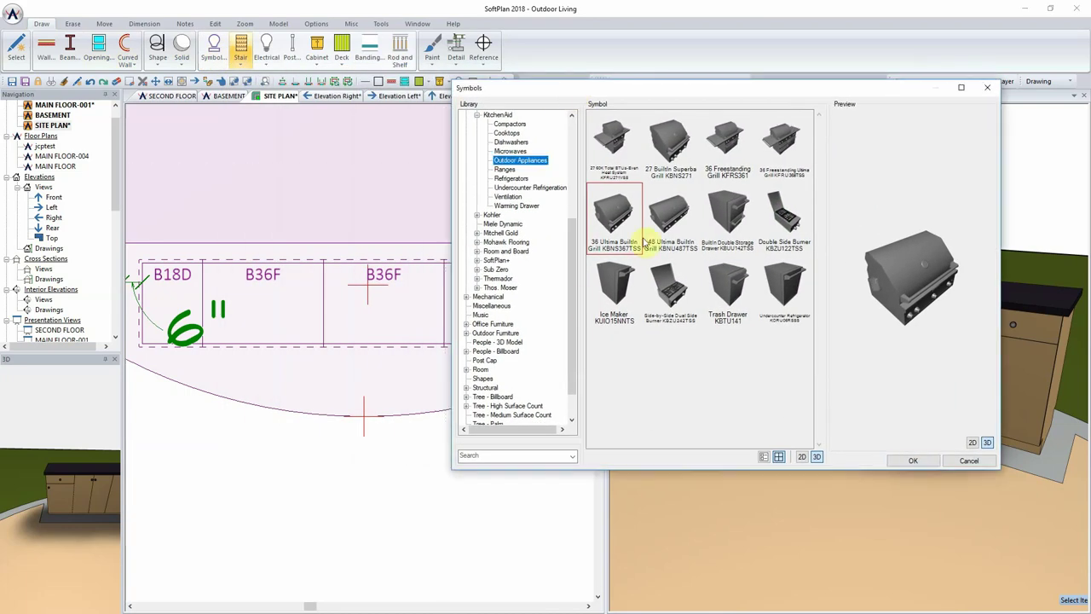
pyautogui.moveTo(575, 235); pyautogui.dragTo(571, 172)
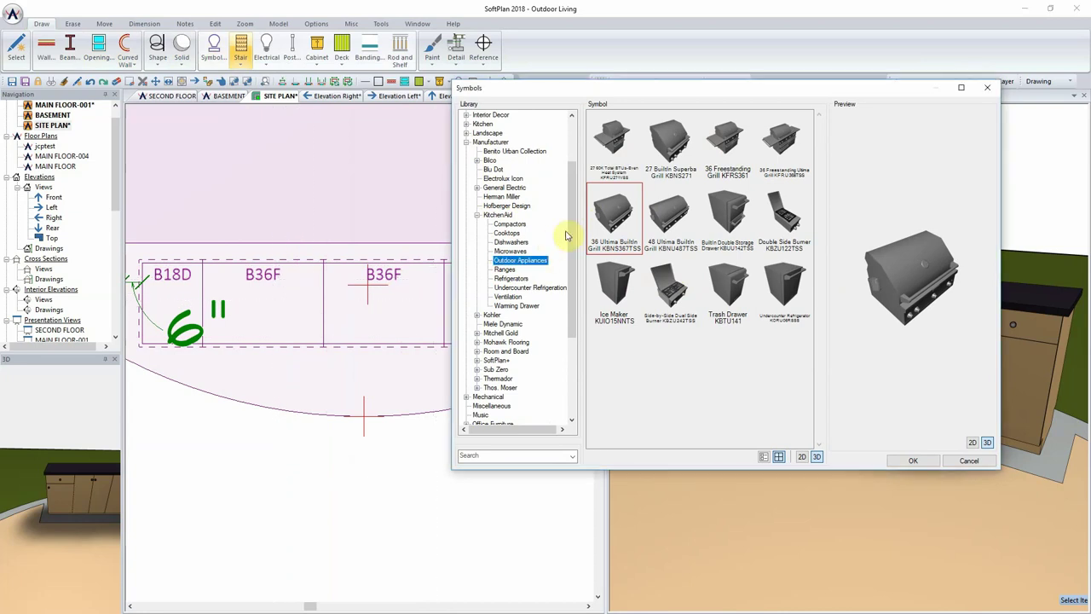
pyautogui.click(617, 223)
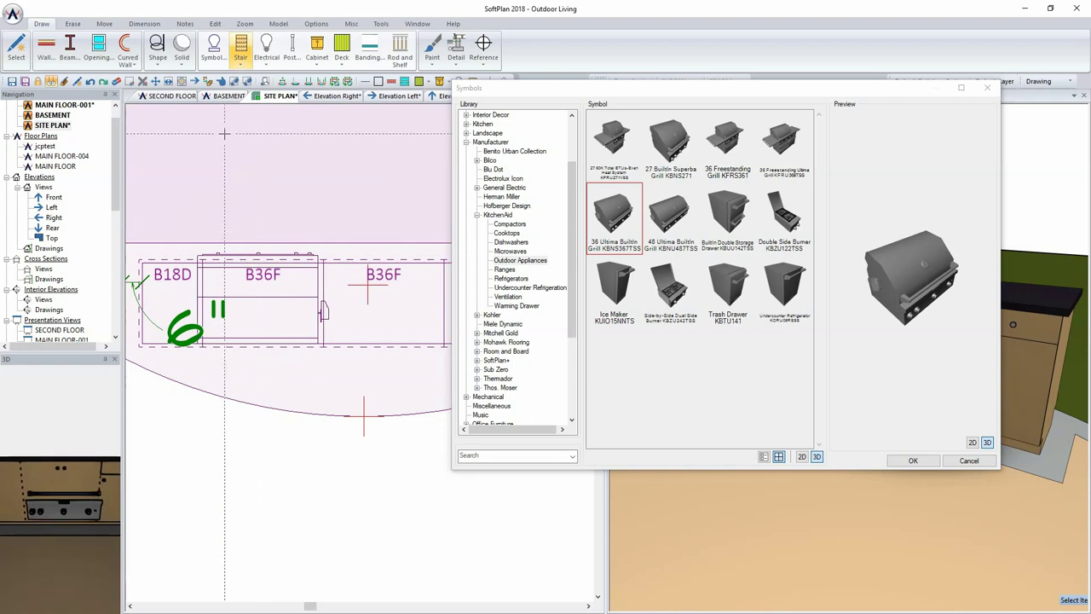
pyautogui.moveTo(791, 96); pyautogui.dragTo(397, 85)
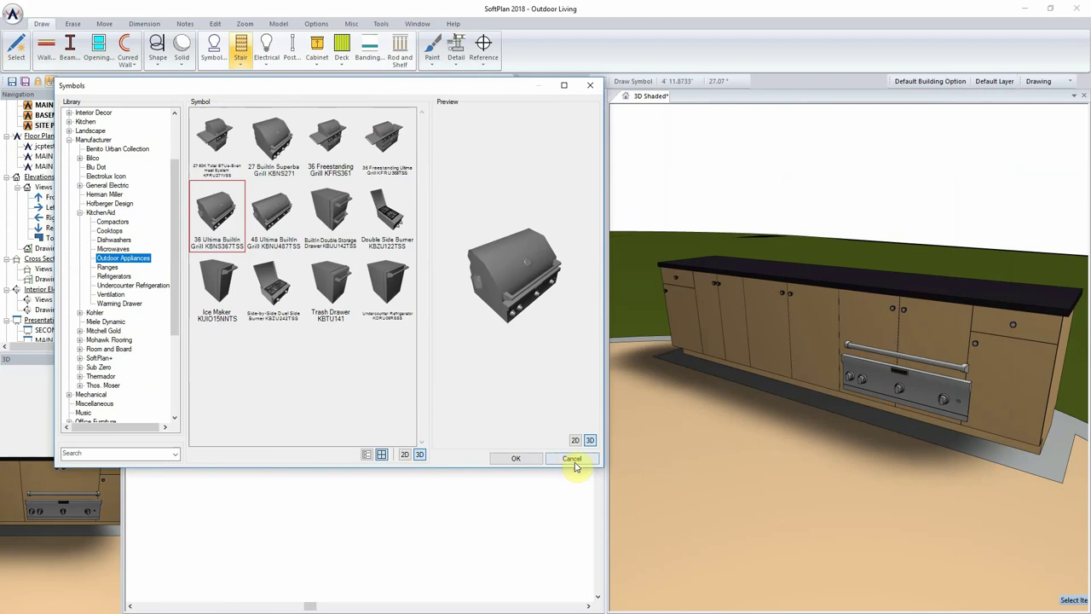
# Raise the grill in the shaded 3D view from the cabinet fronts to countertop level.
pyautogui.click(104, 23)
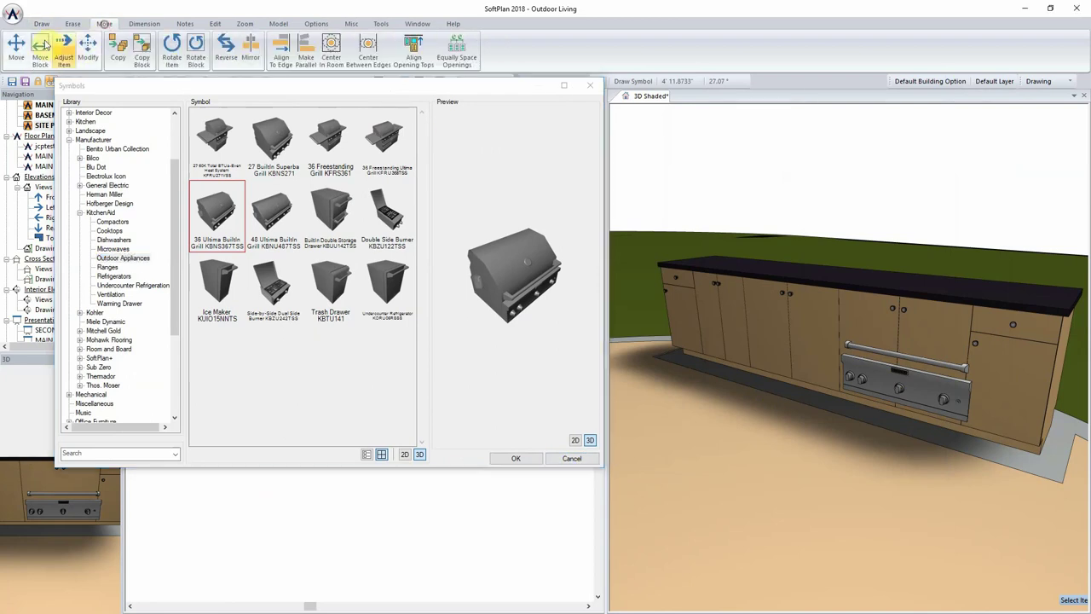
pyautogui.click(935, 398)
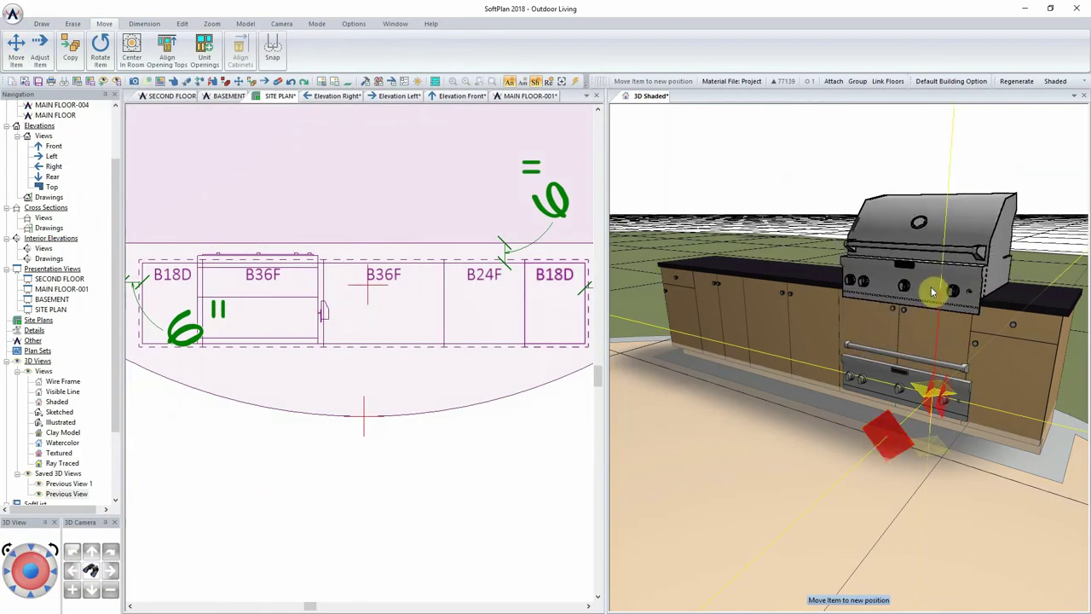
pyautogui.click(931, 287)
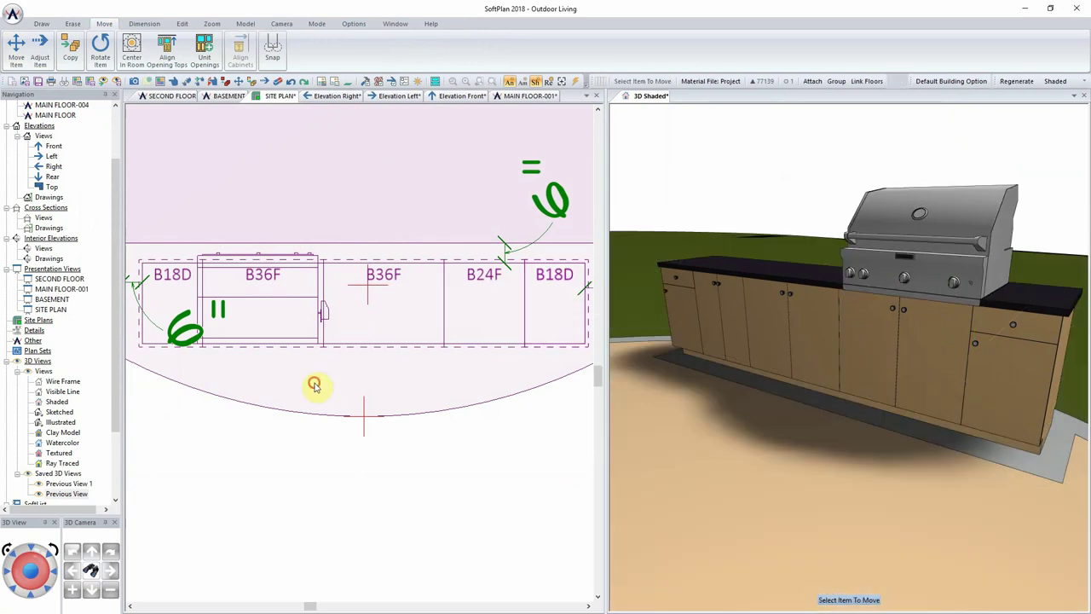
# Move the grill in the site plan so its sides line up with the left B36F cabinet.
pyautogui.click(312, 341)
pyautogui.scroll(3, 355, 322)
pyautogui.click(337, 322)
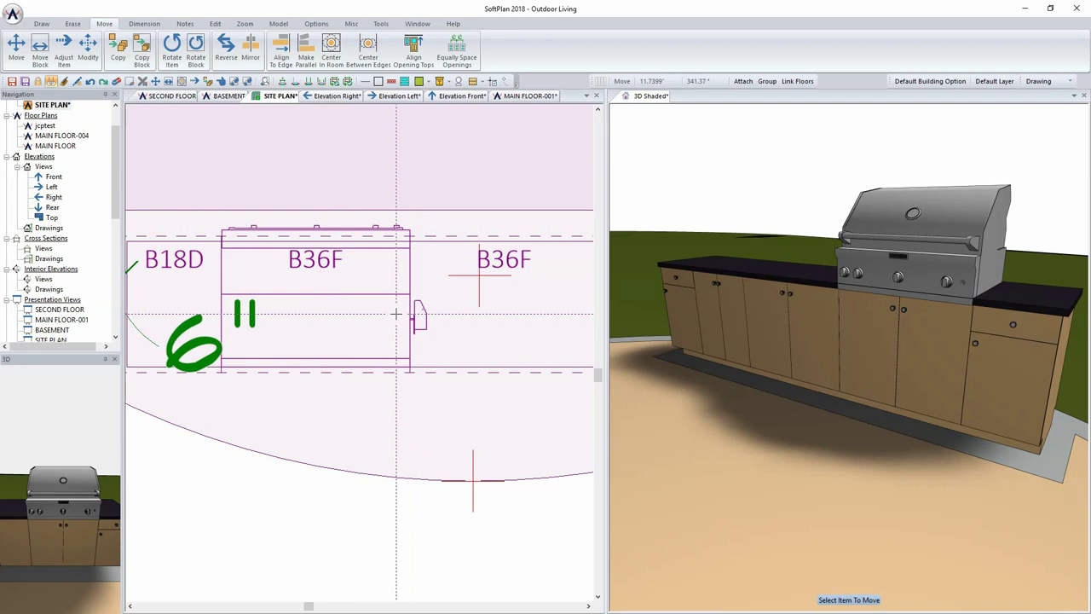
pyautogui.scroll(-1, 375, 298)
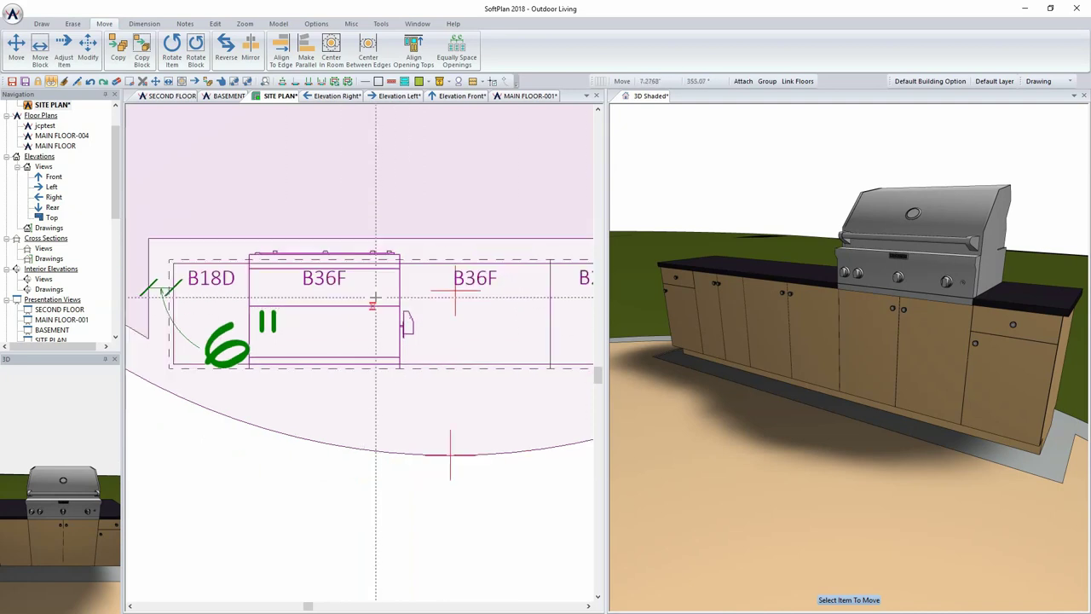
pyautogui.scroll(-2, 375, 298)
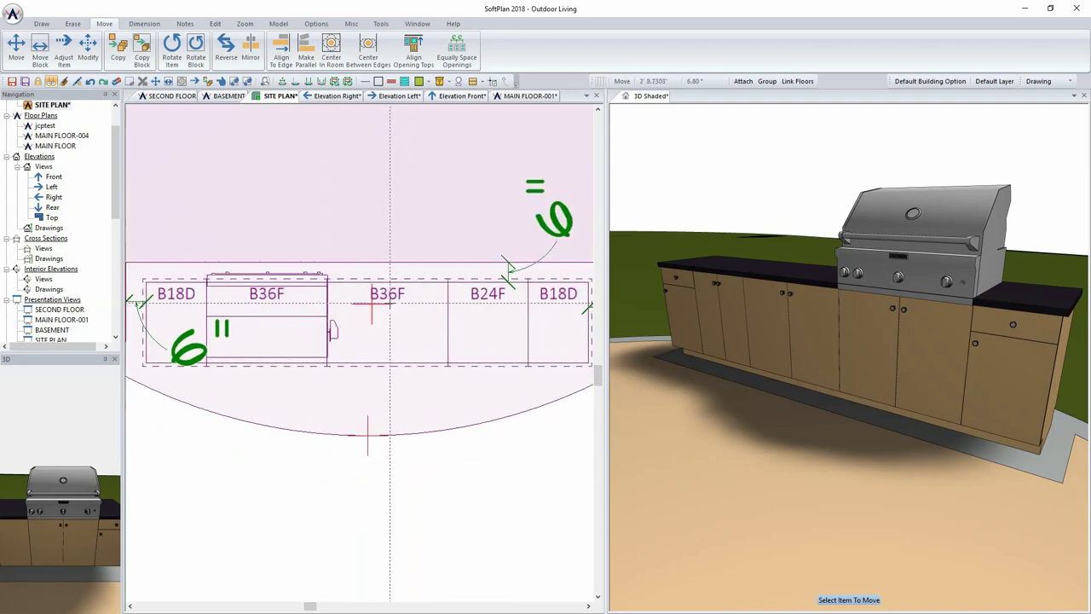
# Add the "sink small 02" symbol to the middle B36F cabinet and check it in the shaded 3D view.
pyautogui.rightClick(407, 326)
pyautogui.moveTo(435, 331)
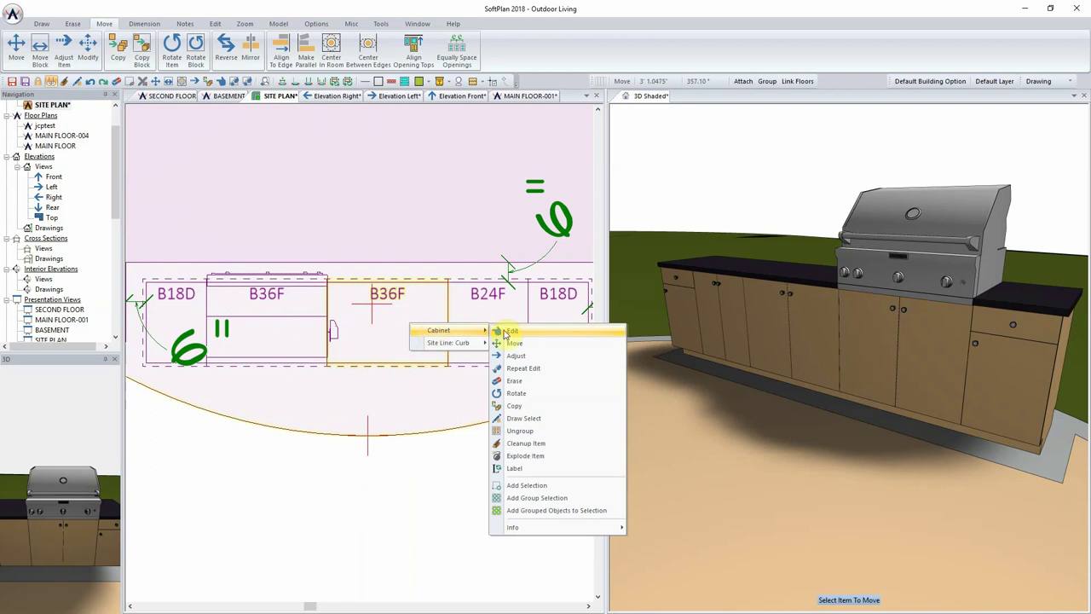
pyautogui.click(515, 332)
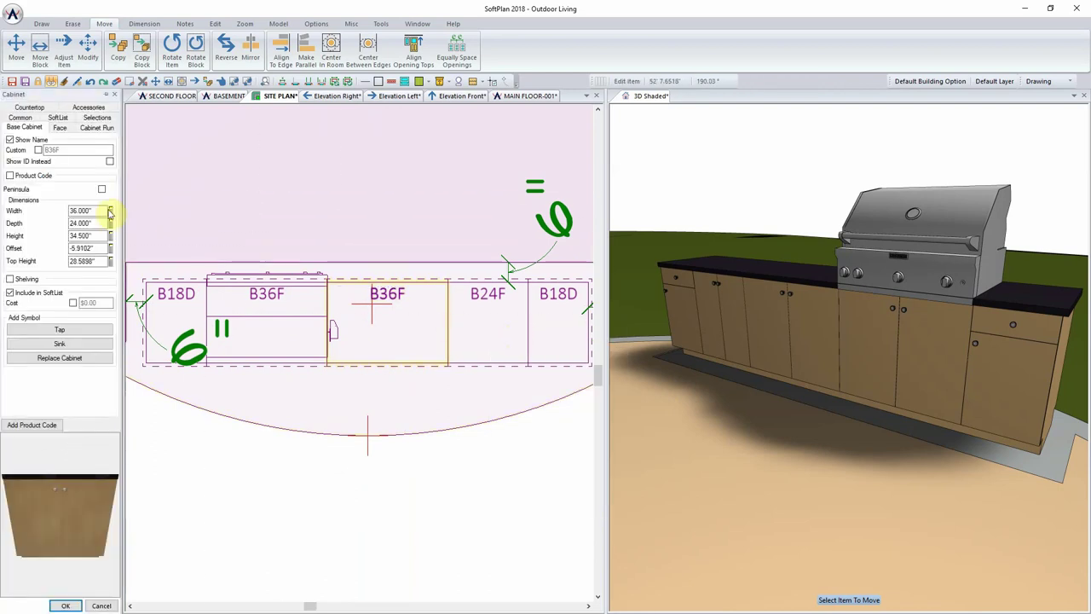
pyautogui.click(86, 344)
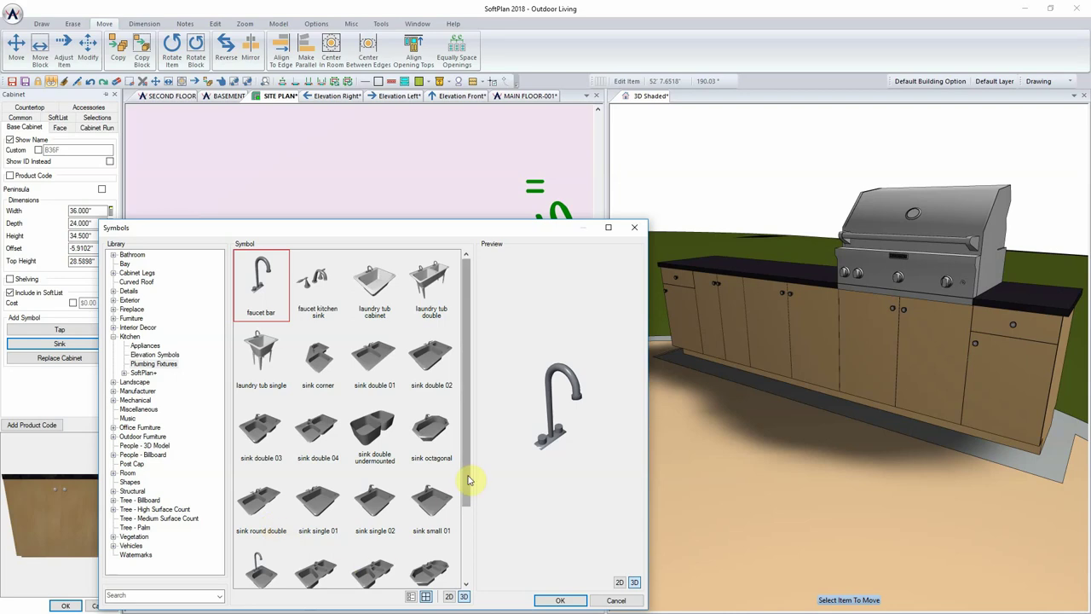
pyautogui.moveTo(467, 479); pyautogui.dragTo(360, 516)
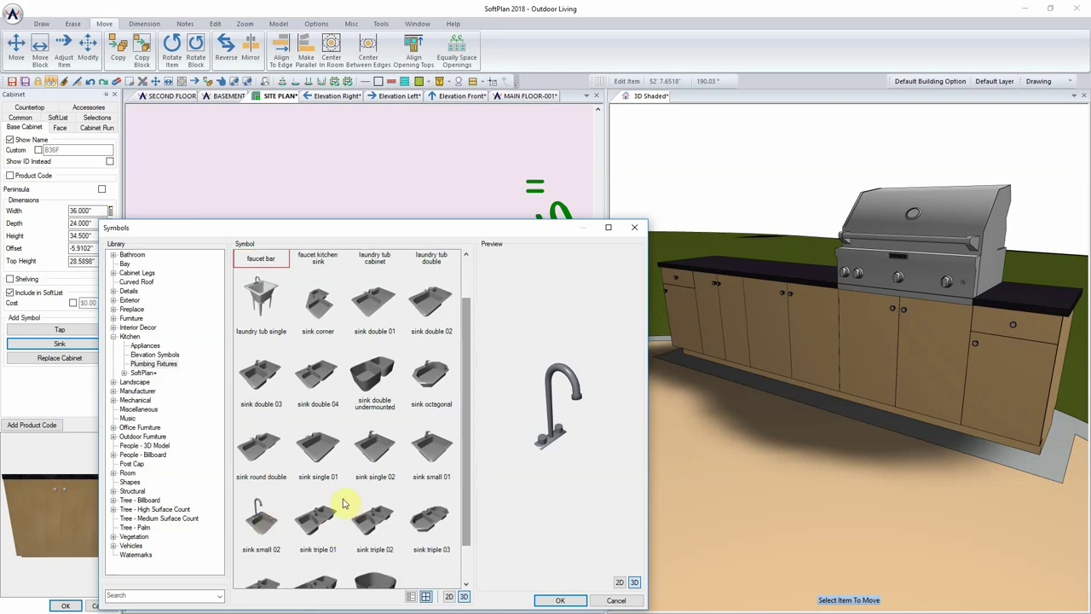
pyautogui.scroll(-1, 320, 505)
pyautogui.click(268, 479)
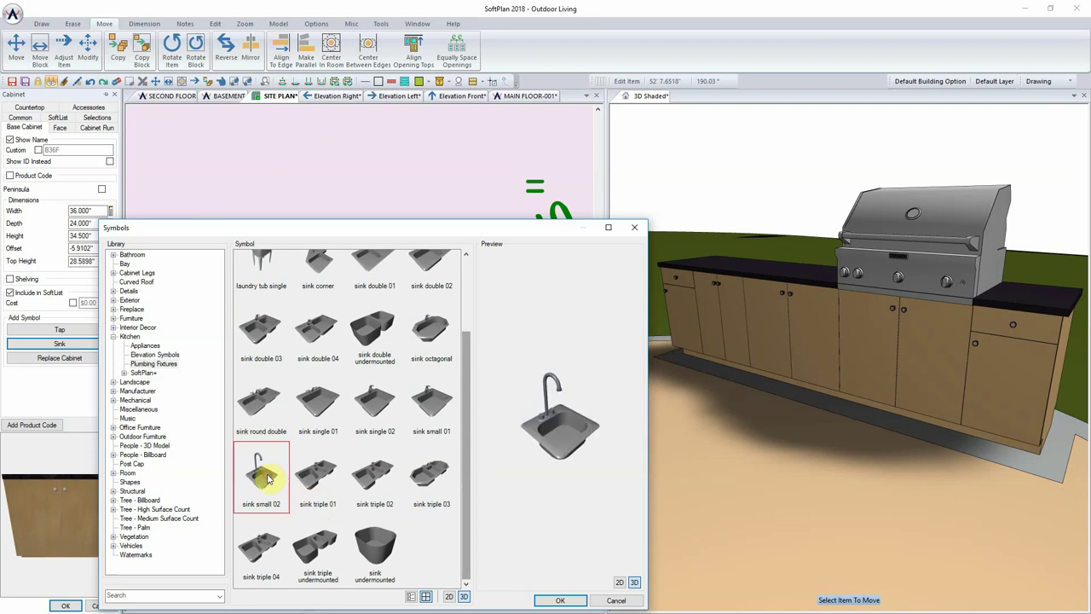
pyautogui.click(560, 600)
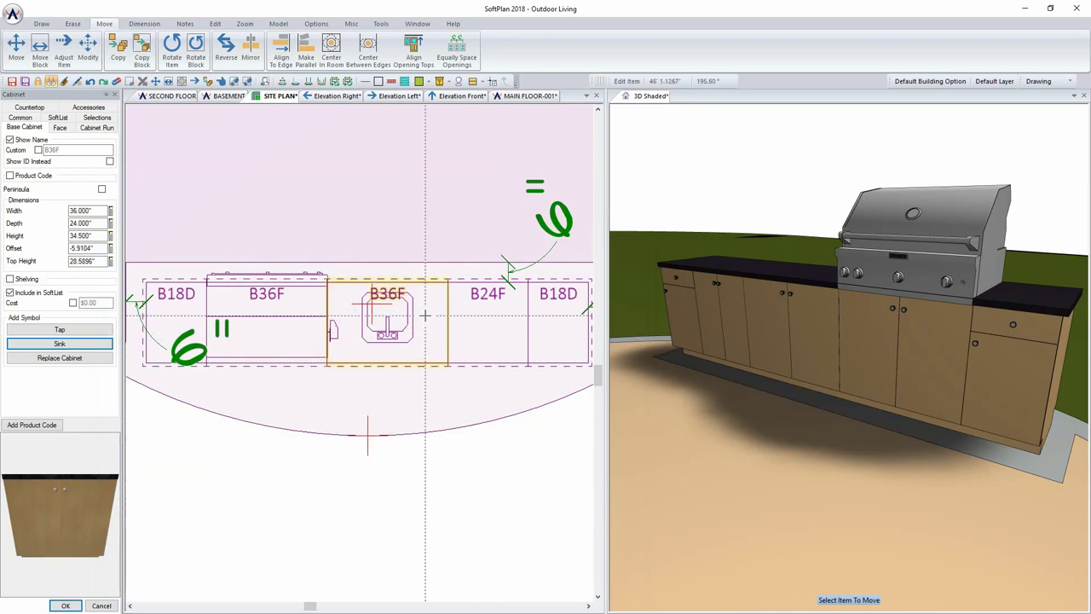
pyautogui.click(68, 605)
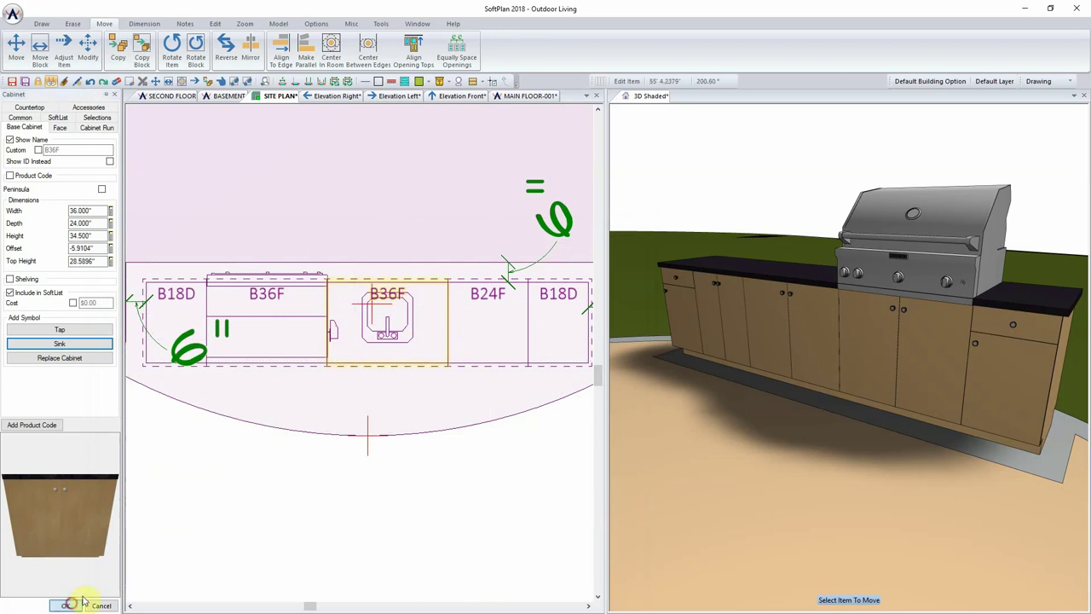
pyautogui.click(651, 109)
pyautogui.moveTo(852, 256); pyautogui.dragTo(838, 338)
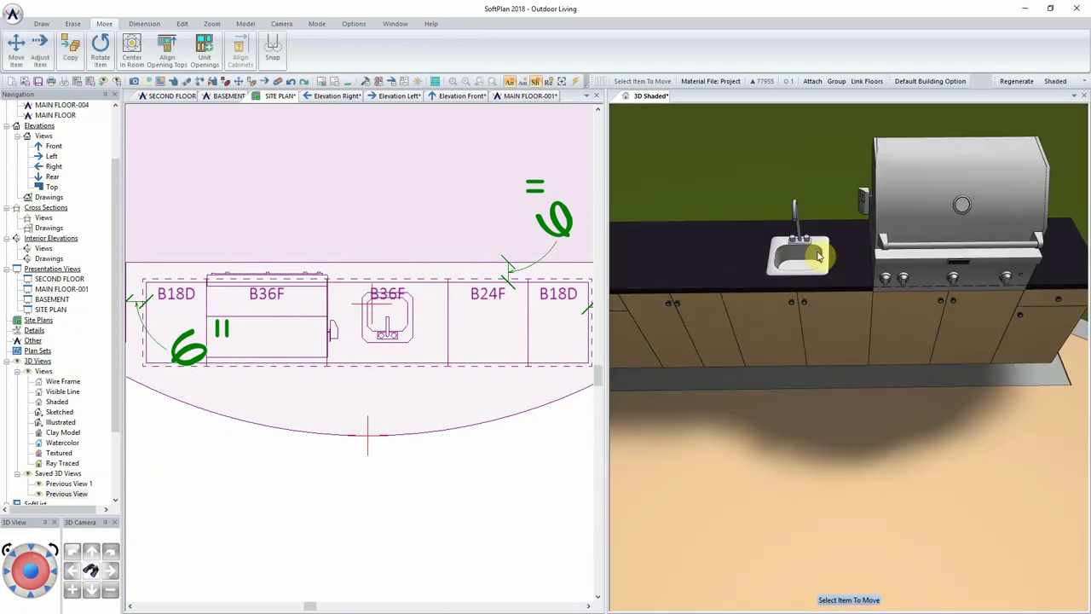
# Replace the B24F base cabinet beside the sink cabinet with the KitchenAid undercounter refrigeration symbol "WineCellar KUWS24RS".
pyautogui.rightClick(704, 328)
pyautogui.click(745, 350)
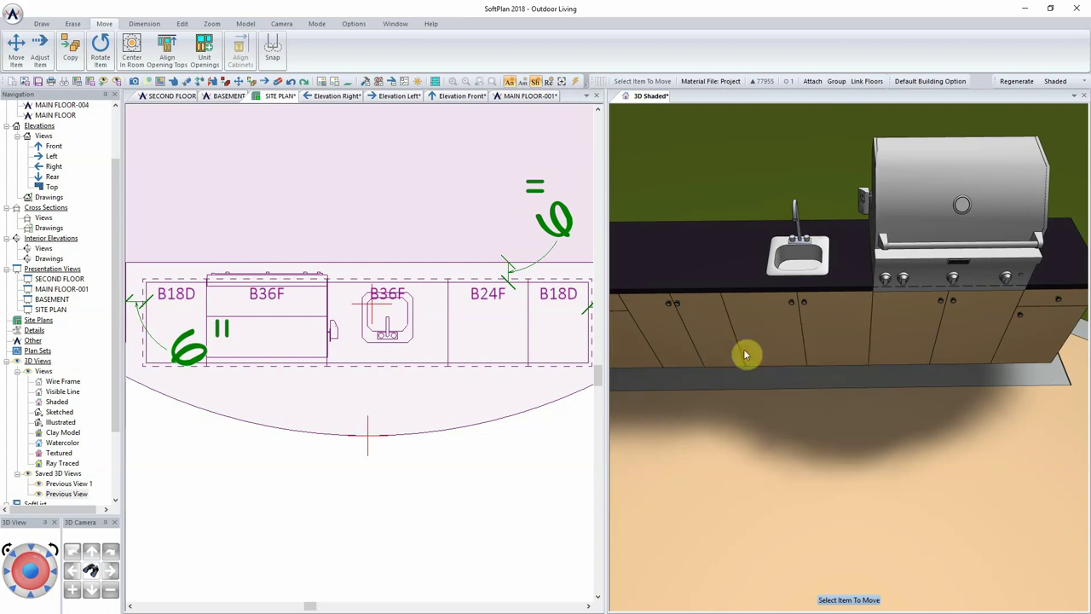
pyautogui.click(80, 361)
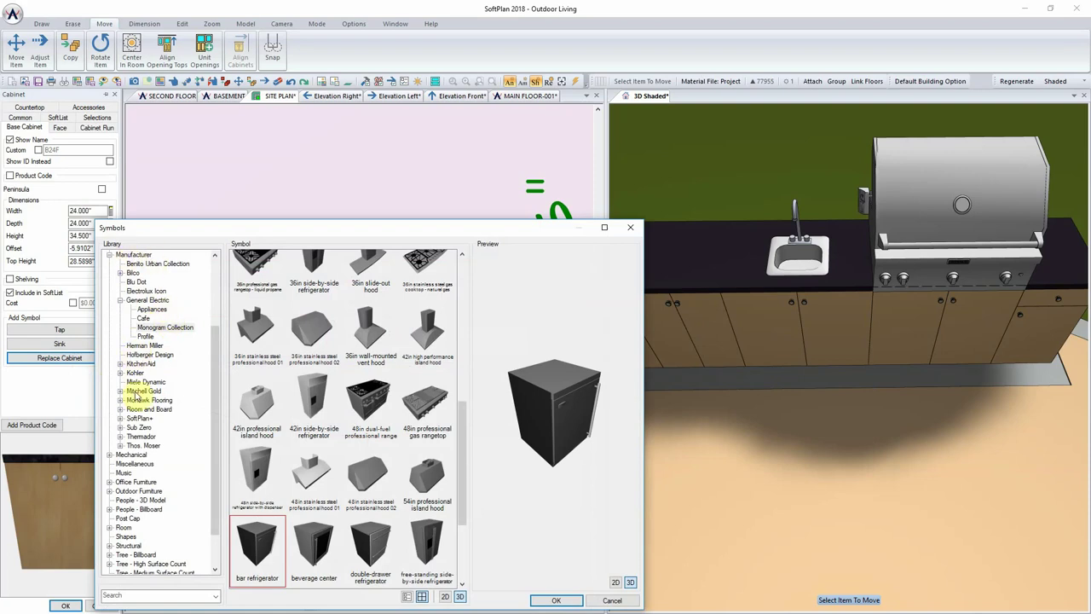
pyautogui.click(121, 364)
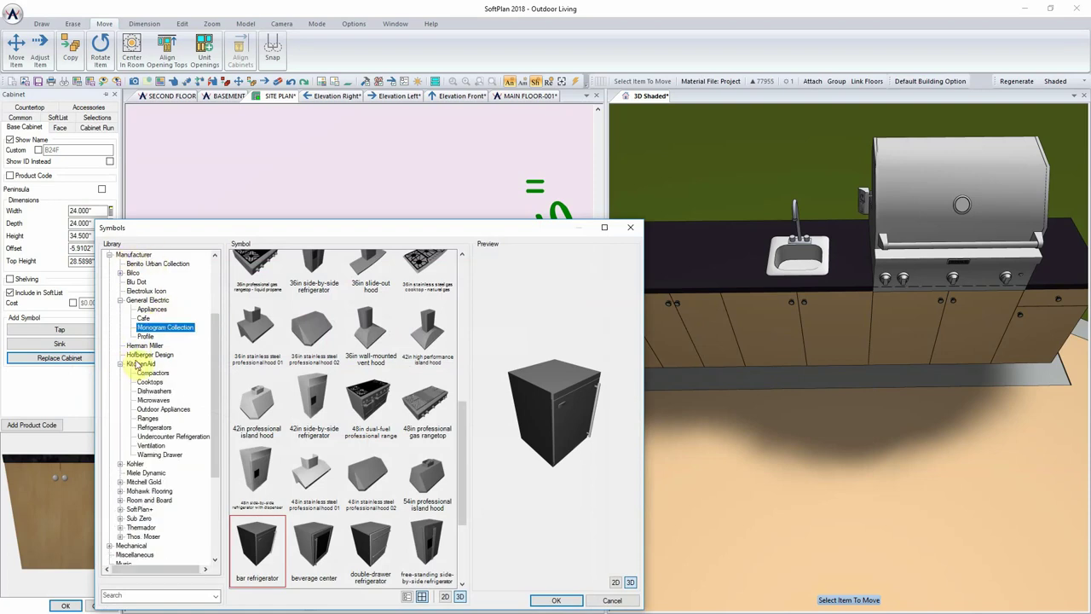
pyautogui.click(153, 410)
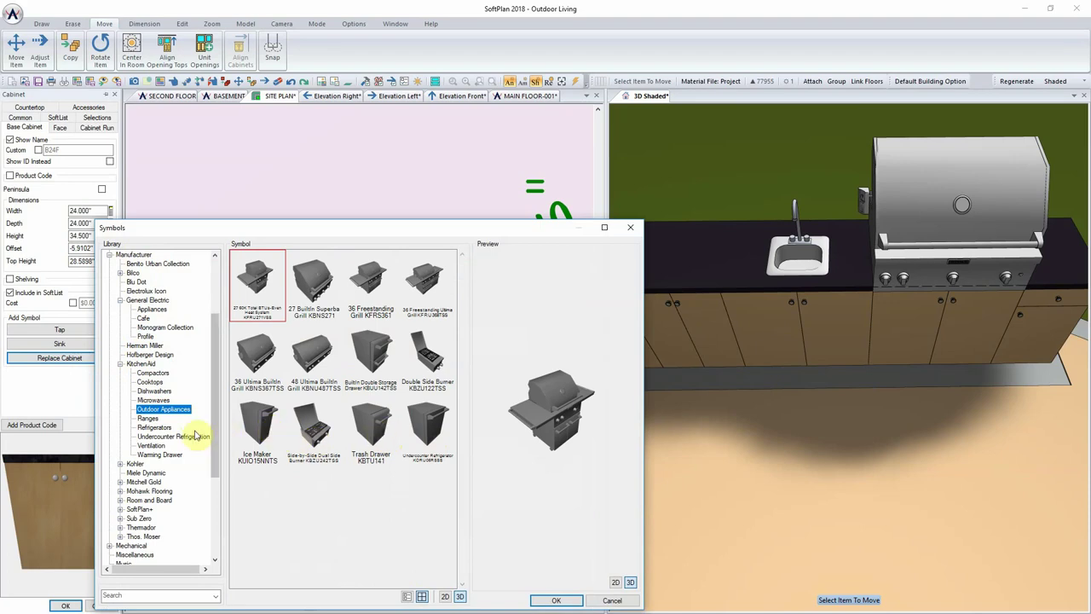
pyautogui.click(163, 438)
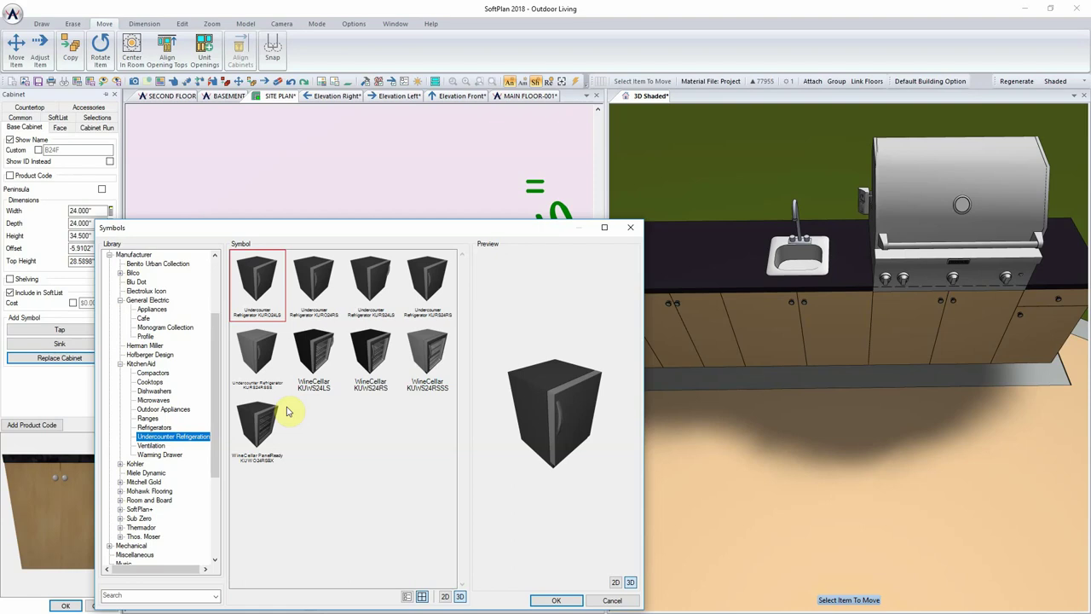
pyautogui.click(370, 355)
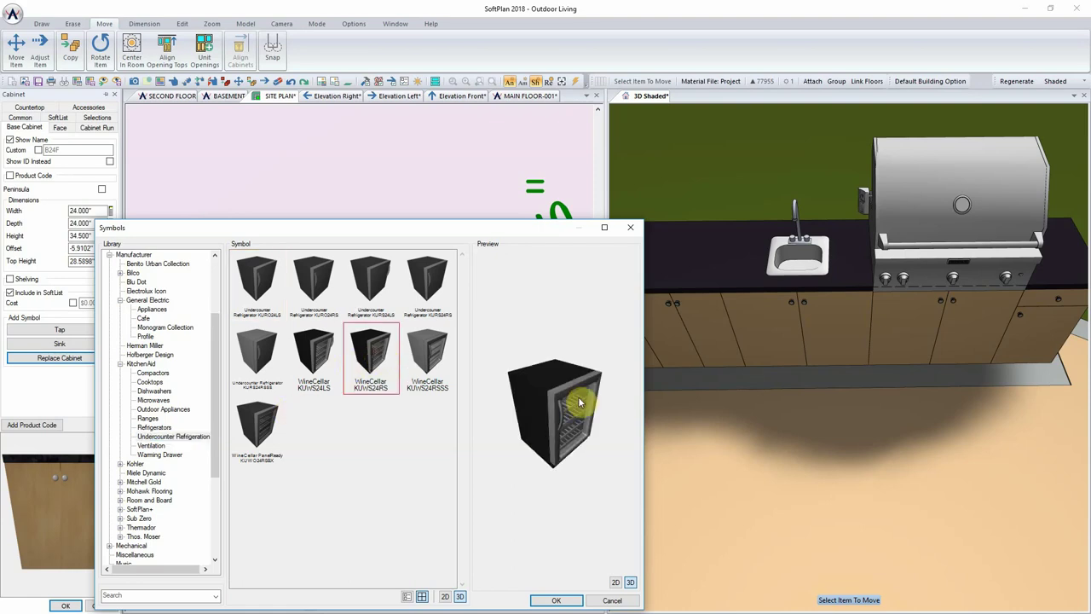
pyautogui.moveTo(577, 404)
pyautogui.mouseDown()
pyautogui.moveTo(555, 383)
pyautogui.moveTo(558, 397)
pyautogui.mouseUp()
pyautogui.click(565, 600)
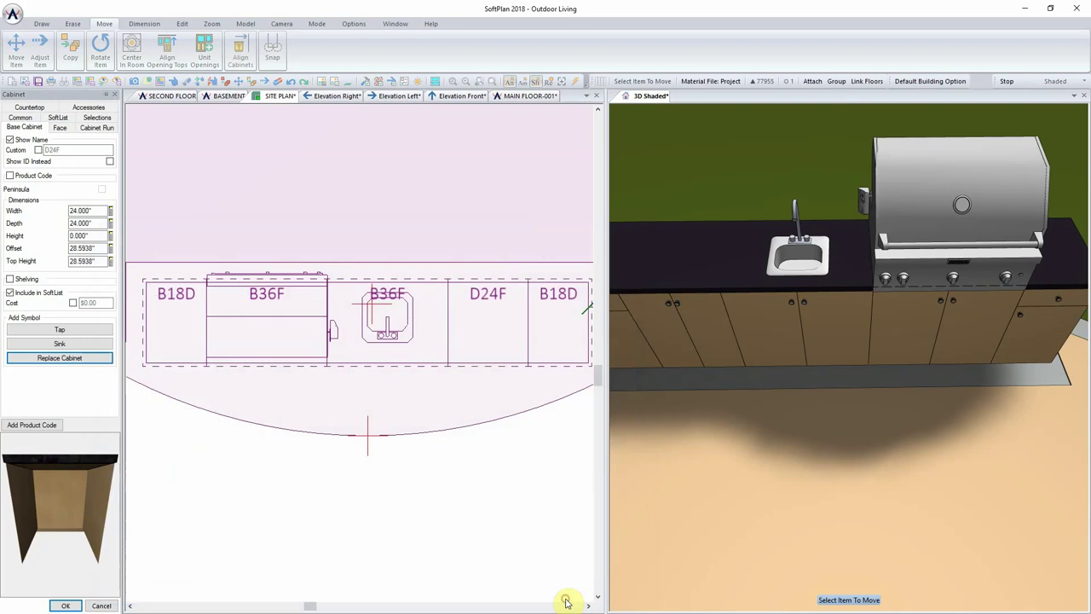
pyautogui.moveTo(755, 338)
pyautogui.mouseDown()
pyautogui.moveTo(759, 321)
pyautogui.moveTo(857, 265)
pyautogui.moveTo(813, 246)
pyautogui.moveTo(811, 266)
pyautogui.mouseUp()
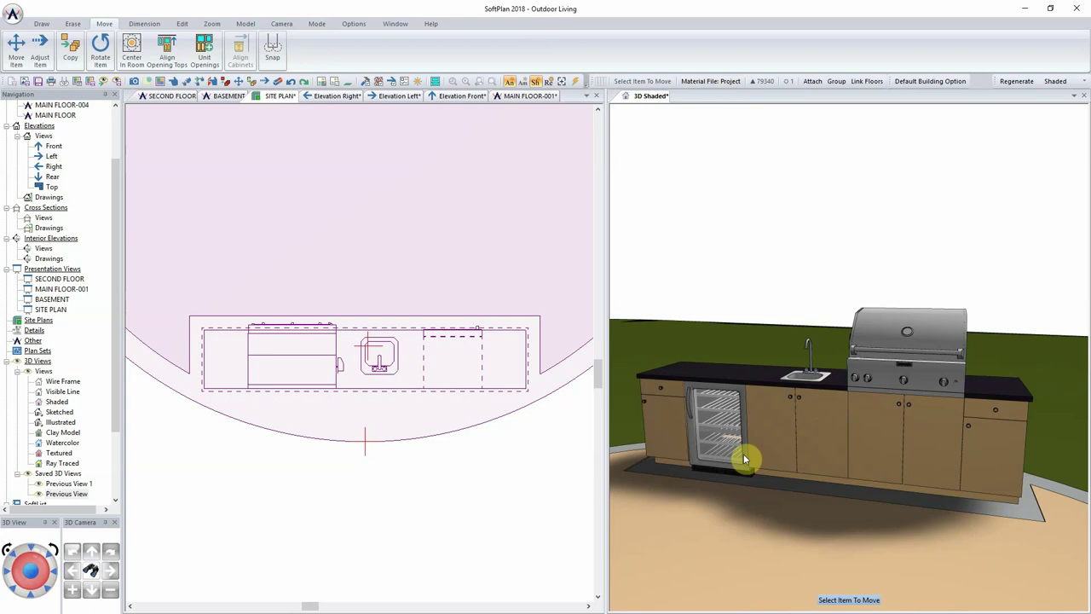
# Edit the left B18D cabinet so the site plan displays the run as separate cabinets with their names.
pyautogui.click(181, 23)
pyautogui.click(17, 50)
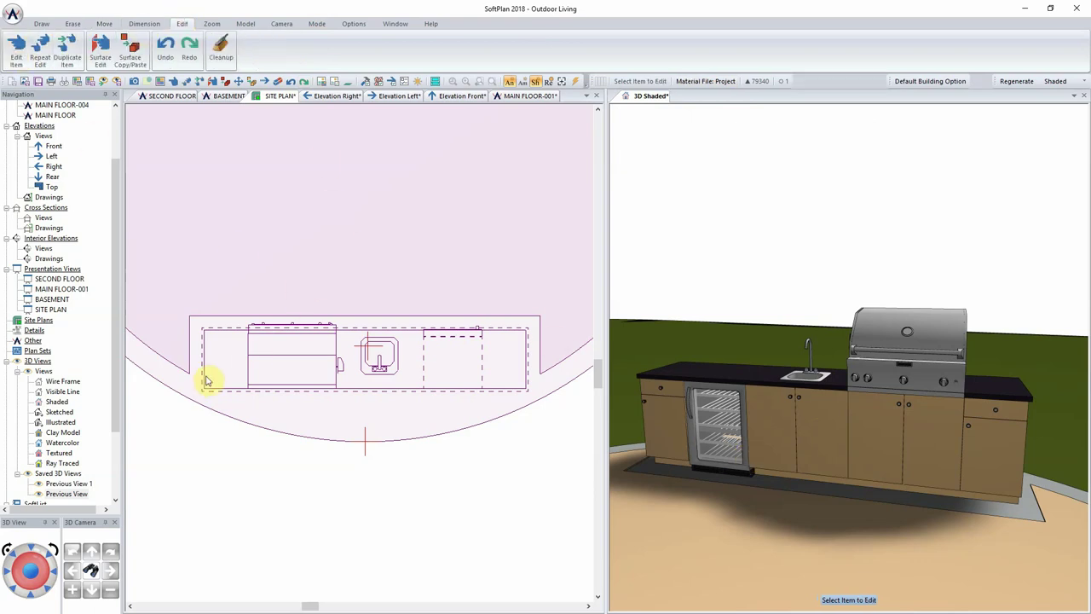
pyautogui.press('Delete')
pyautogui.click(232, 358)
pyautogui.moveTo(273, 367)
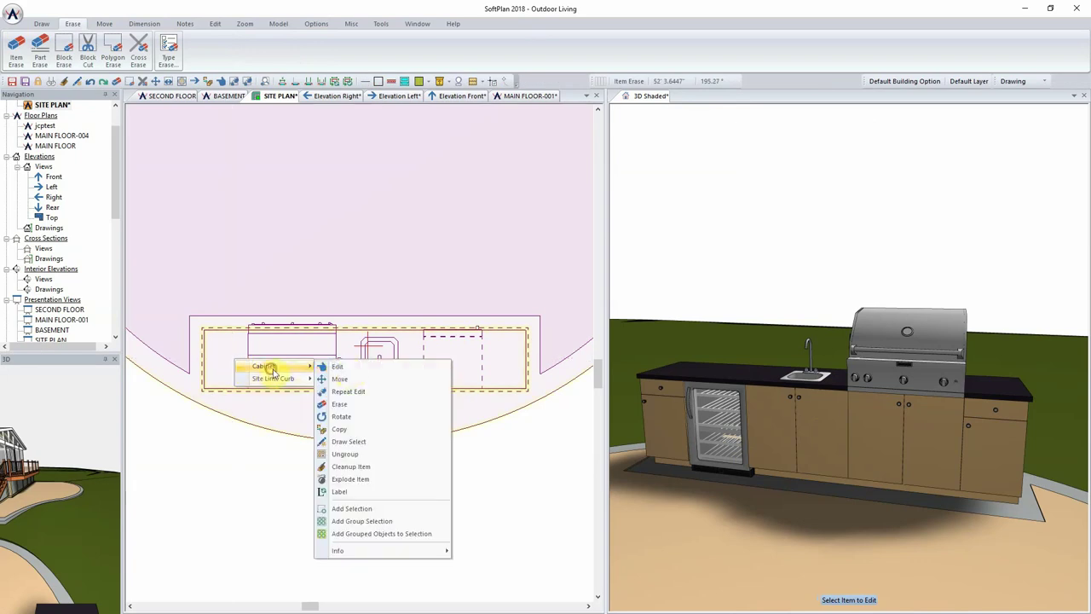
pyautogui.click(346, 366)
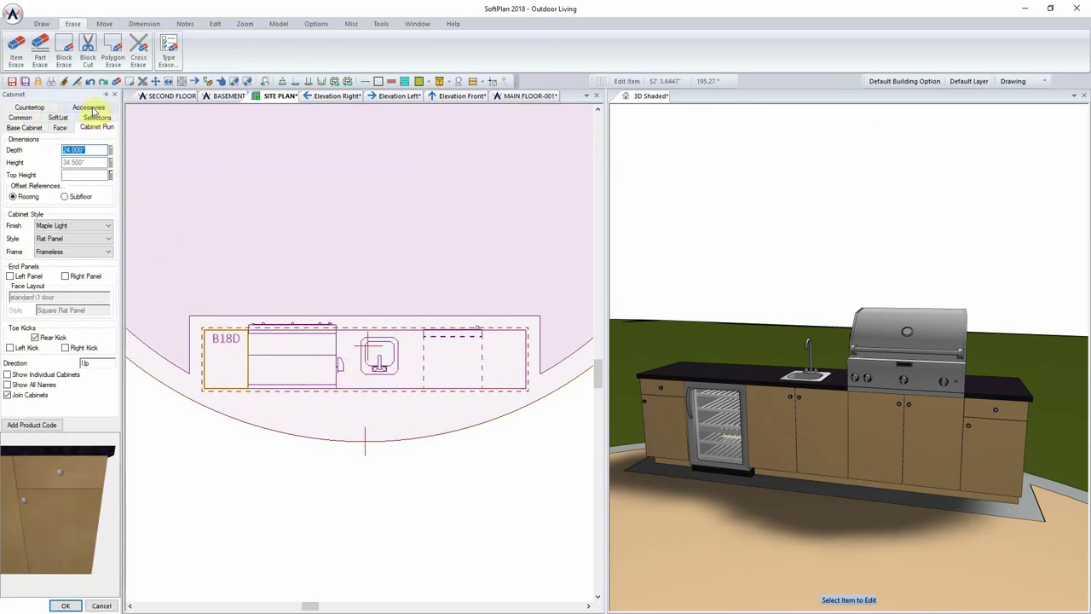
pyautogui.click(22, 118)
pyautogui.click(18, 376)
pyautogui.press('Return')
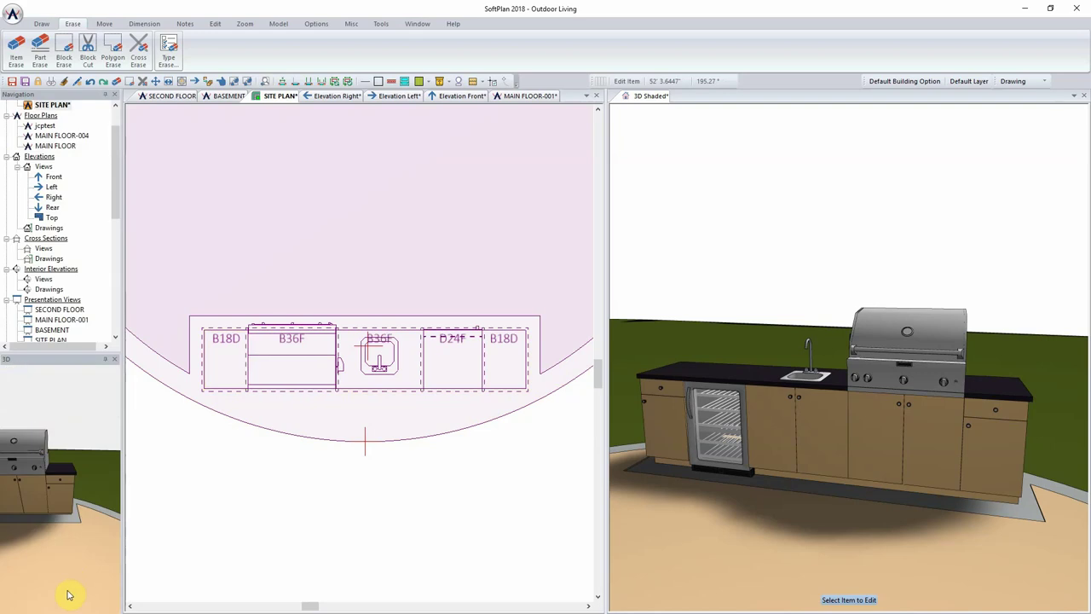
# Repeat the B18D cabinet edit on the whole cabinet run using a box selection, and check the kitchen in the 3D view.
pyautogui.click(215, 23)
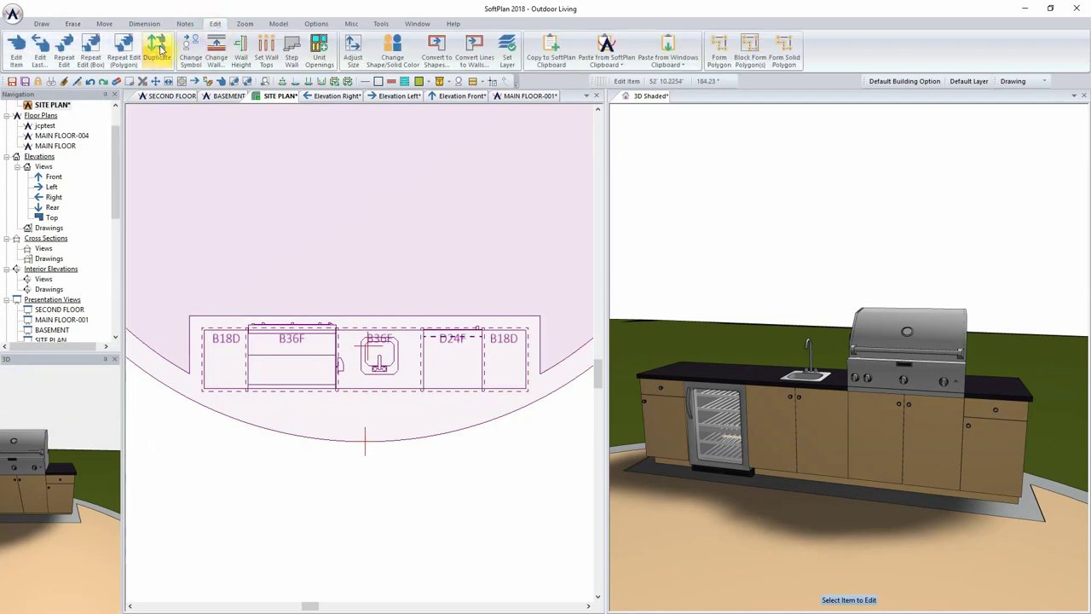
pyautogui.click(71, 51)
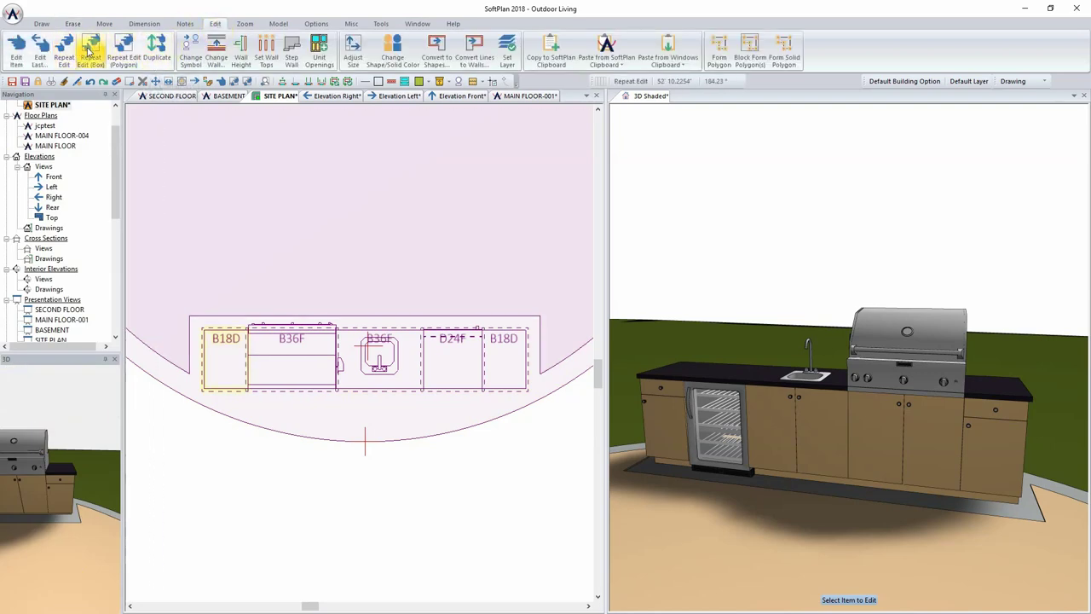
pyautogui.moveTo(179, 290); pyautogui.dragTo(559, 432)
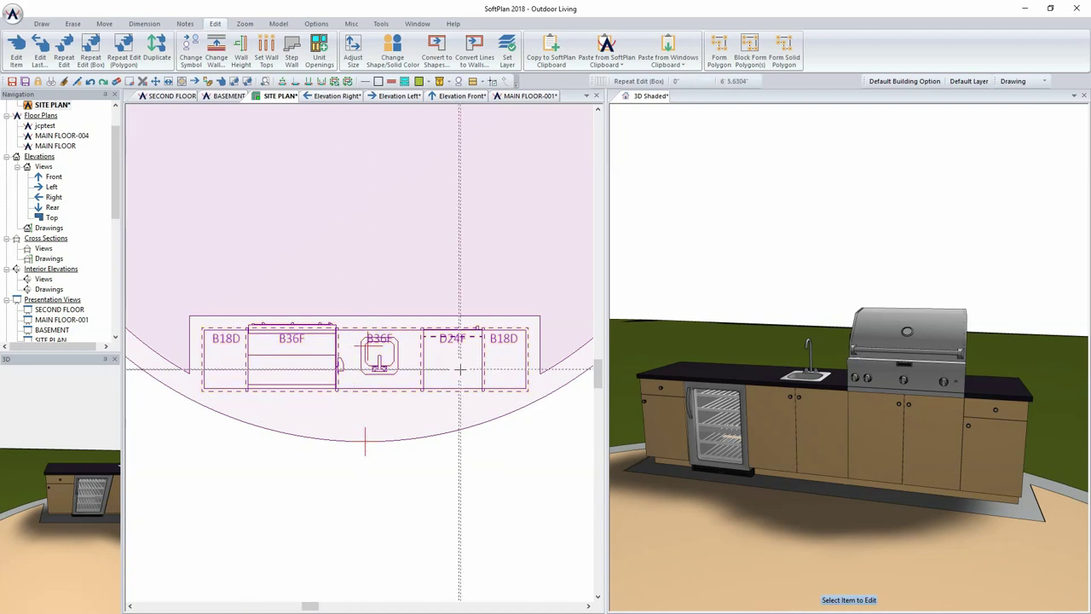
pyautogui.moveTo(863, 459)
pyautogui.mouseDown()
pyautogui.moveTo(787, 450)
pyautogui.moveTo(846, 456)
pyautogui.mouseUp()
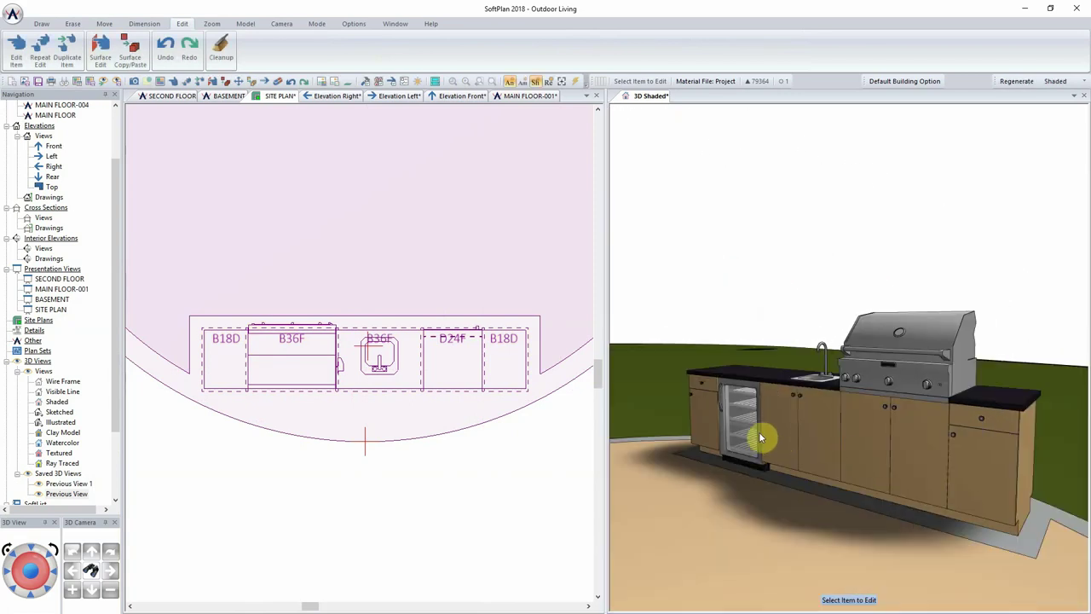
# Draw a "2 - 2x8 Pressure Treated" deck beam about 12' long across the patio notch, lengthwise over the cabinets in the site plan.
pyautogui.click(472, 476)
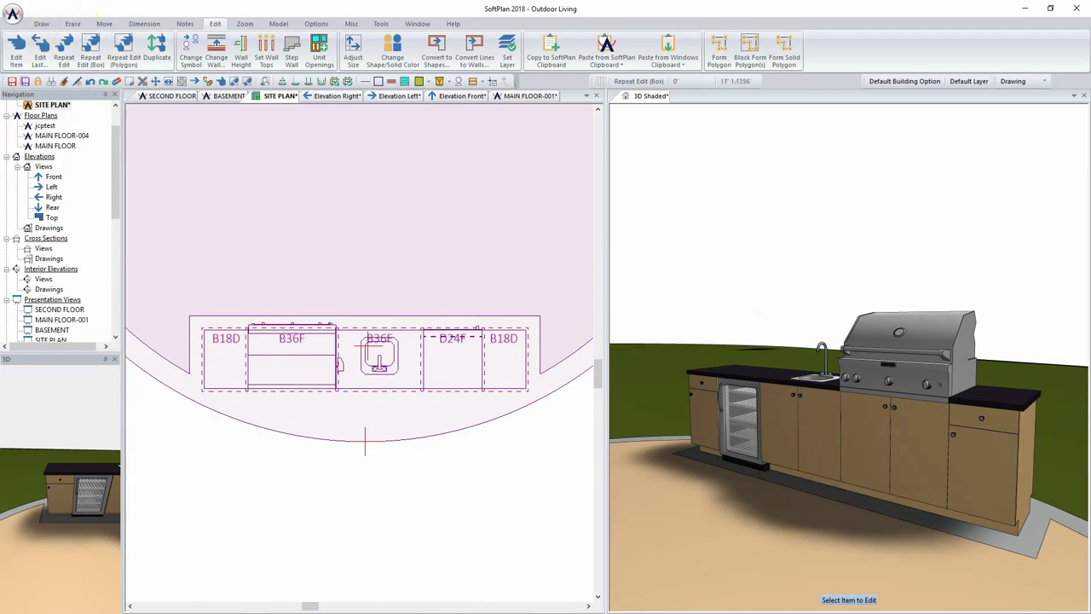
pyautogui.click(40, 25)
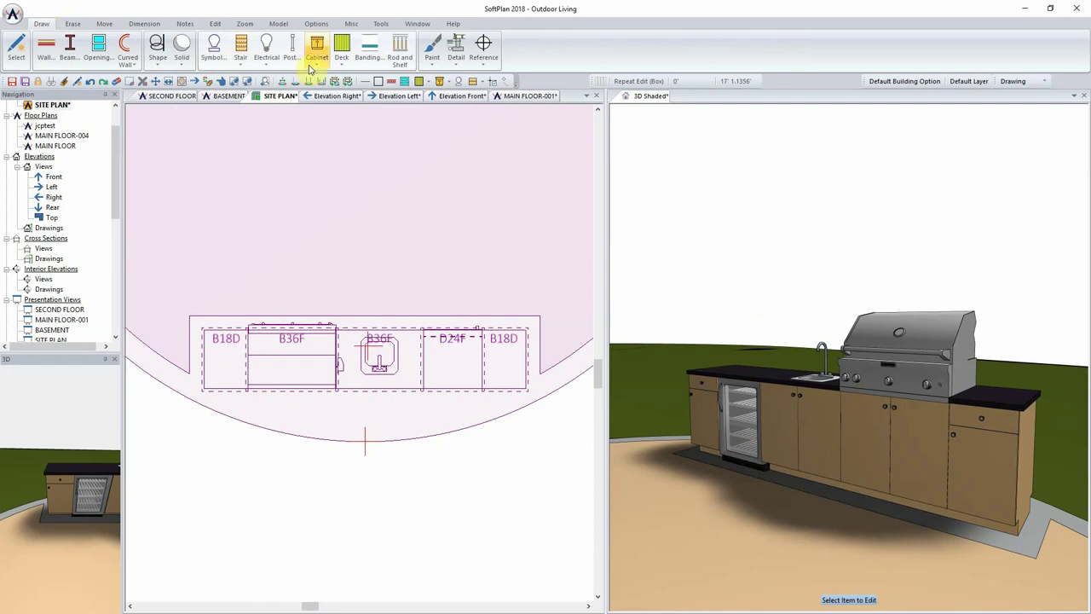
pyautogui.click(343, 56)
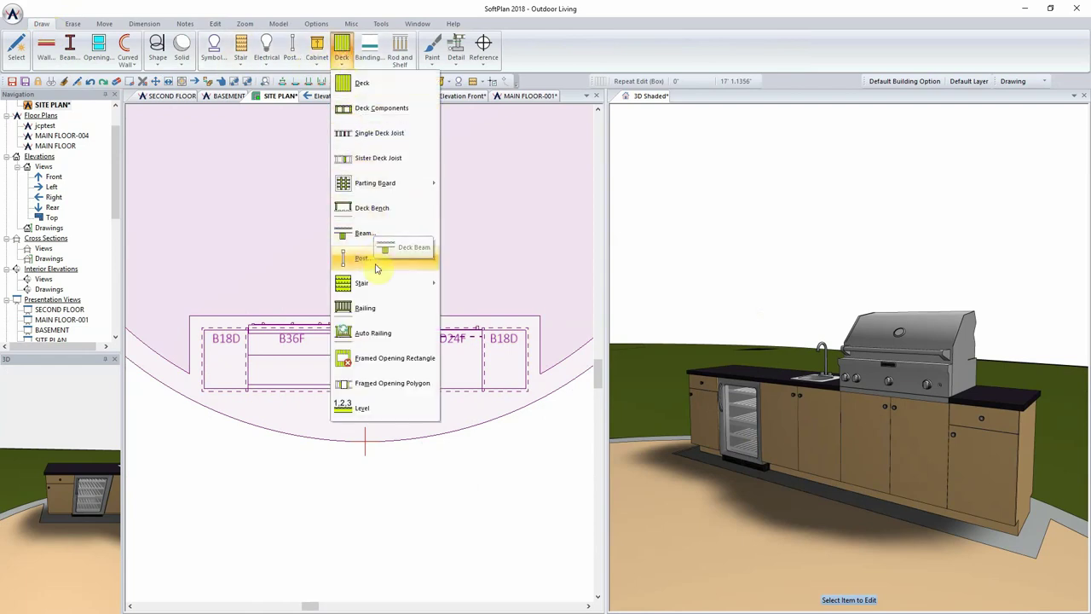
pyautogui.click(381, 236)
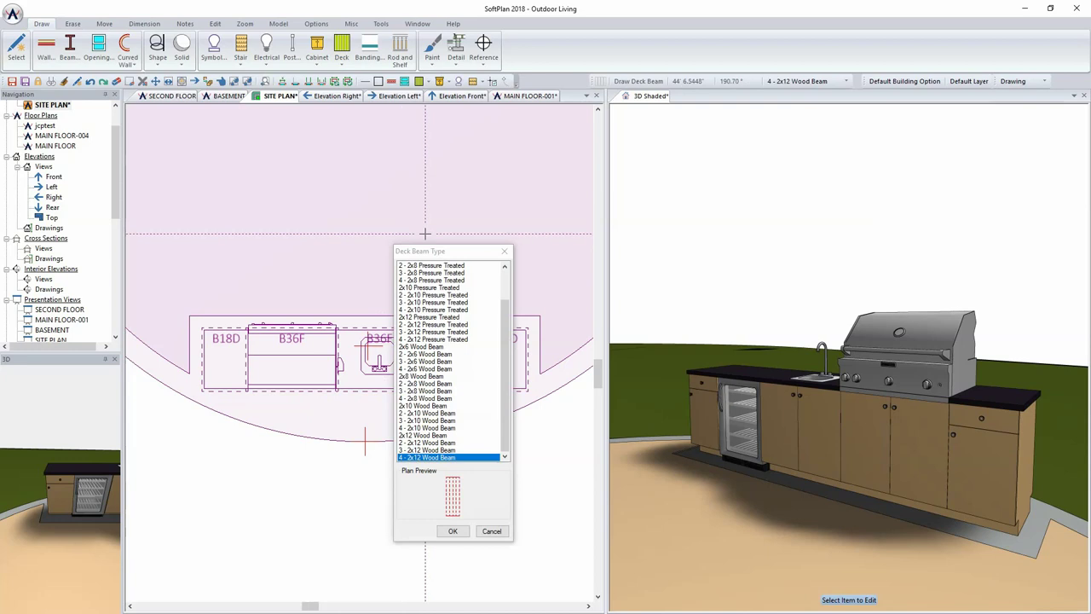
pyautogui.moveTo(431, 248); pyautogui.dragTo(738, 72)
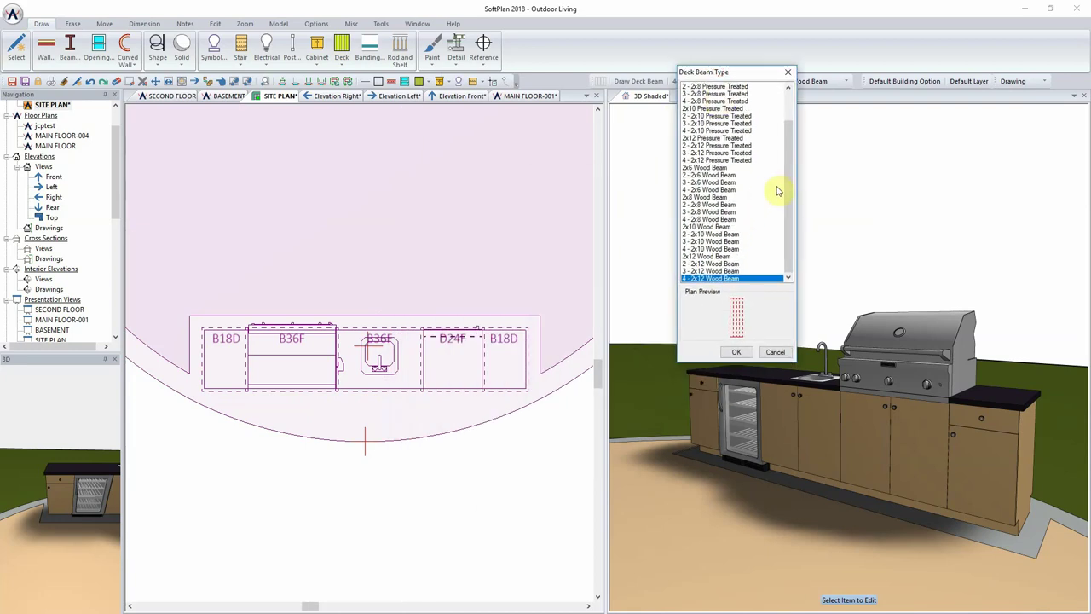
pyautogui.moveTo(786, 175); pyautogui.dragTo(790, 130)
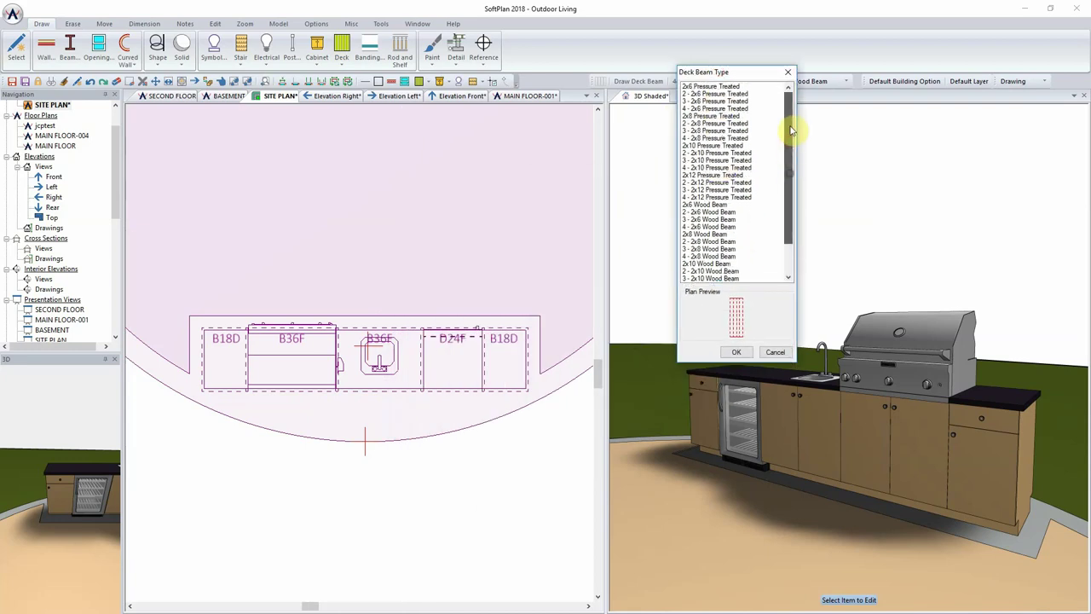
pyautogui.click(709, 94)
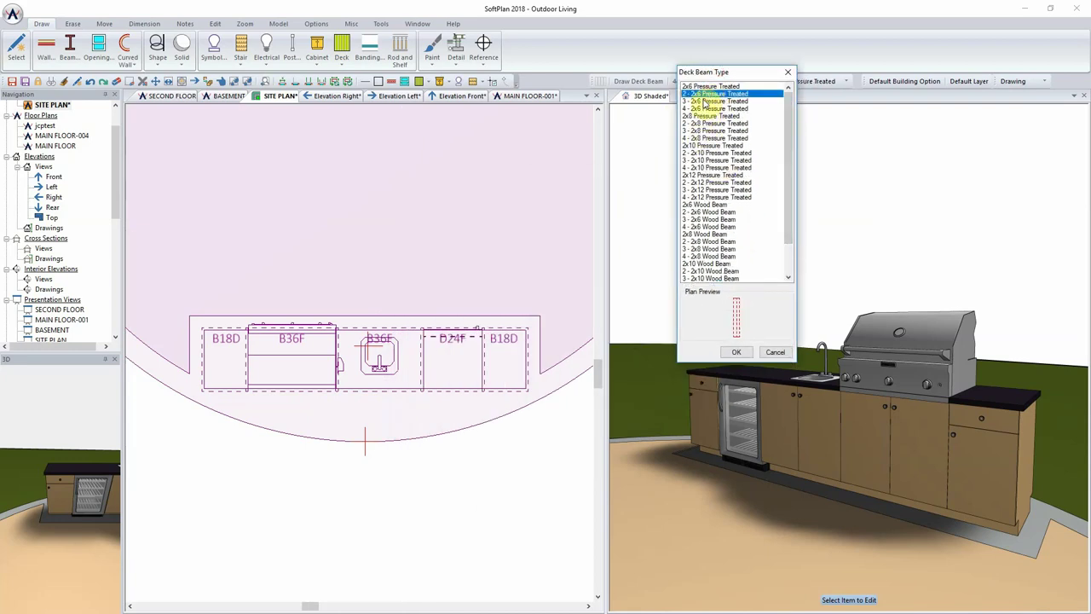
pyautogui.click(704, 116)
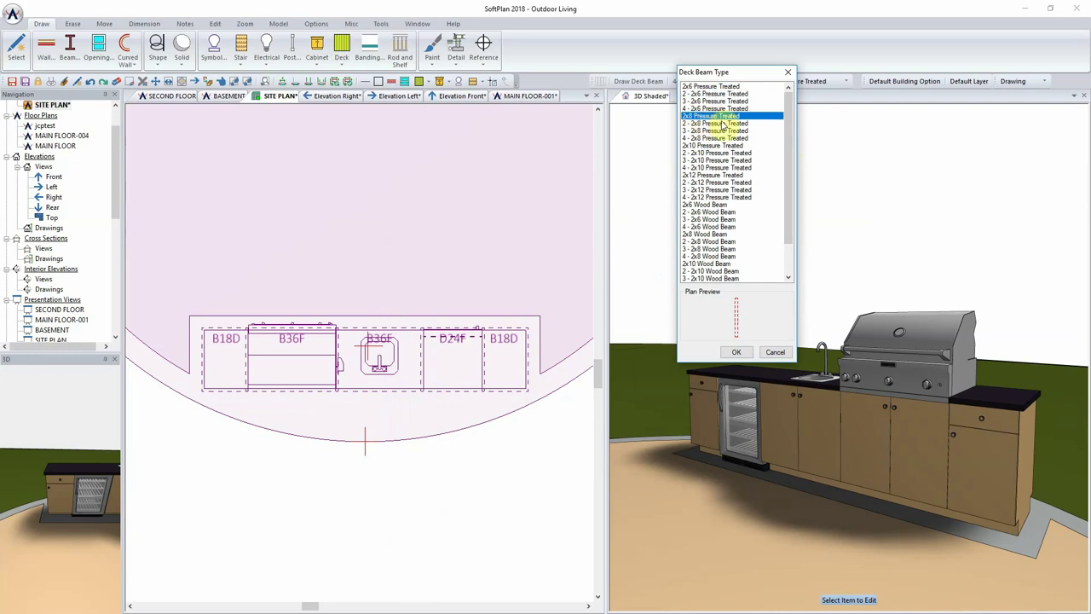
pyautogui.click(723, 125)
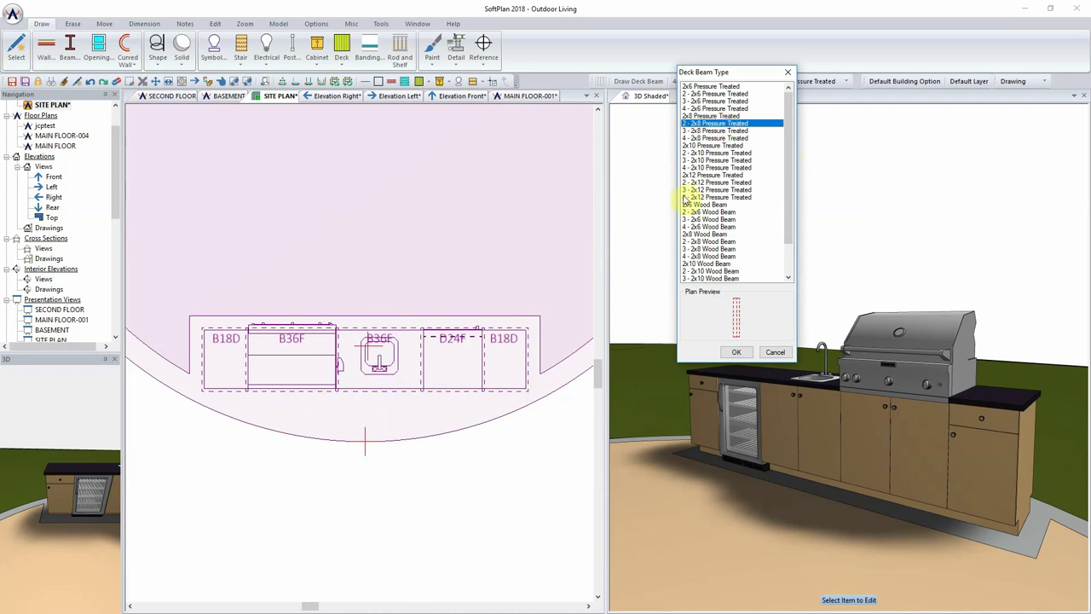
pyautogui.click(739, 354)
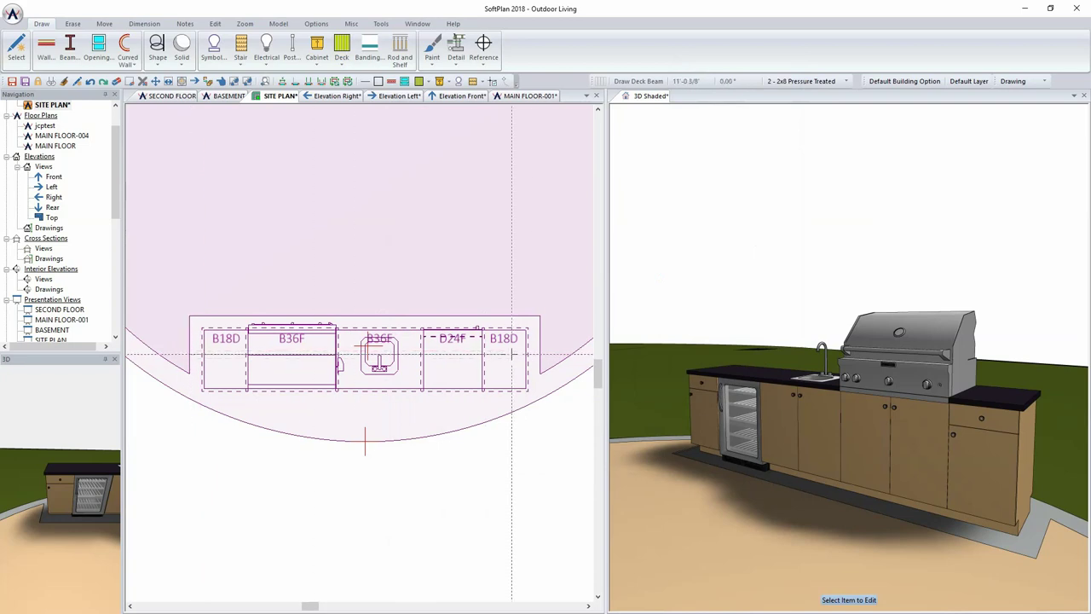
pyautogui.click(541, 353)
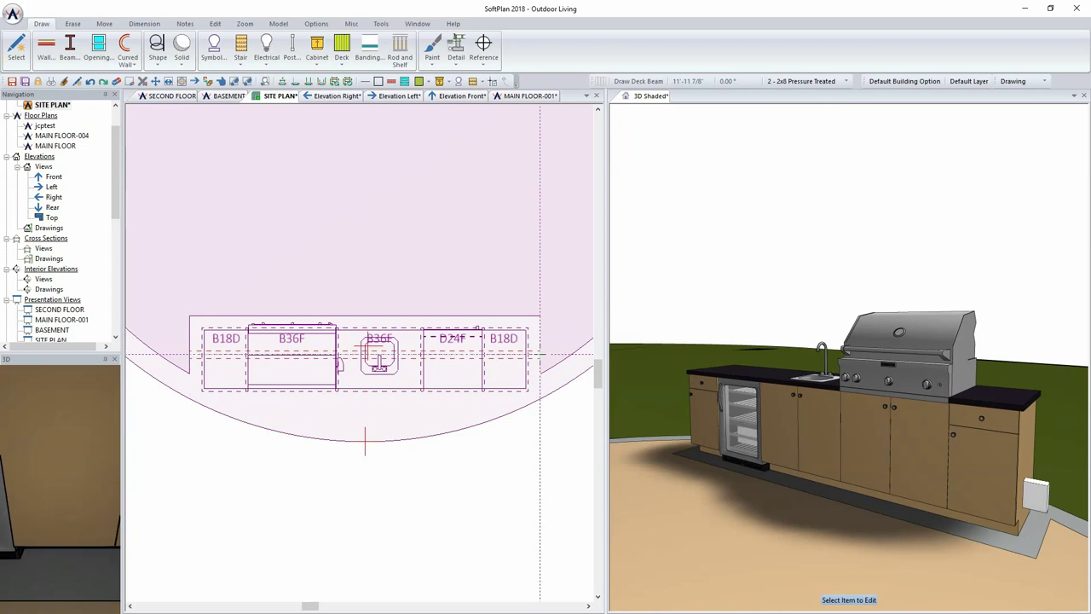
# Raise the deck beam above the kitchen by setting its elevation offset to 7' 6" up.
pyautogui.rightClick(1046, 501)
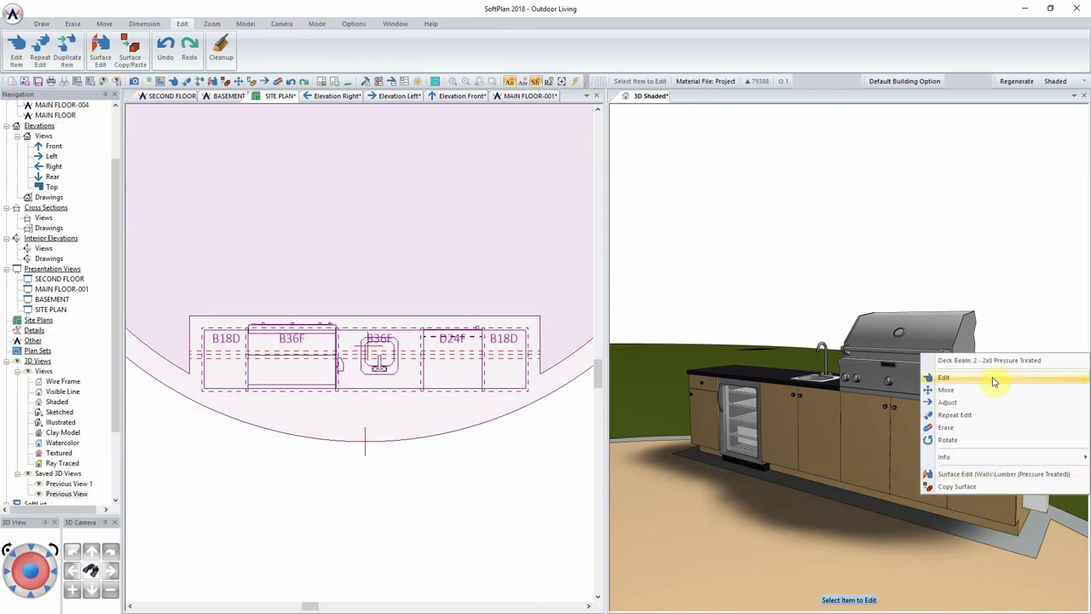
pyautogui.click(989, 378)
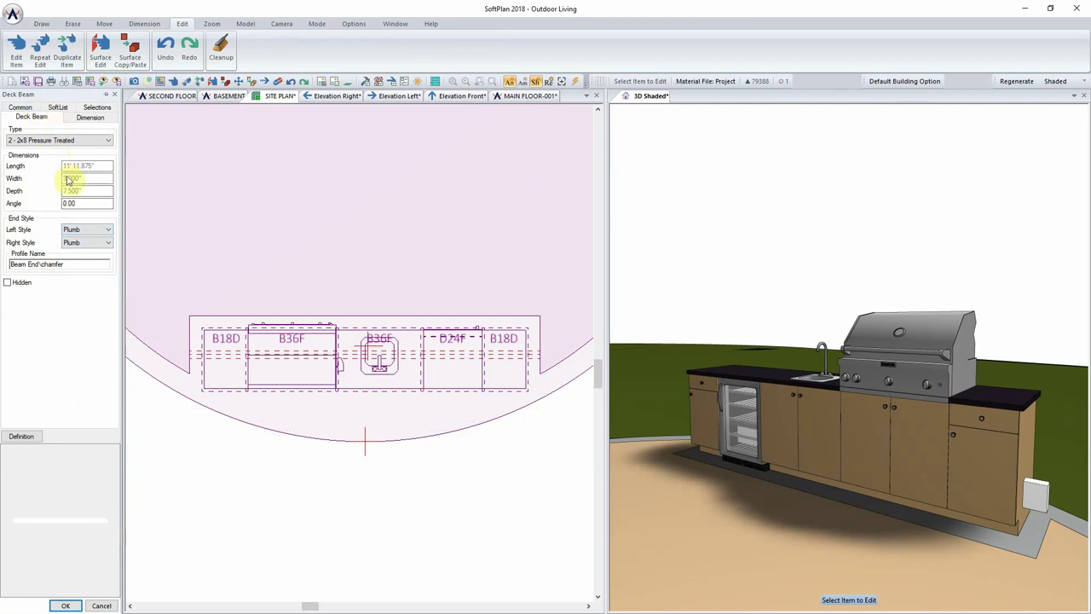
pyautogui.click(28, 111)
pyautogui.click(98, 272)
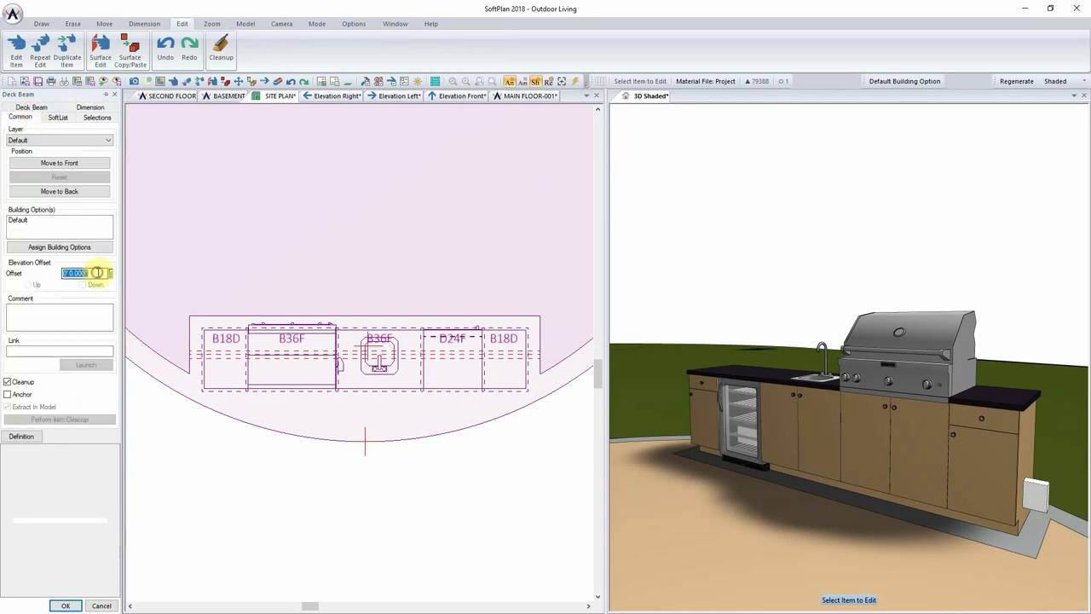
pyautogui.write("7' 6")
pyautogui.press('Return')
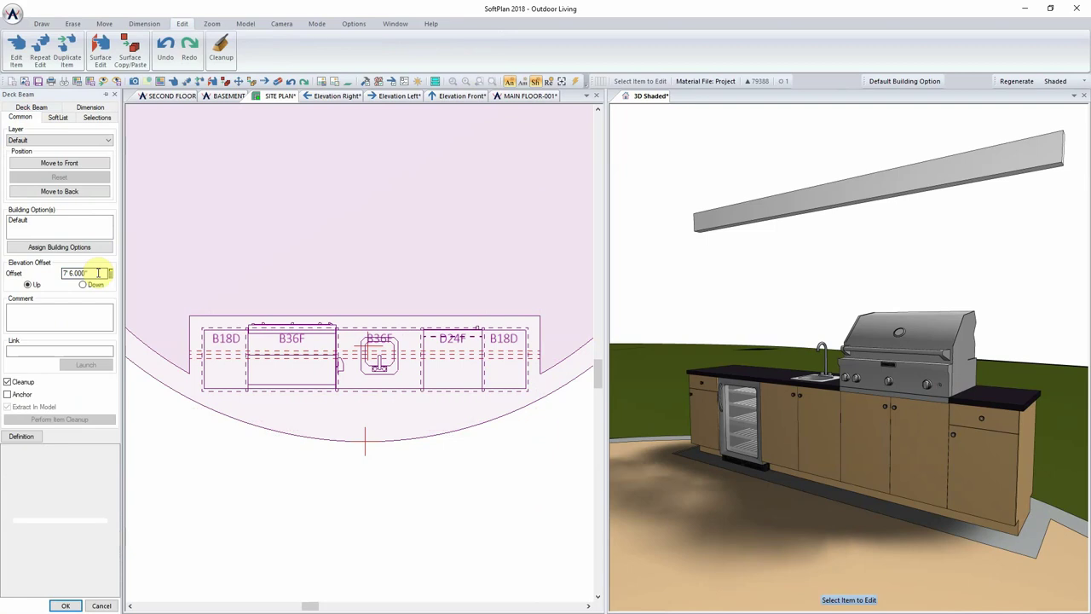
# Change both end styles of the deck beam to Profile using the "Beam End\chamfer" profile, and apply the edit.
pyautogui.click(42, 108)
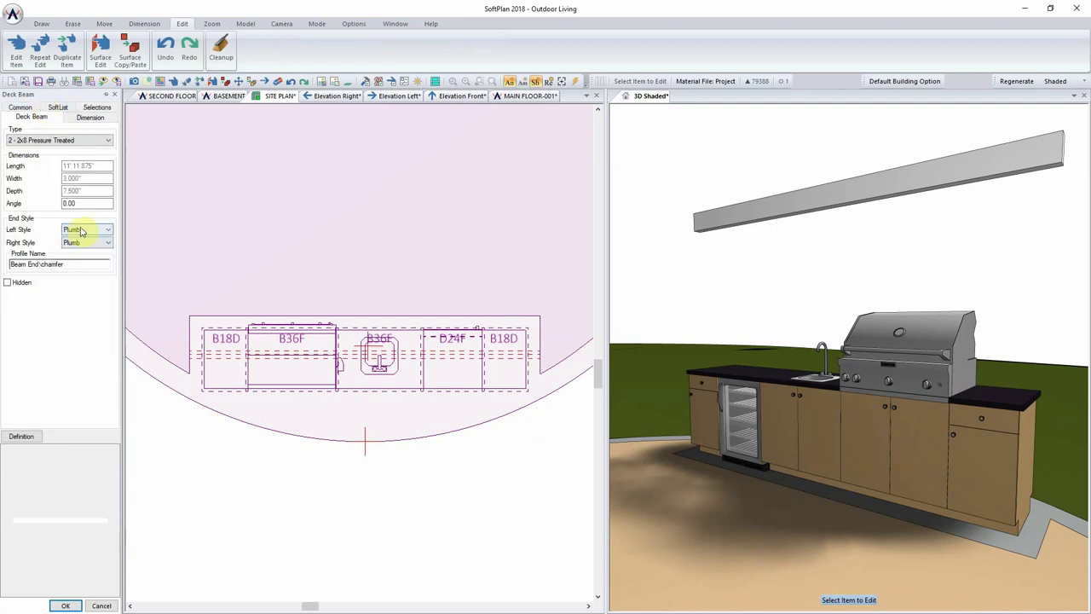
pyautogui.click(32, 266)
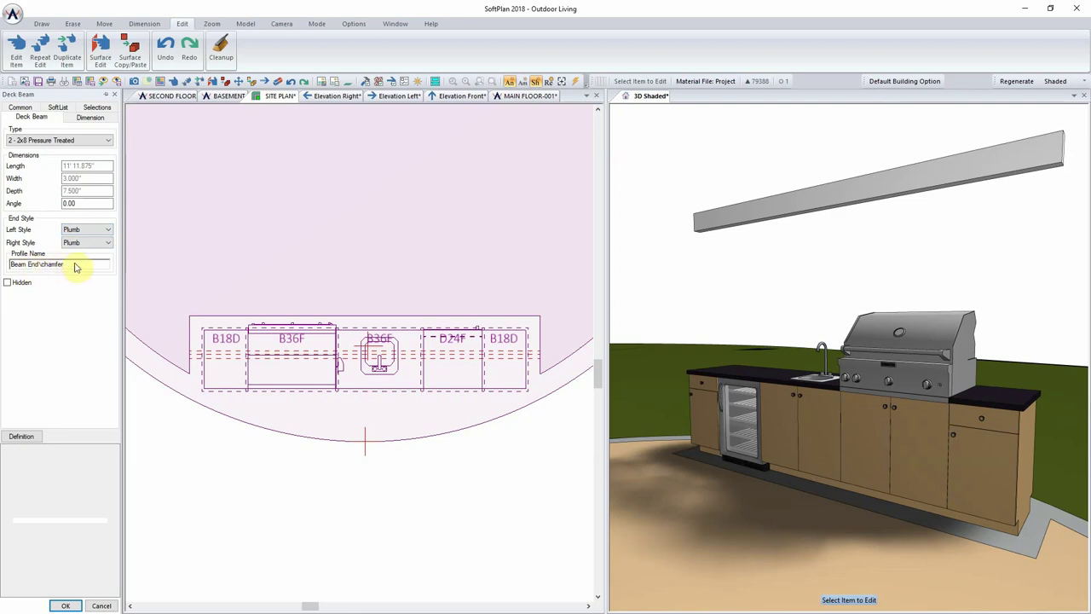
pyautogui.click(89, 230)
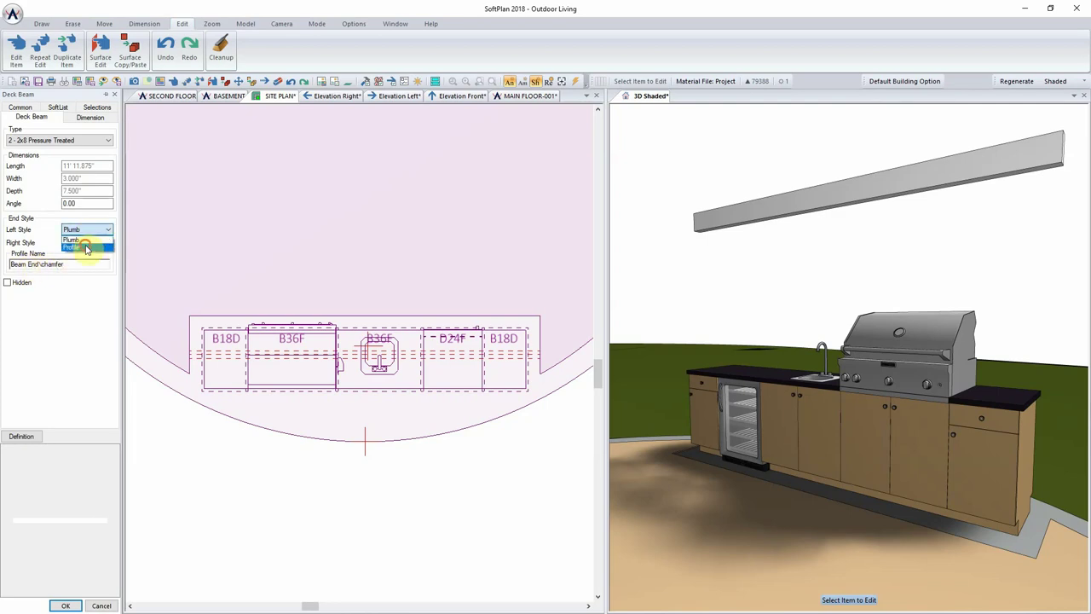
pyautogui.click(85, 247)
pyautogui.click(84, 246)
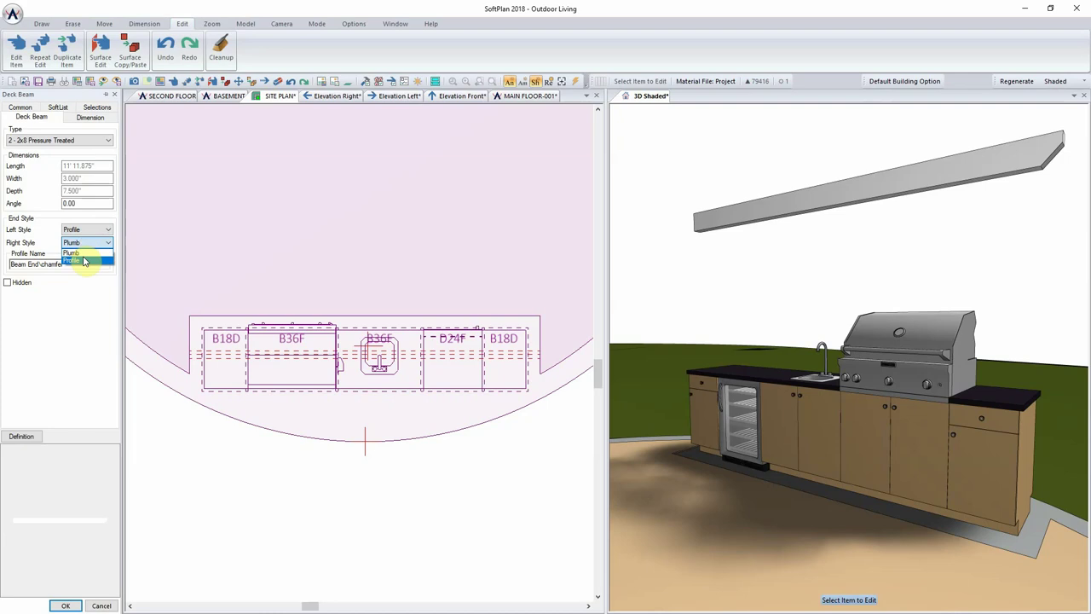
pyautogui.click(84, 260)
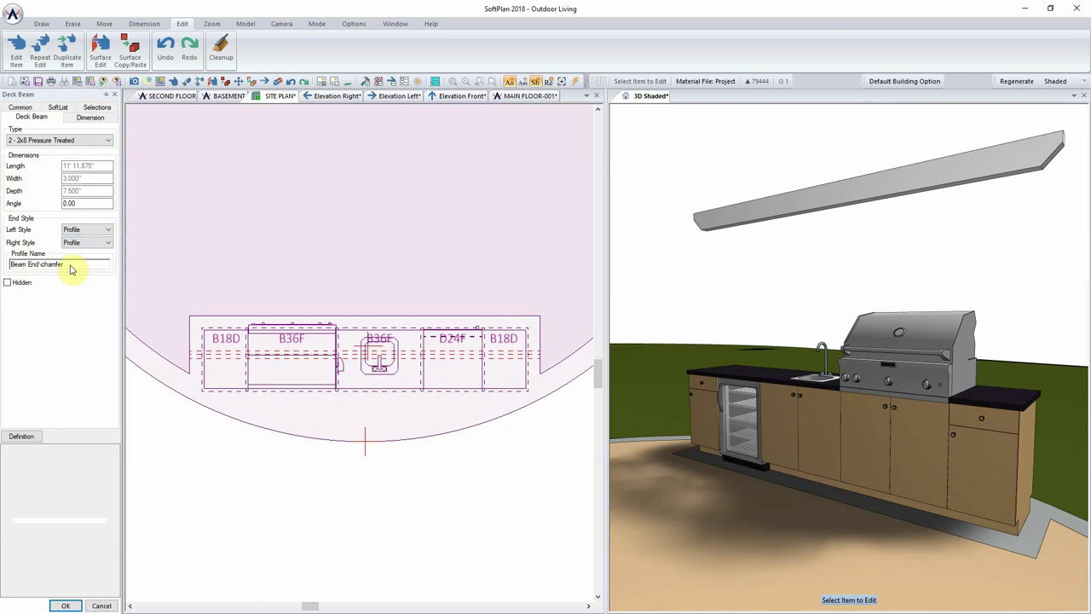
pyautogui.click(74, 266)
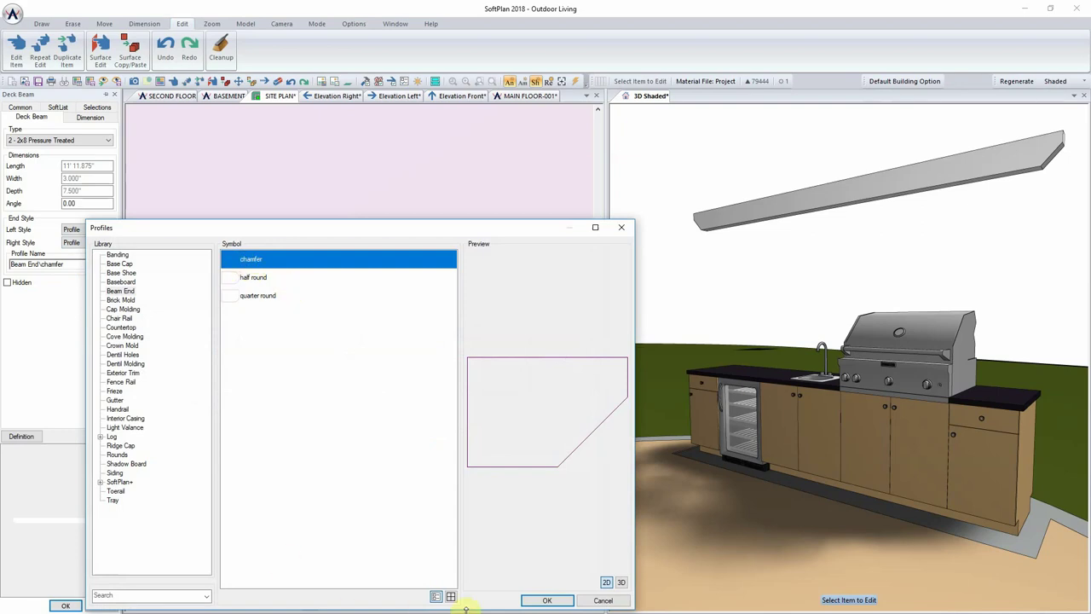
pyautogui.click(547, 600)
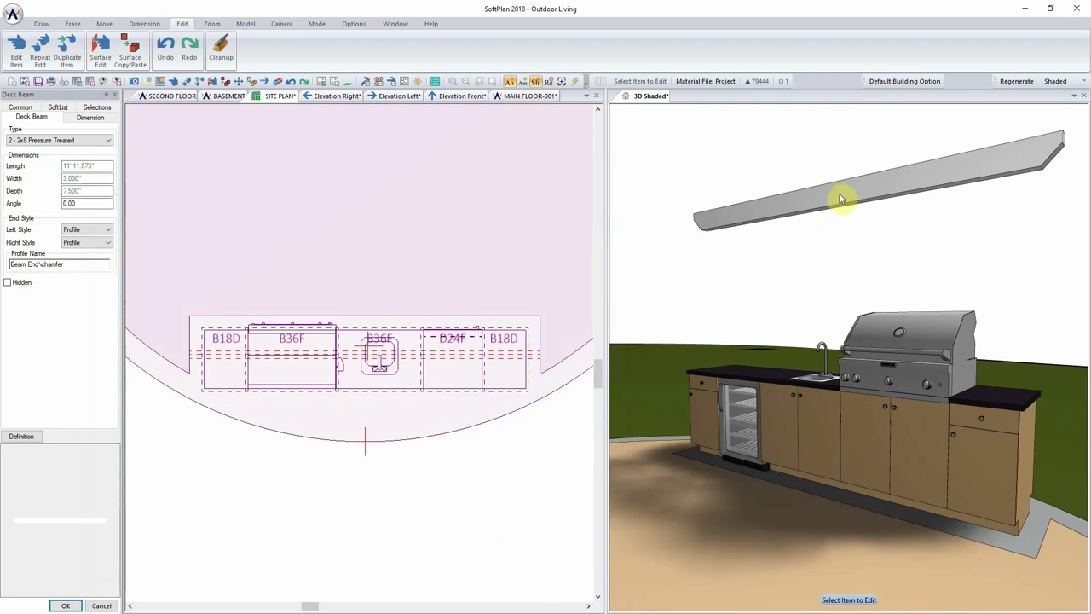
pyautogui.click(21, 108)
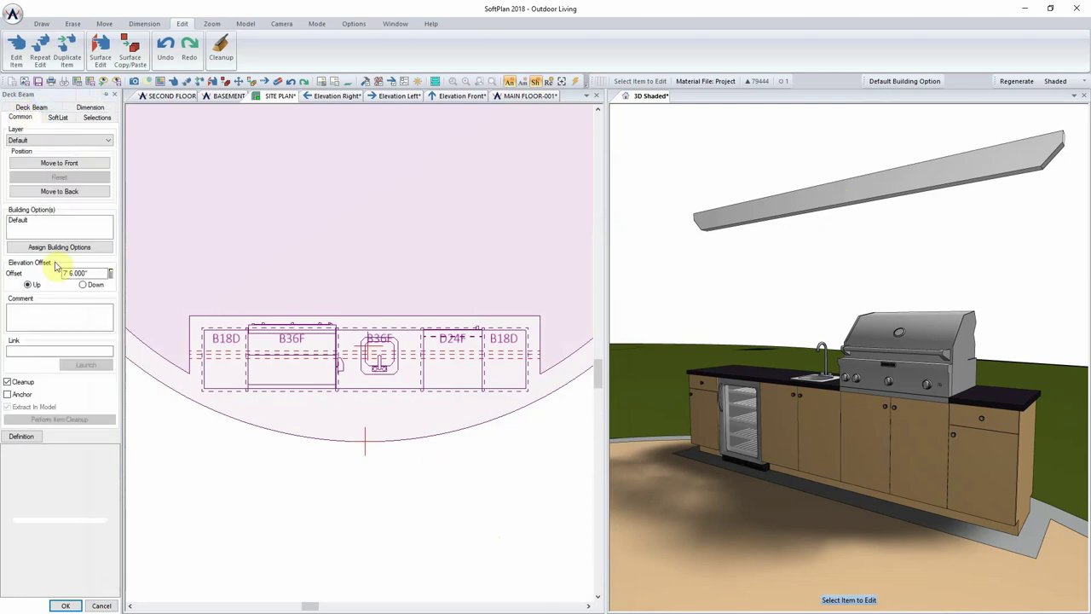
pyautogui.click(7, 381)
pyautogui.click(62, 605)
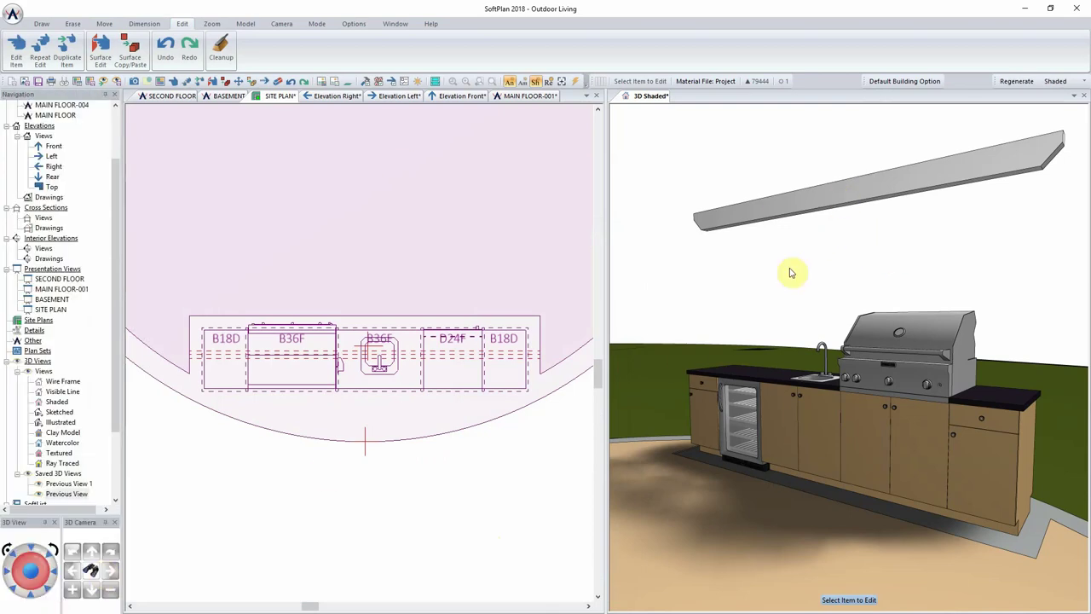
# Examine the raised deck beam above the outdoor kitchen from several sides in the 3D view.
pyautogui.press('Left')
pyautogui.press('Left')
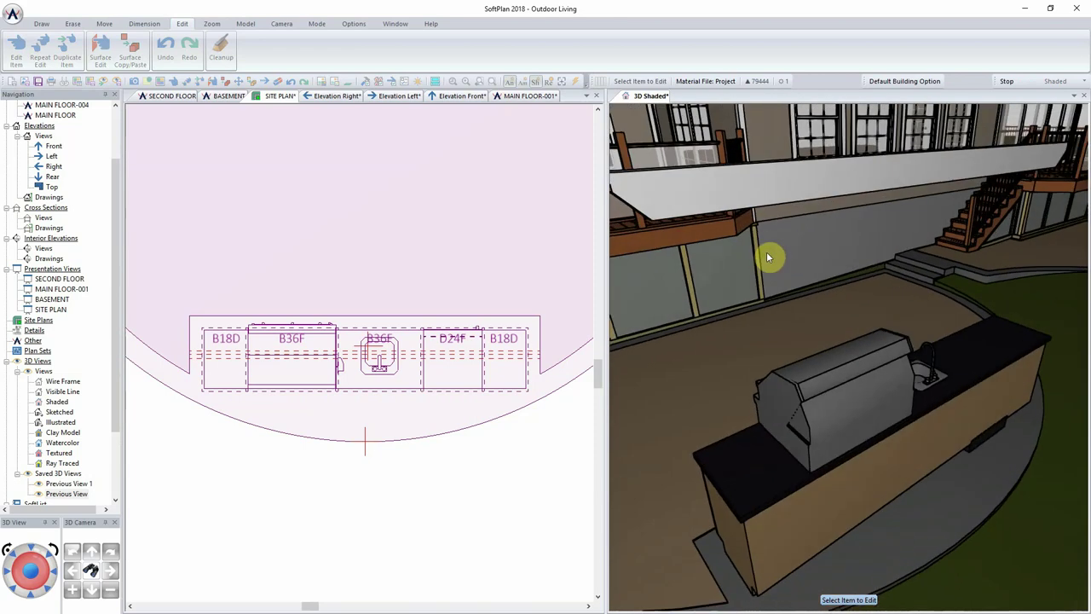
pyautogui.scroll(-3, 766, 251)
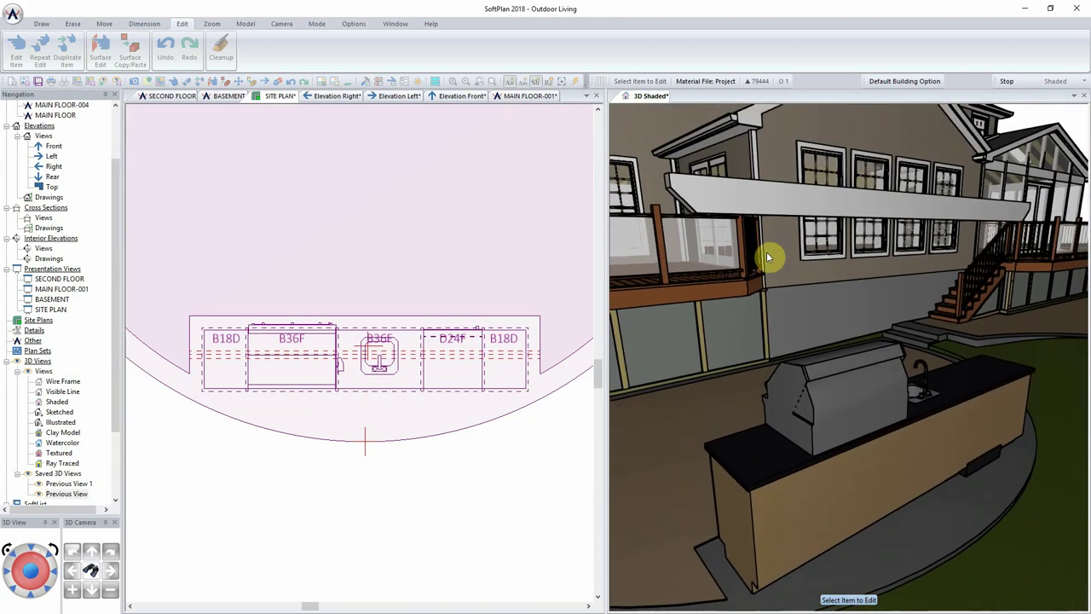
pyautogui.scroll(1, 766, 252)
pyautogui.scroll(3, 773, 247)
pyautogui.press('Right')
pyautogui.press('Right')
pyautogui.press('Right')
pyautogui.press('Right')
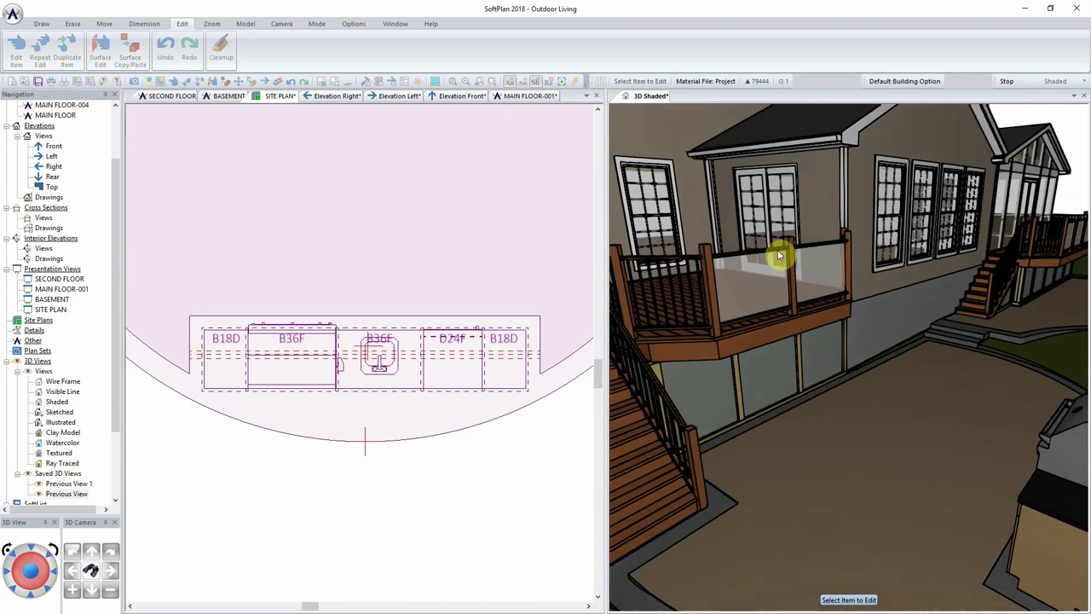
pyautogui.press('Right')
pyautogui.press('Right')
pyautogui.press('Right')
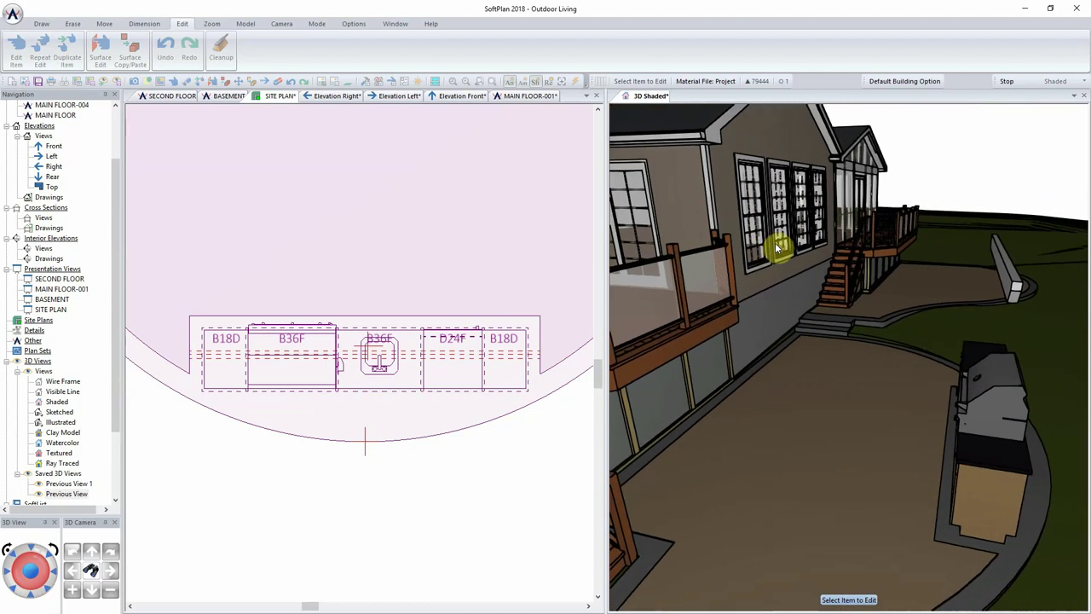
pyautogui.moveTo(747, 278); pyautogui.dragTo(861, 368)
pyautogui.press('Right')
pyautogui.press('Right')
pyautogui.press('Right')
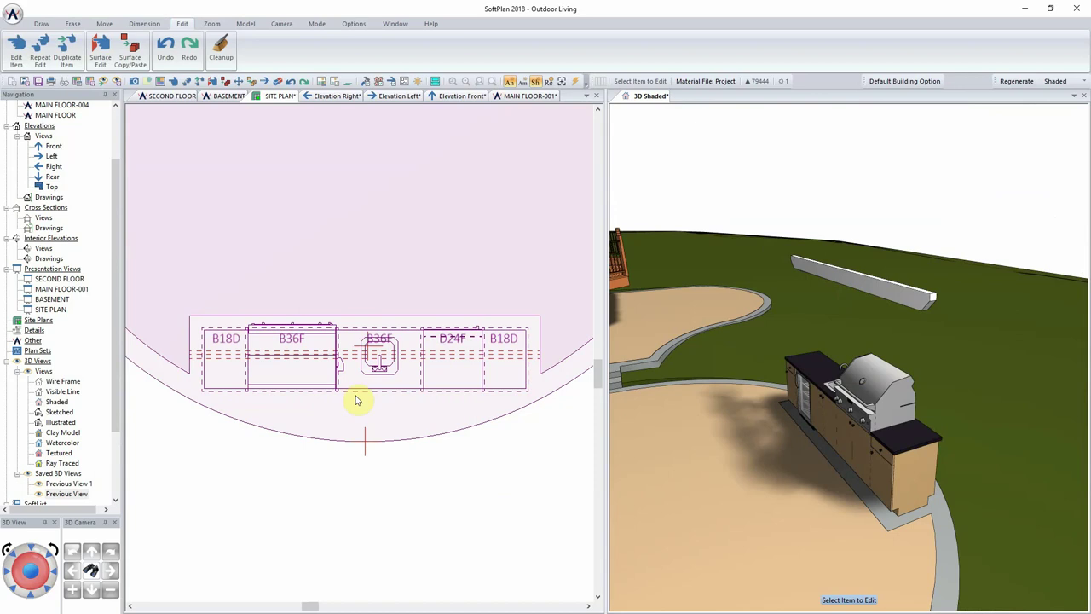
# Draw a joist-only deck component area about 12' by 2' 10.5" over the kitchen cabinets in the patio notch.
pyautogui.press('space')
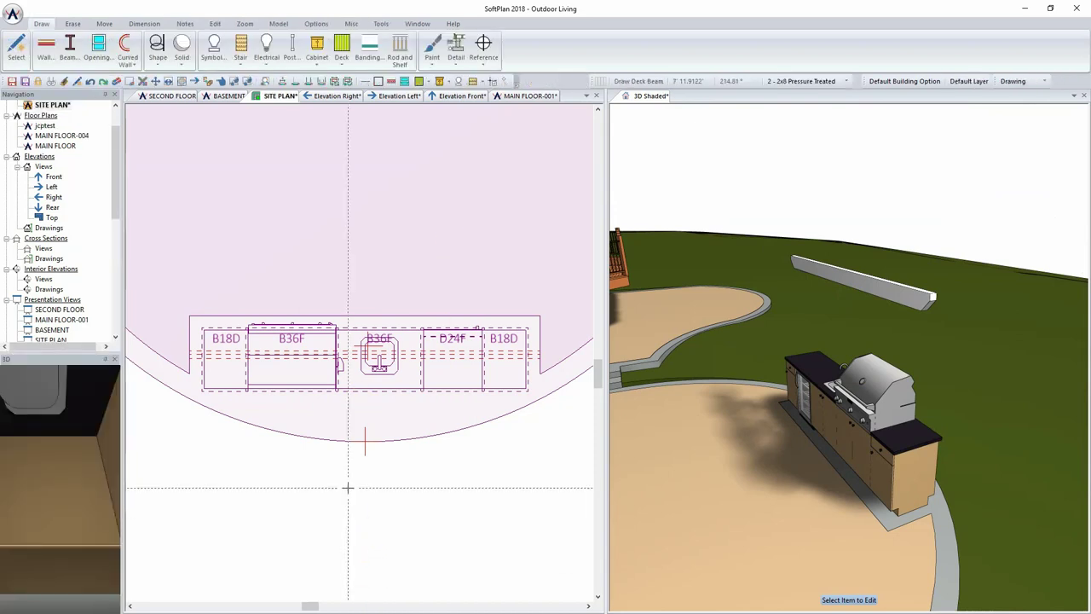
pyautogui.scroll(1, 346, 487)
pyautogui.scroll(-2, 256, 333)
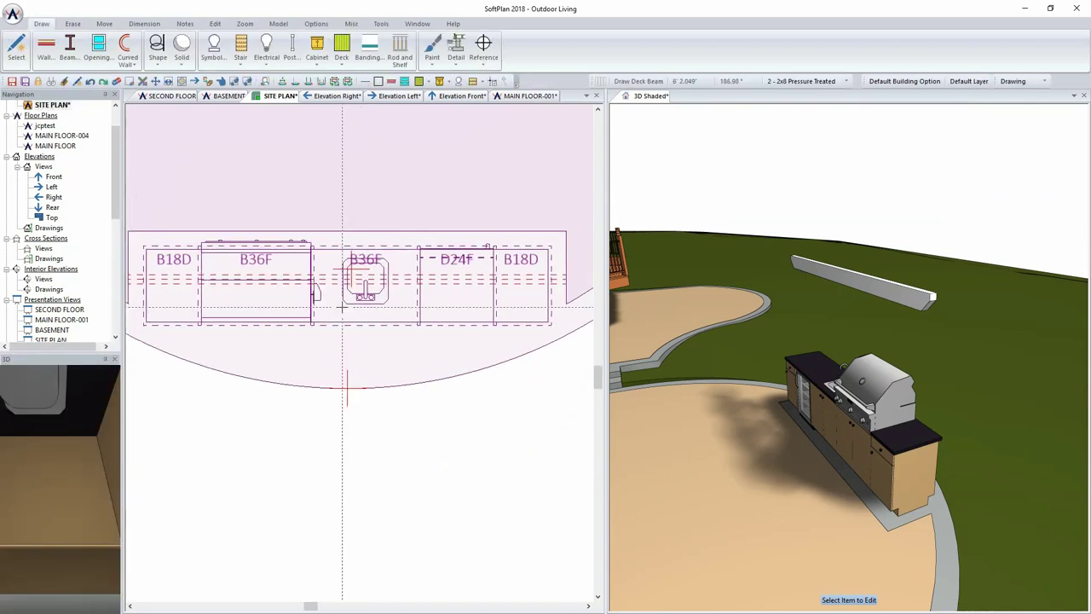
pyautogui.click(341, 47)
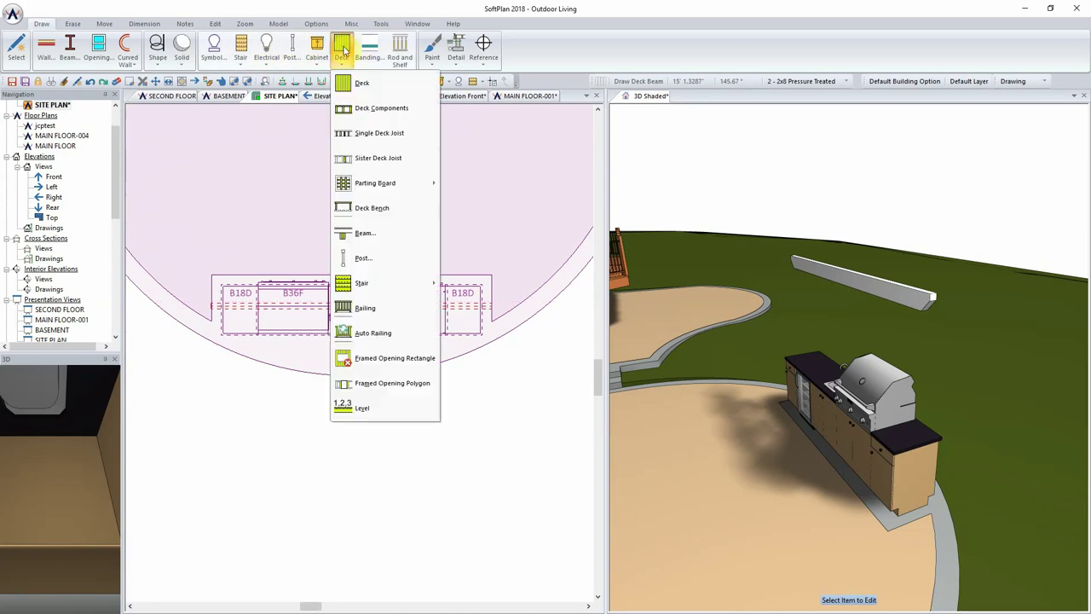
pyautogui.click(383, 114)
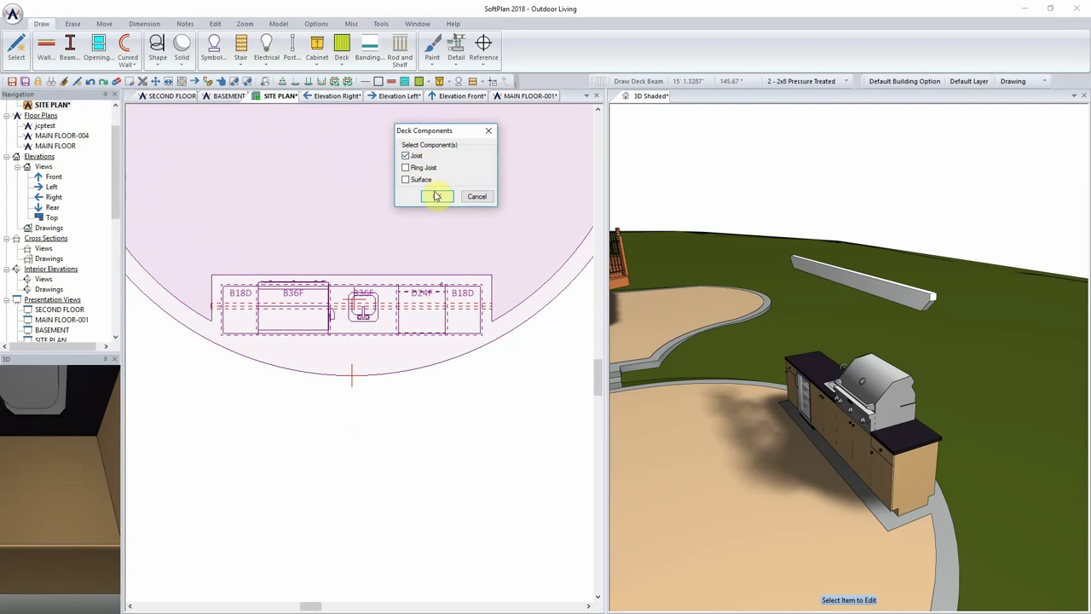
pyautogui.click(437, 197)
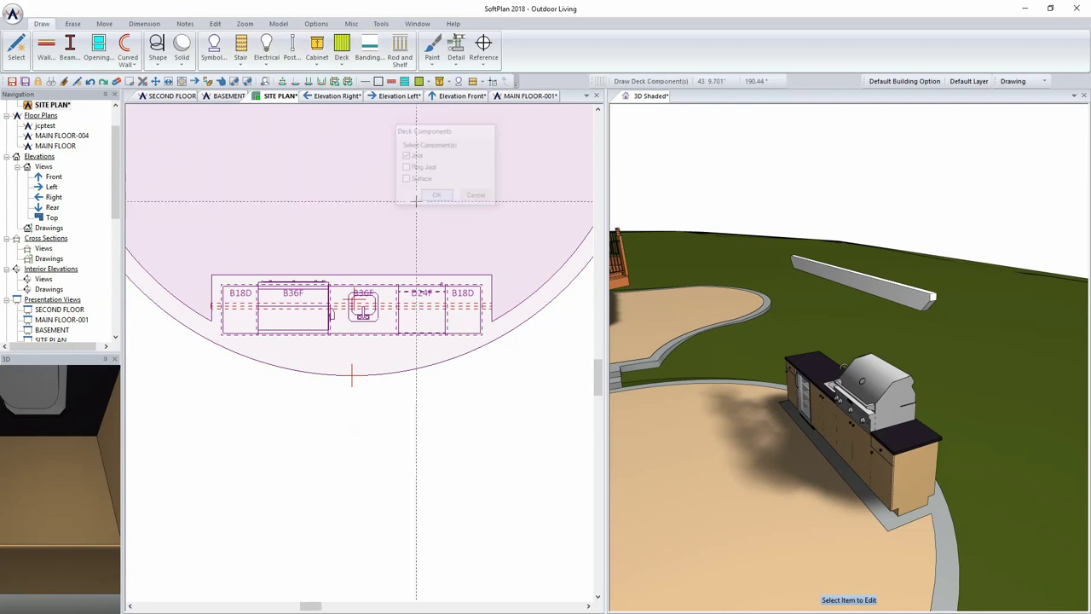
pyautogui.click(212, 275)
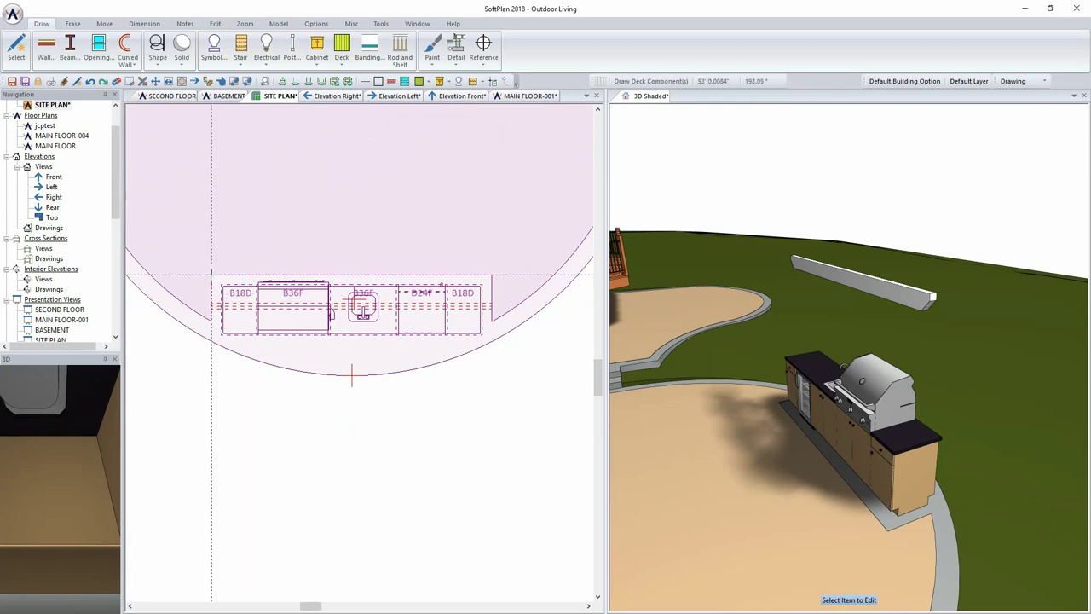
pyautogui.click(491, 274)
pyautogui.click(491, 342)
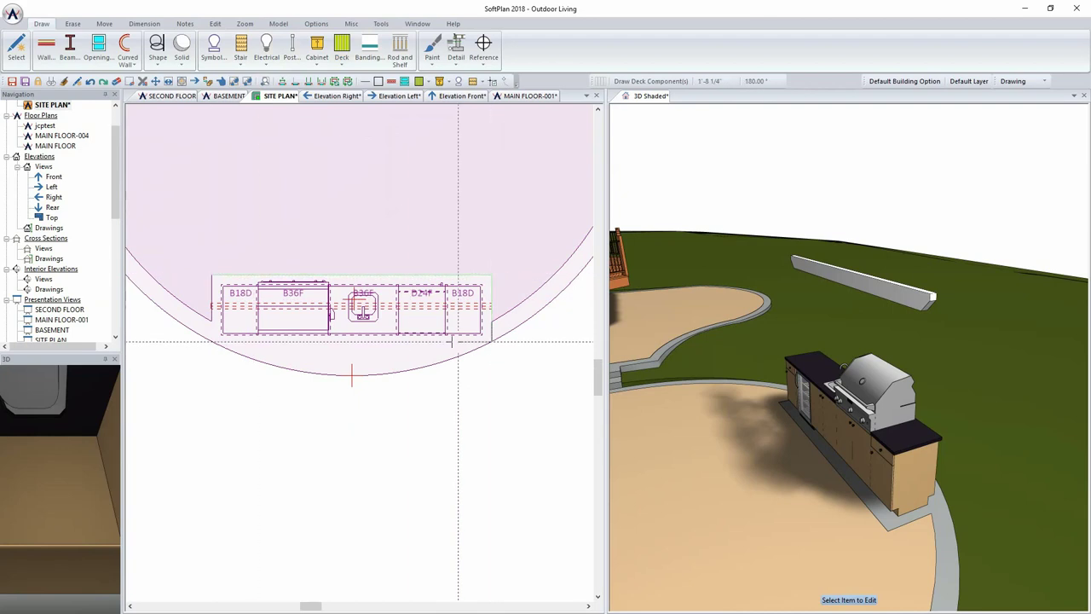
pyautogui.click(212, 343)
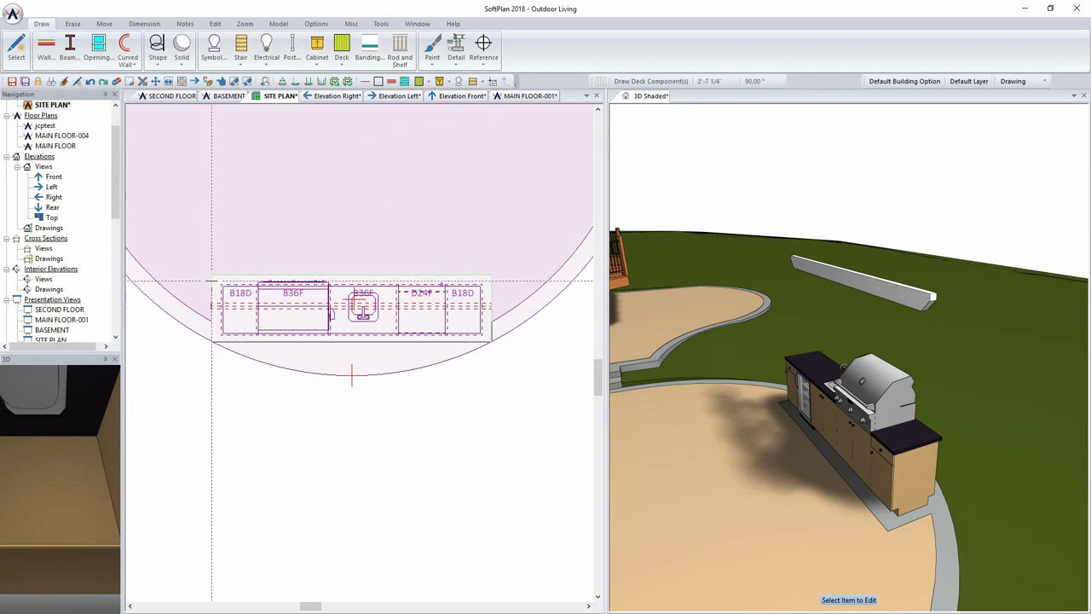
pyautogui.click(212, 274)
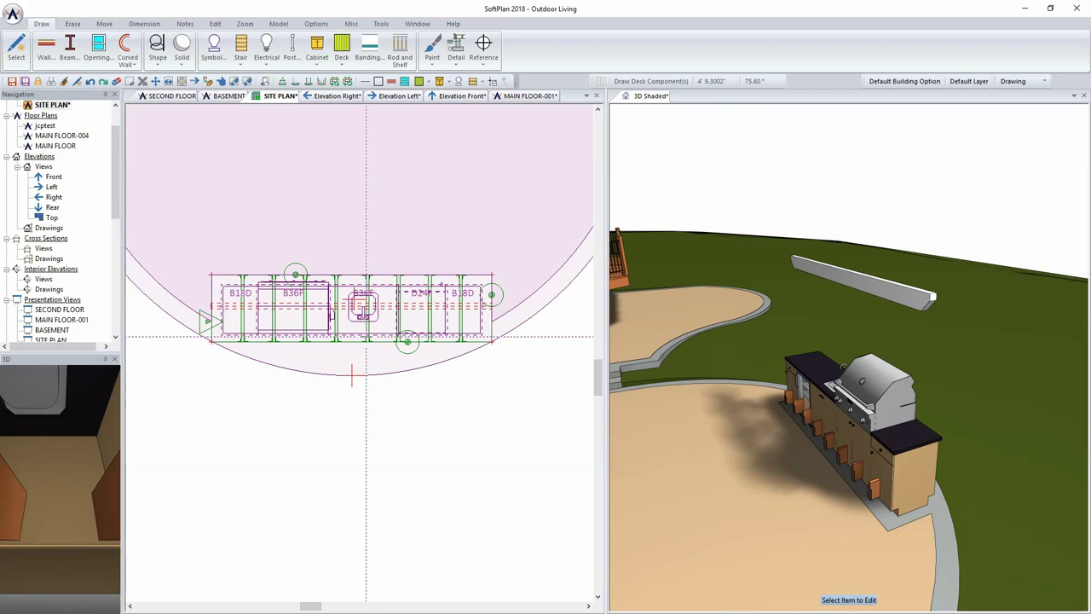
# Edit the deck joists over the kitchen, setting their depth to 5.5" and their level to 1.
pyautogui.rightClick(368, 339)
pyautogui.moveTo(415, 354)
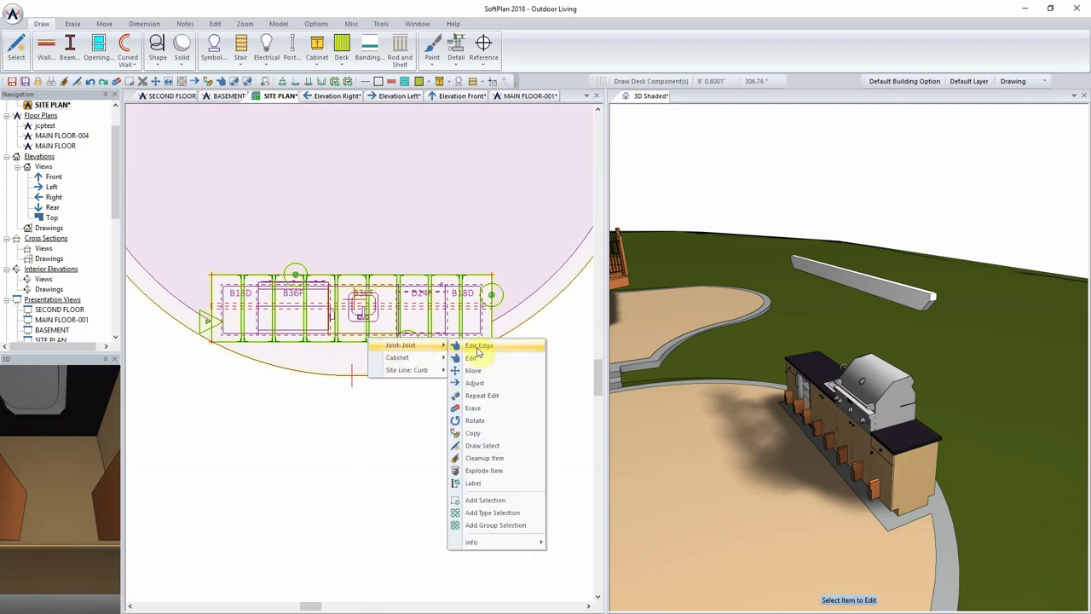
pyautogui.click(471, 358)
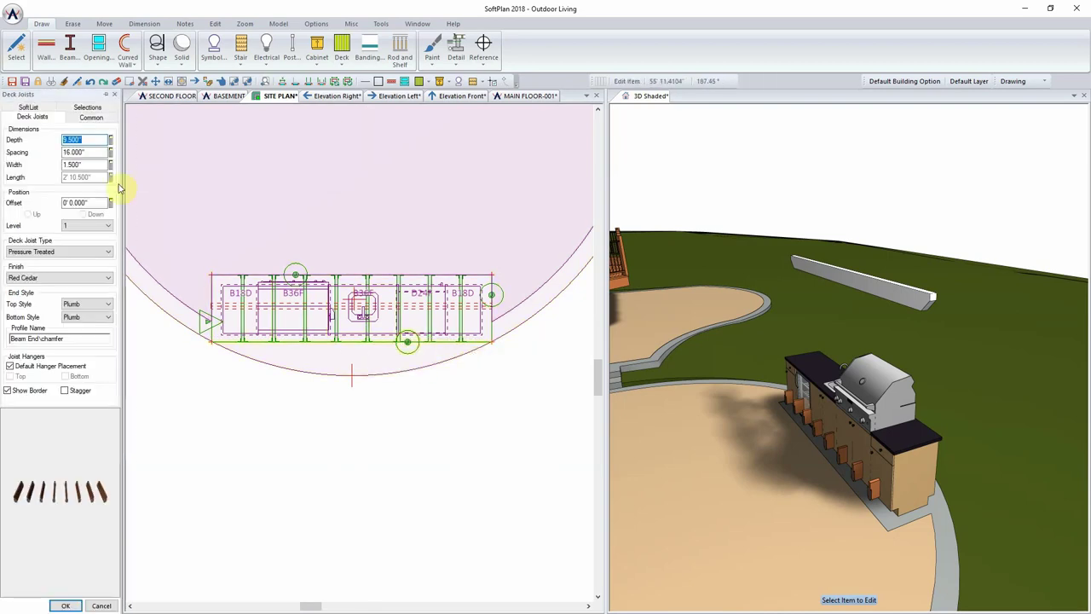
pyautogui.write('5')
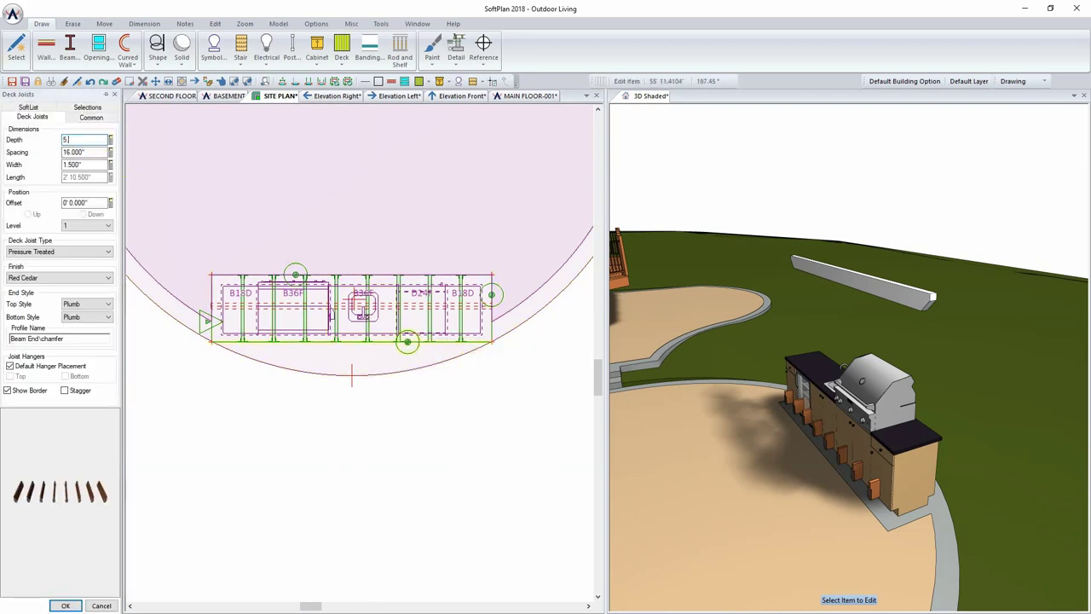
pyautogui.write('.5')
pyautogui.click(98, 139)
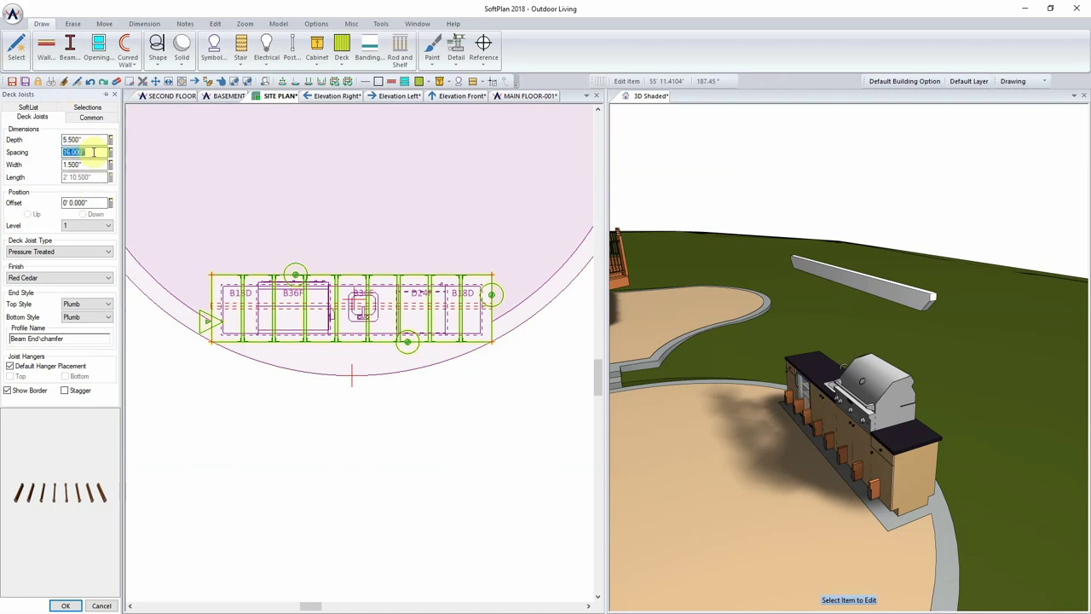
pyautogui.click(106, 227)
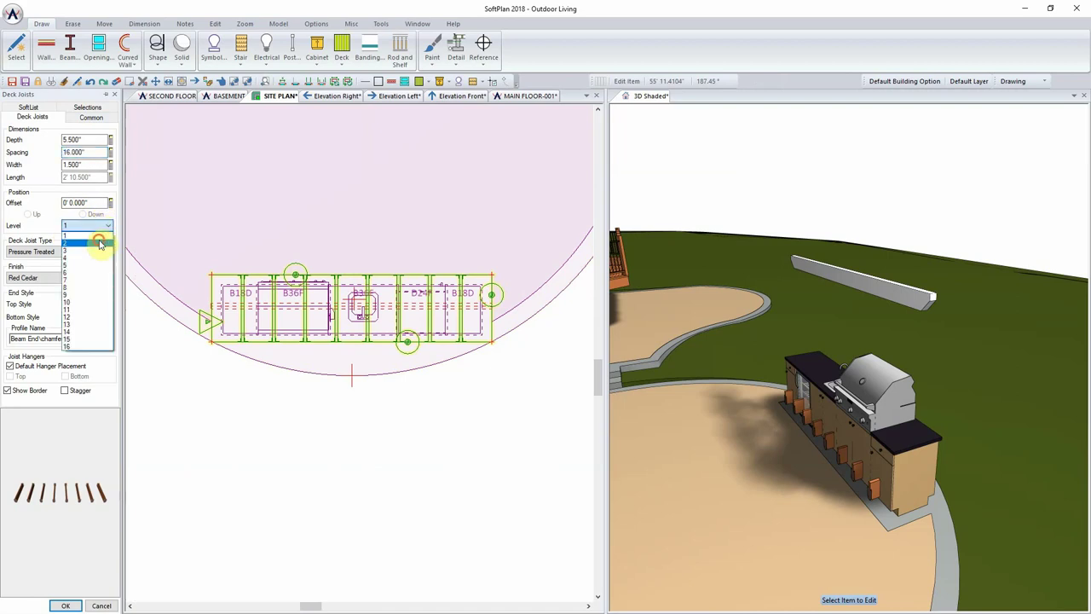
pyautogui.click(100, 244)
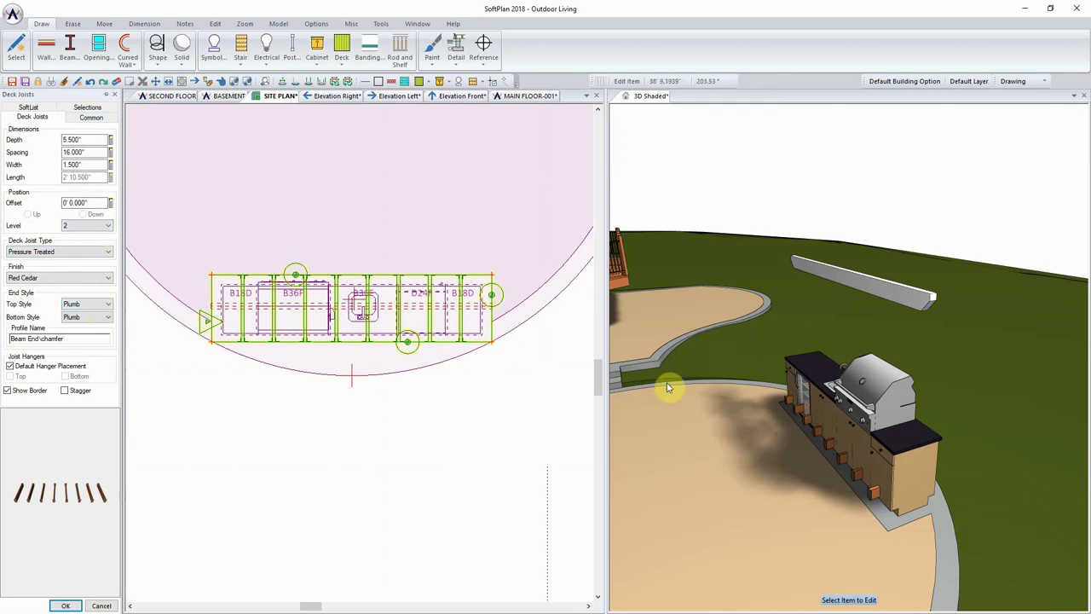
pyautogui.click(100, 226)
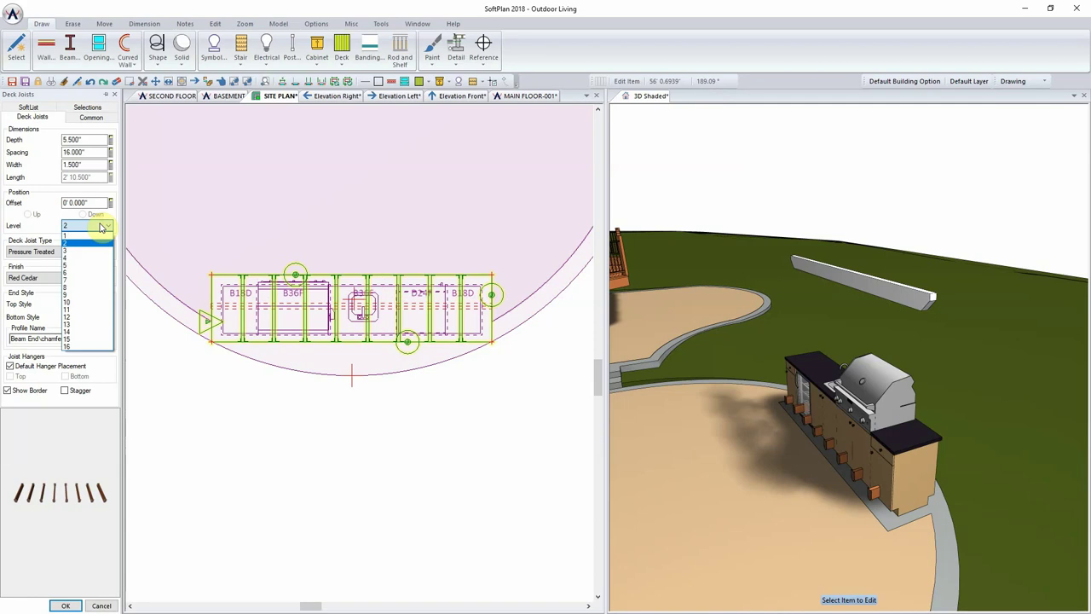
pyautogui.click(94, 236)
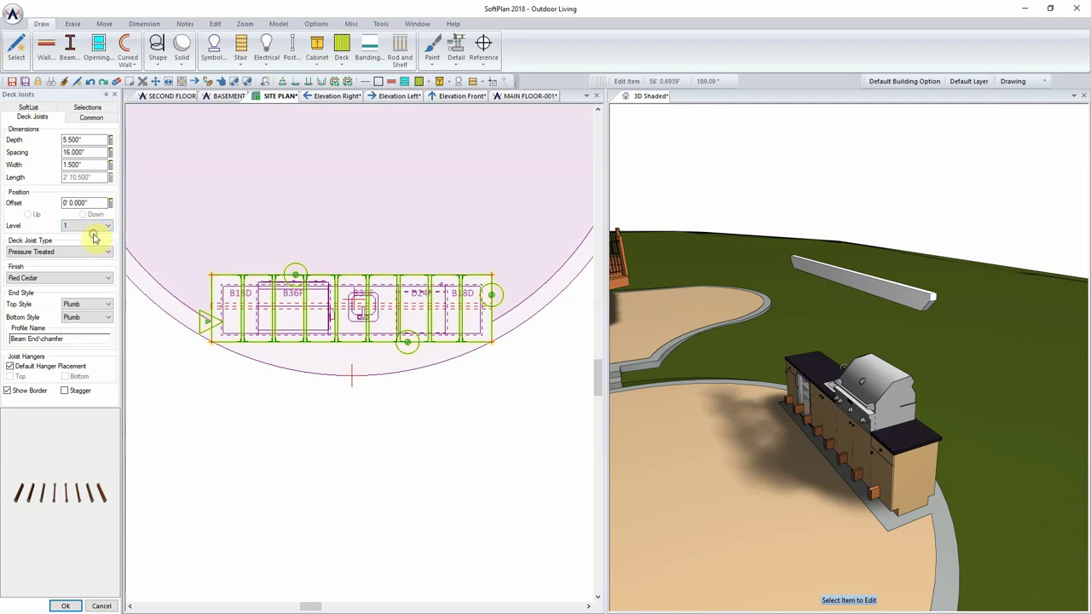
pyautogui.click(62, 606)
pyautogui.scroll(-3, 356, 362)
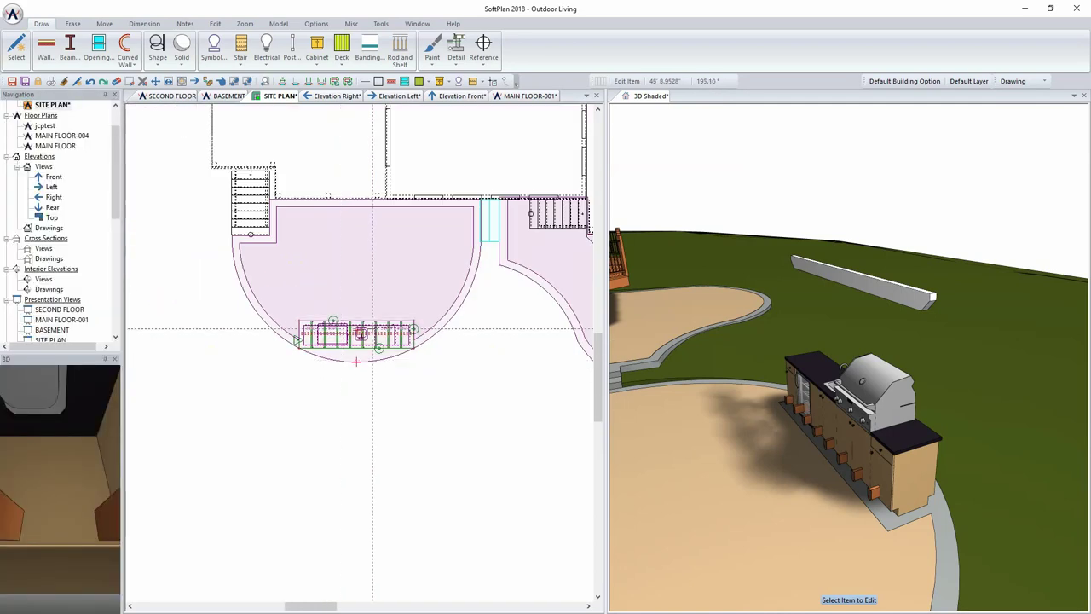
pyautogui.moveTo(390, 307); pyautogui.dragTo(319, 397, button='middle')
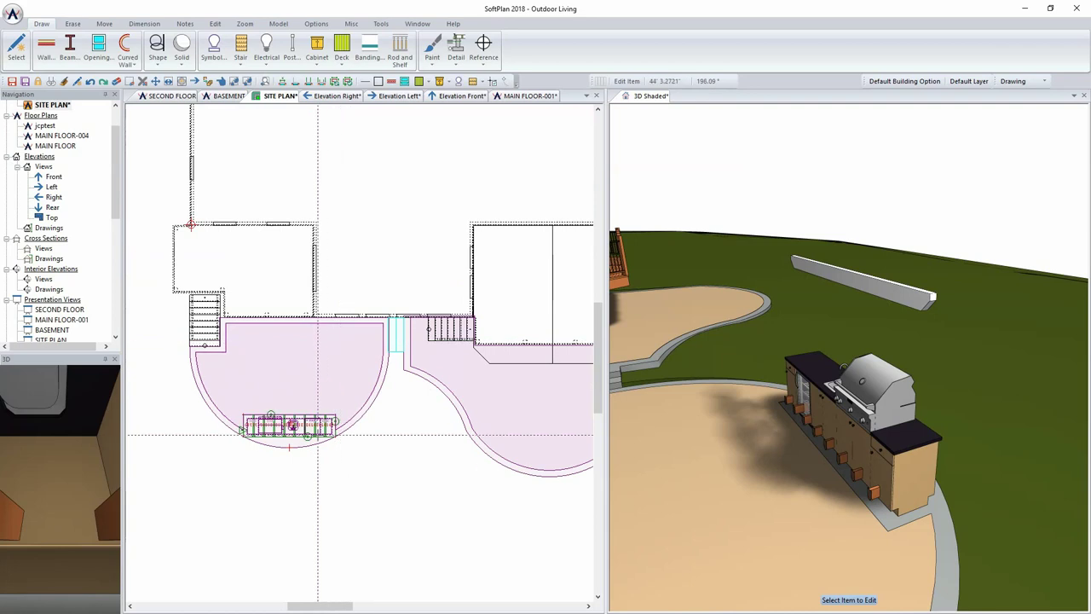
pyautogui.scroll(4, 317, 354)
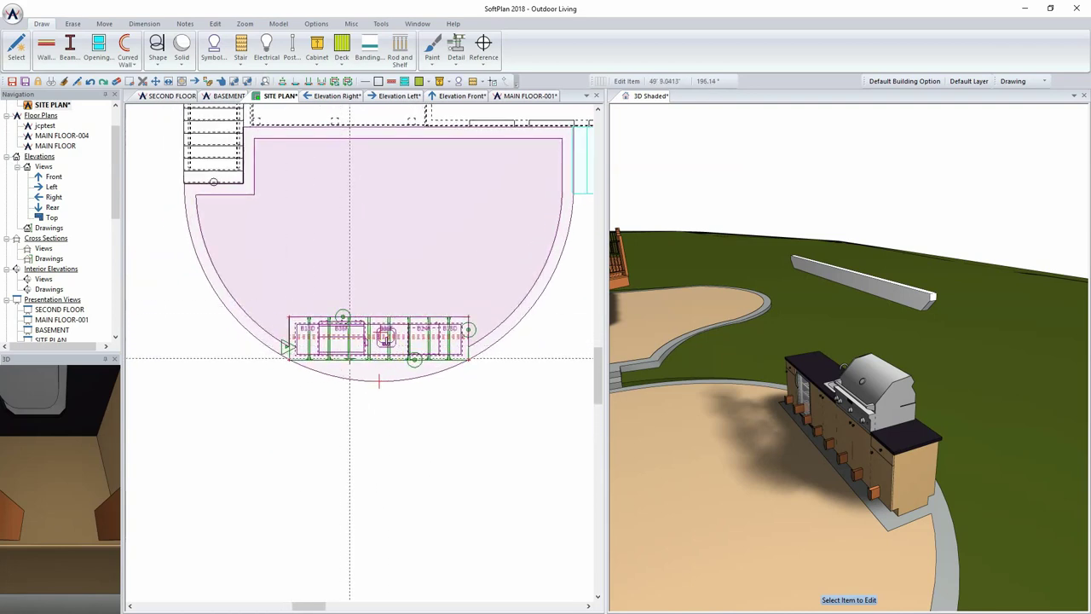
pyautogui.rightClick(353, 358)
pyautogui.click(548, 368)
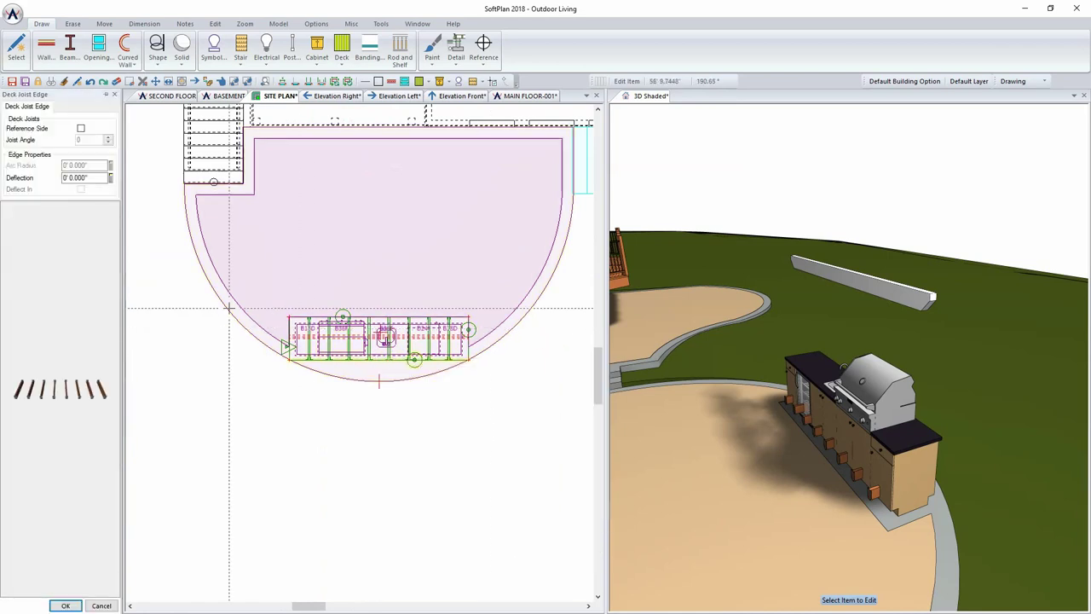
pyautogui.click(101, 605)
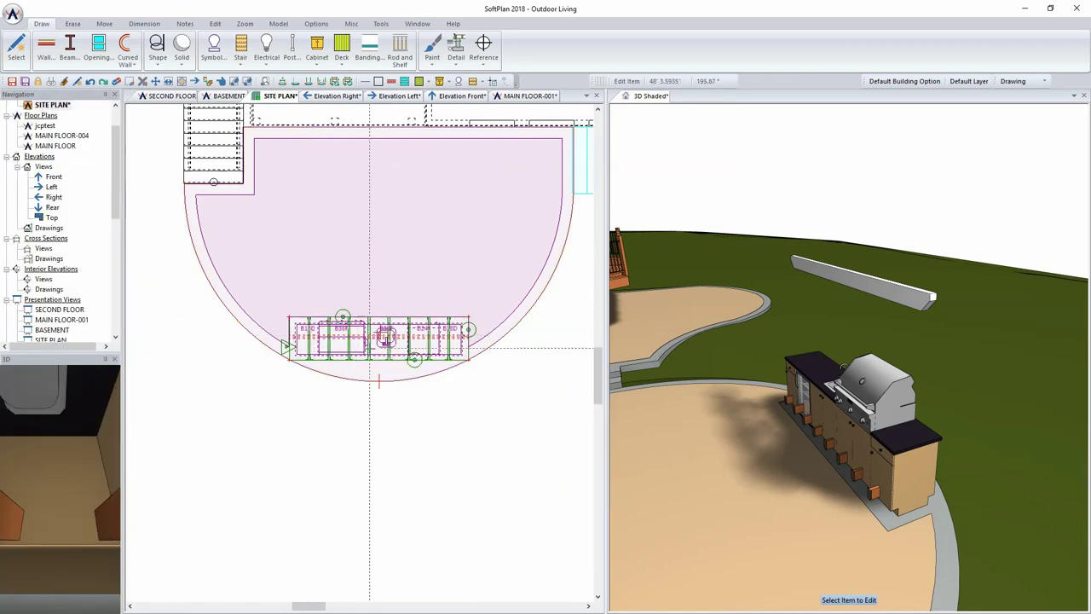
pyautogui.click(370, 357)
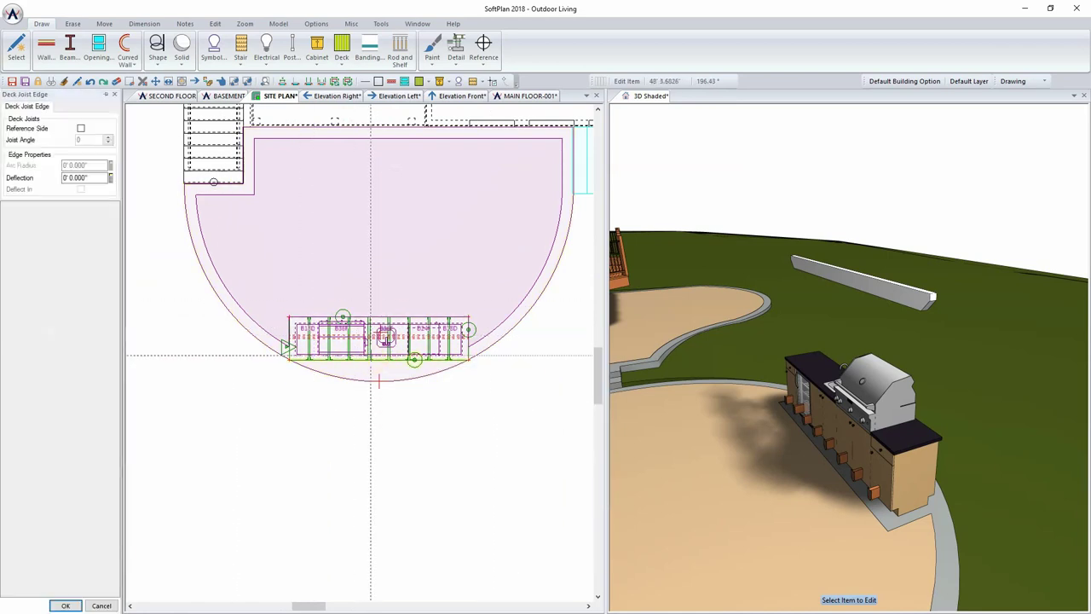
pyautogui.click(102, 605)
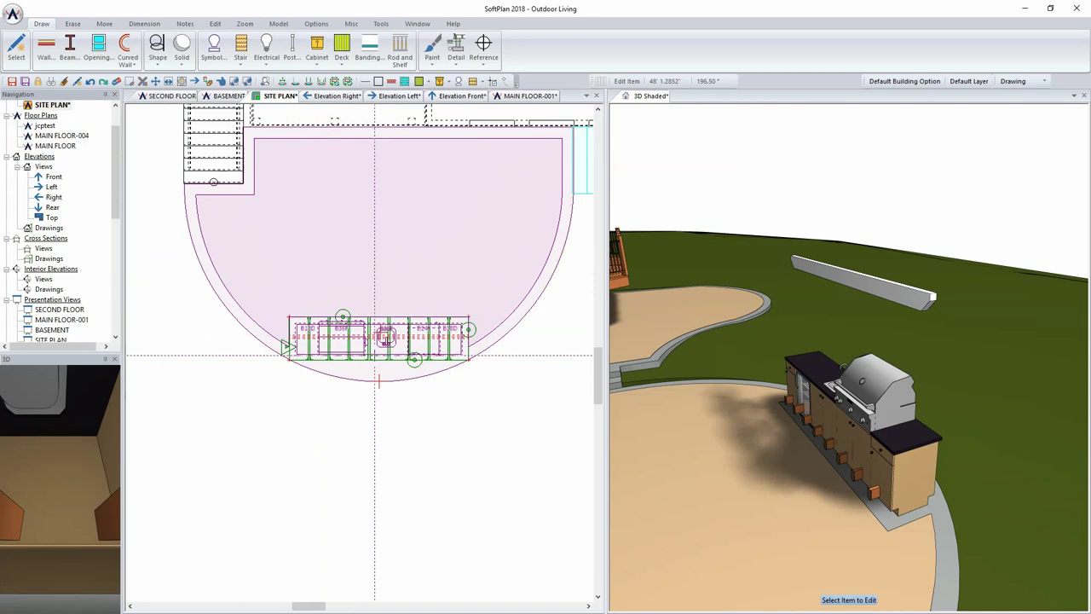
# Delete the deck joist area over the kitchen cabinets.
pyautogui.press('Delete')
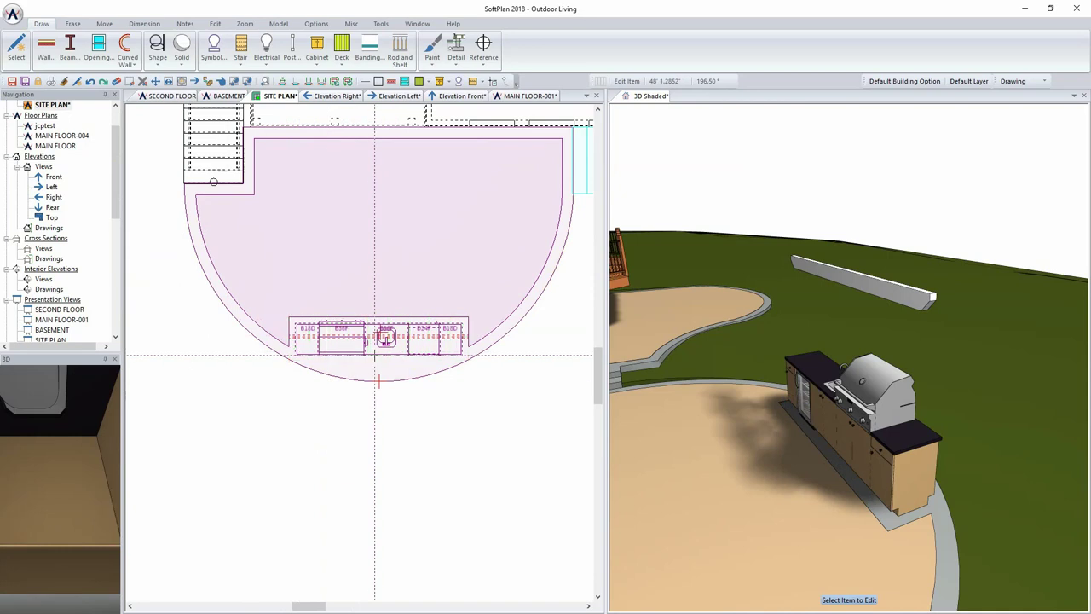
pyautogui.scroll(2, 300, 426)
pyautogui.moveTo(367, 352); pyautogui.dragTo(364, 433, button='middle')
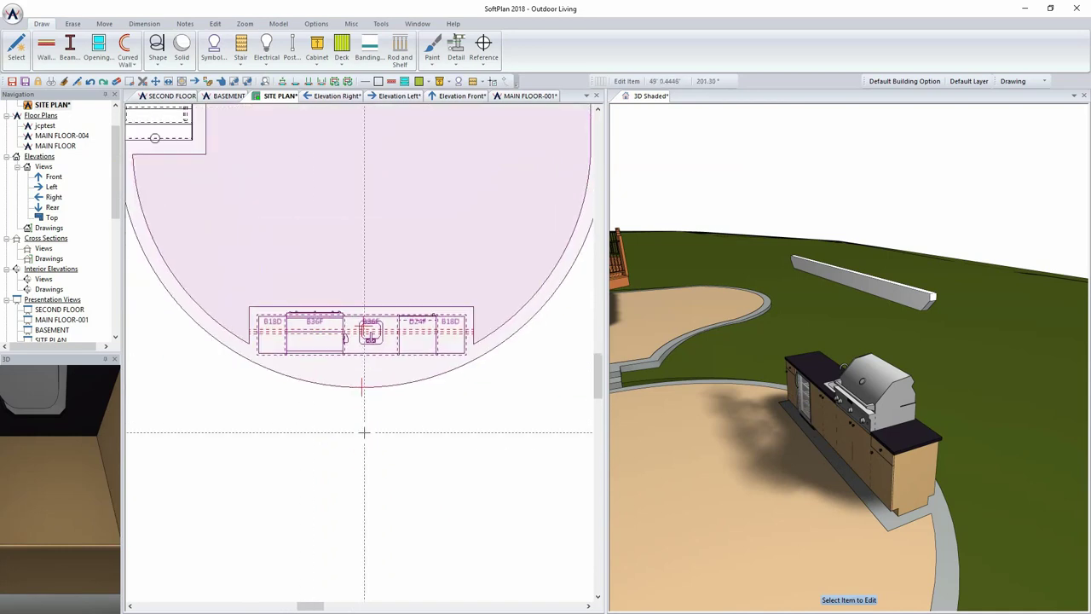
# Draw a joist-only deck component area about 12' by 2' 10" over the kitchen cabinets, starting at the patio notch's upper-left corner.
pyautogui.click(341, 53)
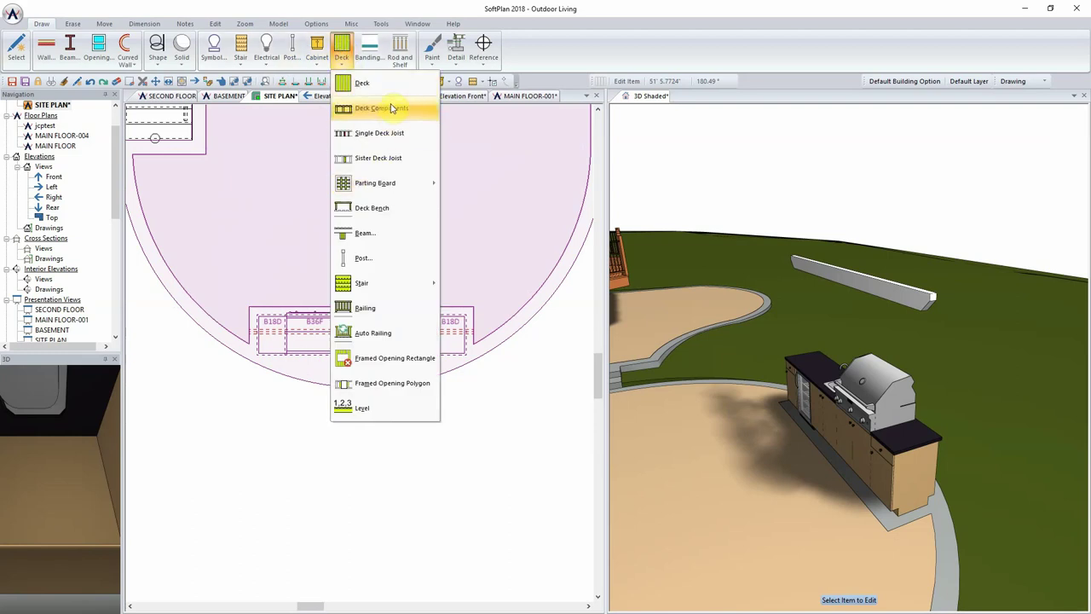
pyautogui.click(391, 108)
pyautogui.click(443, 189)
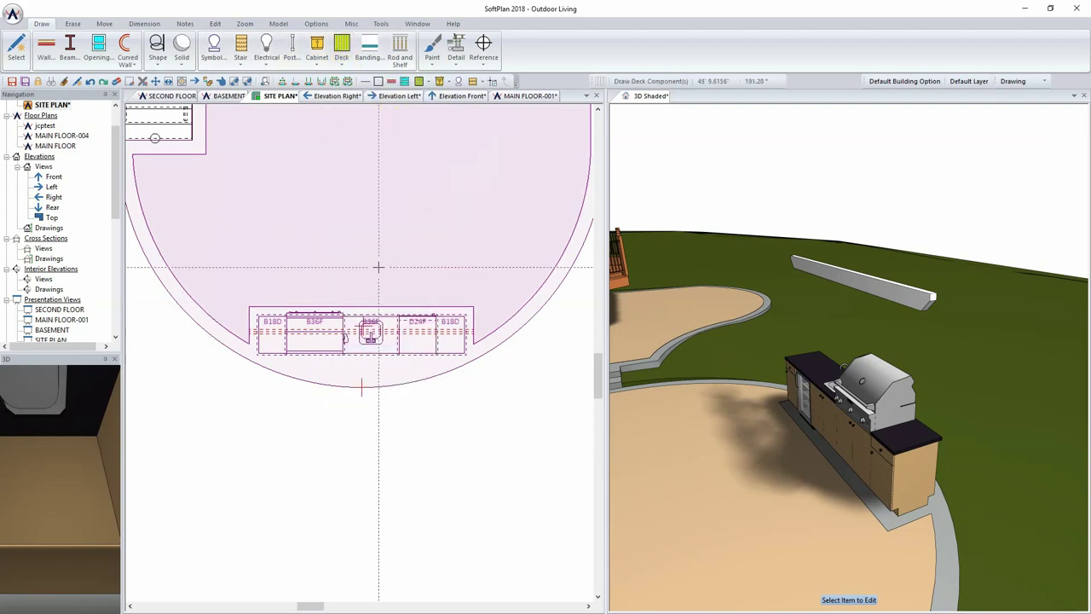
pyautogui.scroll(2, 249, 319)
pyautogui.moveTo(359, 335); pyautogui.dragTo(190, 238, button='middle')
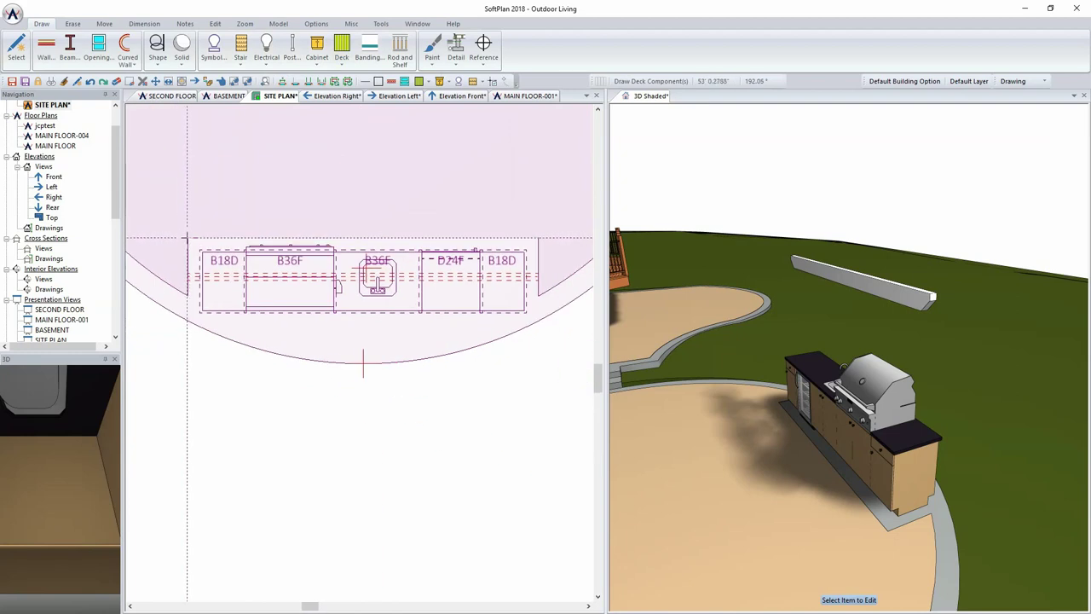
pyautogui.click(188, 239)
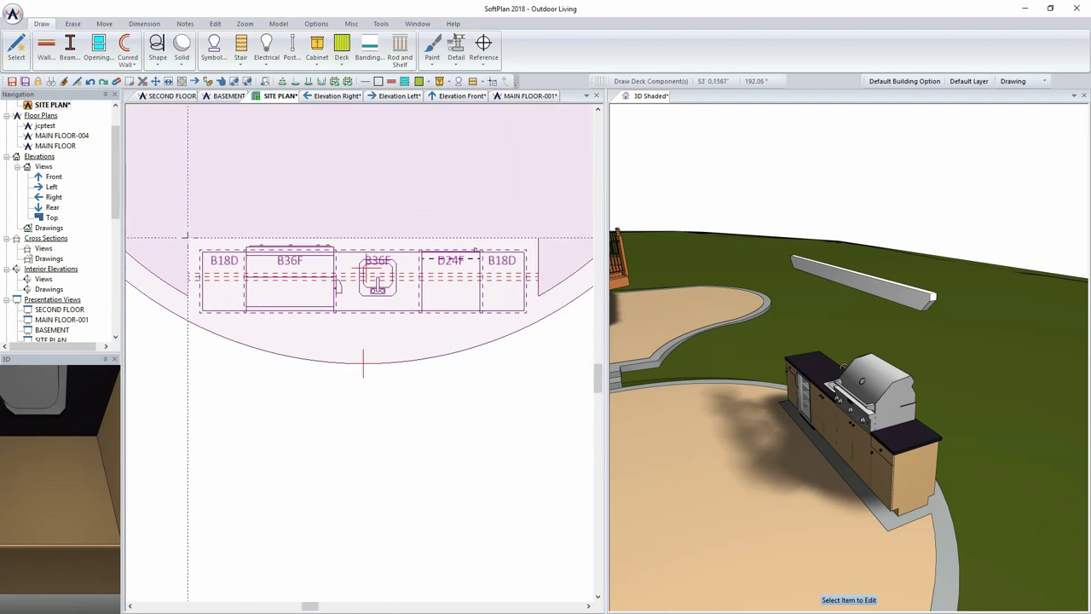
pyautogui.click(538, 238)
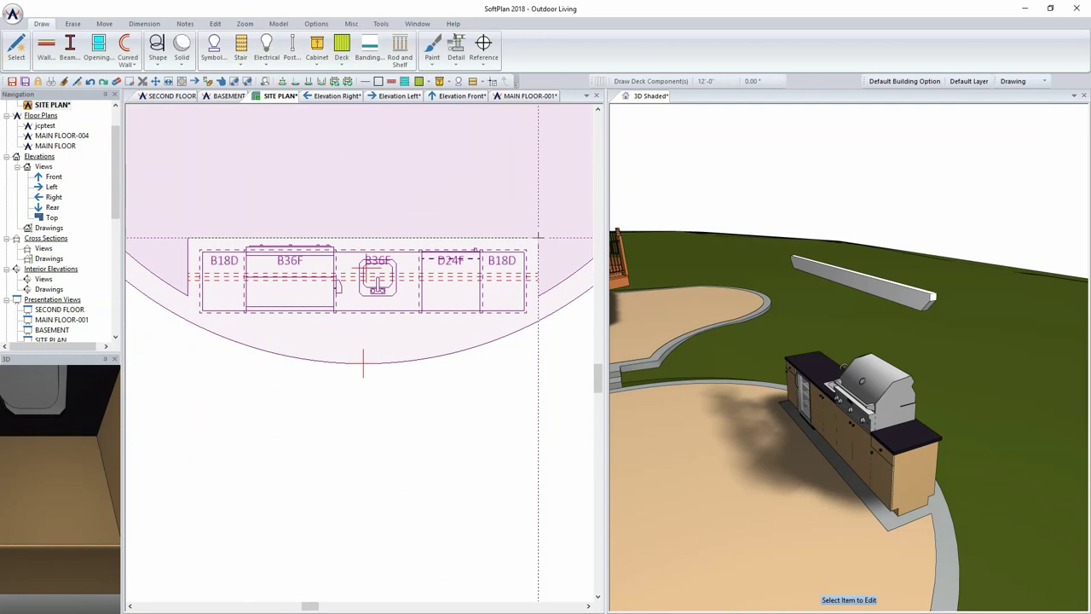
pyautogui.click(539, 322)
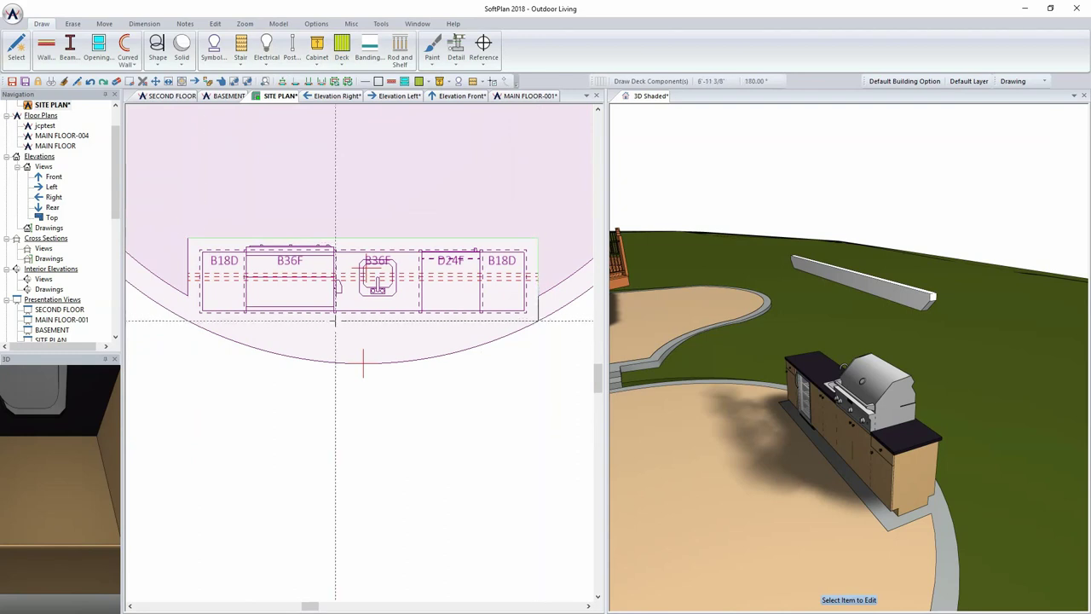
pyautogui.click(187, 321)
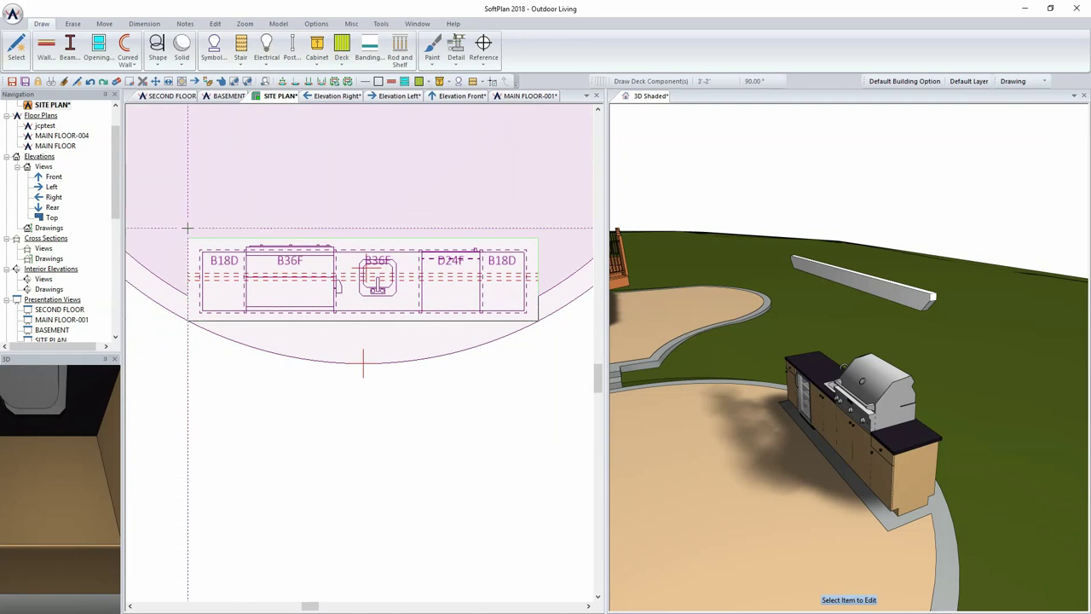
pyautogui.click(187, 240)
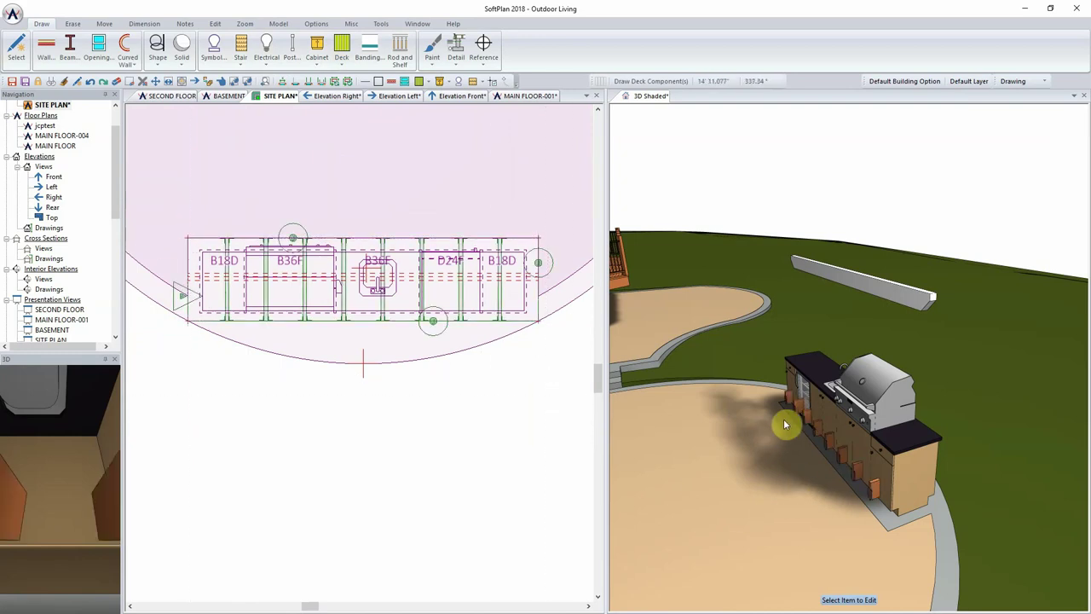
# Edit the new deck joists, turning off default hanger placement and setting the depth to 5.5" and the spacing to 12".
pyautogui.rightClick(872, 492)
pyautogui.click(899, 380)
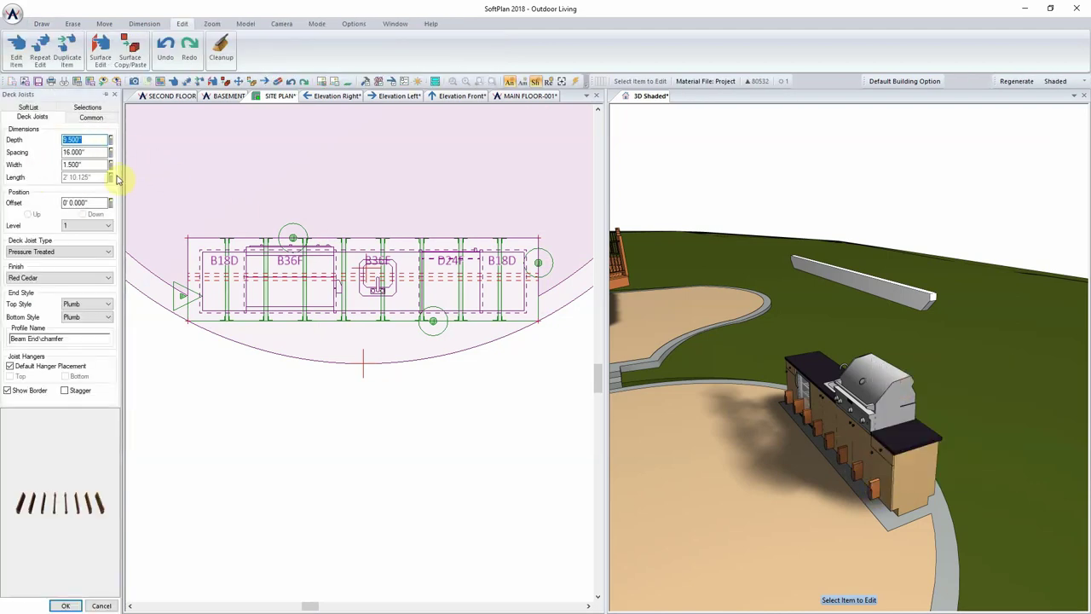
pyautogui.click(12, 365)
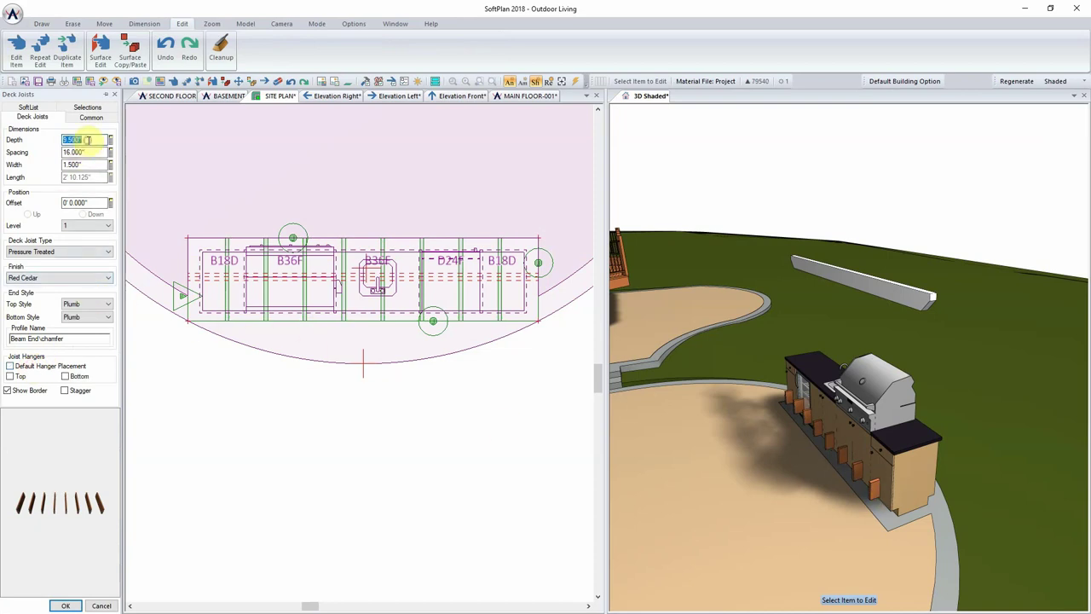
pyautogui.write('5.5')
pyautogui.press('Return')
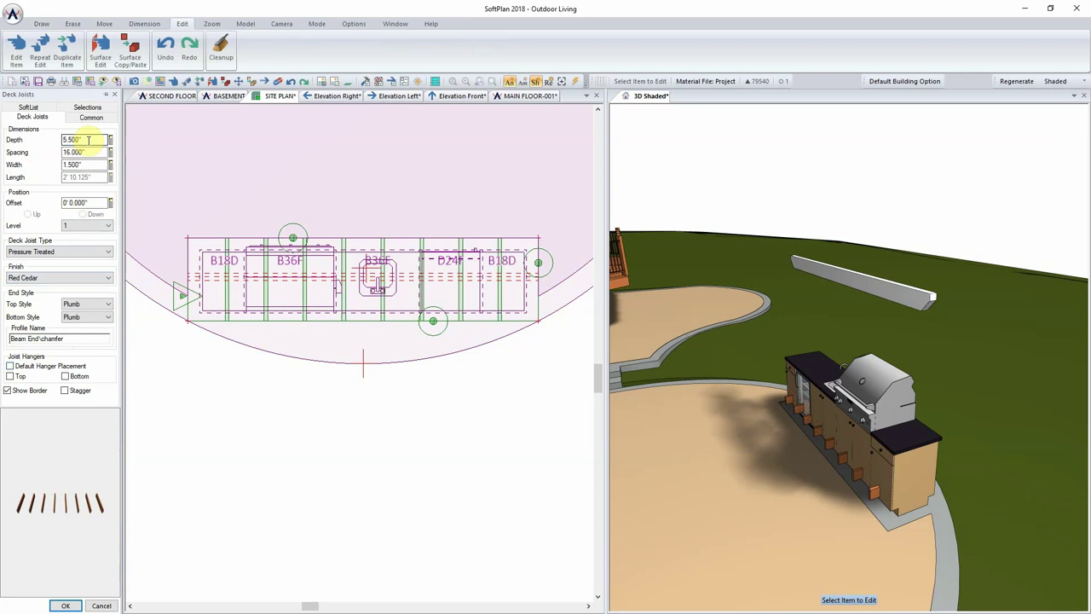
pyautogui.doubleClick(90, 151)
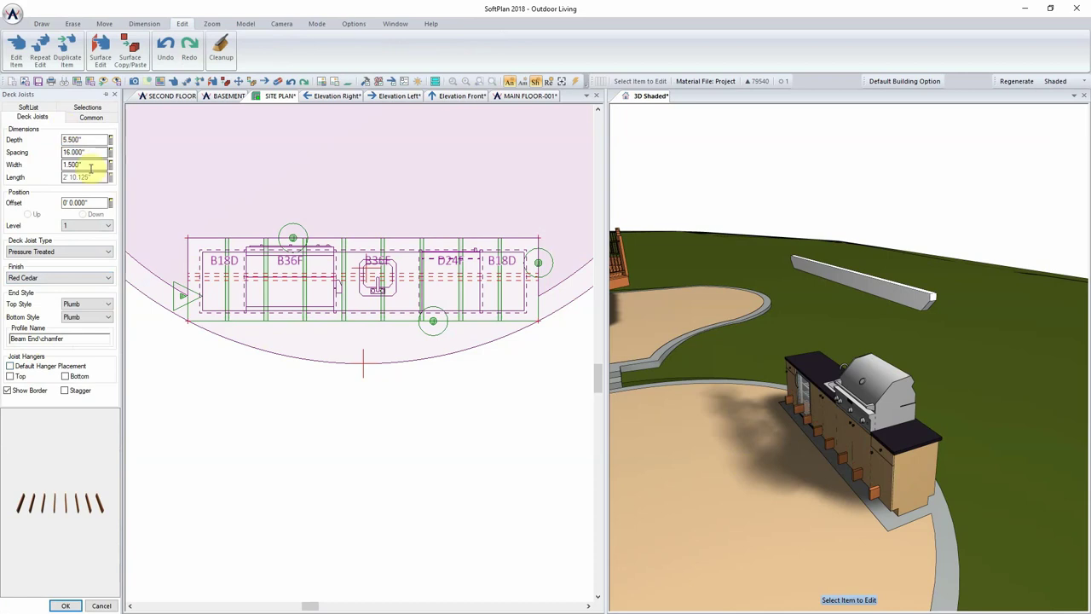
pyautogui.press('Return')
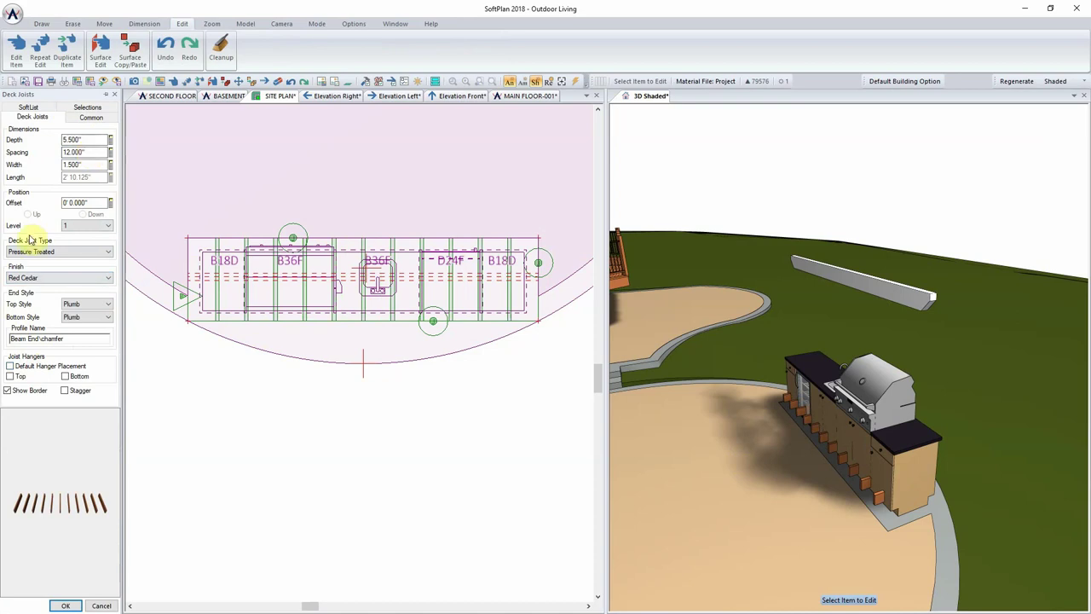
# Change the joists' top and bottom end styles to Profile, using the "Beam End\chamfer" profile.
pyautogui.click(92, 305)
pyautogui.click(92, 321)
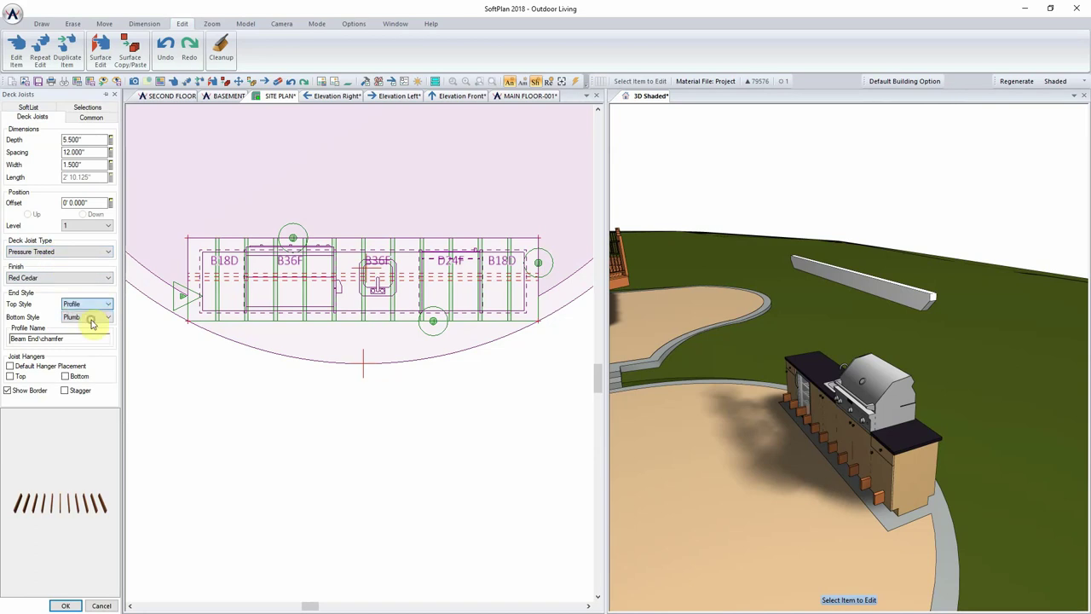
pyautogui.click(88, 317)
pyautogui.click(89, 333)
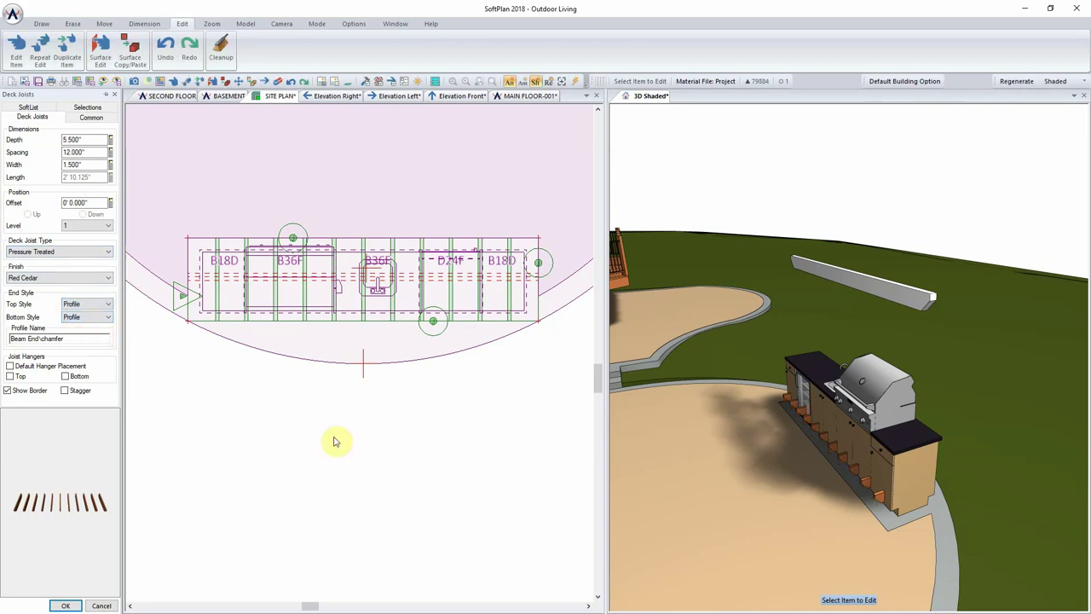
pyautogui.click(63, 339)
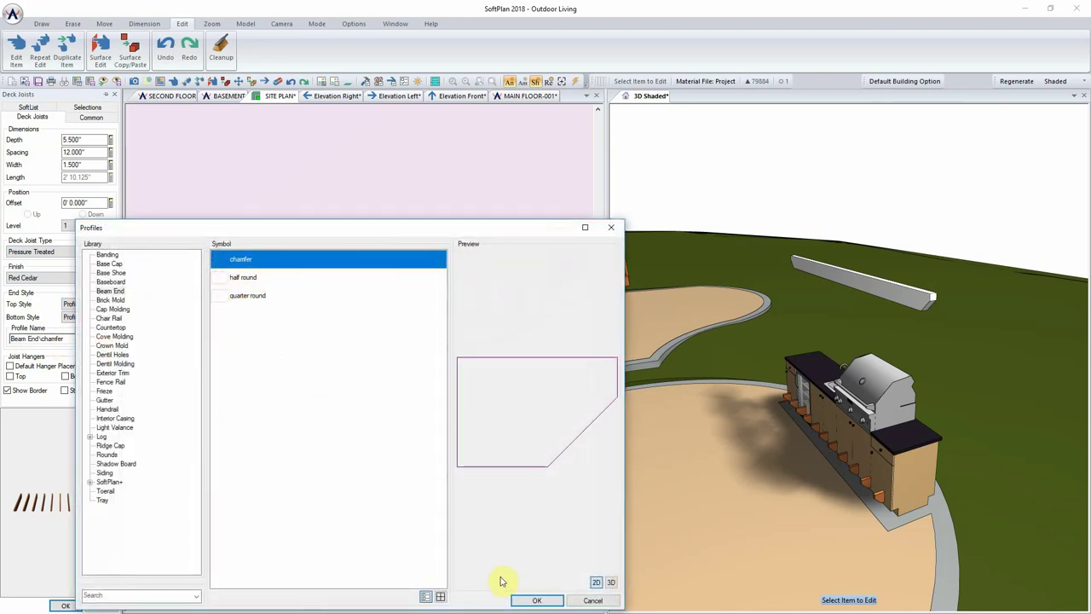
pyautogui.click(521, 599)
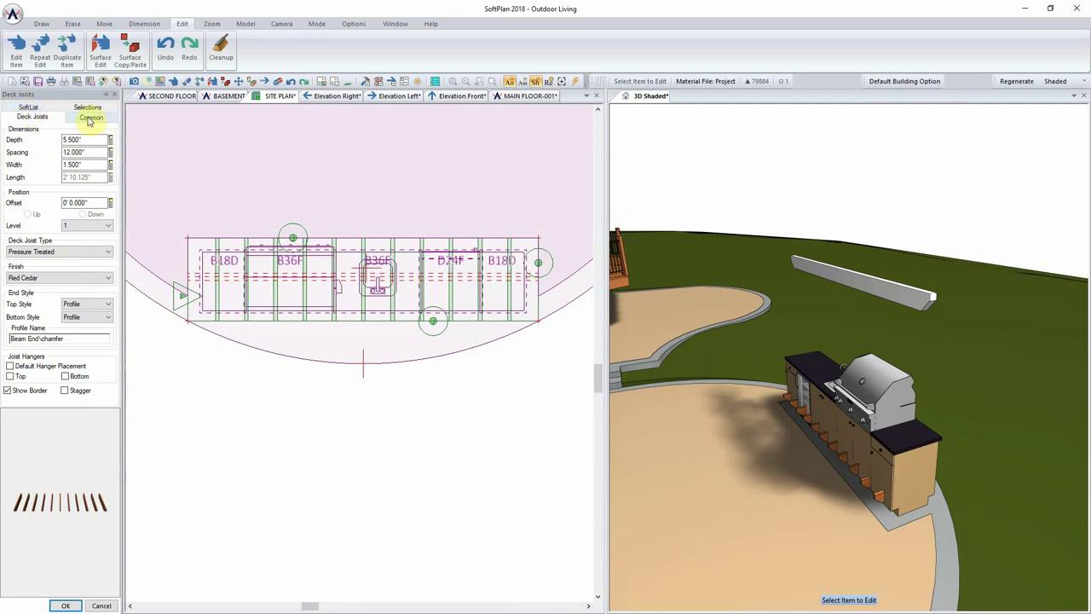
# Offset the deck joists up by 7' 11.5" and apply the edit.
pyautogui.click(97, 201)
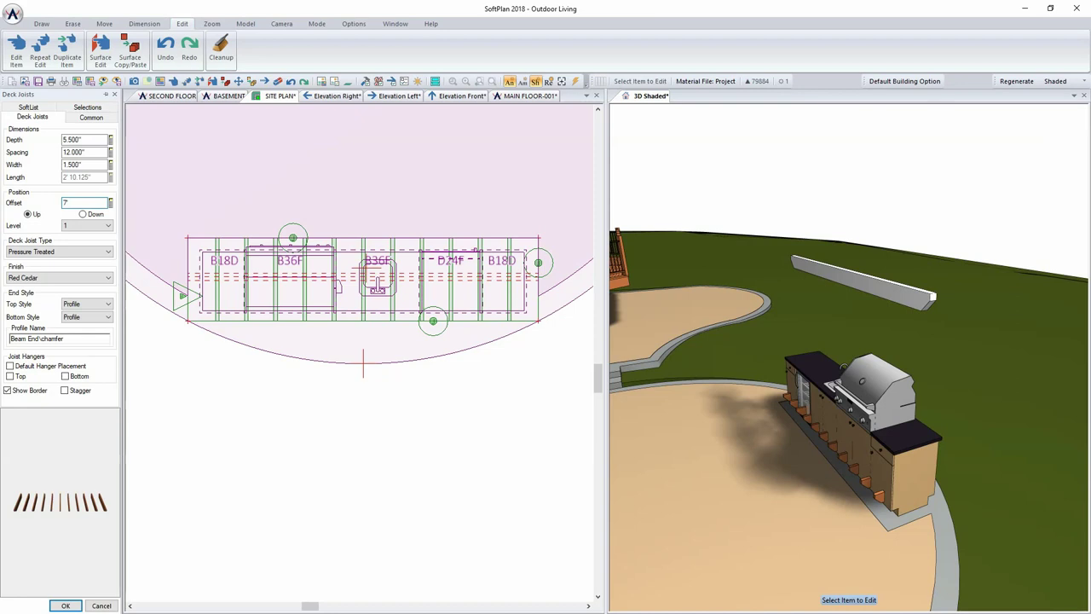
pyautogui.write("7' 11.5")
pyautogui.press('Return')
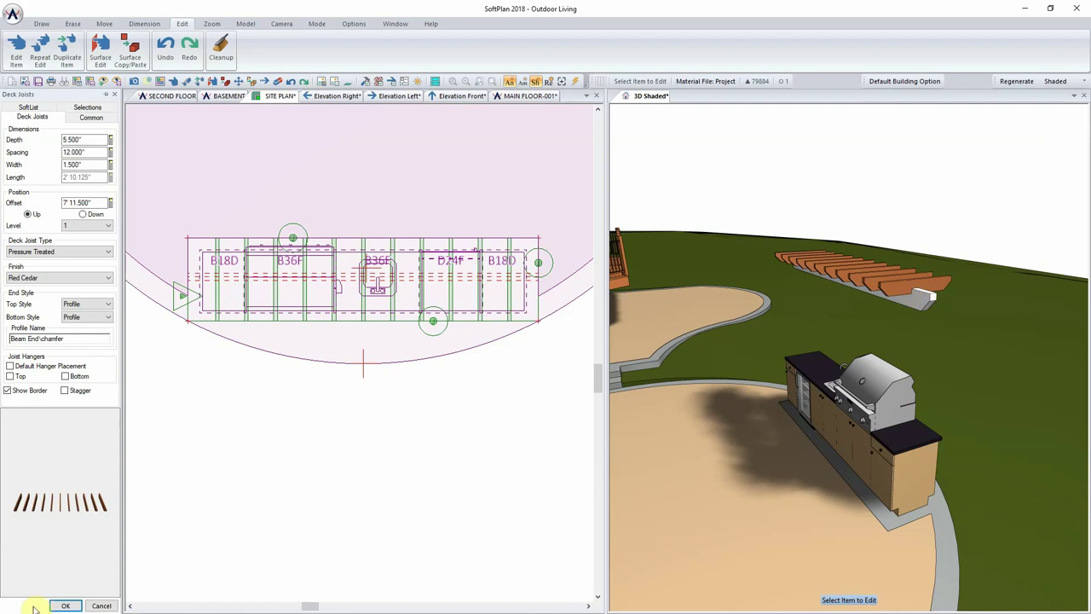
pyautogui.click(66, 605)
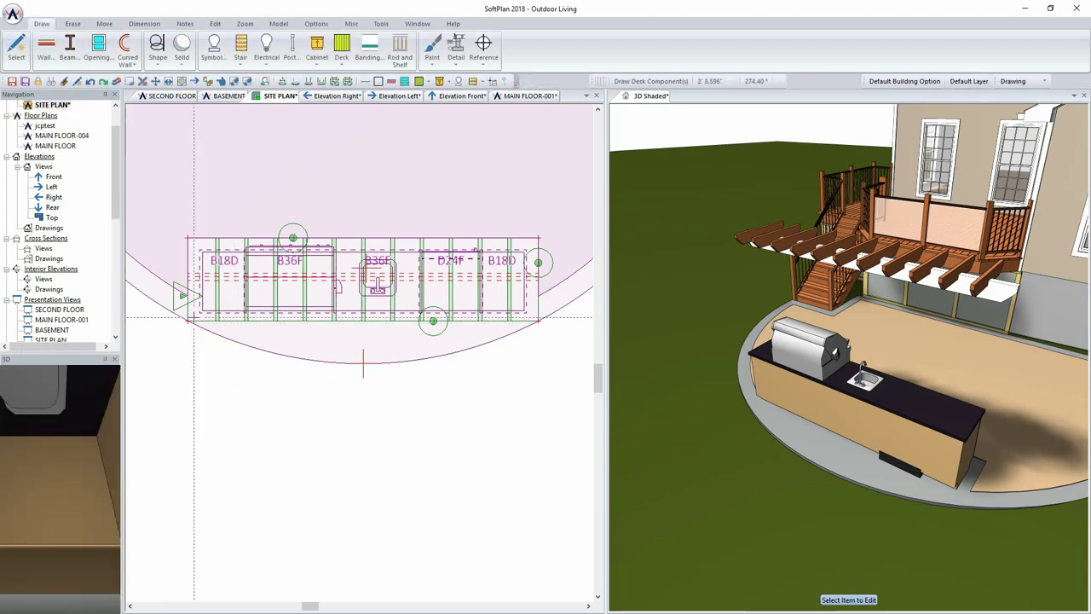
# Turn off the border display of the raised deck joists in the plan and save the site plan.
pyautogui.scroll(3, 358, 350)
pyautogui.click(356, 351)
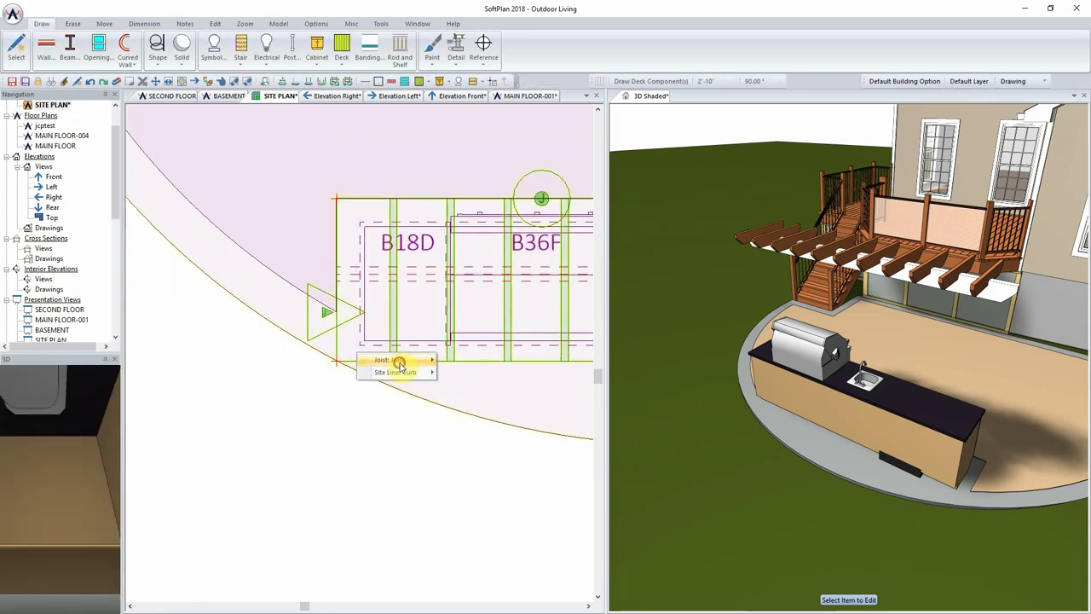
pyautogui.moveTo(401, 359)
pyautogui.click(462, 359)
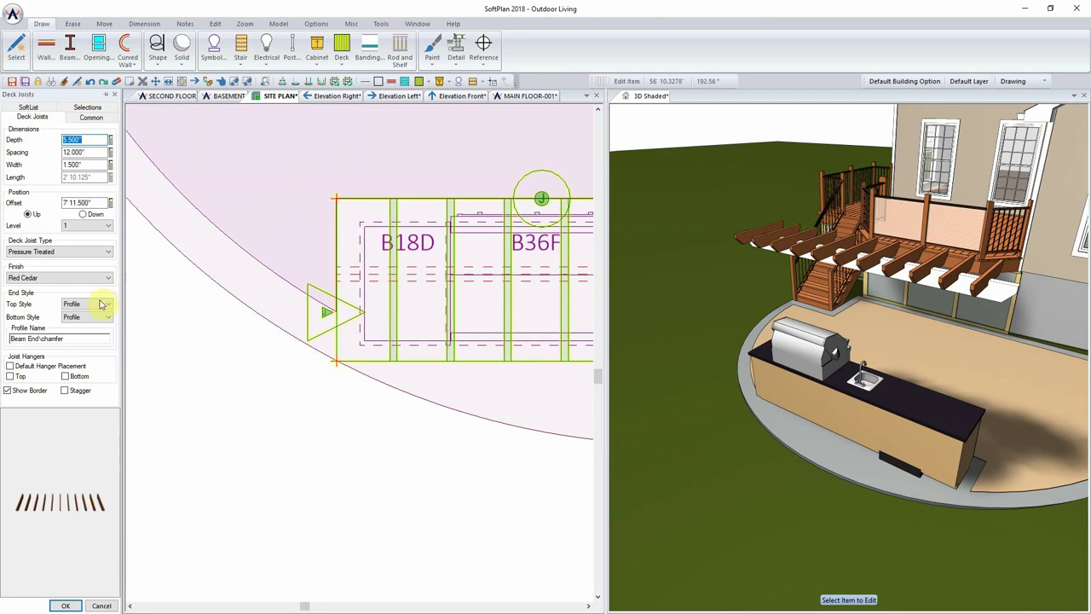
pyautogui.click(23, 392)
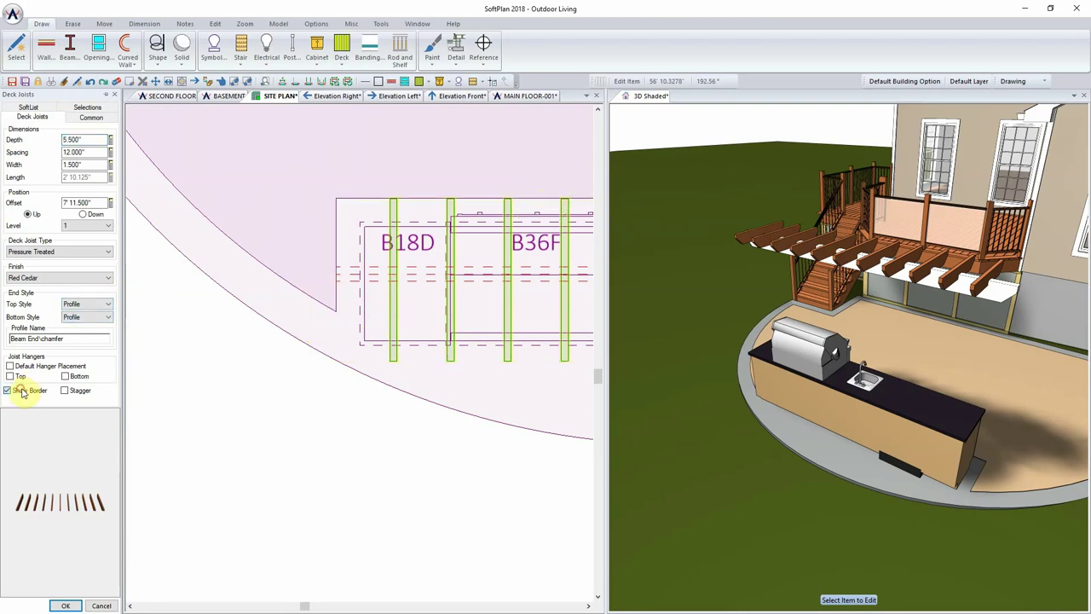
pyautogui.click(70, 606)
pyautogui.scroll(-4, 378, 348)
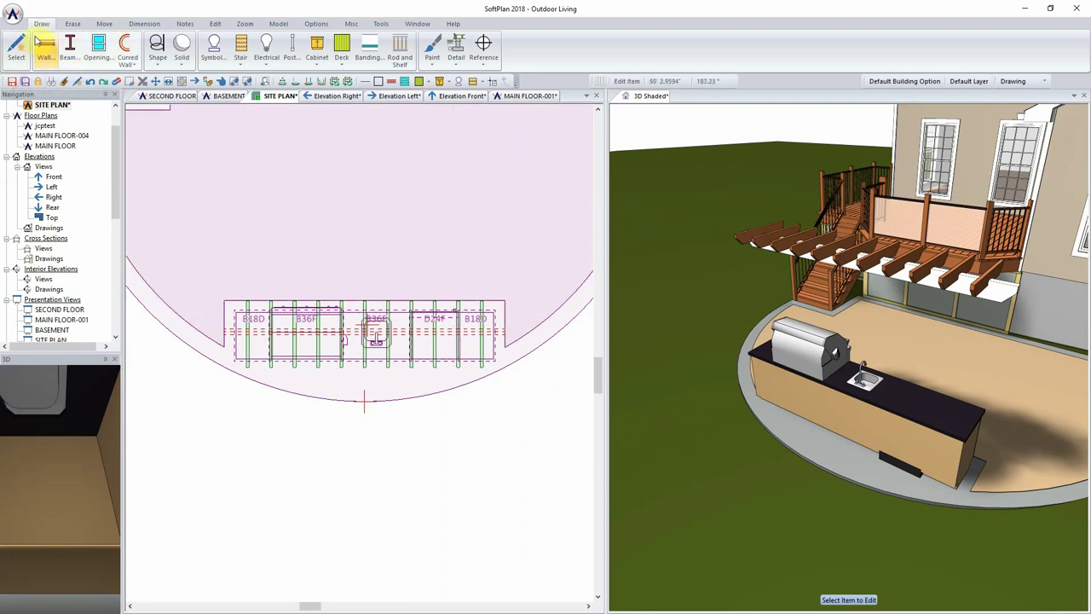
pyautogui.click(12, 81)
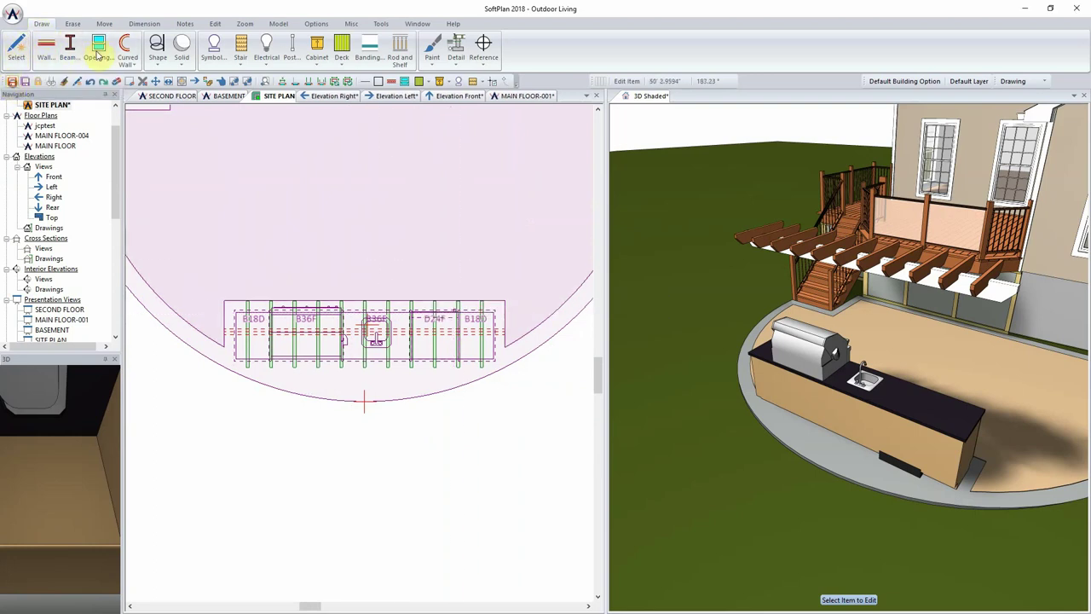
# Draw a single deck joist about 11' 11.25" long across the notch, along the cabinet run's outer, curb-side edge.
pyautogui.click(341, 51)
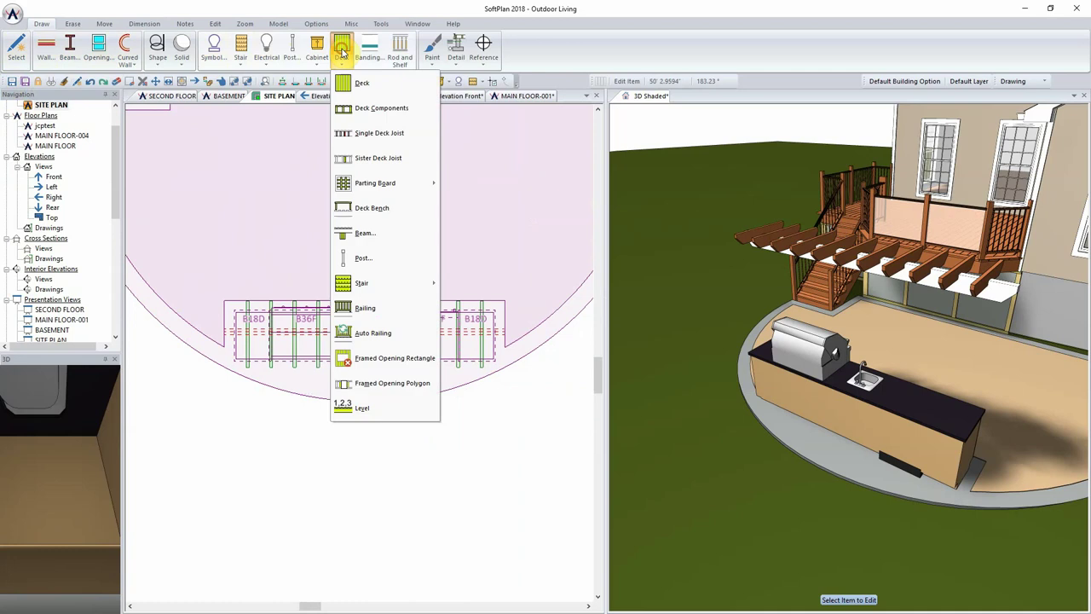
pyautogui.click(382, 134)
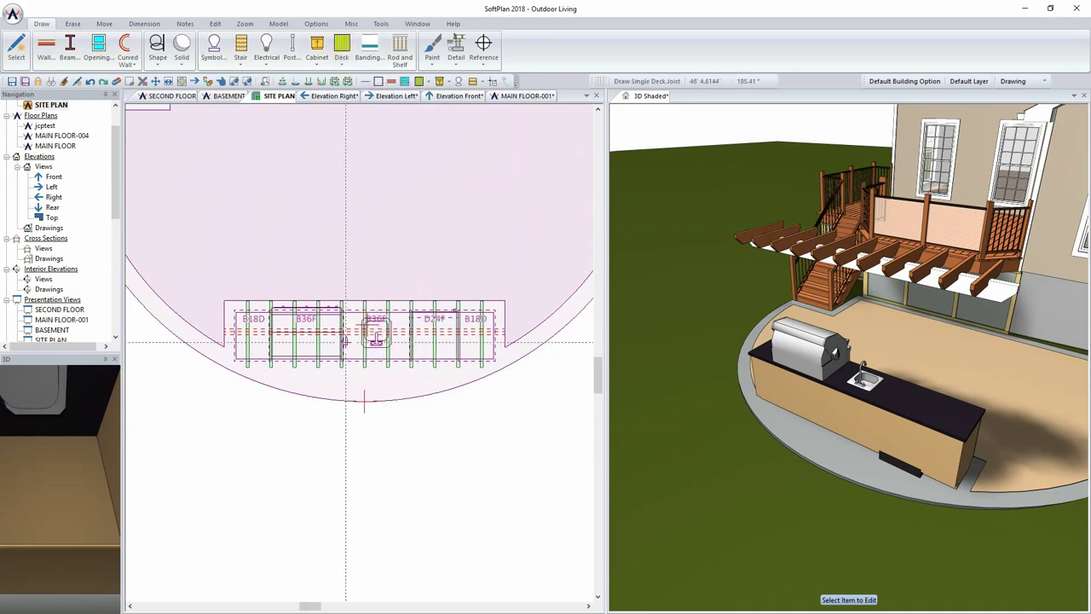
pyautogui.click(226, 358)
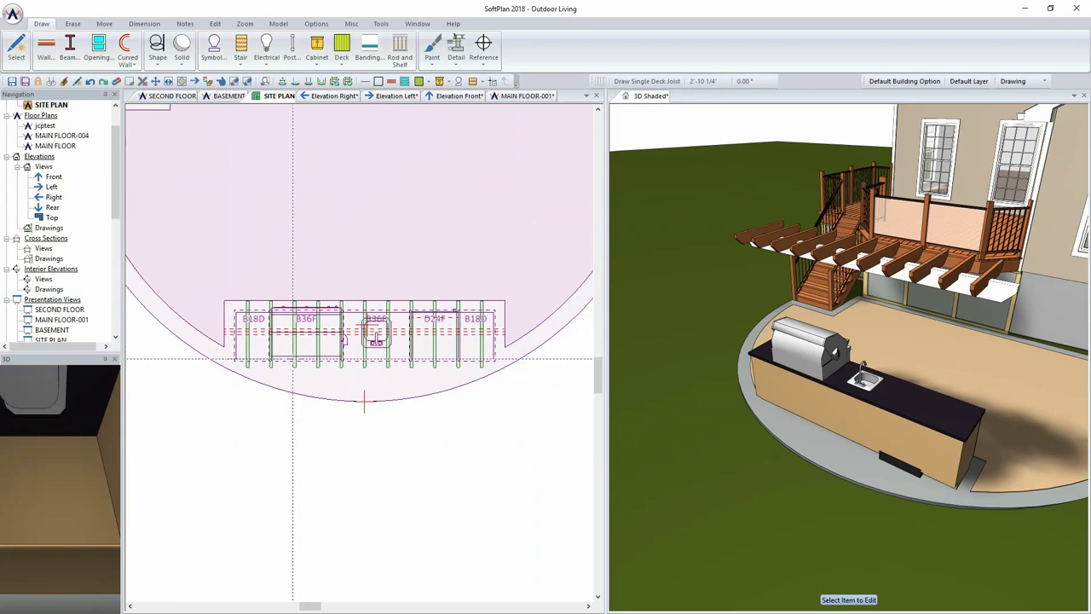
pyautogui.click(506, 358)
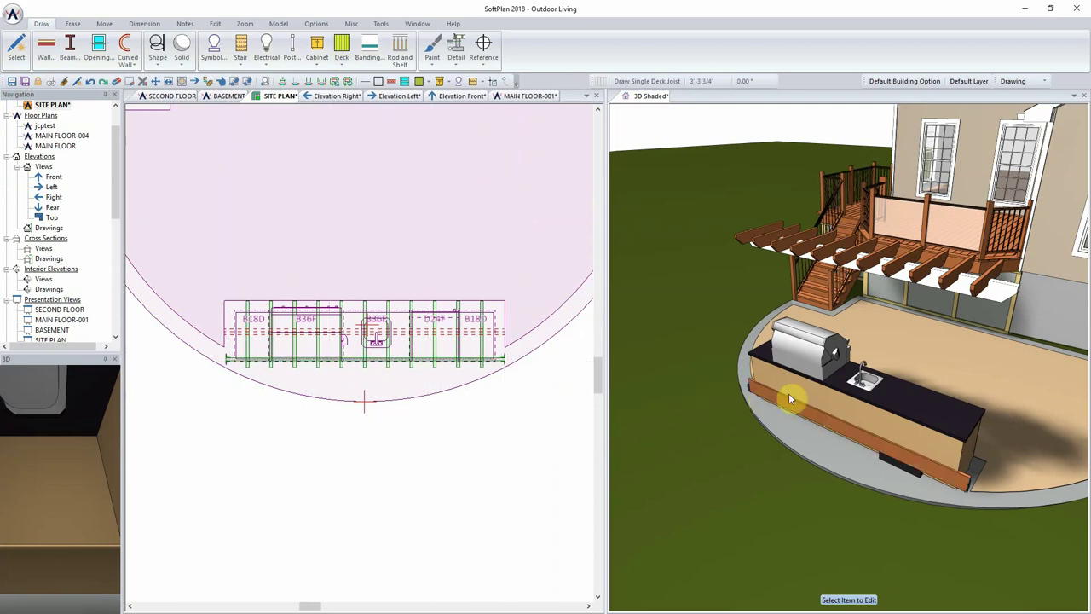
# Edit the new single deck joist, assigning it to level 2 and setting its depth to 1.5".
pyautogui.rightClick(957, 477)
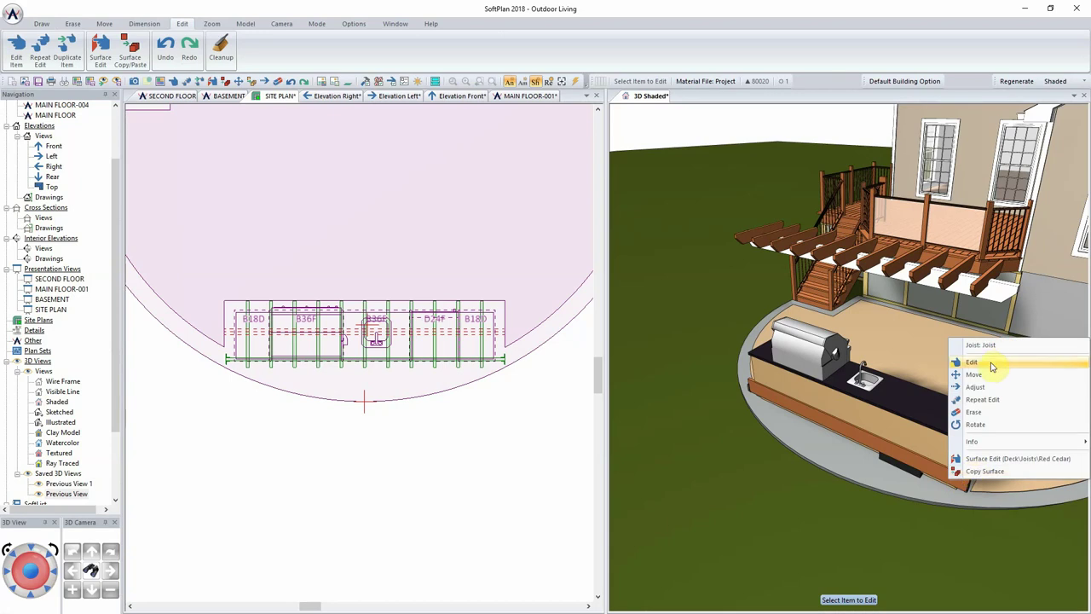
pyautogui.click(992, 366)
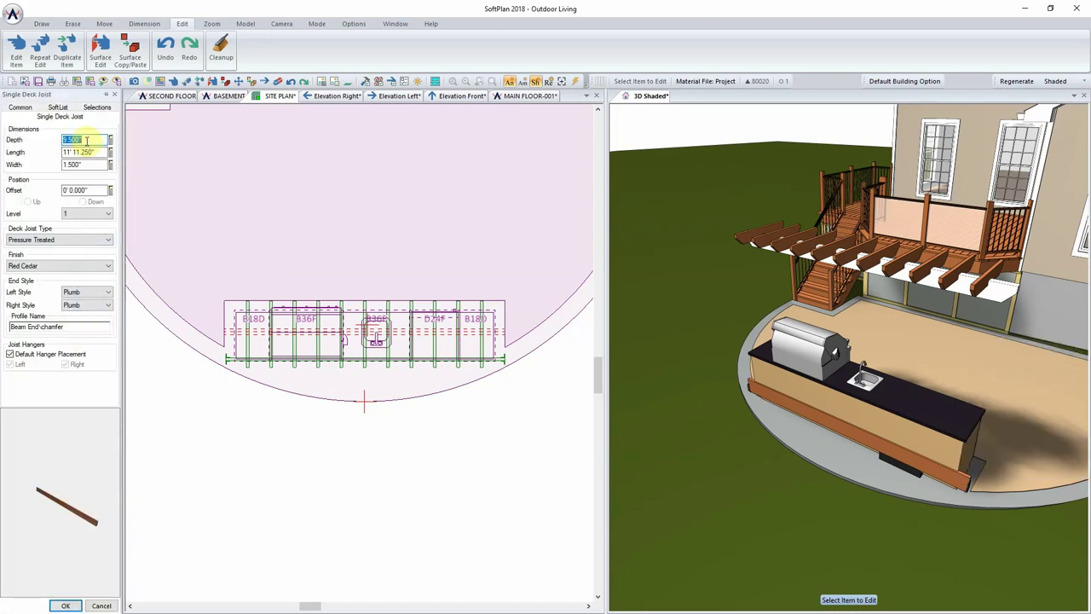
pyautogui.click(85, 214)
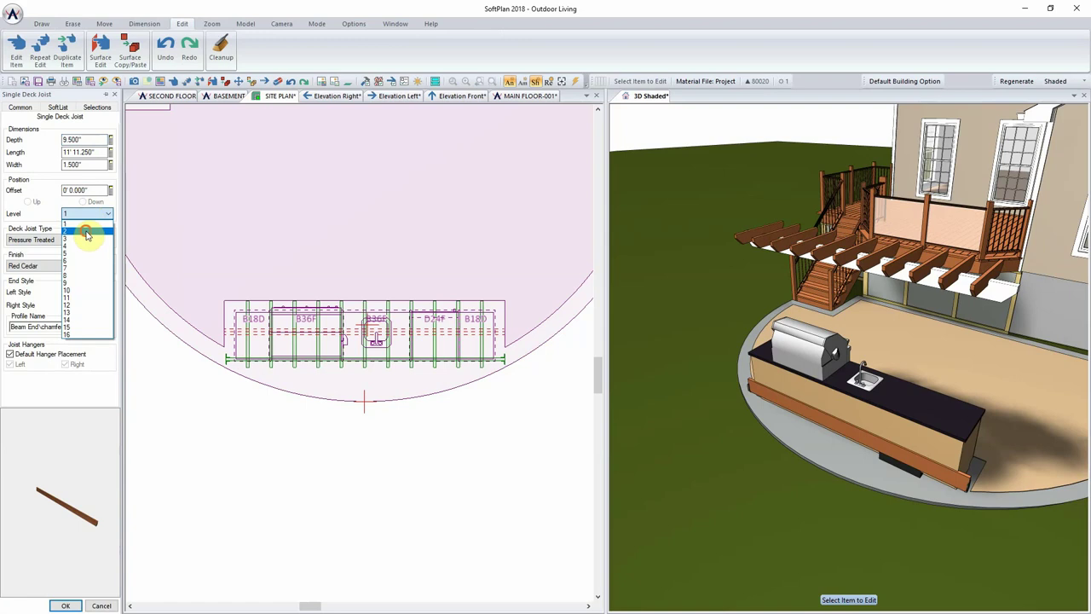
pyautogui.click(87, 232)
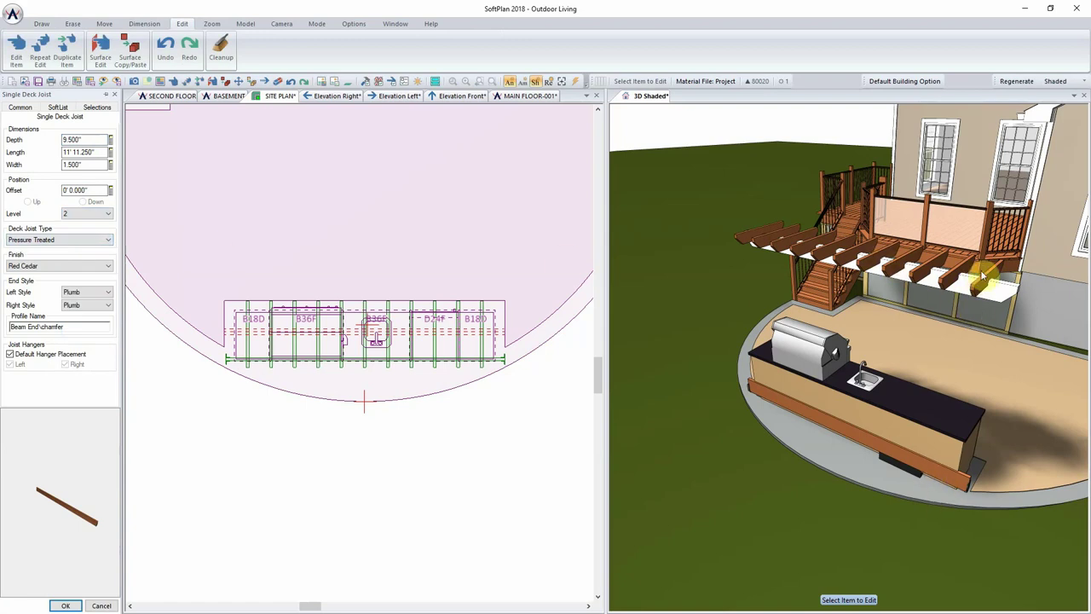
pyautogui.click(92, 139)
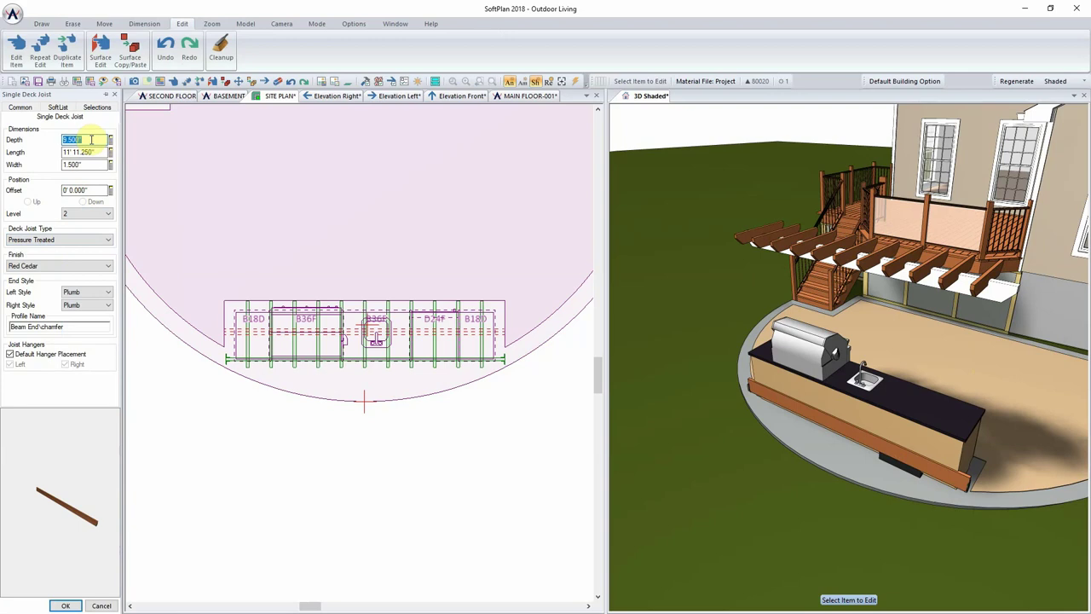
pyautogui.write('1.5')
pyautogui.press('Tab')
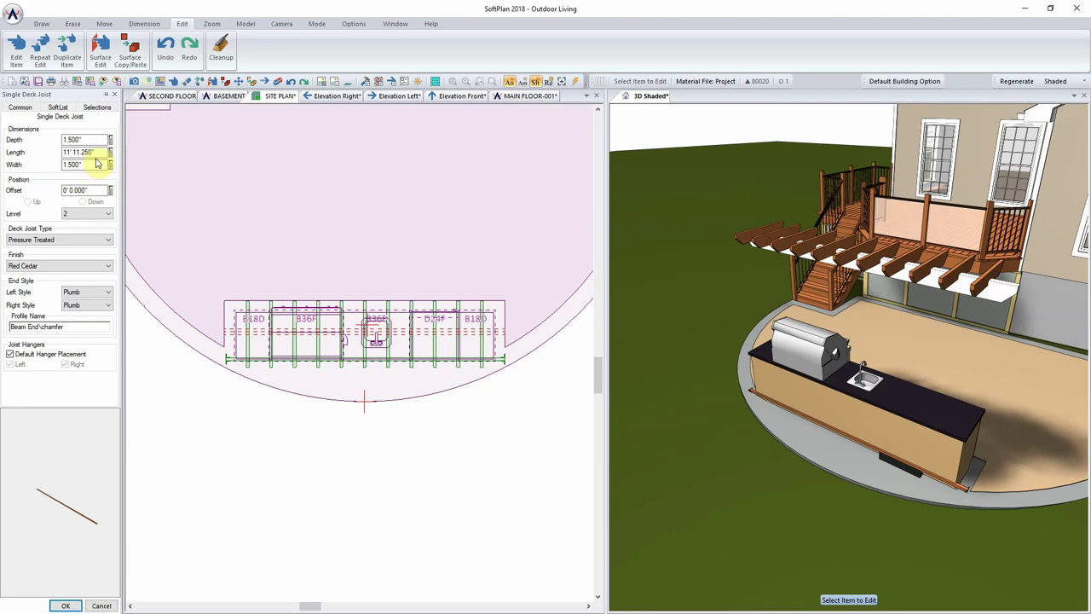
pyautogui.press('Escape')
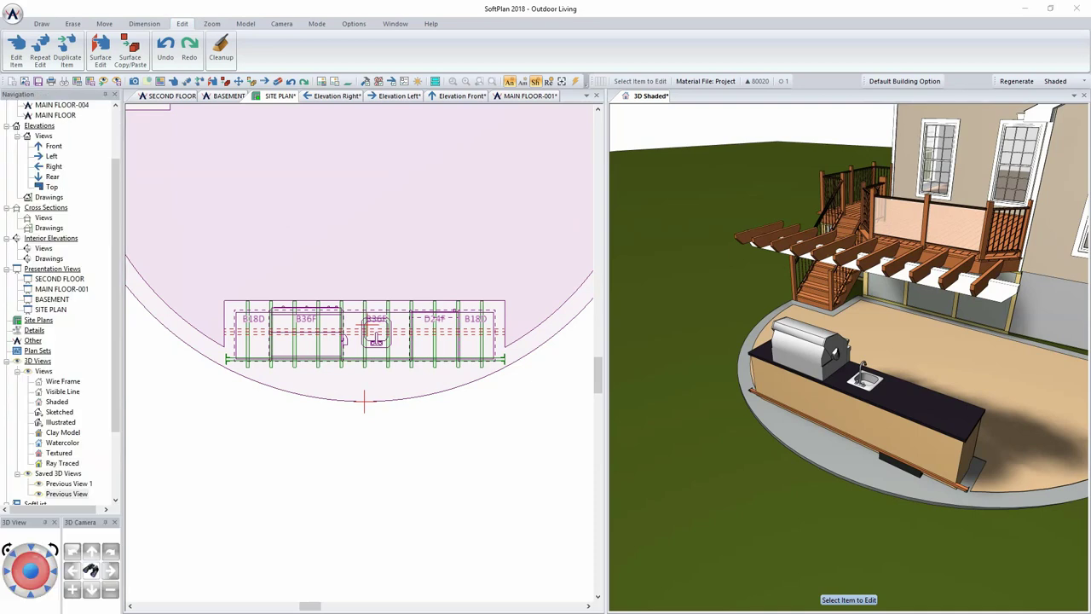
pyautogui.press('space')
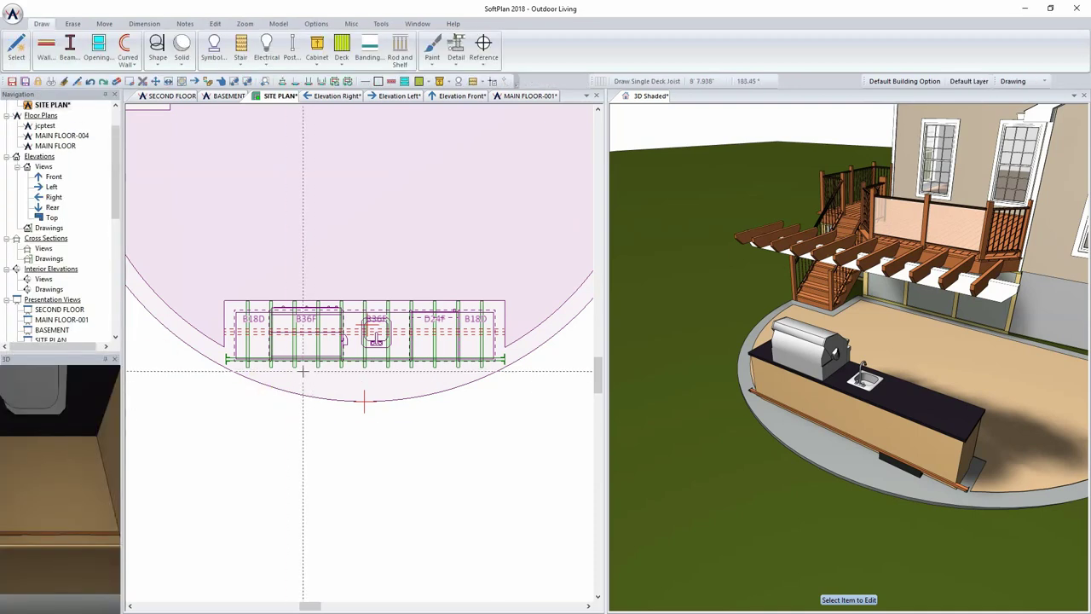
pyautogui.rightClick(297, 367)
pyautogui.moveTo(353, 375)
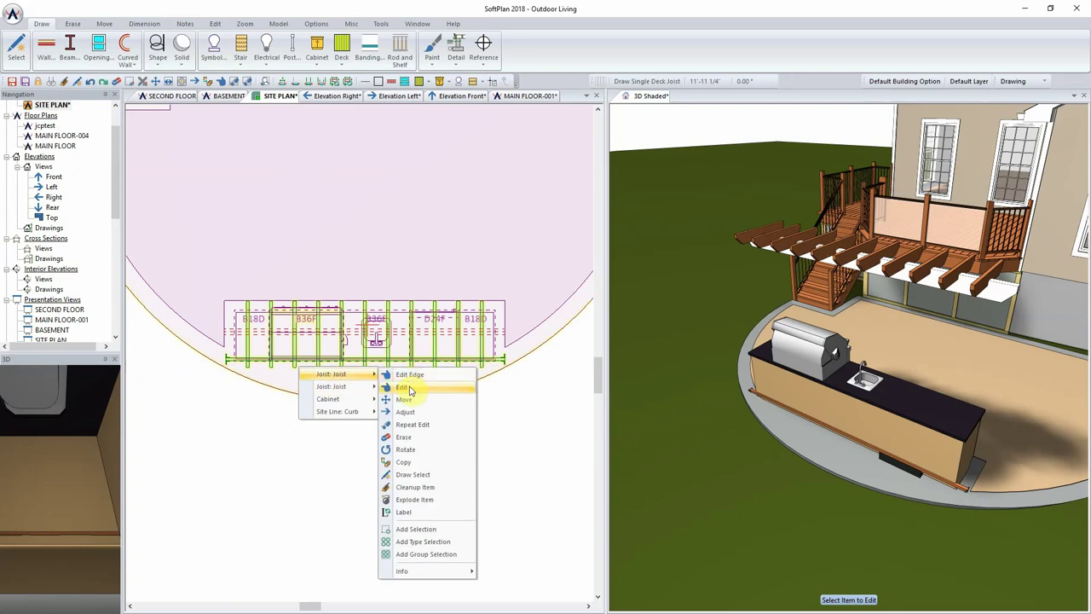
pyautogui.click(409, 389)
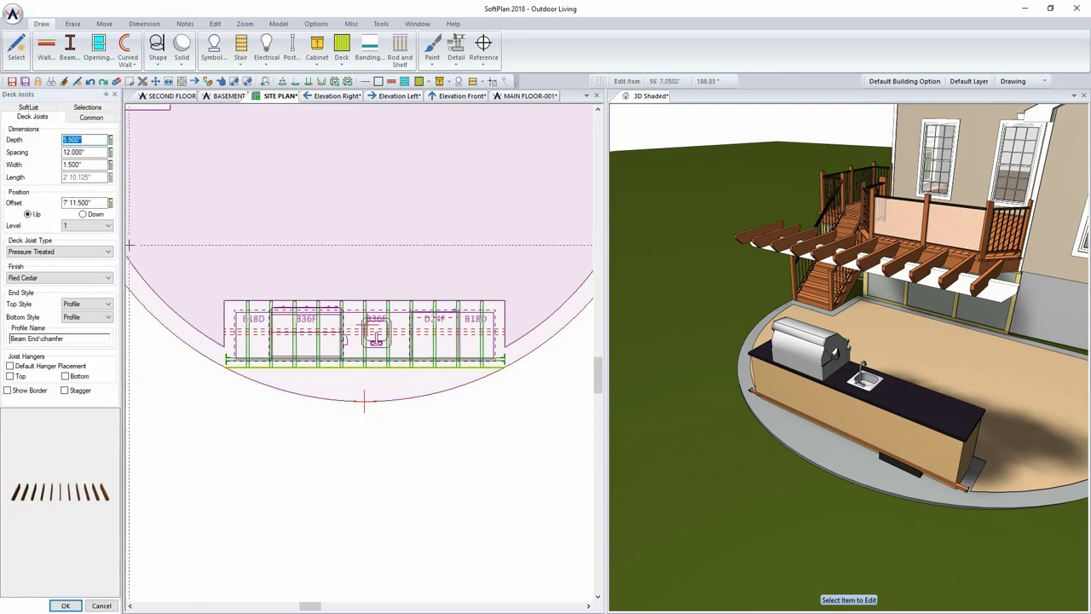
pyautogui.click(102, 605)
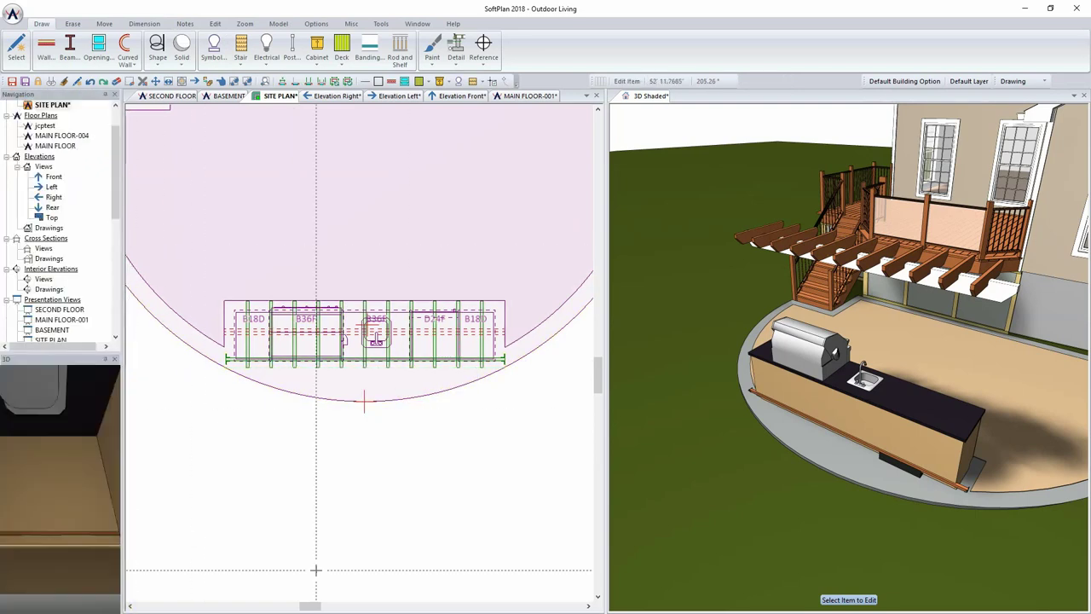
# Edit the single joist, offsetting it up by 8' 5" and turning off default hanger placement.
pyautogui.rightClick(961, 482)
pyautogui.click(995, 375)
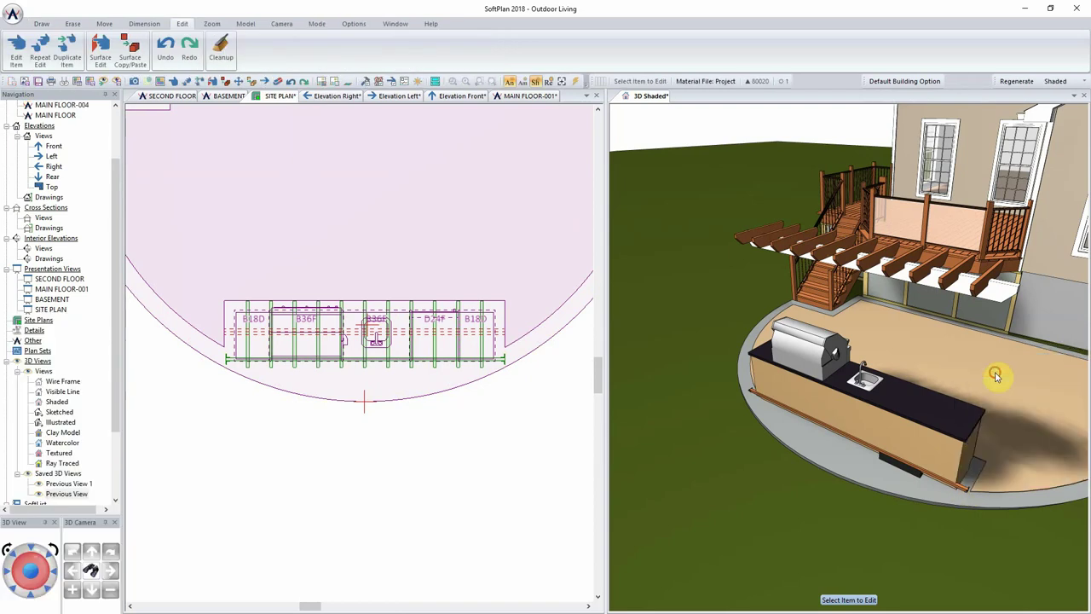
pyautogui.click(360, 345)
pyautogui.press('Tab')
pyautogui.press('Tab')
pyautogui.press('Tab')
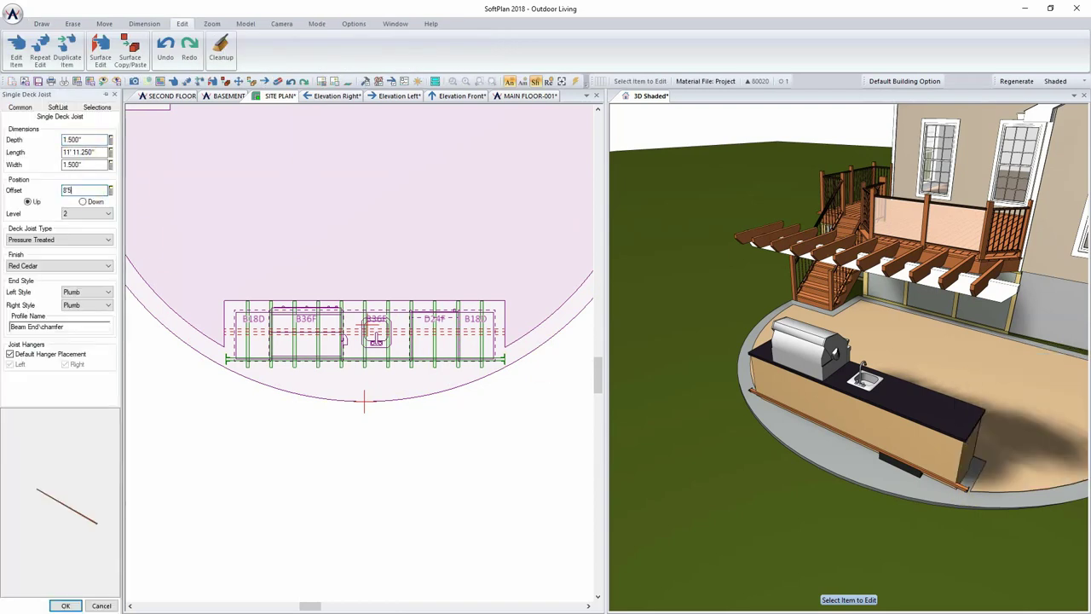
pyautogui.write("8'5")
pyautogui.press('Tab')
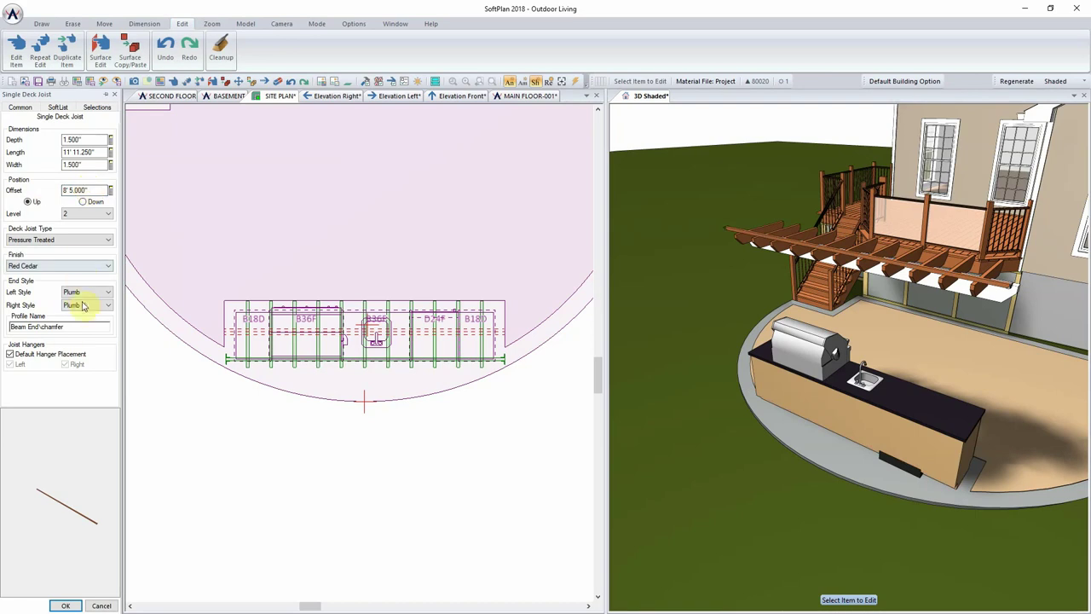
pyautogui.click(37, 355)
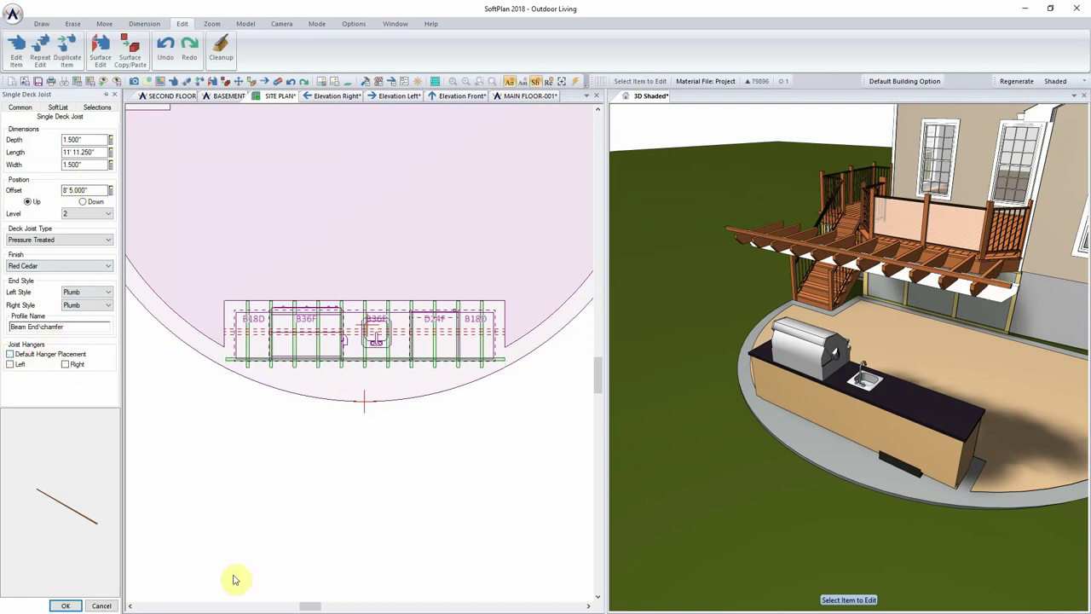
pyautogui.click(64, 605)
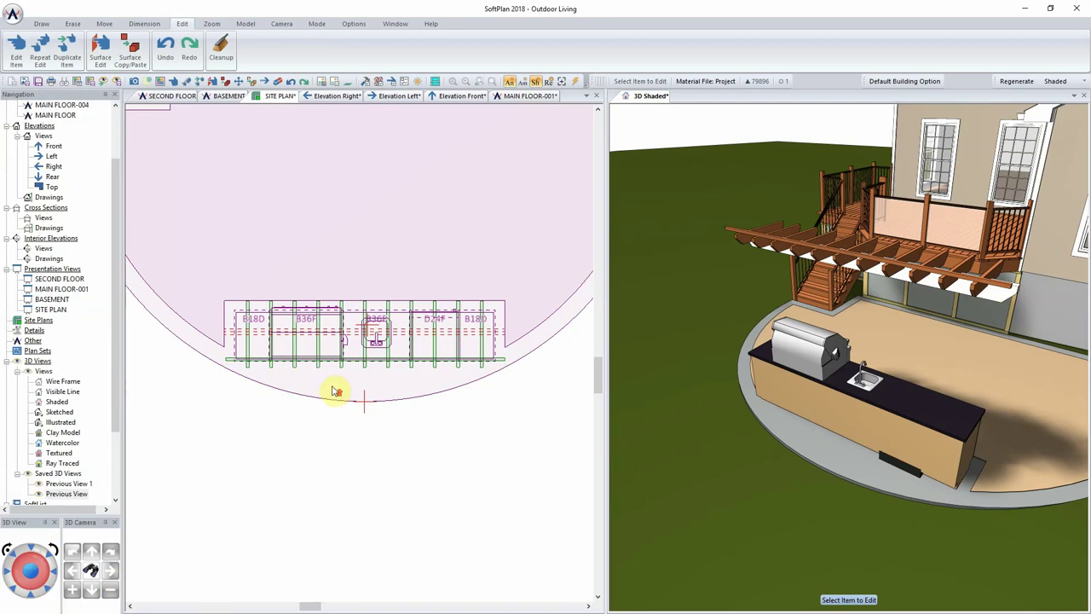
# Offset the single joist toward the patio at 6" spacing, repeated five times across the deck joists.
pyautogui.scroll(3, 309, 406)
pyautogui.moveTo(359, 347); pyautogui.dragTo(504, 413, button='middle')
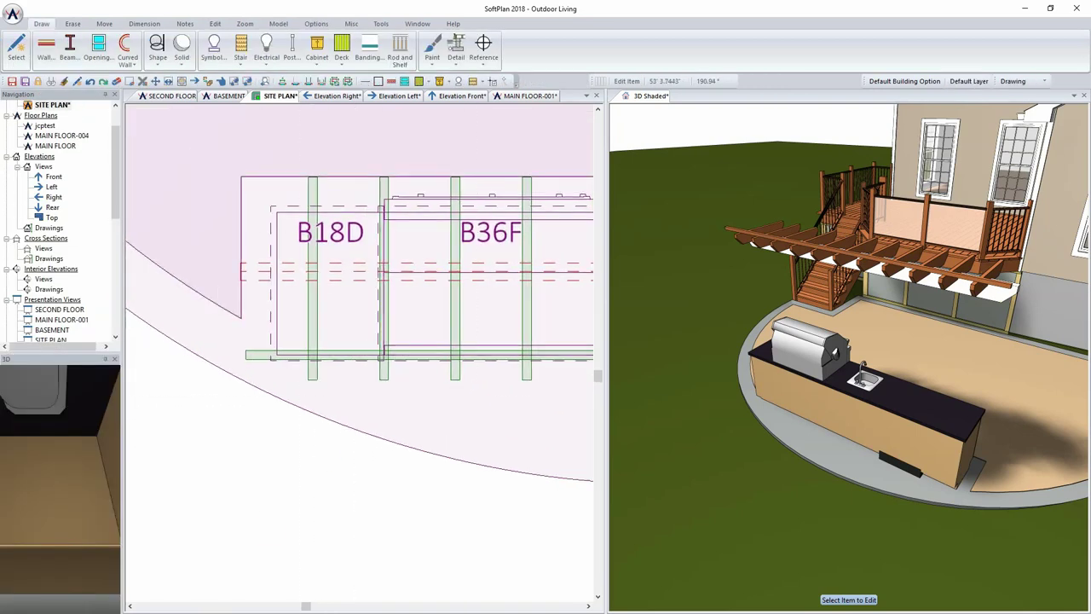
pyautogui.click(385, 25)
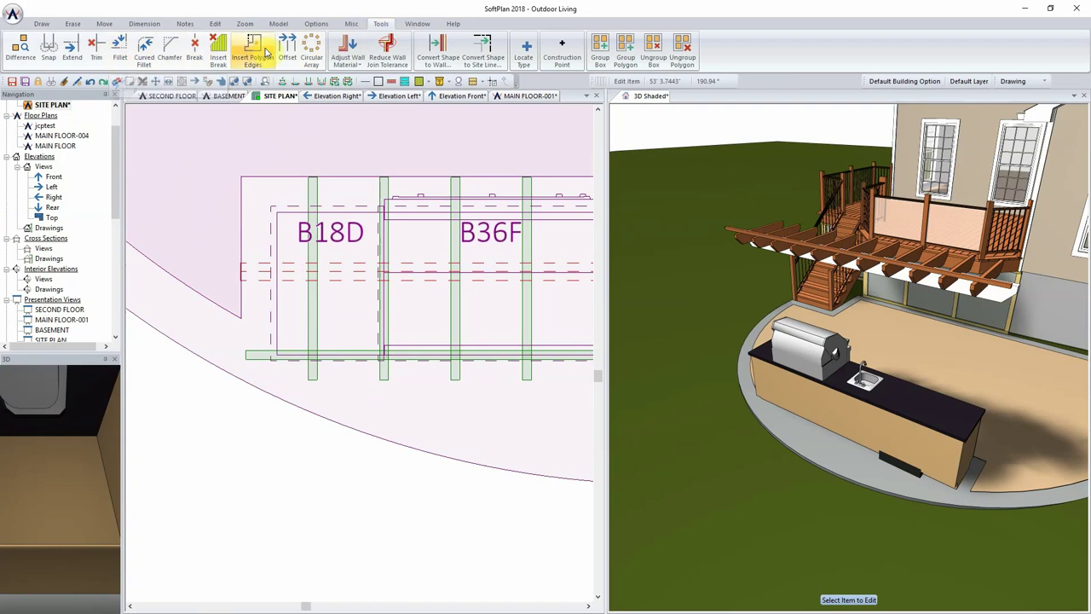
pyautogui.click(288, 50)
pyautogui.click(261, 354)
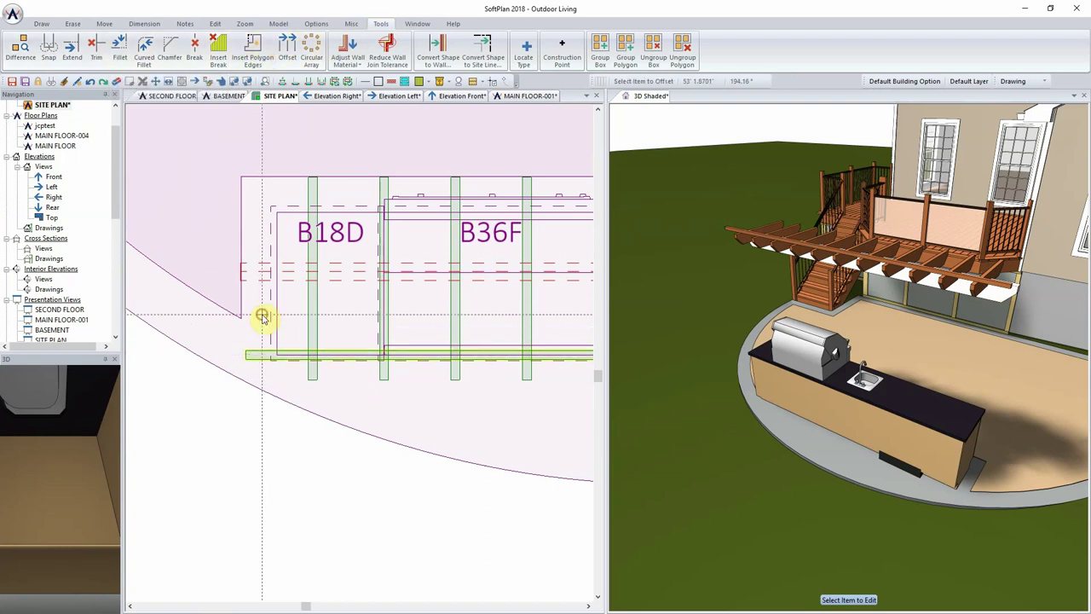
pyautogui.click(263, 316)
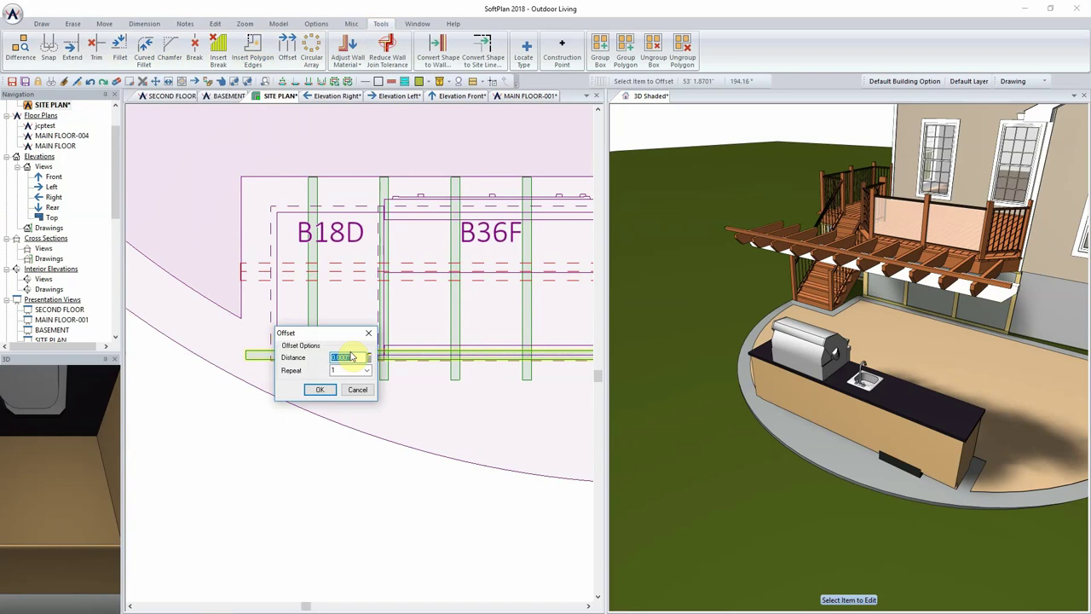
pyautogui.write("8'")
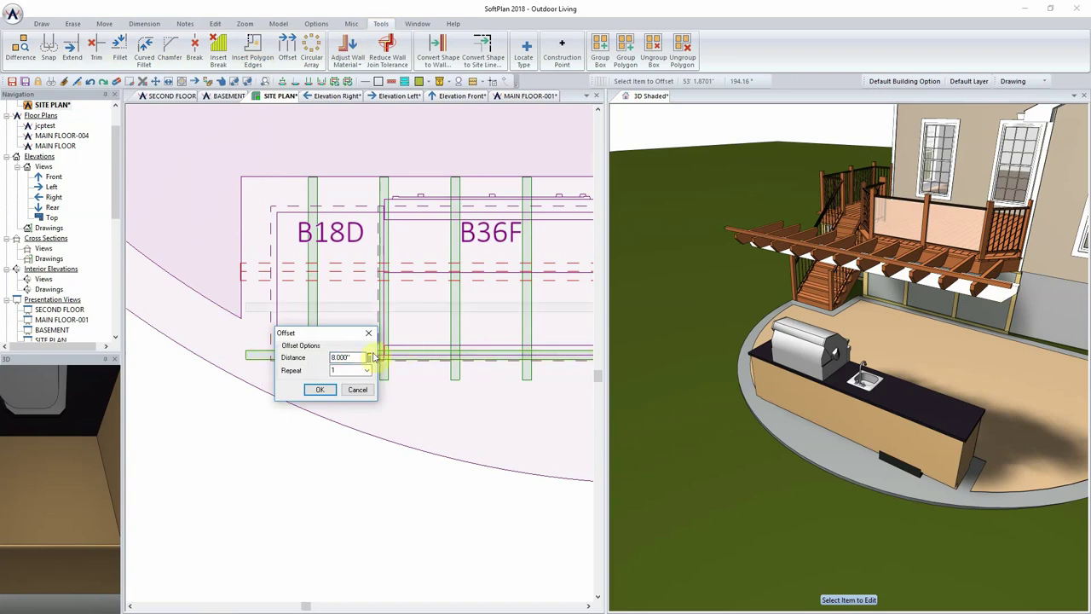
pyautogui.click(352, 357)
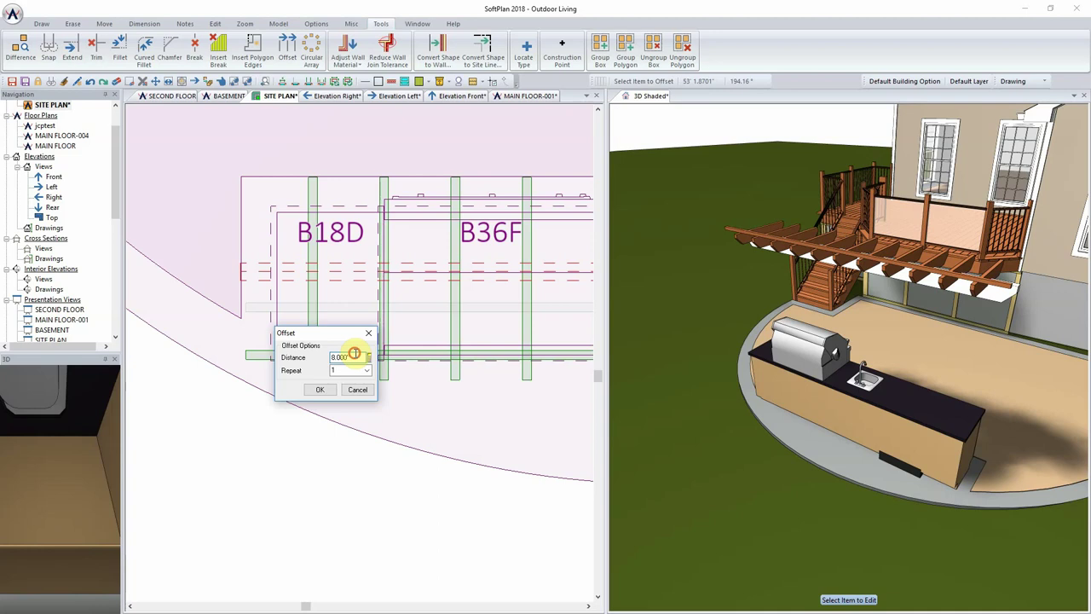
pyautogui.write('6')
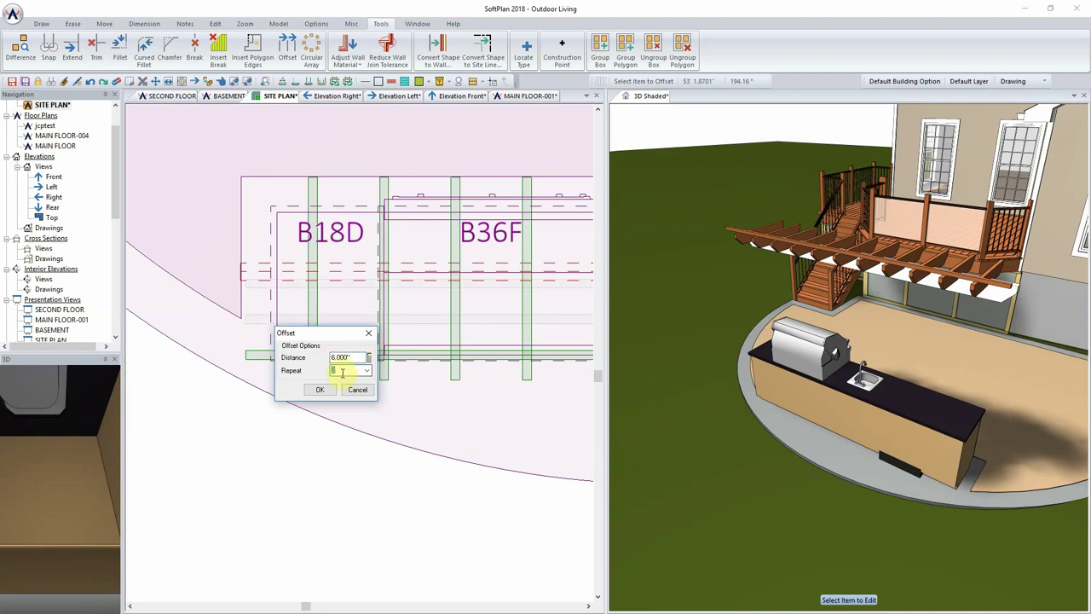
pyautogui.click(347, 372)
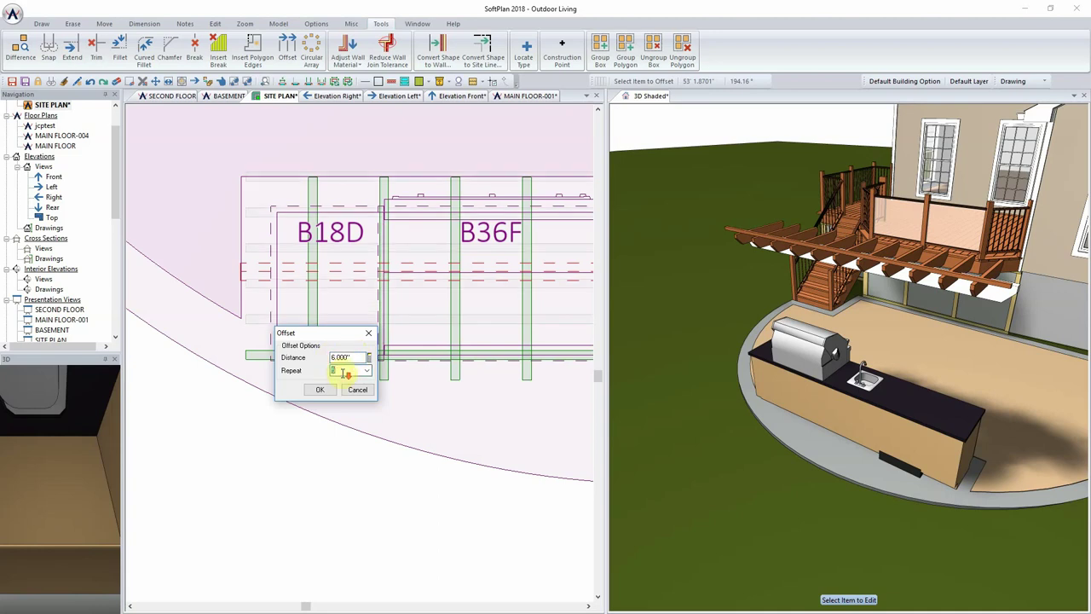
pyautogui.click(324, 390)
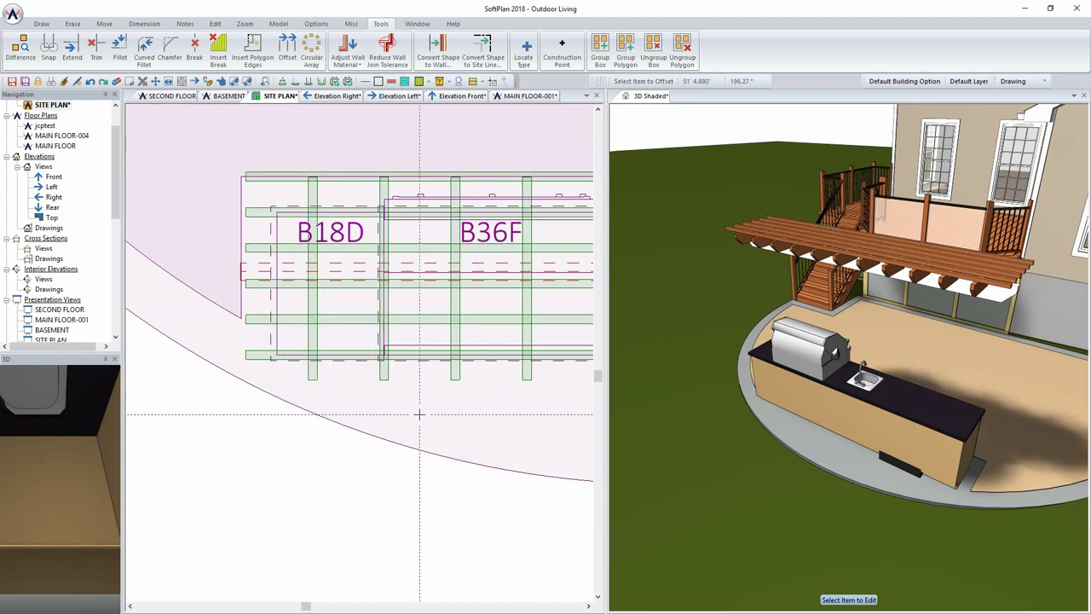
# Erase the last offset joist at the ends of the deck joists on the patio side.
pyautogui.scroll(2, 419, 418)
pyautogui.scroll(-3, 328, 421)
pyautogui.scroll(1, 377, 402)
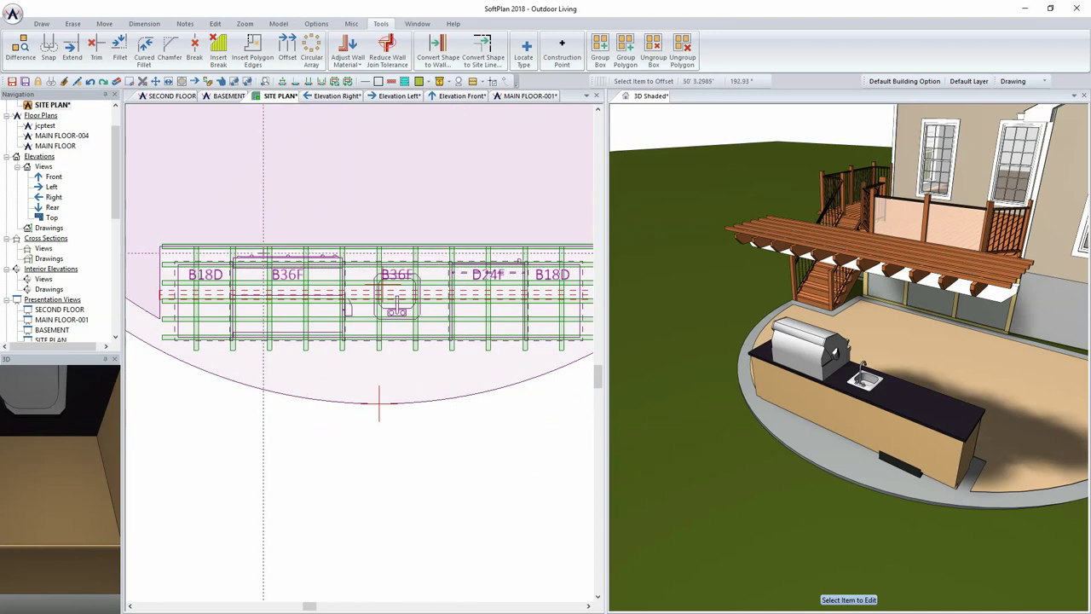
pyautogui.scroll(2, 379, 401)
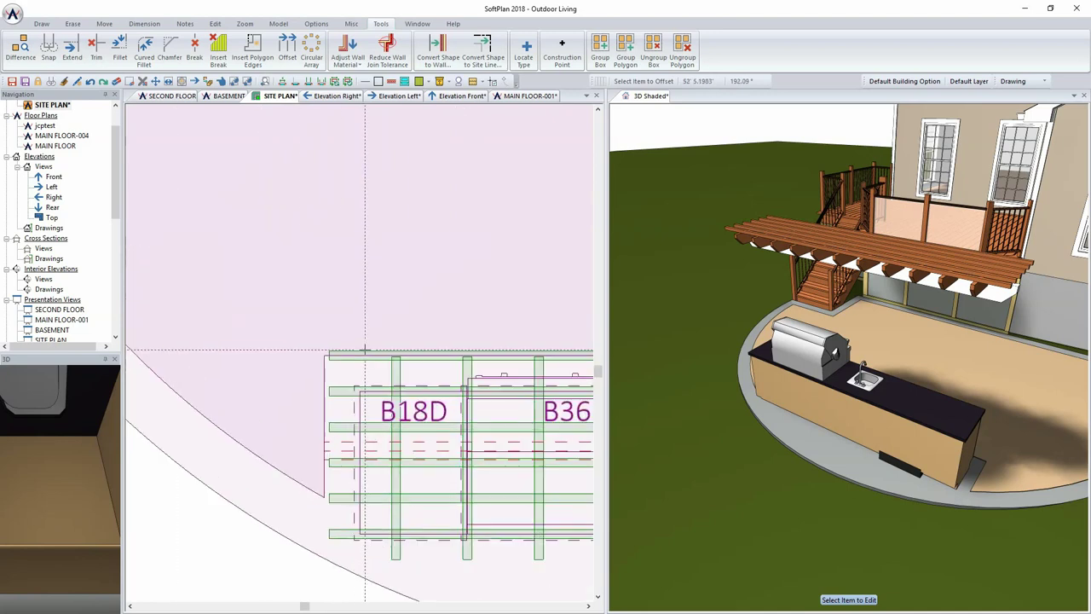
pyautogui.rightClick(366, 353)
pyautogui.moveTo(400, 362)
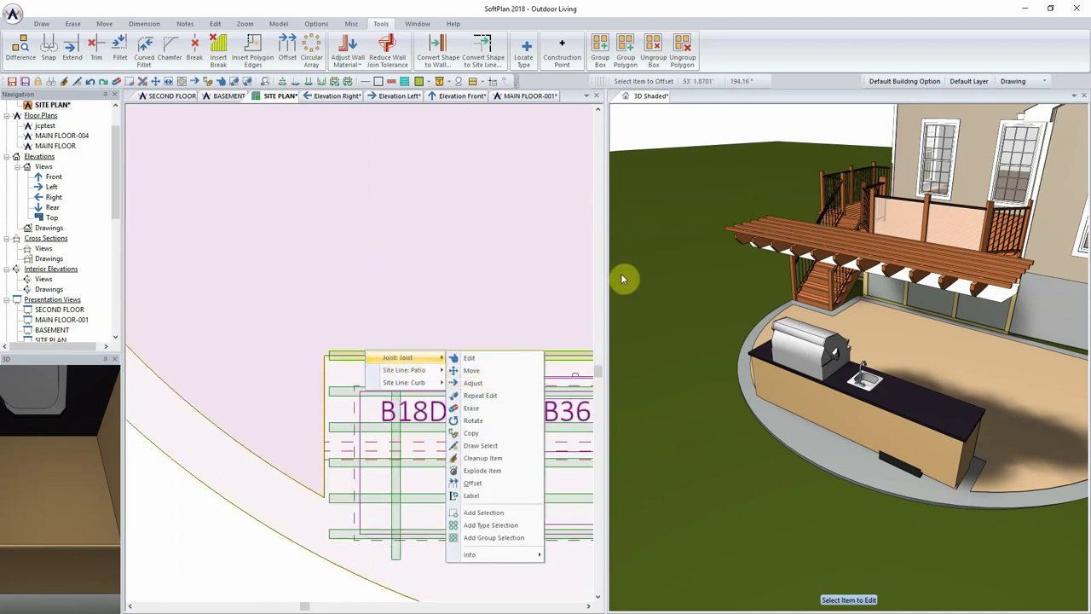
pyautogui.moveTo(968, 294); pyautogui.dragTo(920, 295)
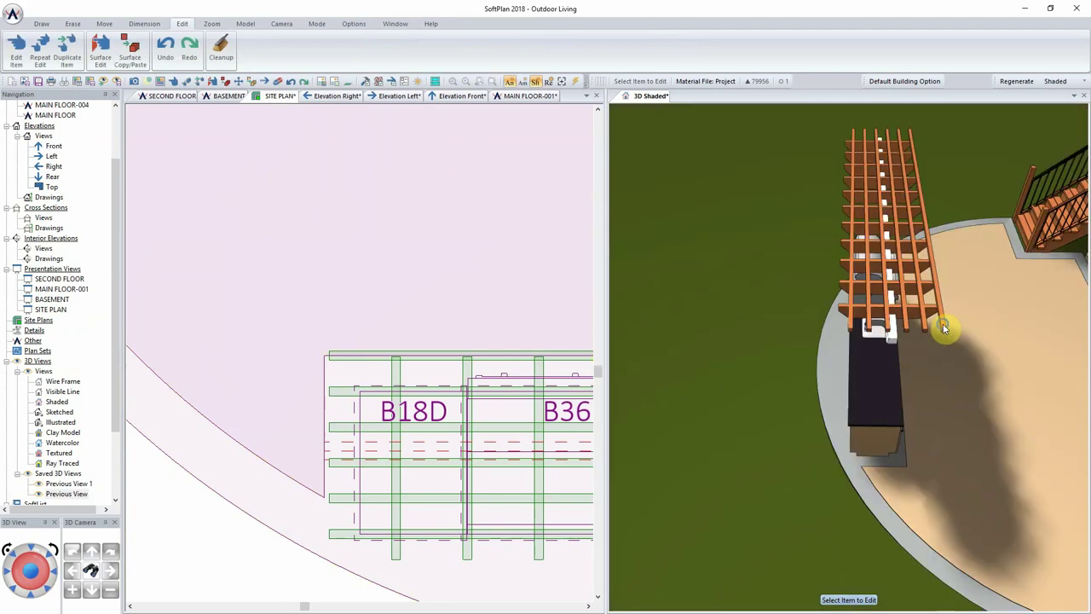
pyautogui.rightClick(944, 327)
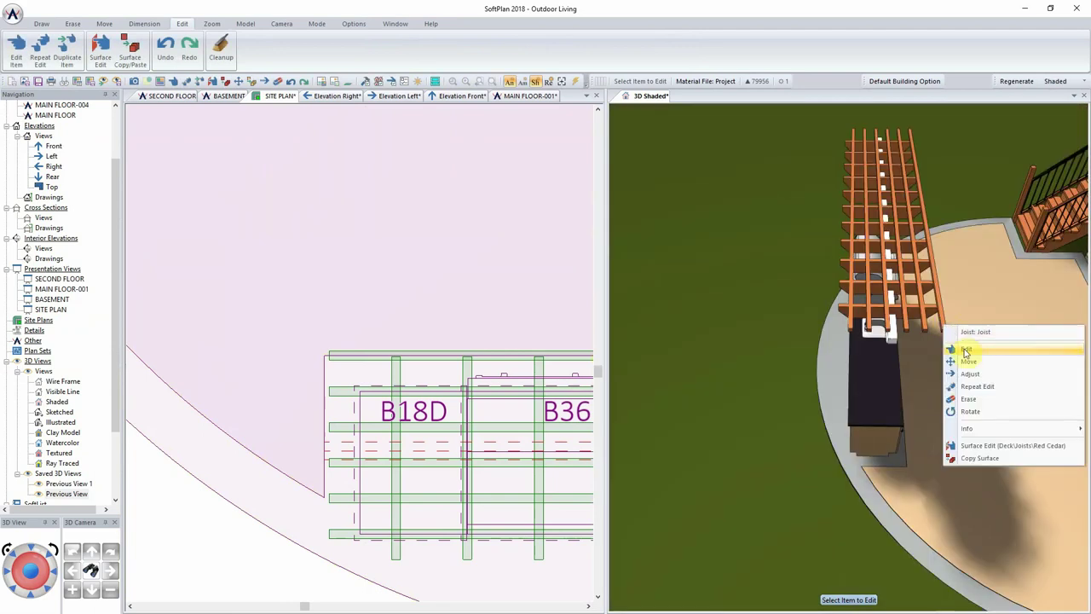
pyautogui.click(972, 399)
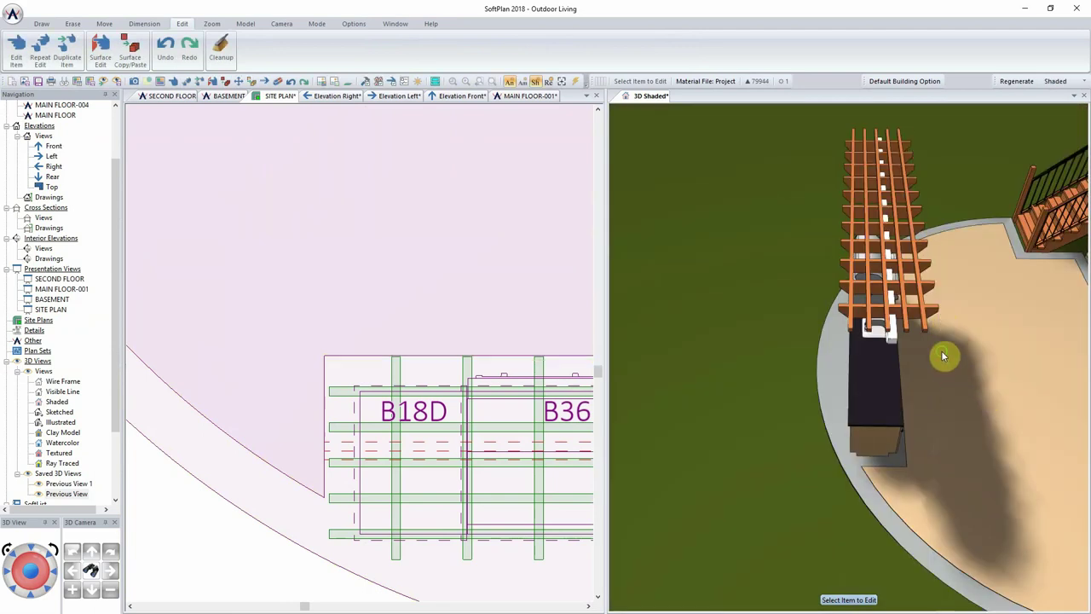
# Place a 4x4 pressure treated post from the Structural library on the beam's centreline at the B18D cabinet on the grill end.
pyautogui.moveTo(944, 356); pyautogui.dragTo(930, 353)
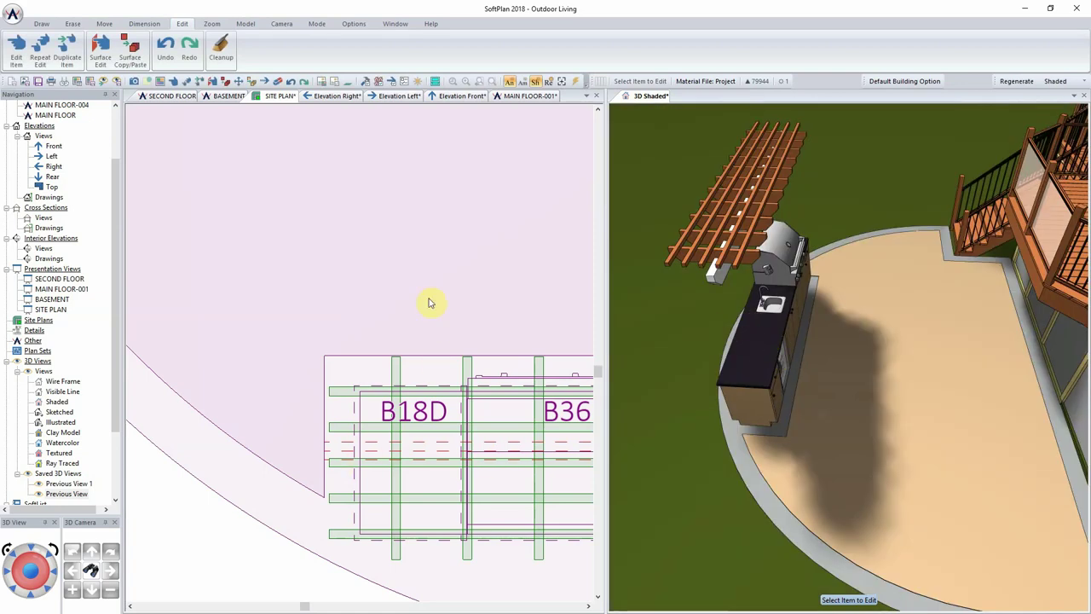
pyautogui.click(195, 577)
pyautogui.scroll(-3, 372, 447)
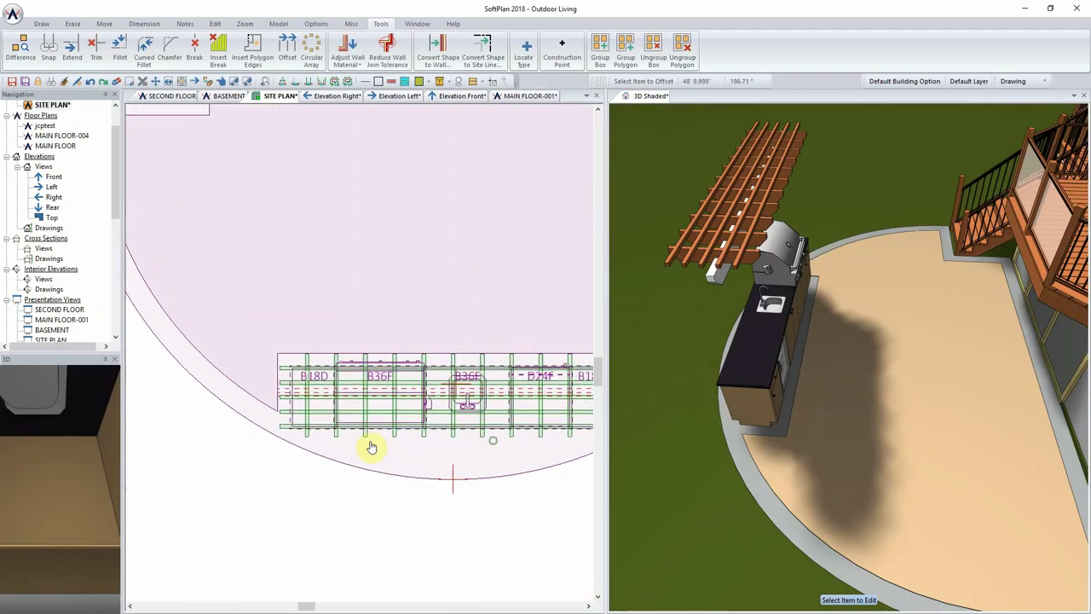
pyautogui.hscroll(2, 372, 447)
pyautogui.moveTo(772, 175); pyautogui.dragTo(706, 228)
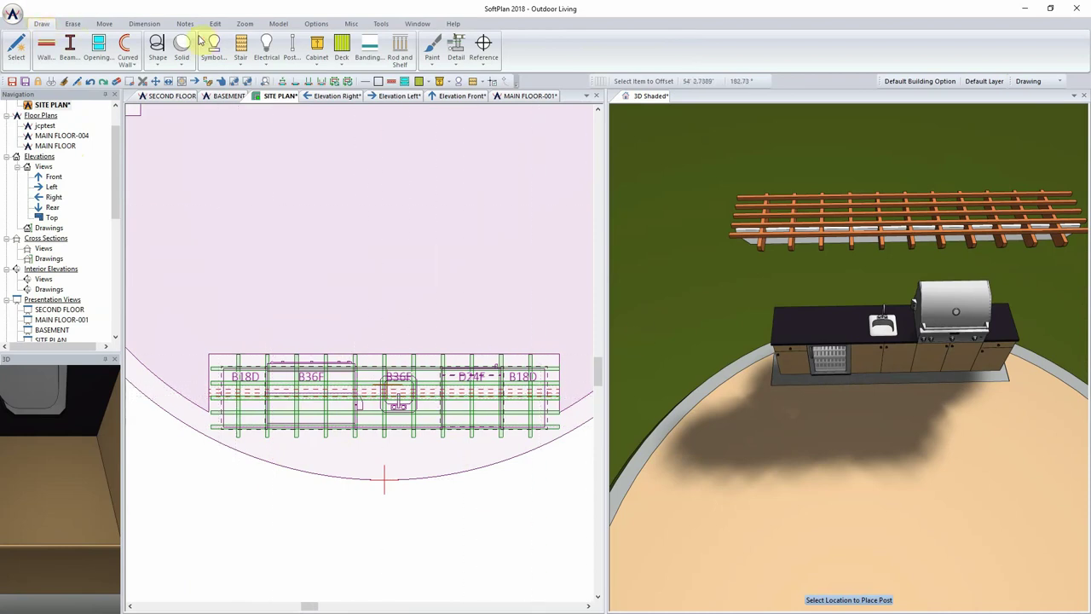
pyautogui.click(291, 44)
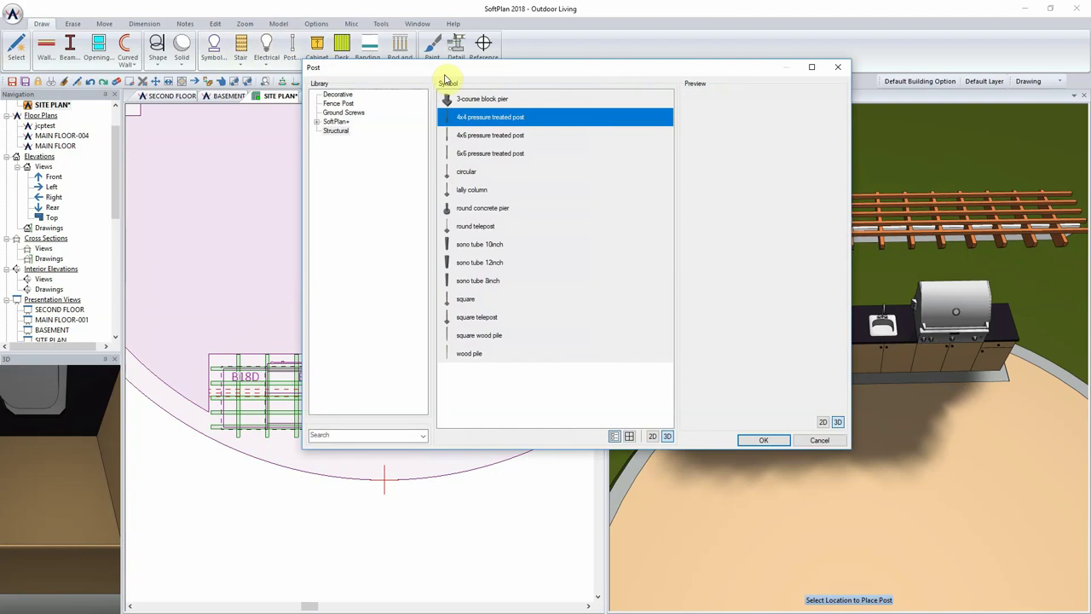
pyautogui.click(347, 95)
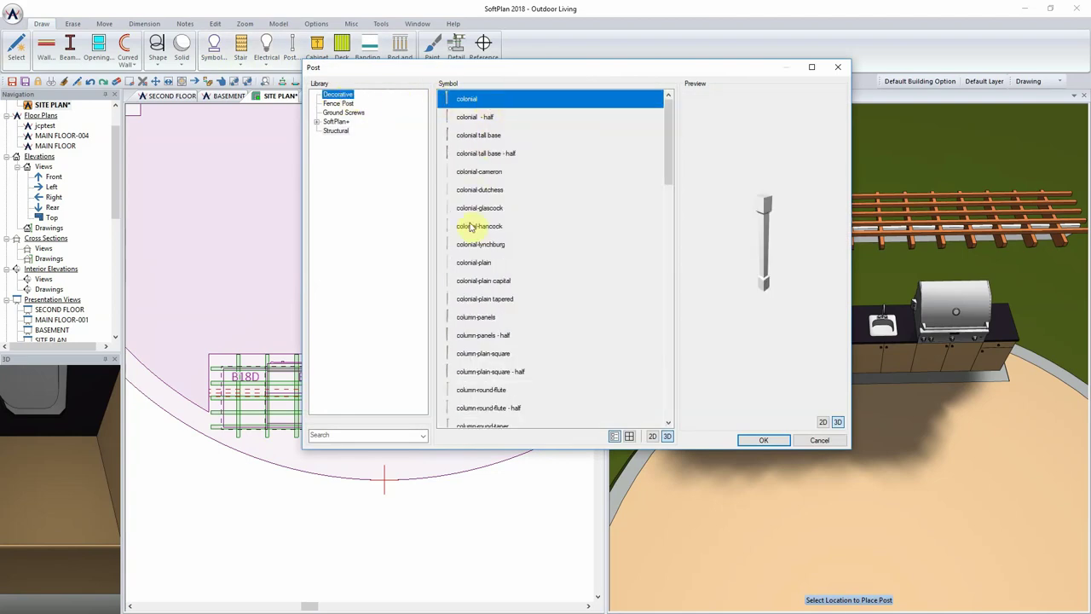
pyautogui.click(337, 130)
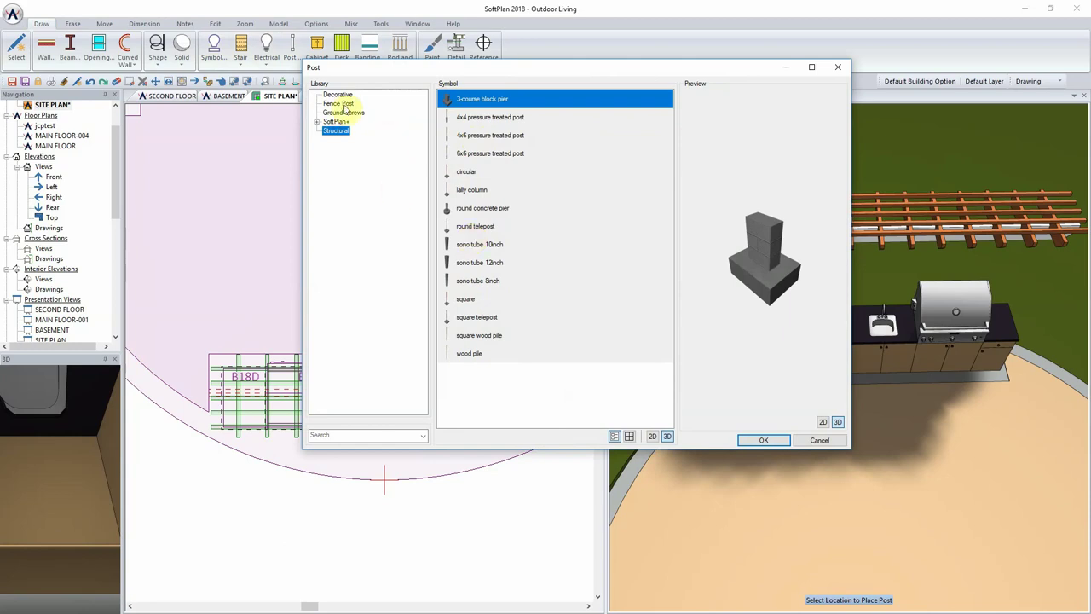
pyautogui.click(495, 119)
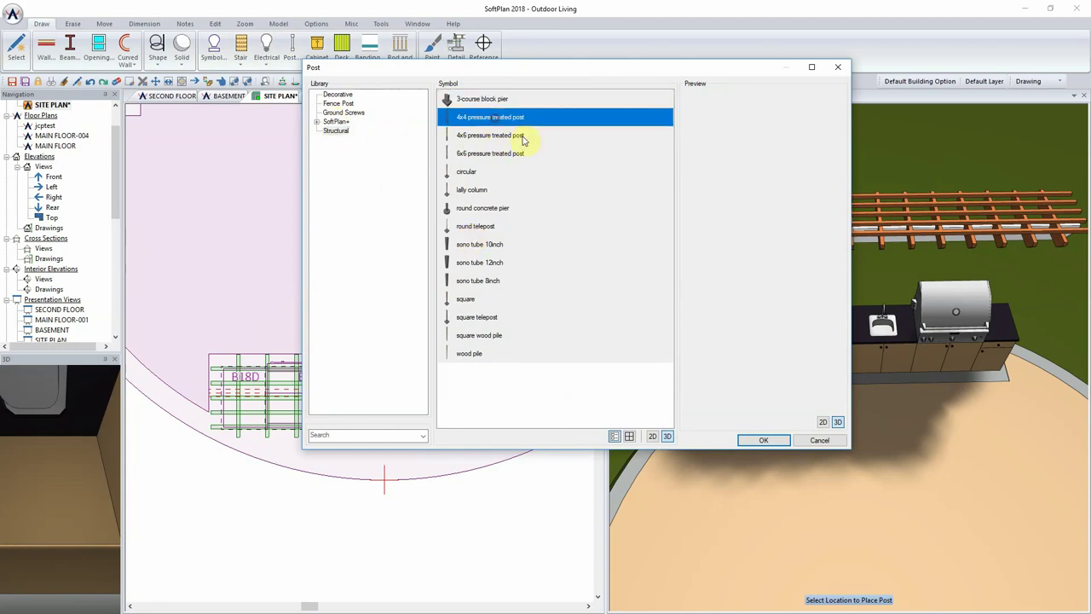
pyautogui.click(763, 442)
pyautogui.scroll(4, 341, 327)
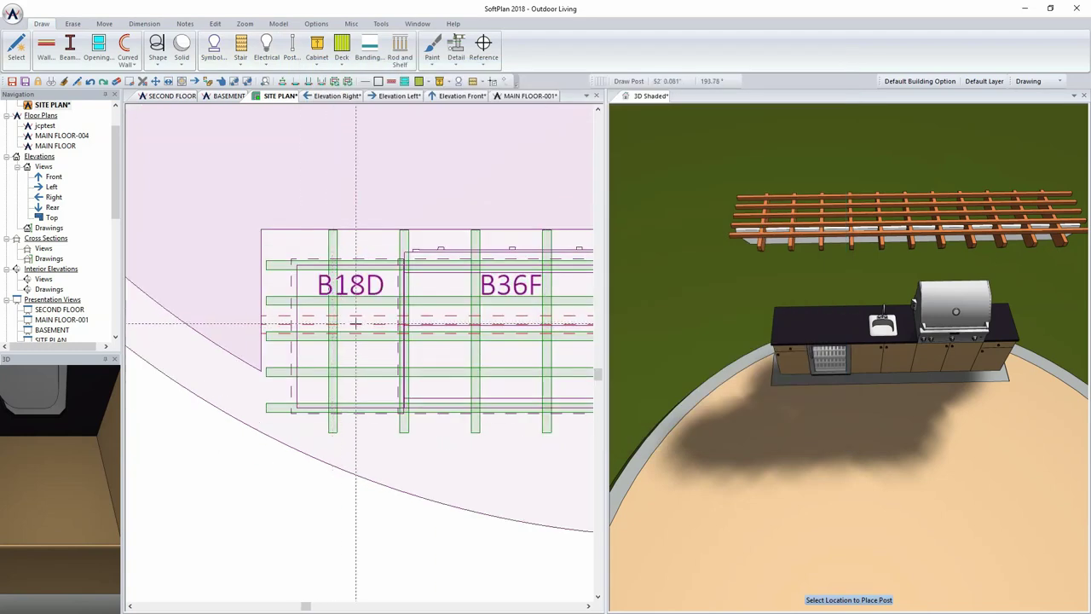
pyautogui.click(359, 324)
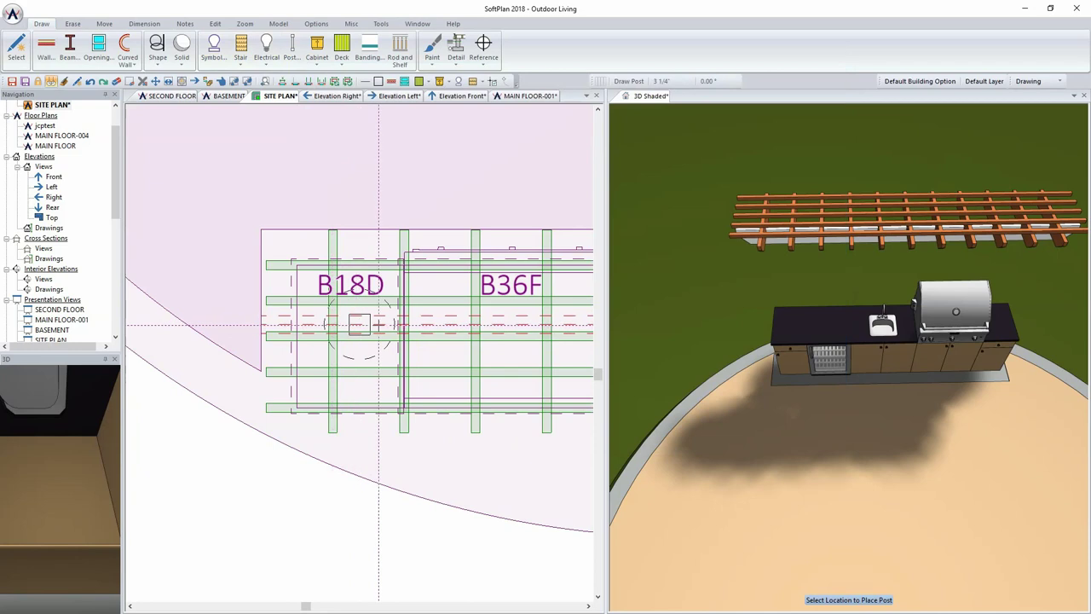
# Place a matching 4x4 post on the beam's centreline at the B18D cabinet on the wine cooler end.
pyautogui.scroll(-2, 477, 332)
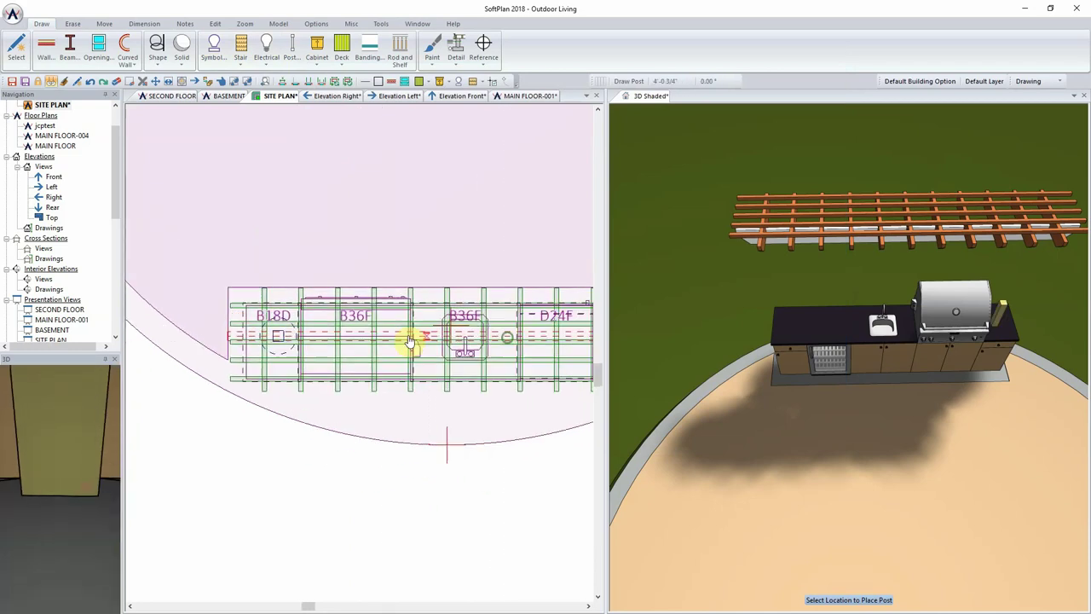
pyautogui.moveTo(410, 341); pyautogui.dragTo(256, 337, button='middle')
pyautogui.scroll(3, 356, 335)
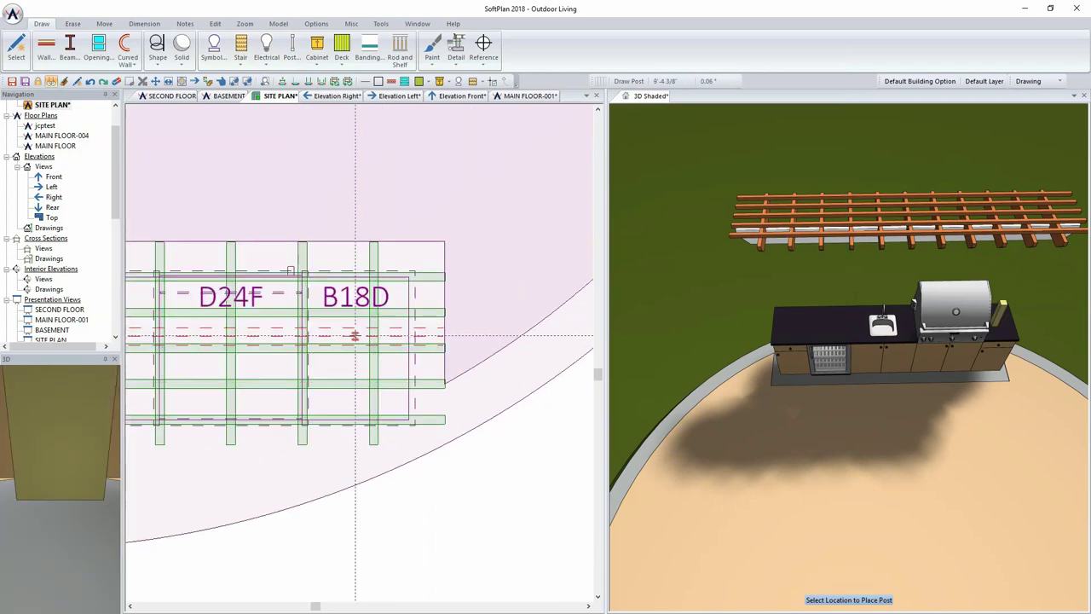
pyautogui.click(356, 335)
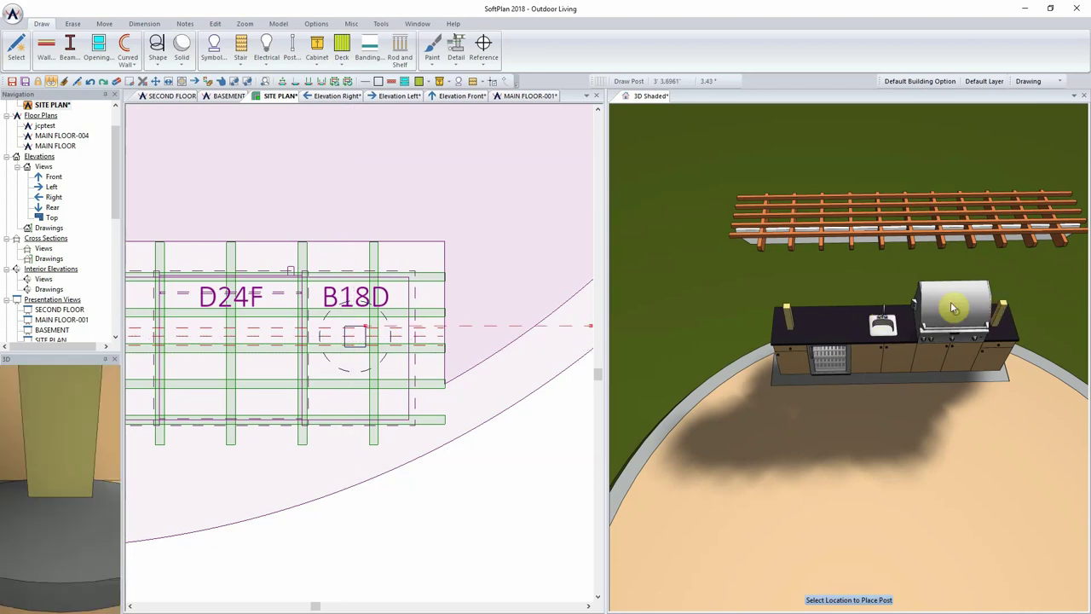
# Edit the post at the wine cooler end, removing its pad and setting its elevation offset to 28.5" down.
pyautogui.click(788, 320)
pyautogui.rightClick(785, 314)
pyautogui.click(810, 344)
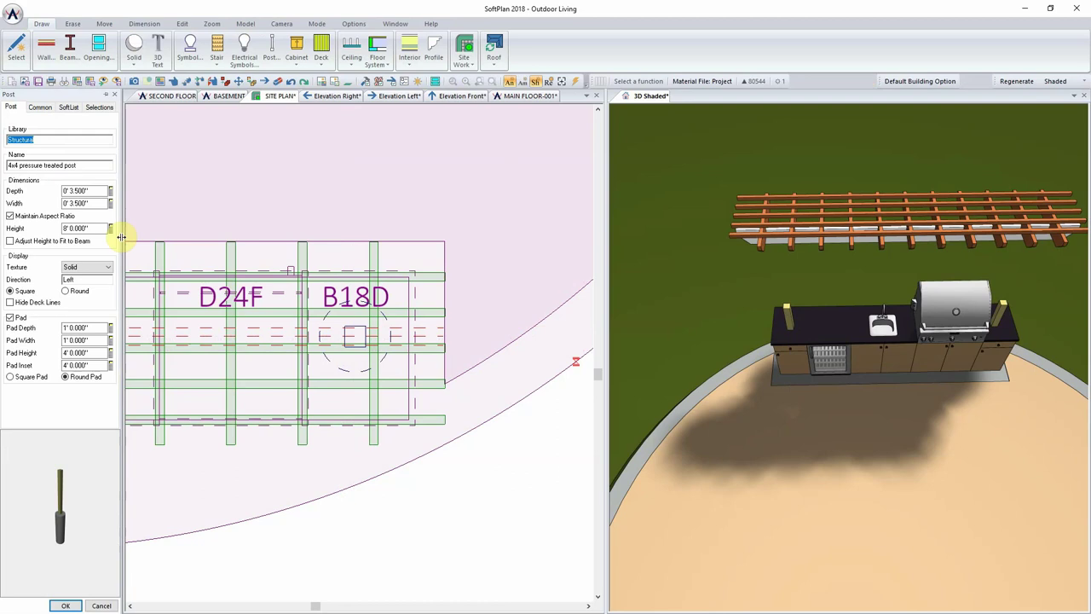
pyautogui.click(10, 317)
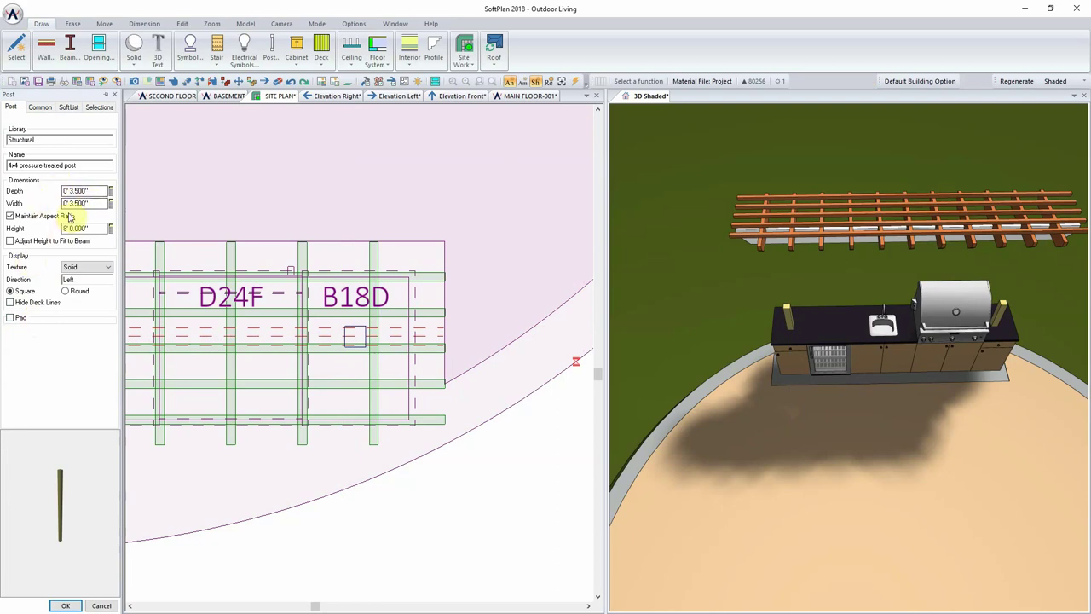
pyautogui.click(40, 108)
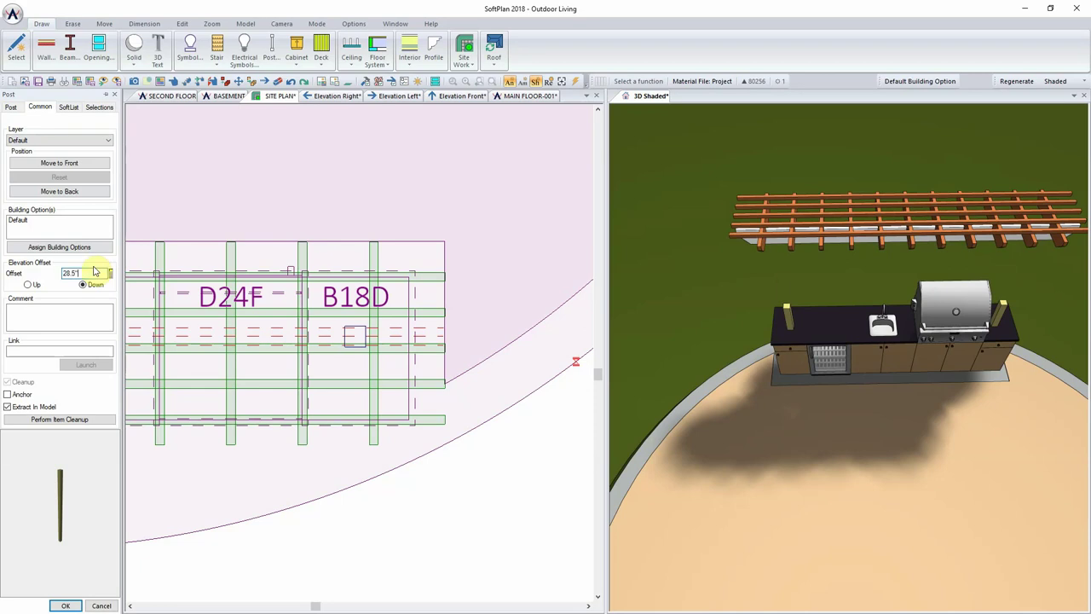
pyautogui.press('Return')
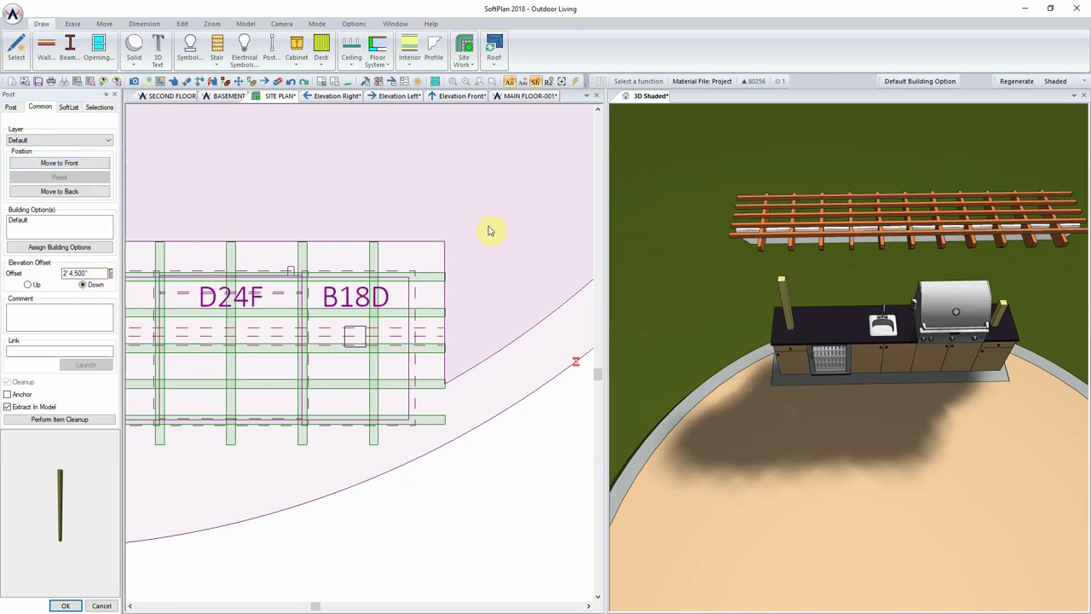
# Make the wine cooler end post adjust its height to fit the beam and apply the edit.
pyautogui.click(11, 108)
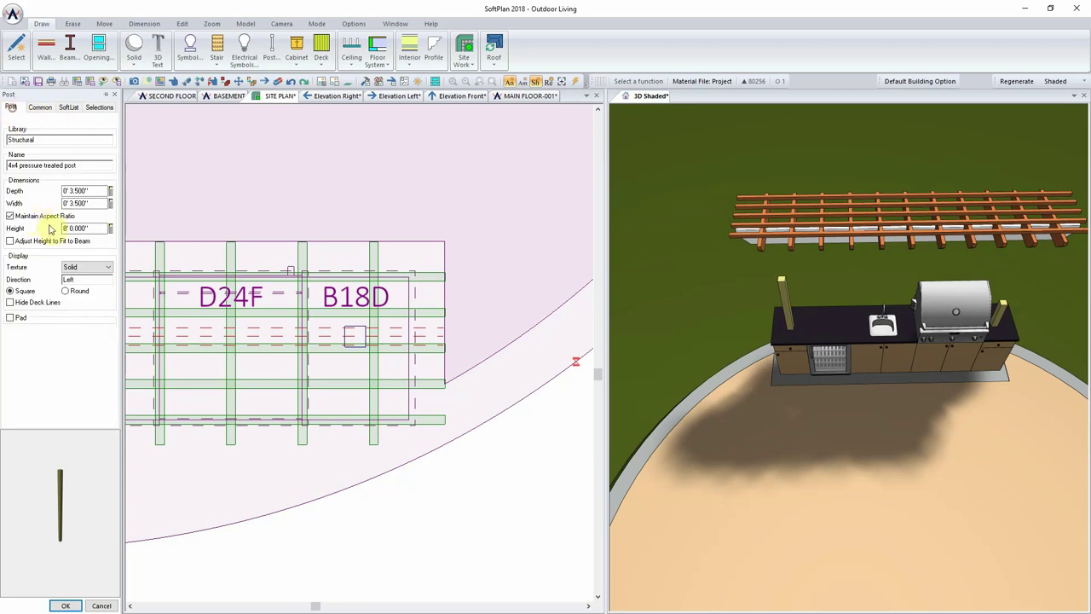
pyautogui.click(28, 241)
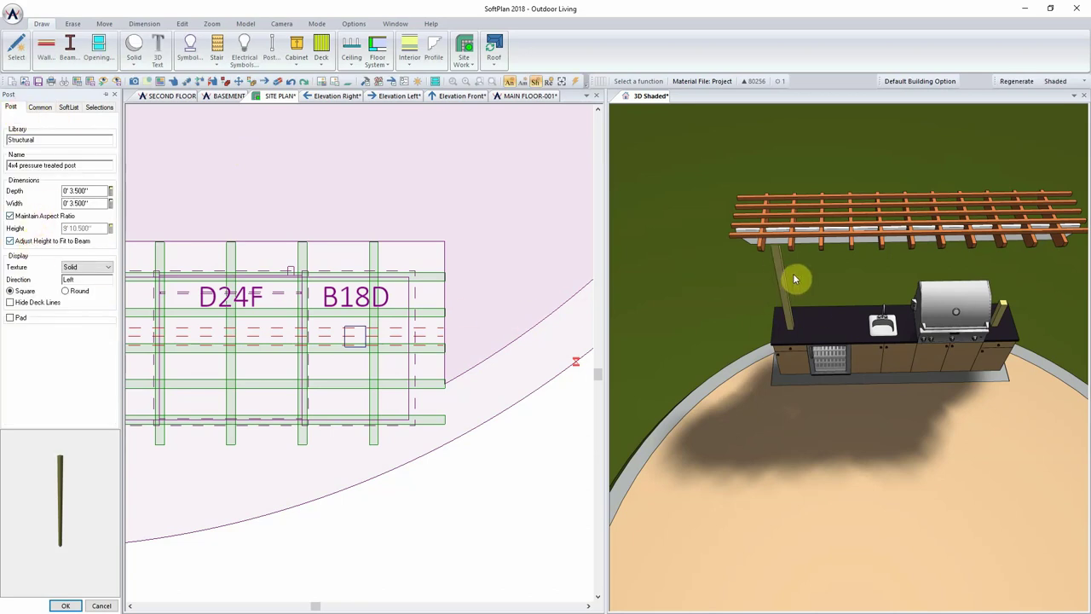
pyautogui.click(65, 606)
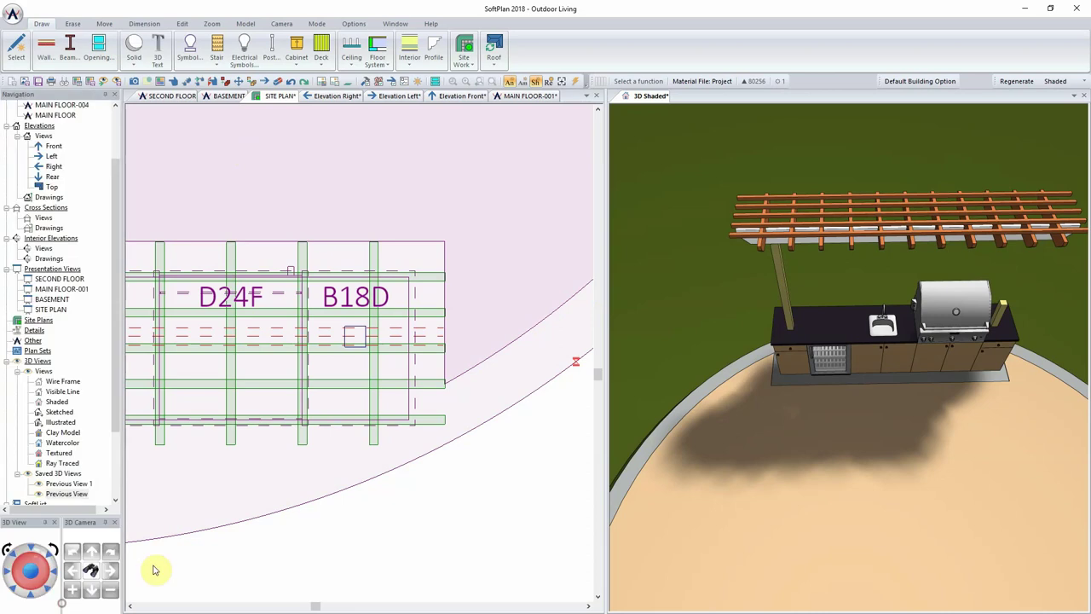
# Repeat the last edit on the grill-end post and inspect both posts under the pergola in 3D.
pyautogui.rightClick(1001, 316)
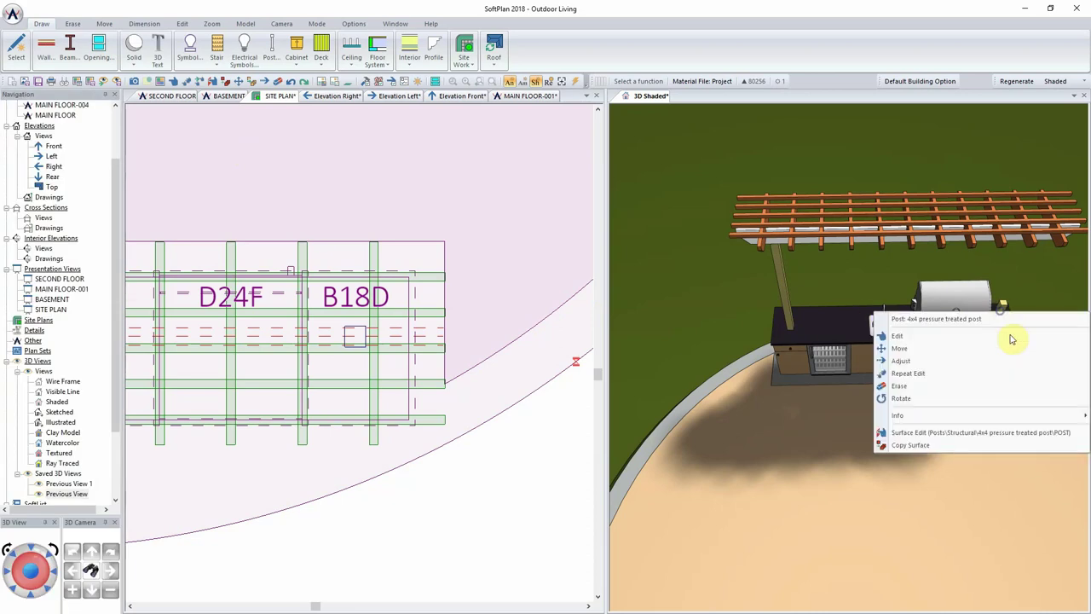
pyautogui.click(988, 375)
pyautogui.moveTo(971, 335); pyautogui.dragTo(889, 305)
pyautogui.moveTo(875, 306); pyautogui.dragTo(776, 306)
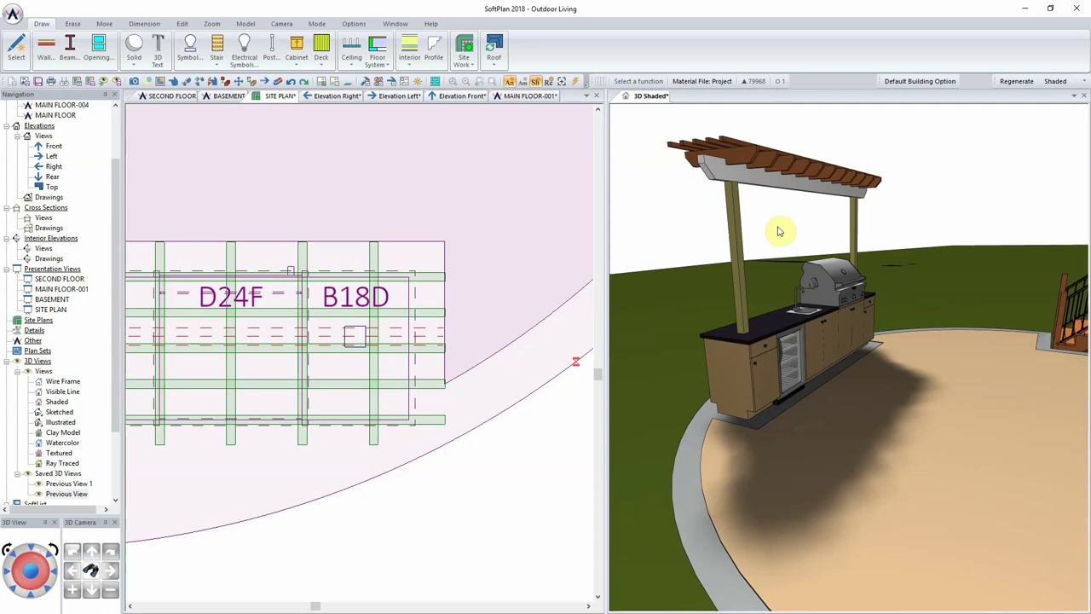
pyautogui.moveTo(742, 298); pyautogui.dragTo(775, 295)
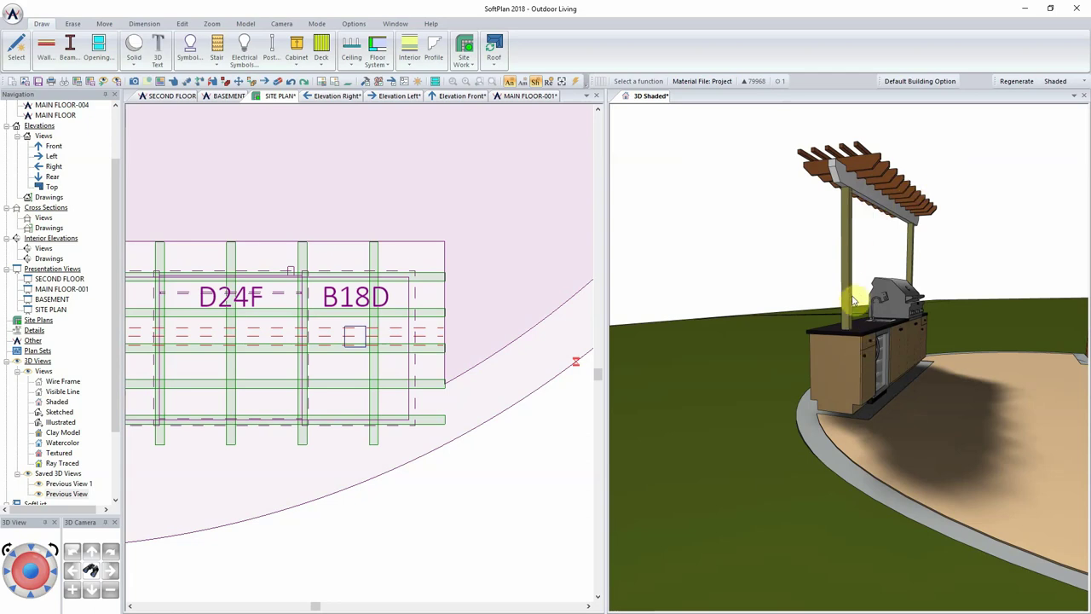
pyautogui.scroll(2, 853, 305)
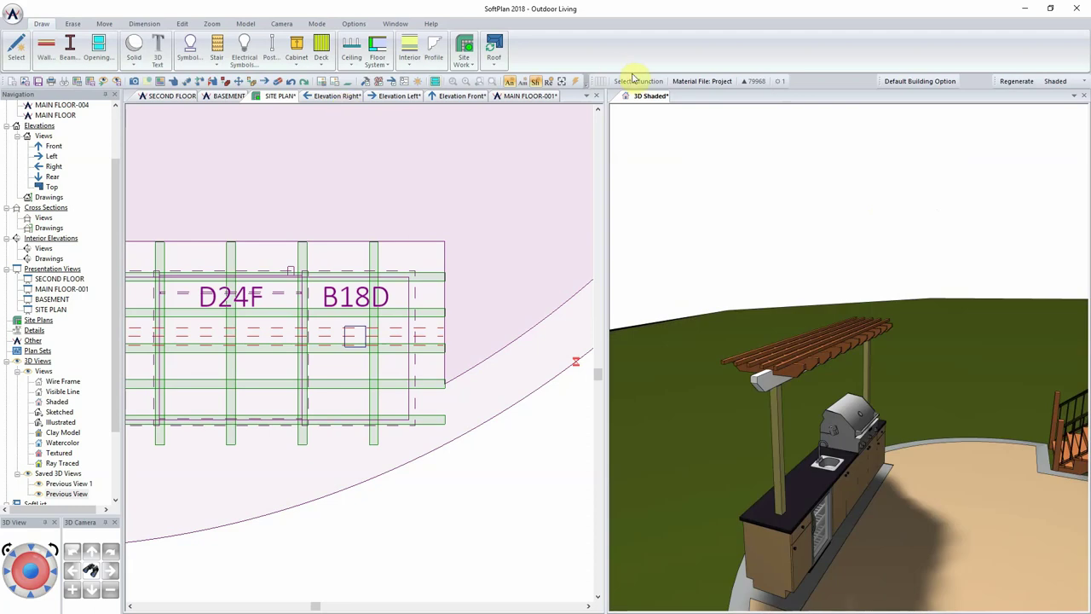
# Return to the site plan and save the drawing.
pyautogui.click(384, 483)
pyautogui.scroll(-3, 385, 452)
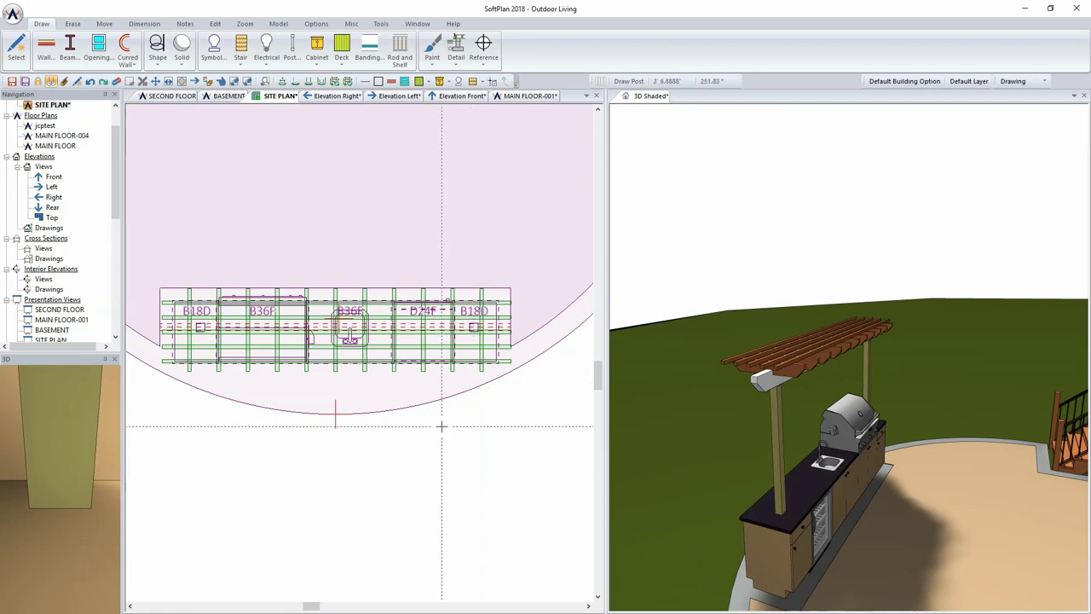
pyautogui.click(12, 81)
# Open the site plan's drawing options at the wall definition editor.
pyautogui.moveTo(341, 515); pyautogui.dragTo(360, 352, button='middle')
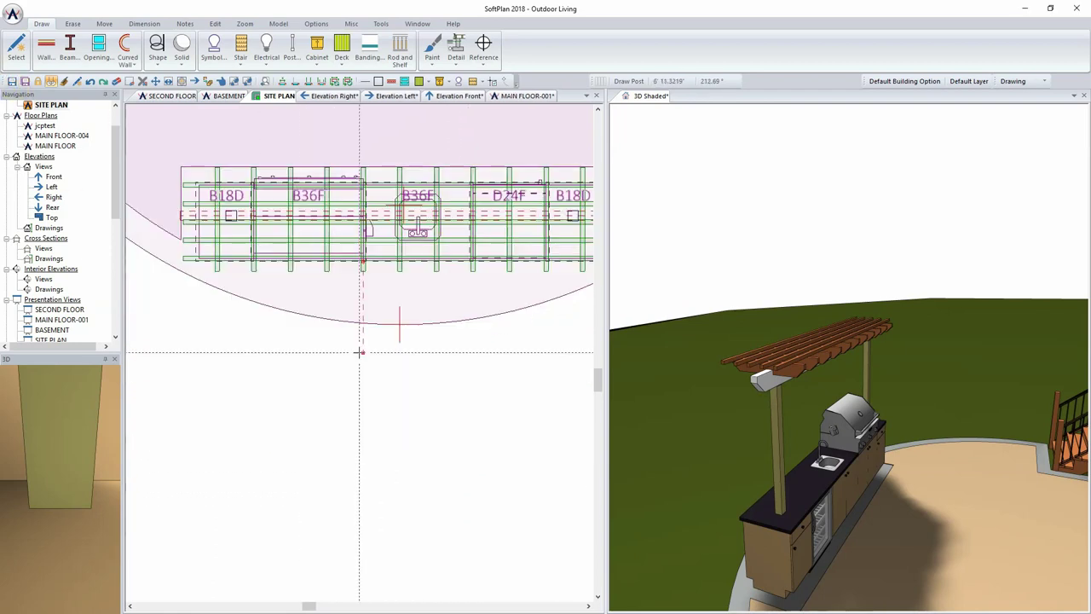
pyautogui.scroll(1, 348, 368)
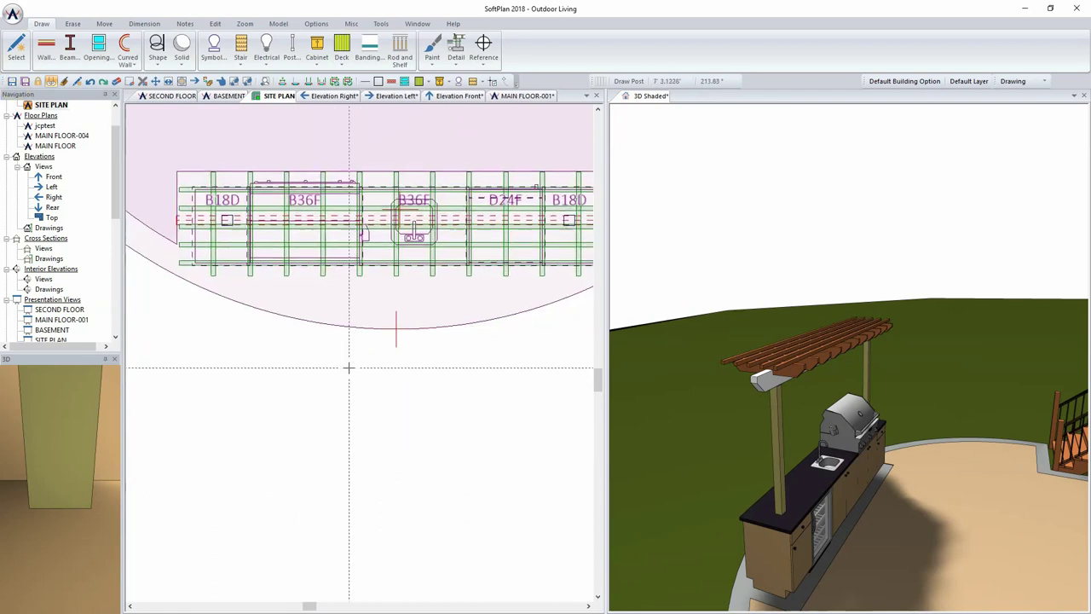
pyautogui.click(14, 16)
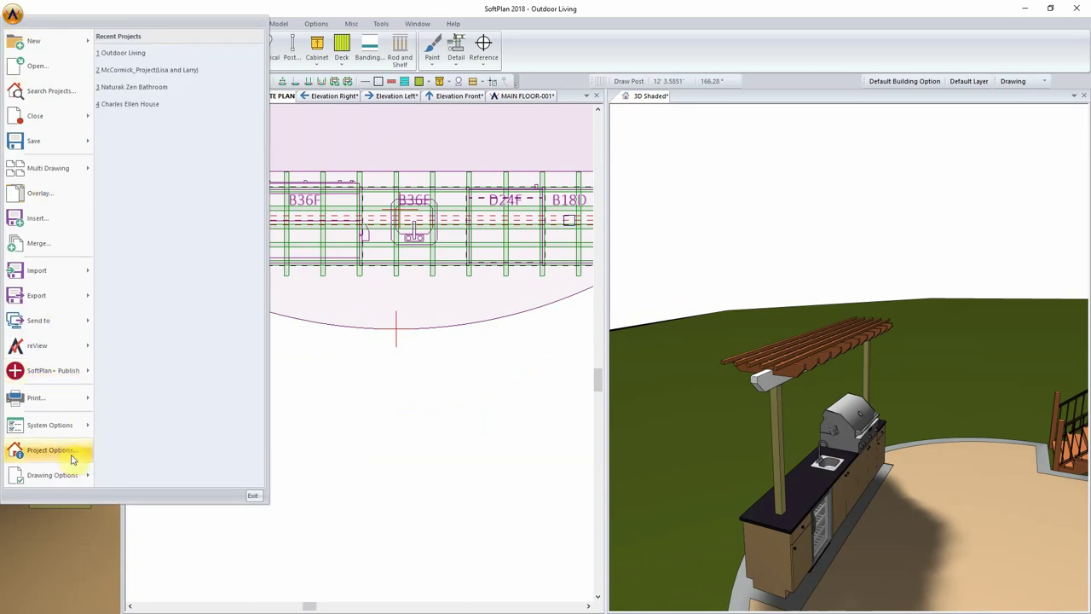
pyautogui.moveTo(68, 480)
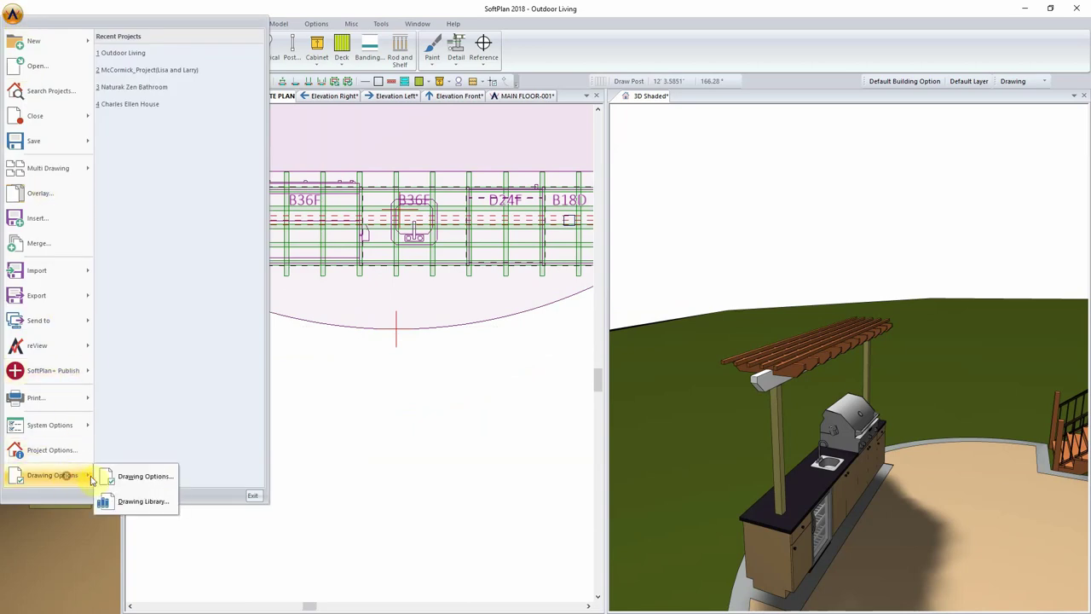
pyautogui.click(164, 482)
pyautogui.moveTo(148, 15); pyautogui.dragTo(567, 127)
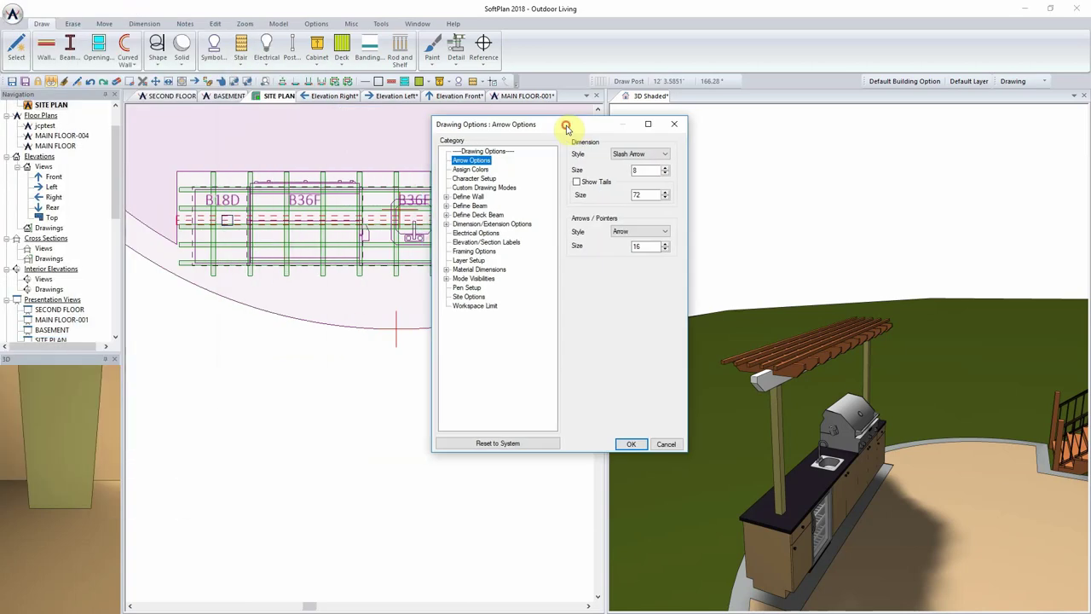
pyautogui.click(446, 197)
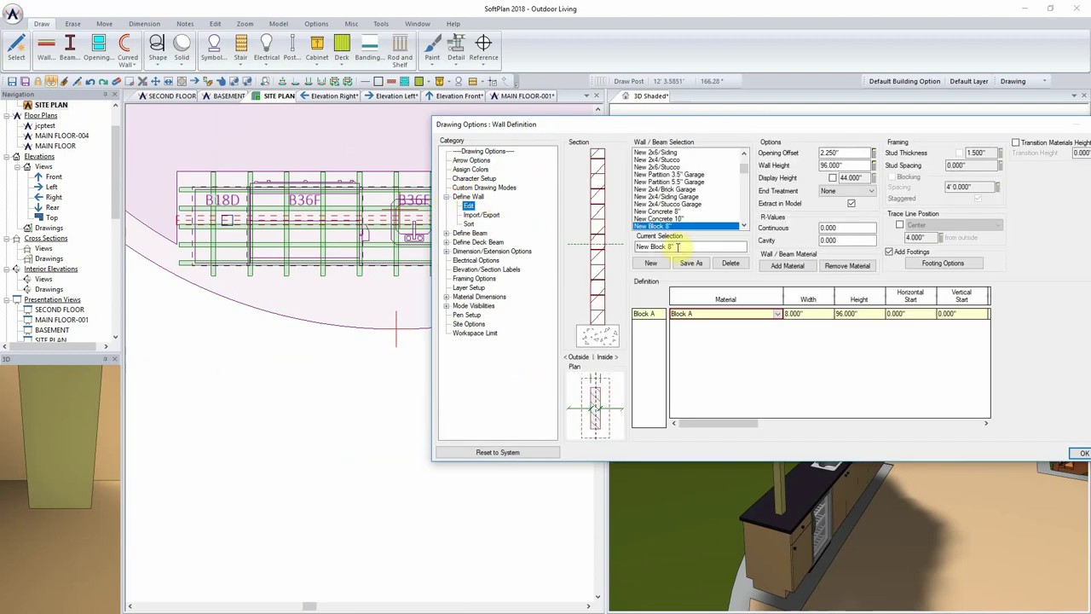
# Create a new wall definition named 4" Stone Veneer.
pyautogui.moveTo(743, 167)
pyautogui.mouseDown()
pyautogui.moveTo(750, 187)
pyautogui.moveTo(749, 160)
pyautogui.moveTo(747, 182)
pyautogui.mouseUp()
pyautogui.click(684, 204)
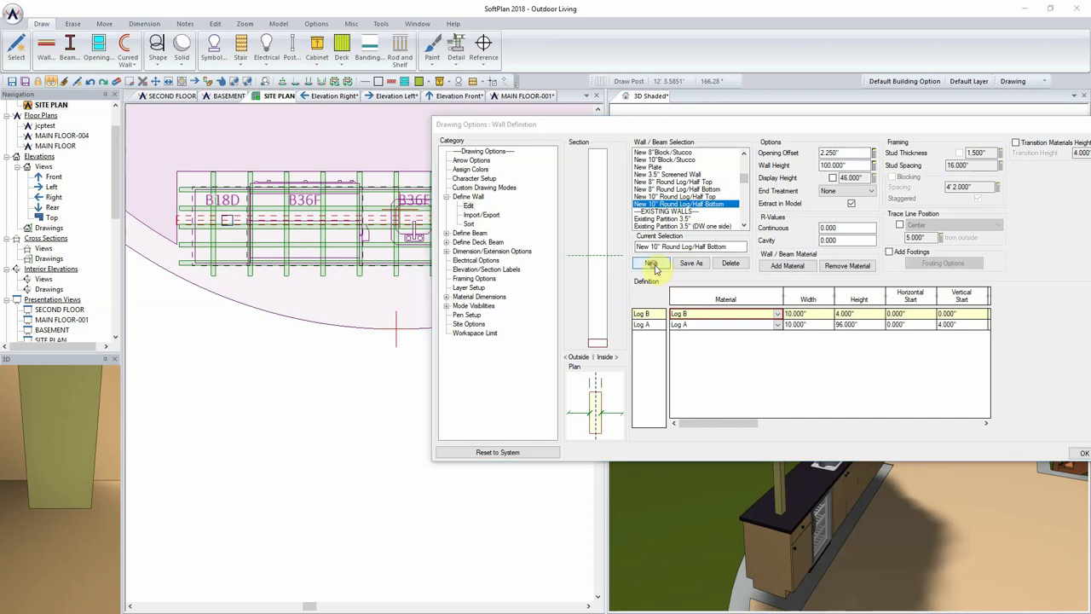
pyautogui.click(650, 263)
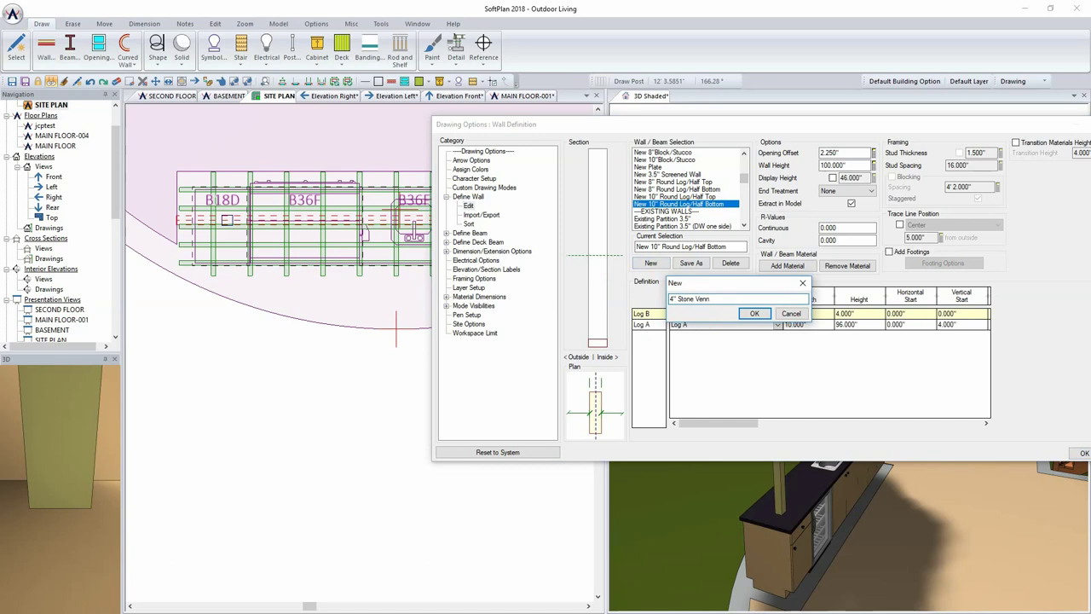
pyautogui.click(753, 315)
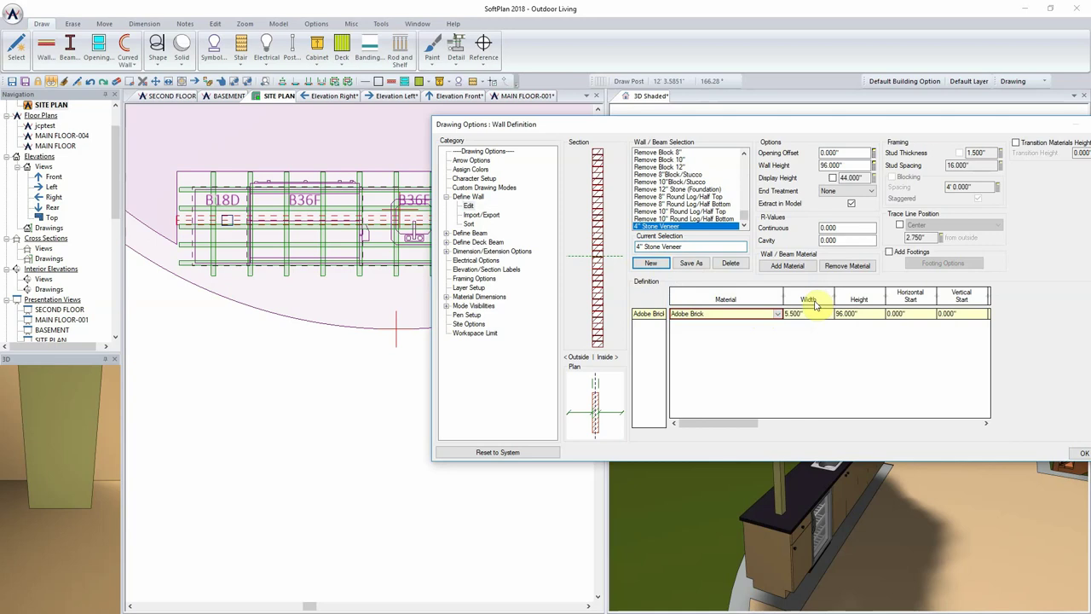
# Set the width of the 4" Stone Veneer wall's material layer to 4".
pyautogui.moveTo(816, 126); pyautogui.dragTo(614, 104)
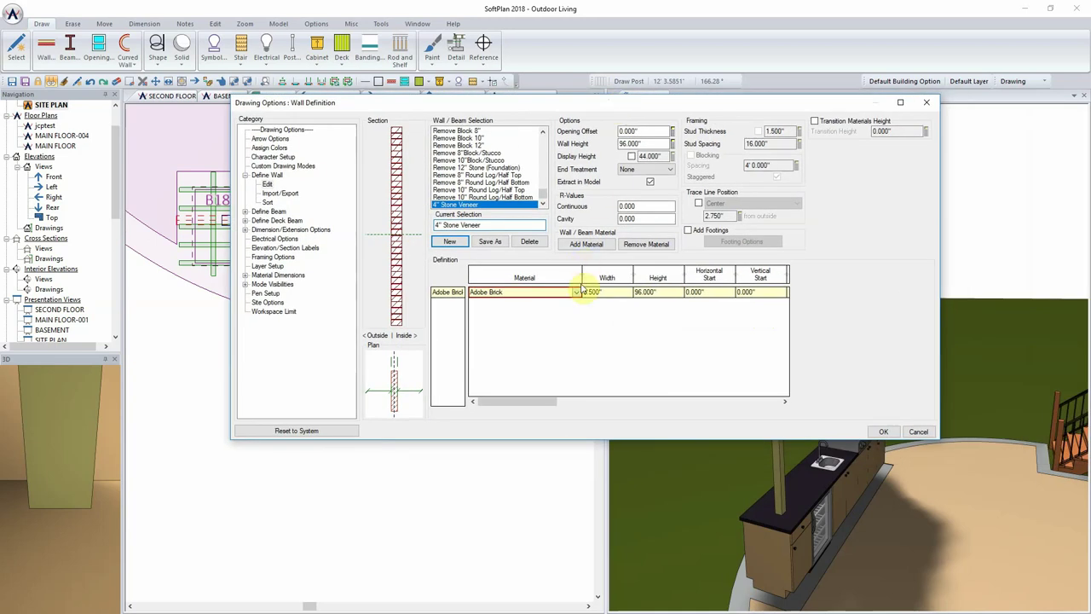
pyautogui.click(609, 292)
pyautogui.press('Return')
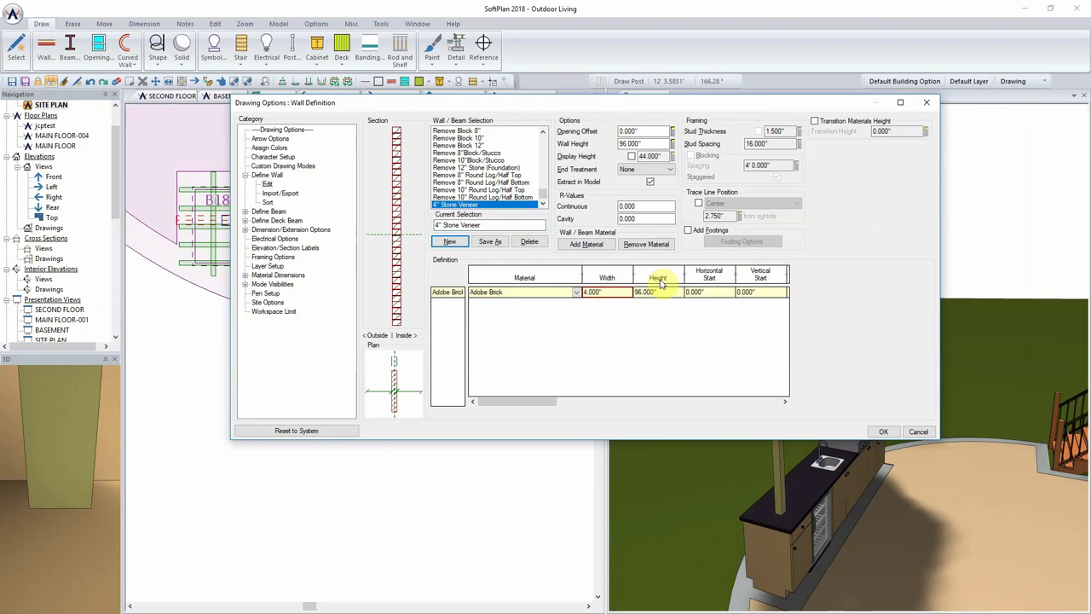
# Set the 4" Stone Veneer wall's material to Stone-Man Made and accept the wall definition.
pyautogui.click(577, 293)
pyautogui.moveTo(578, 320); pyautogui.dragTo(580, 489)
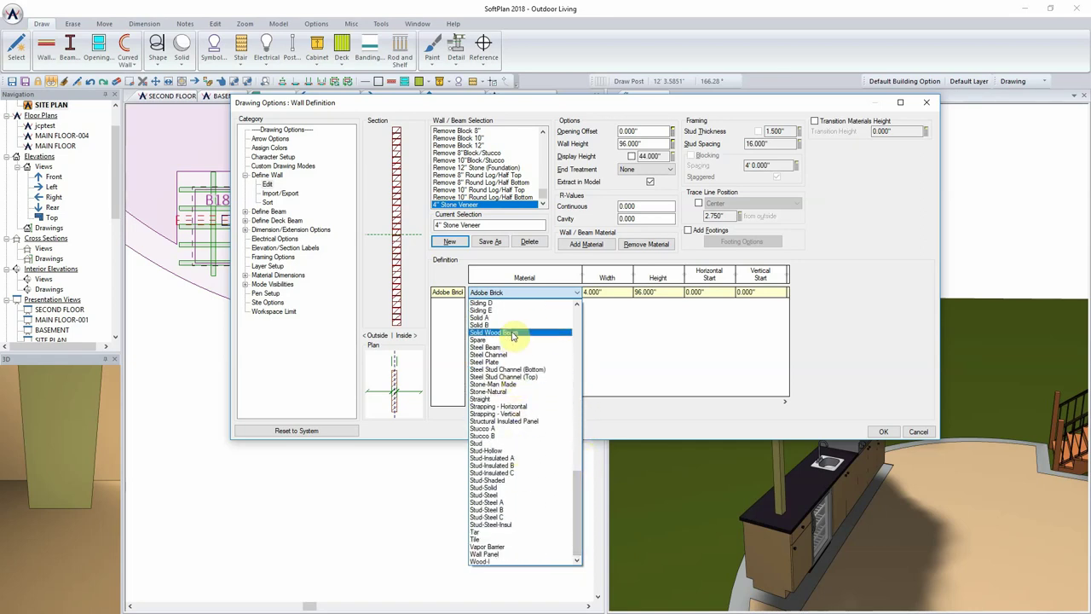
pyautogui.click(509, 385)
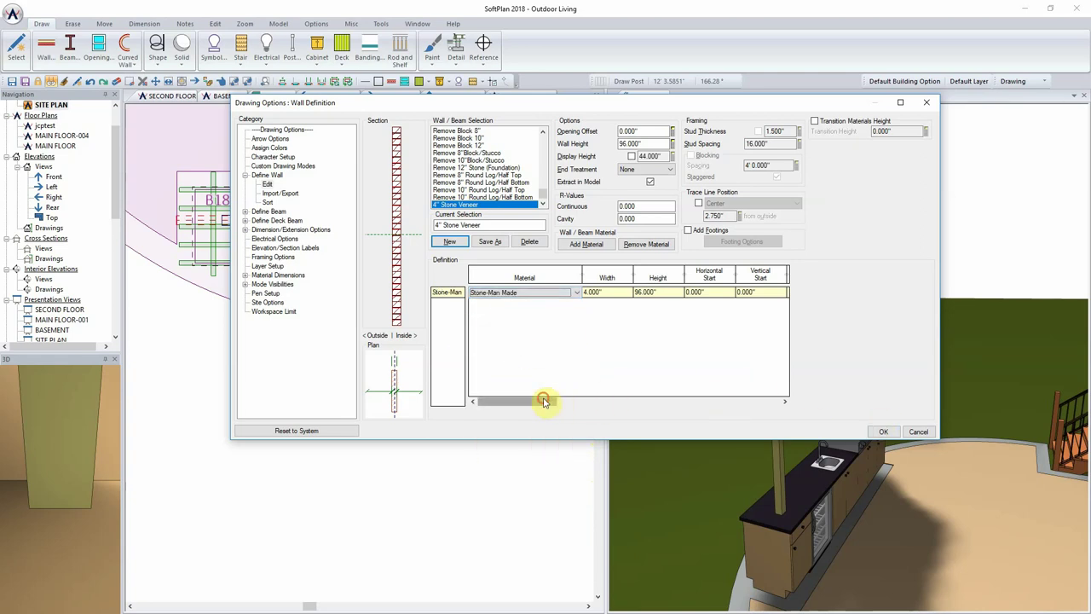
pyautogui.moveTo(543, 401); pyautogui.dragTo(738, 404)
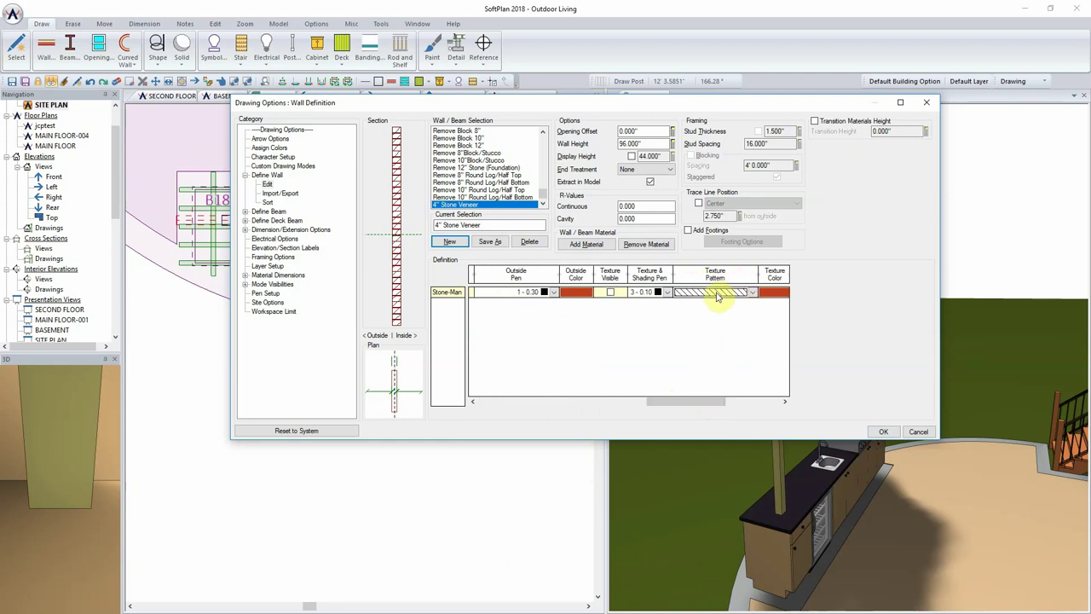
pyautogui.moveTo(684, 401); pyautogui.dragTo(738, 404)
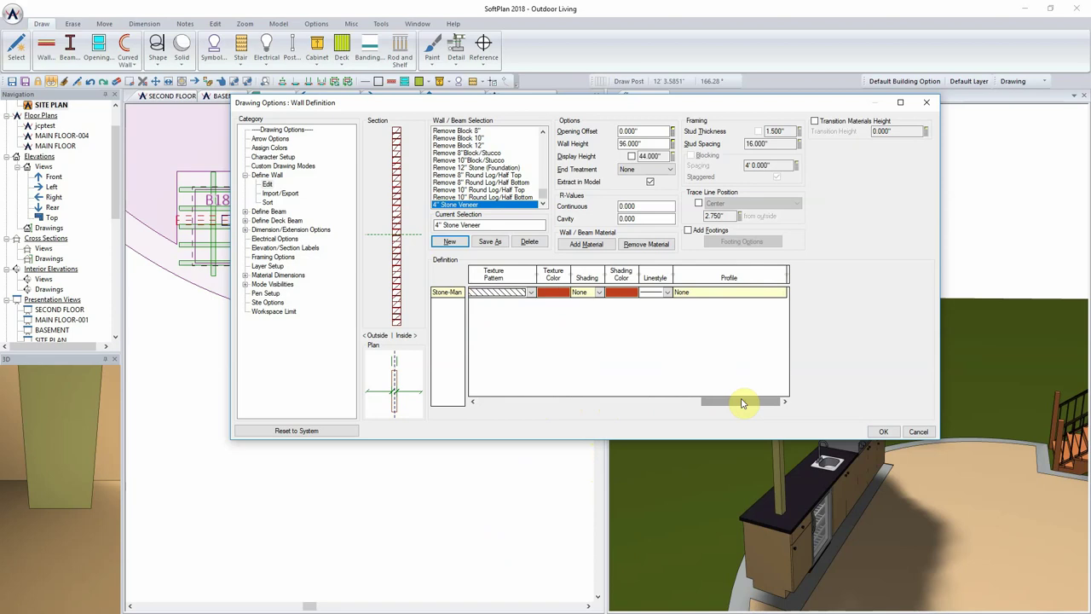
pyautogui.click(883, 431)
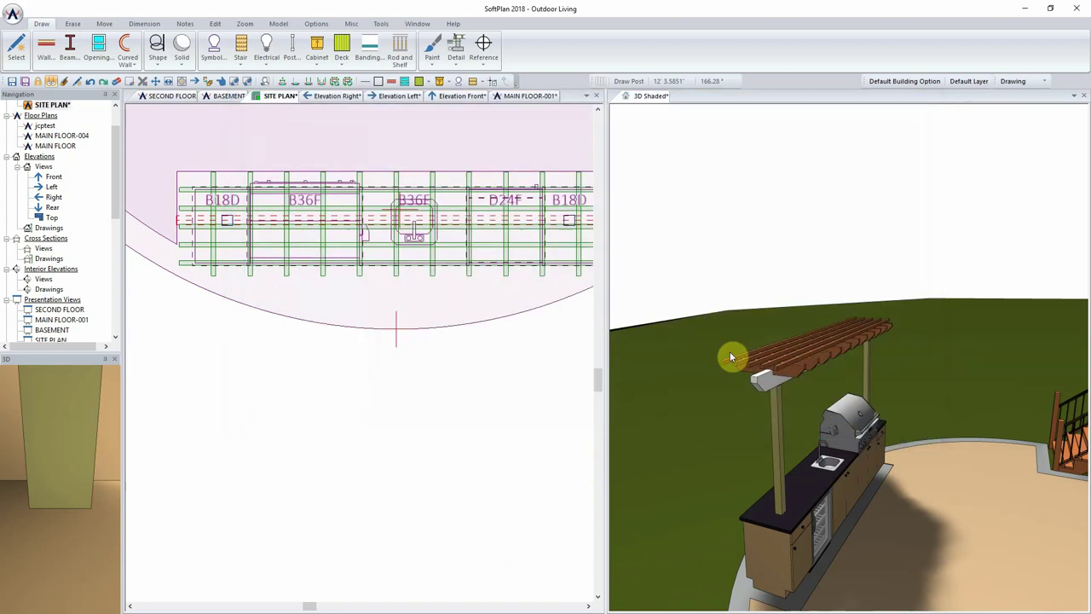
# Draw a 4" Stone Veneer wall behind the kitchen, parallel to the cabinet backs and spanning the full cabinet run.
pyautogui.click(46, 47)
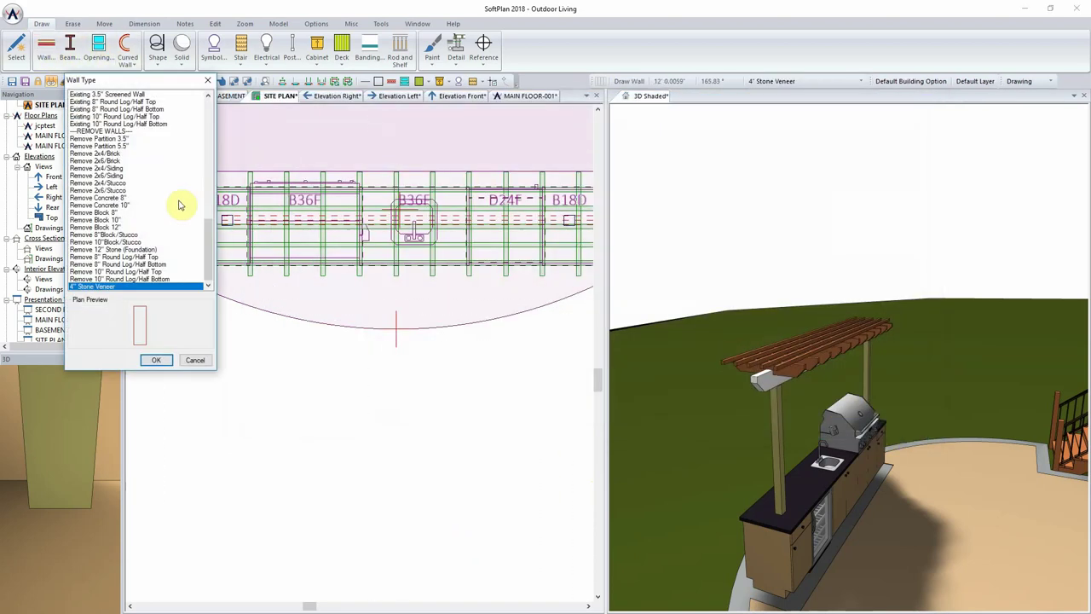
pyautogui.click(157, 361)
pyautogui.scroll(1, 195, 324)
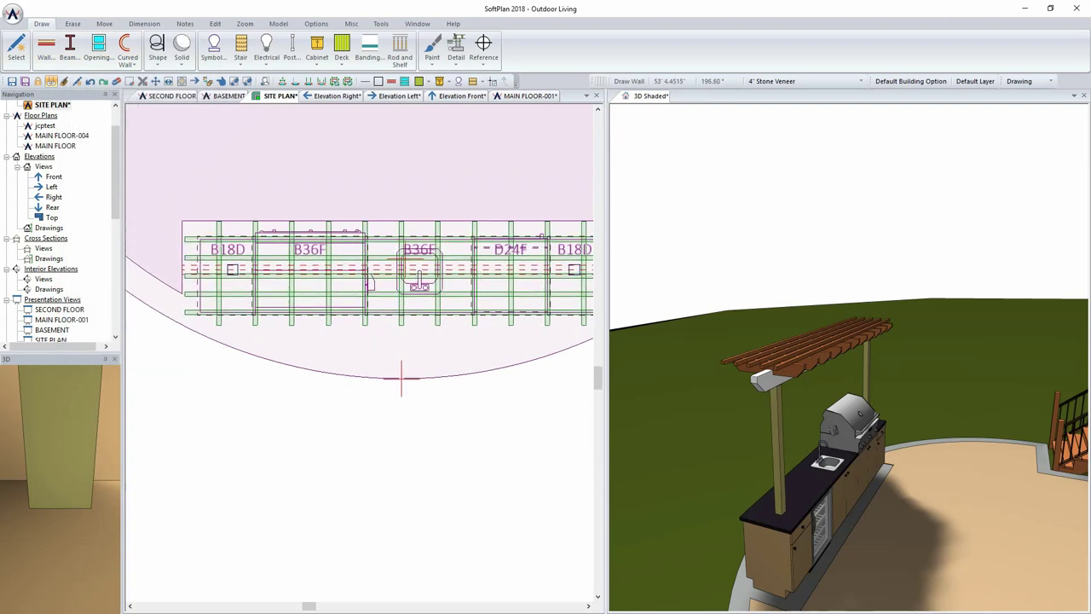
pyautogui.scroll(-1, 202, 349)
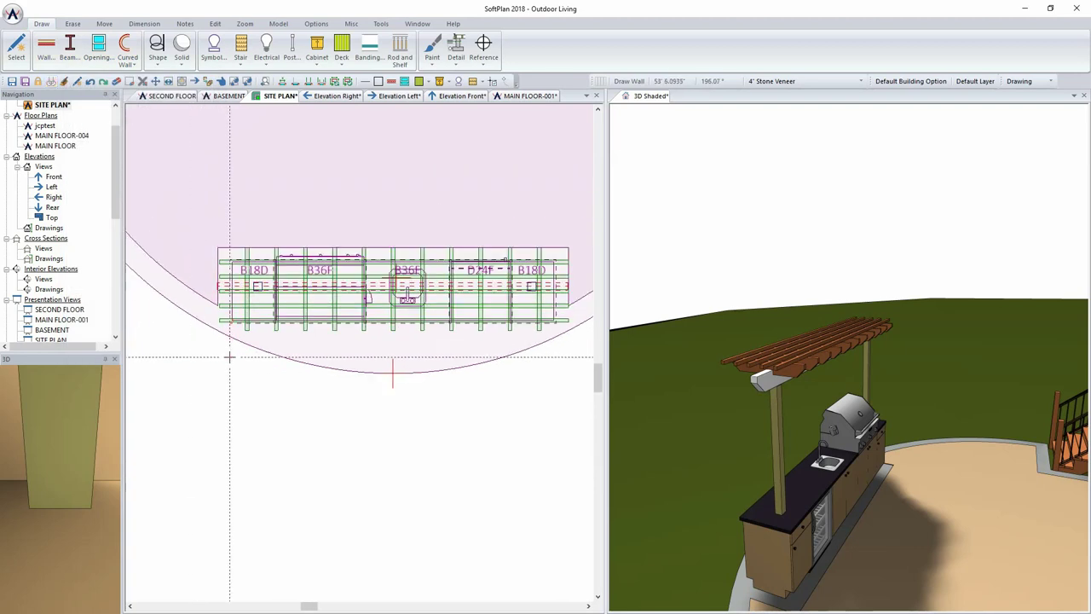
pyautogui.click(230, 357)
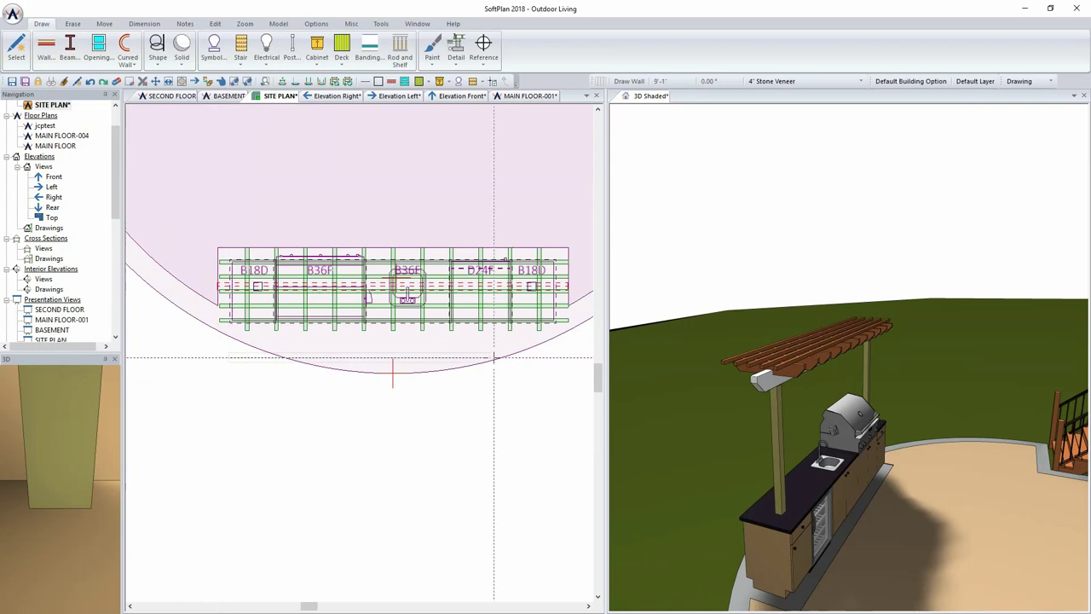
pyautogui.click(556, 356)
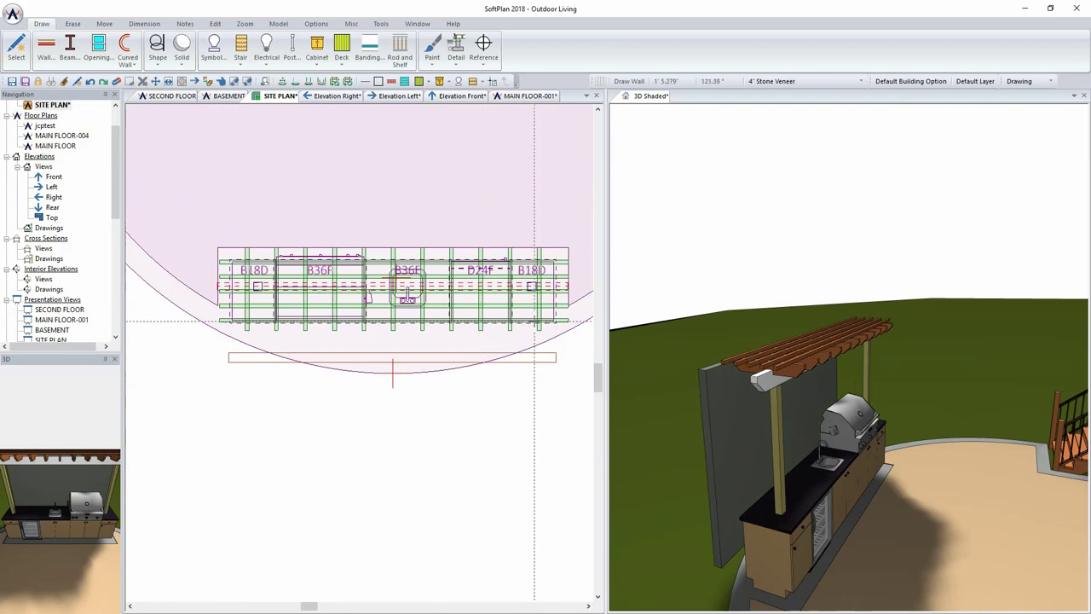
# Set the stone veneer wall's height to 42" and move the wall against the backs of the cabinets.
pyautogui.rightClick(539, 358)
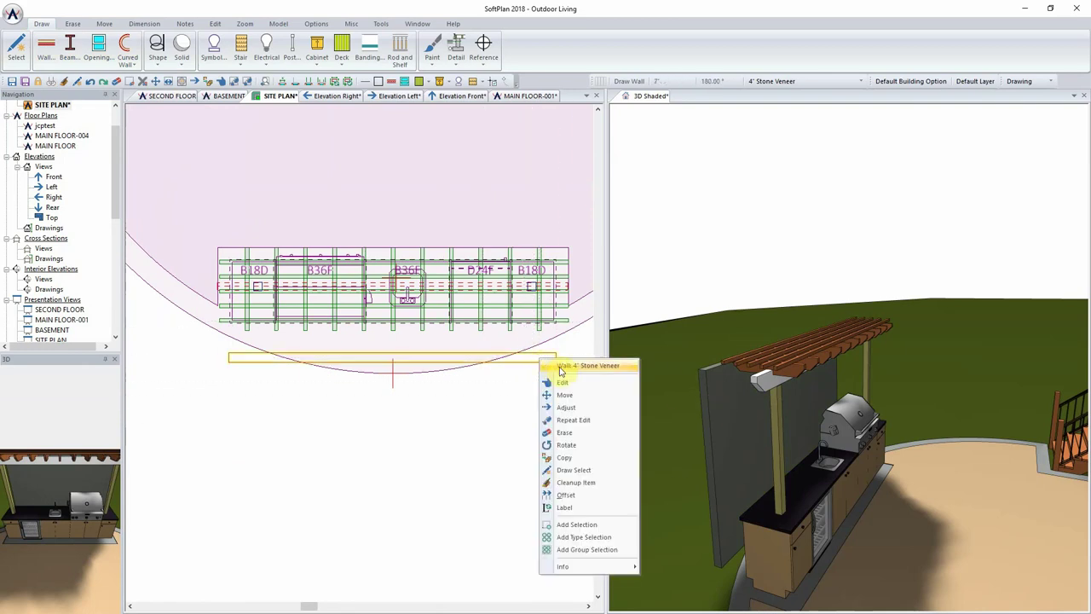
pyautogui.click(566, 382)
pyautogui.click(94, 166)
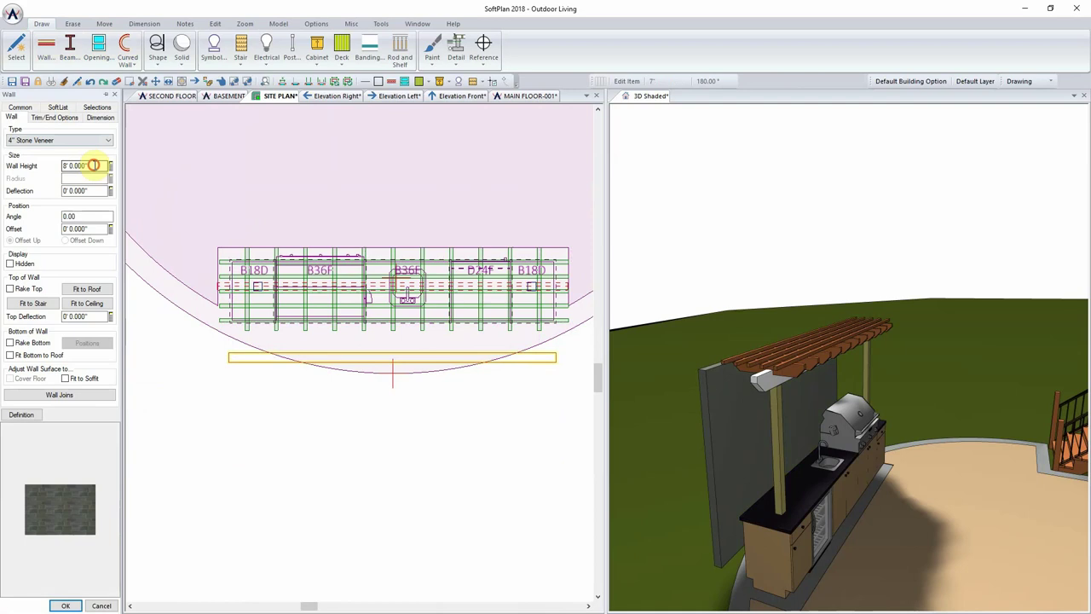
pyautogui.write('42')
pyautogui.press('Tab')
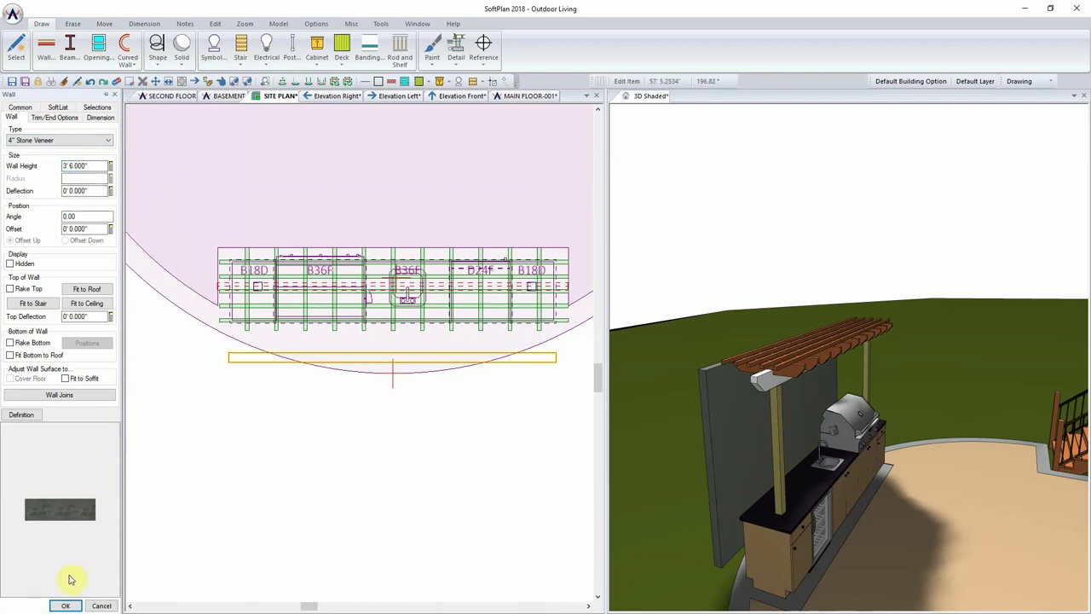
pyautogui.click(65, 606)
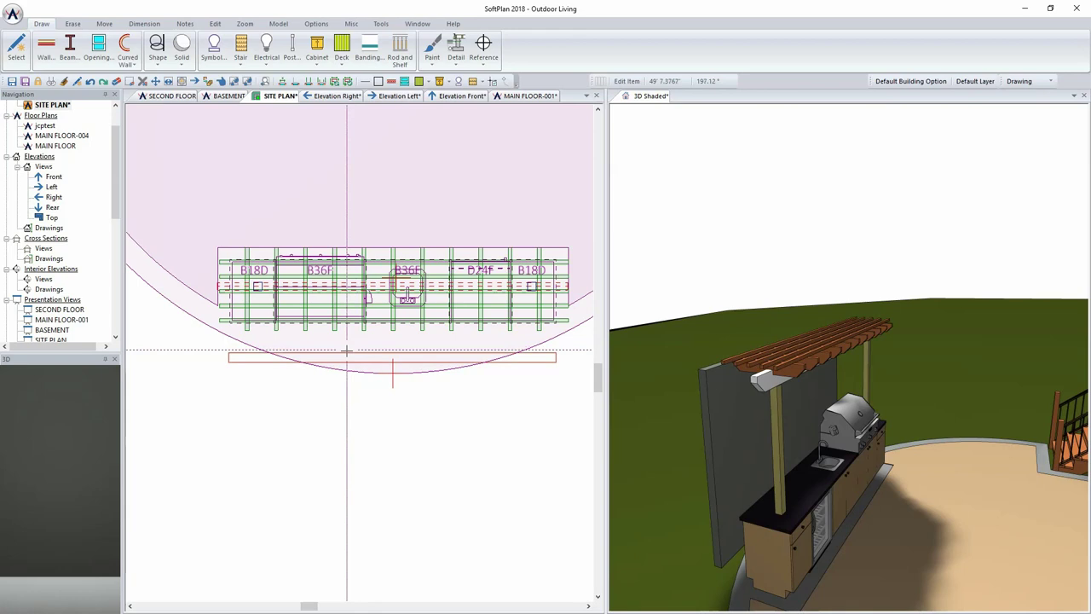
pyautogui.moveTo(245, 359); pyautogui.dragTo(245, 325)
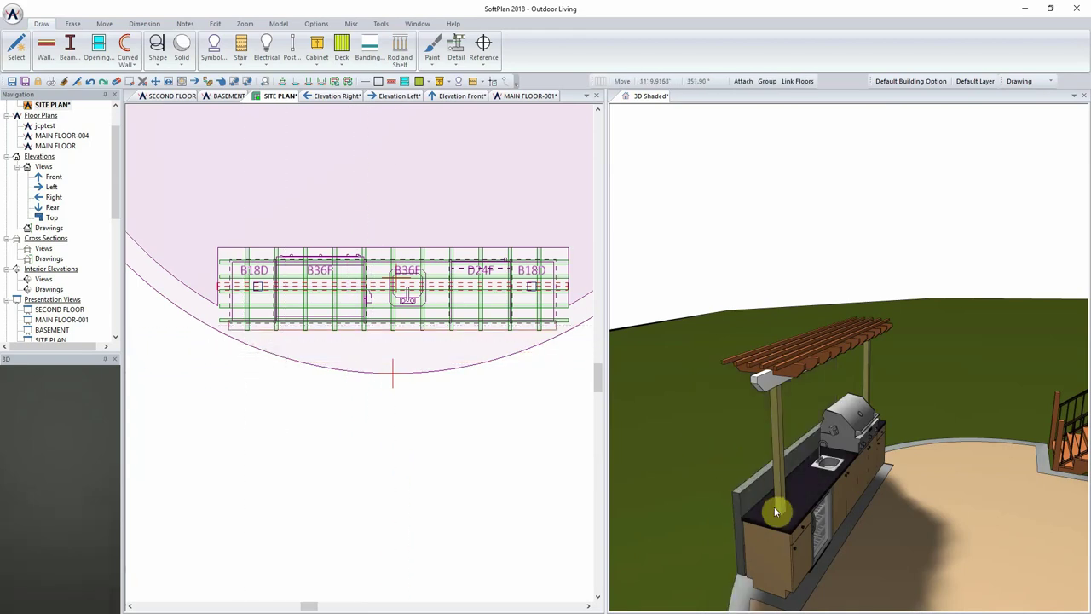
# Offset the stone veneer back wall down by 6".
pyautogui.moveTo(766, 512); pyautogui.dragTo(821, 505)
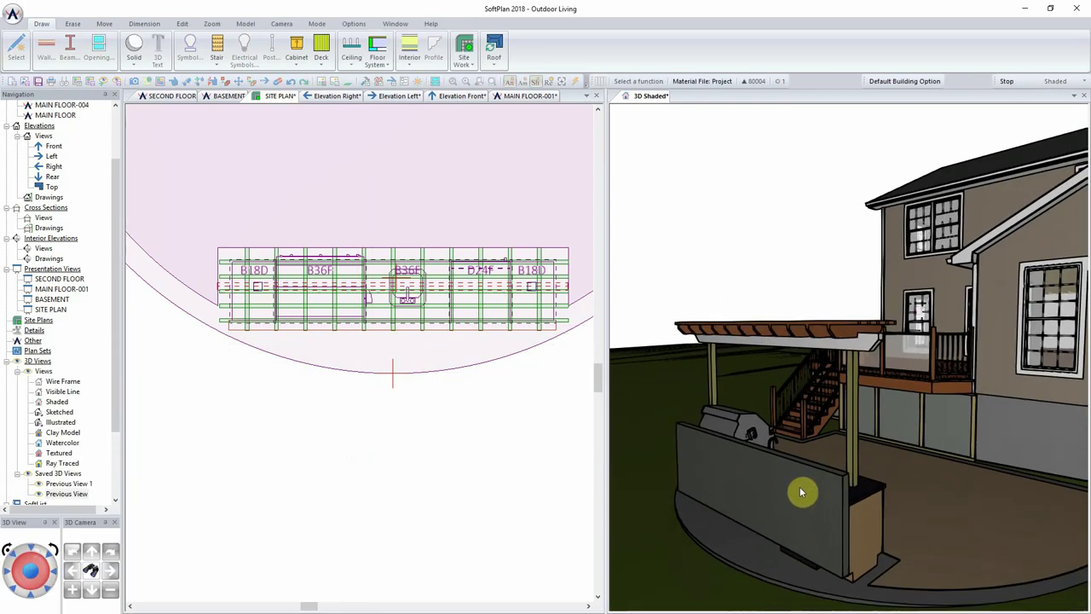
pyautogui.rightClick(808, 509)
pyautogui.click(857, 389)
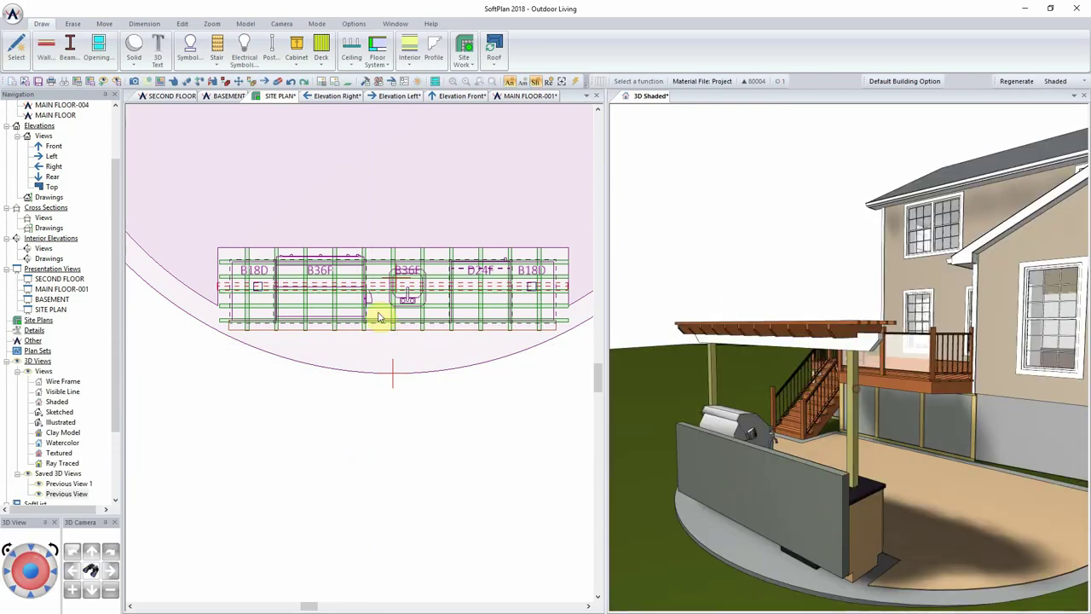
pyautogui.click(99, 228)
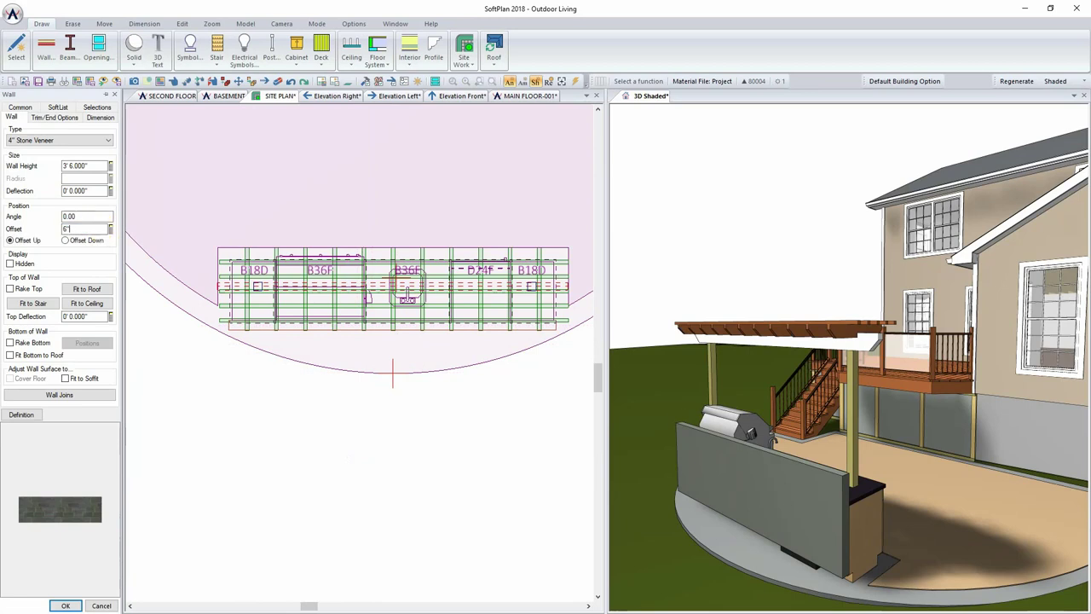
pyautogui.press('Return')
pyautogui.click(65, 239)
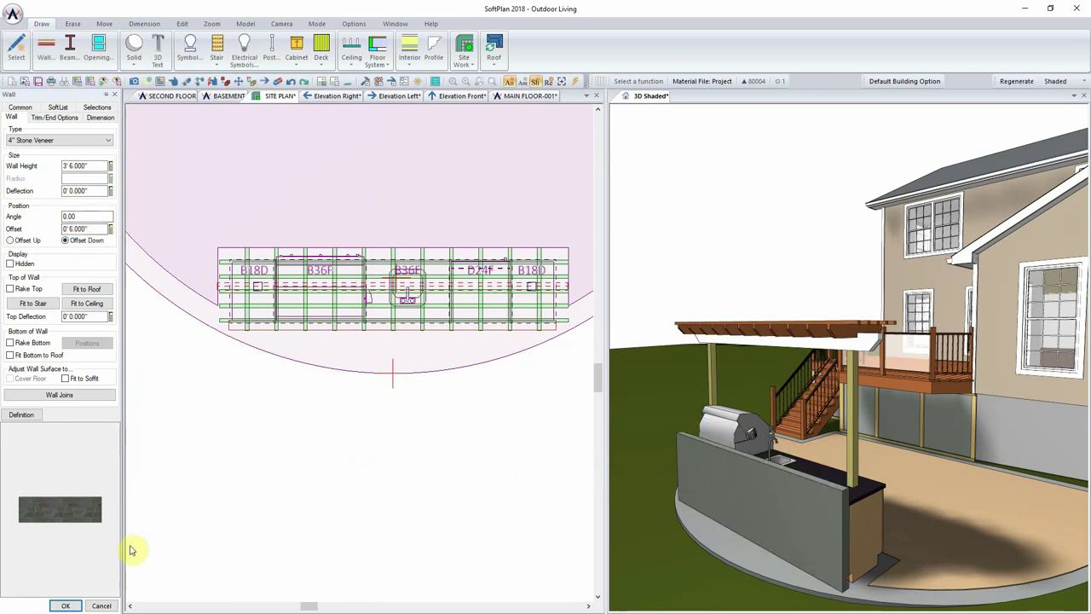
pyautogui.click(66, 606)
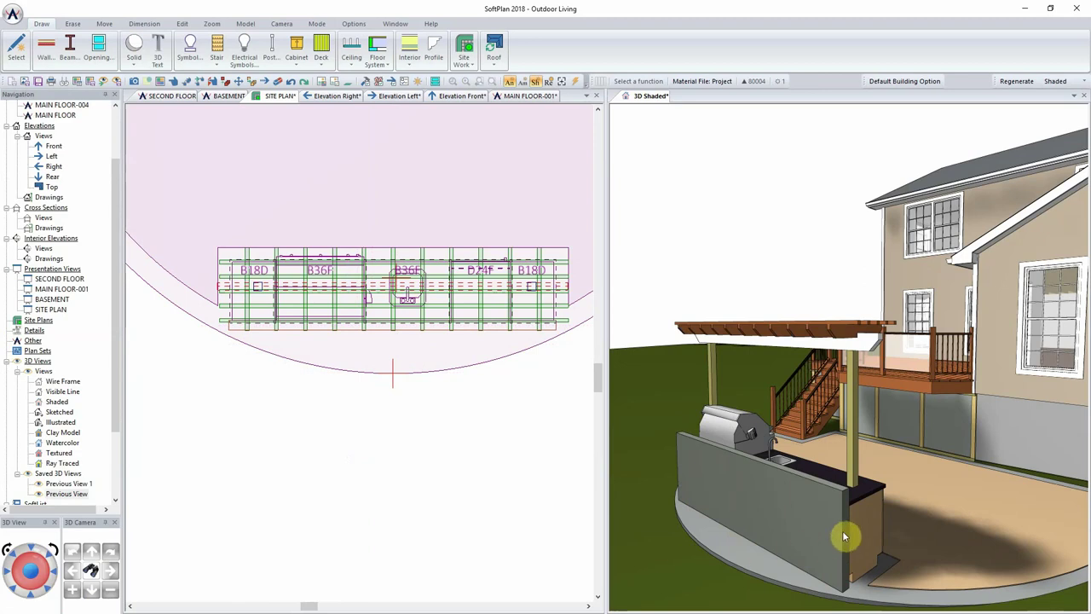
# Draw stone veneer end walls from the back wall to the cabinet fronts at both ends of the cabinet run.
pyautogui.click(271, 417)
pyautogui.scroll(3, 358, 356)
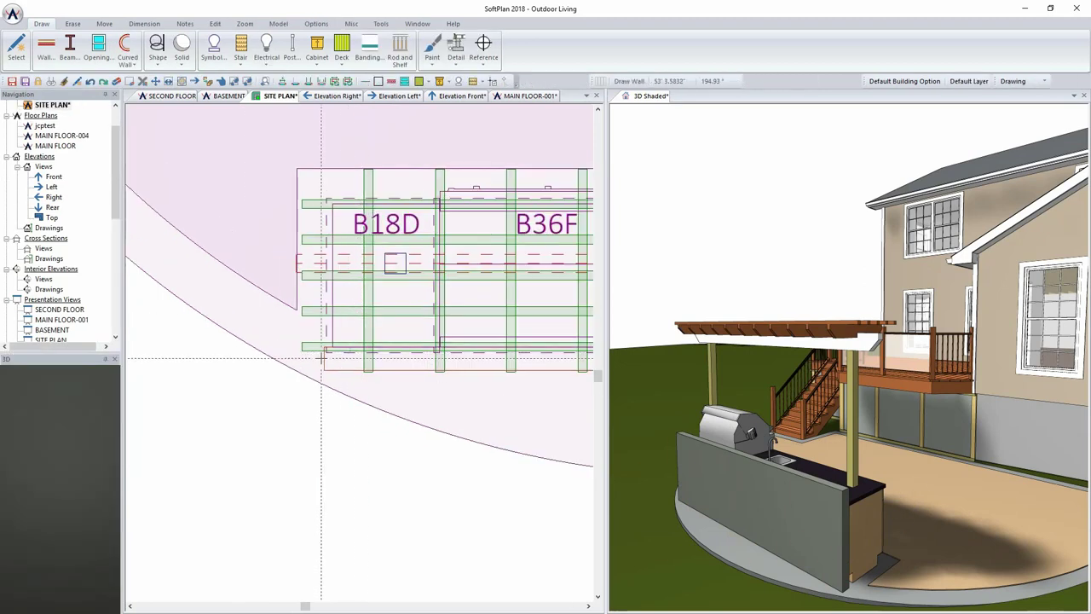
pyautogui.click(319, 365)
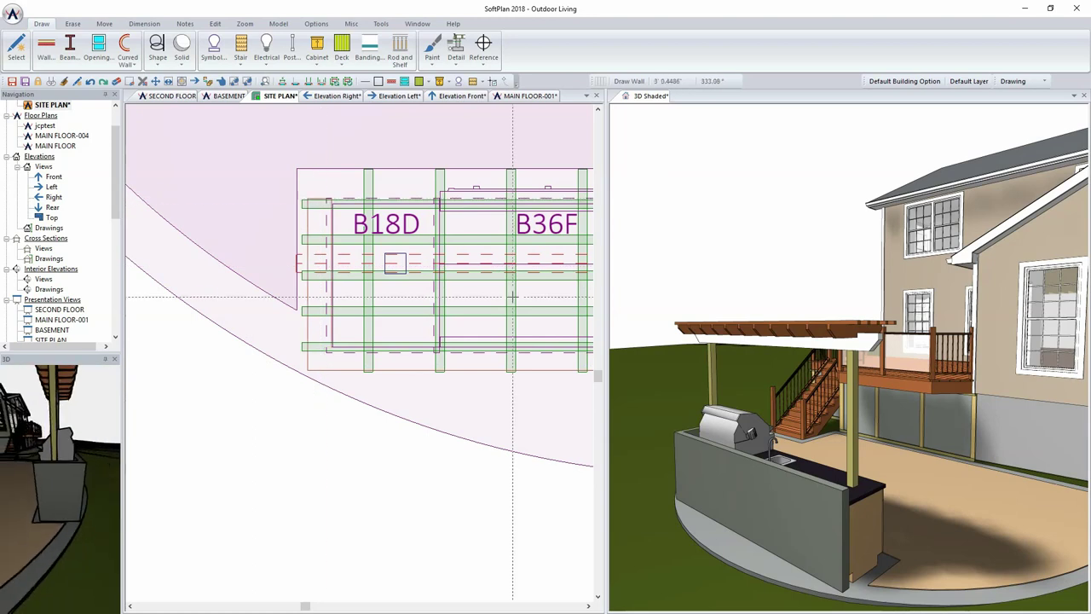
pyautogui.scroll(-3, 497, 304)
pyautogui.scroll(3, 358, 340)
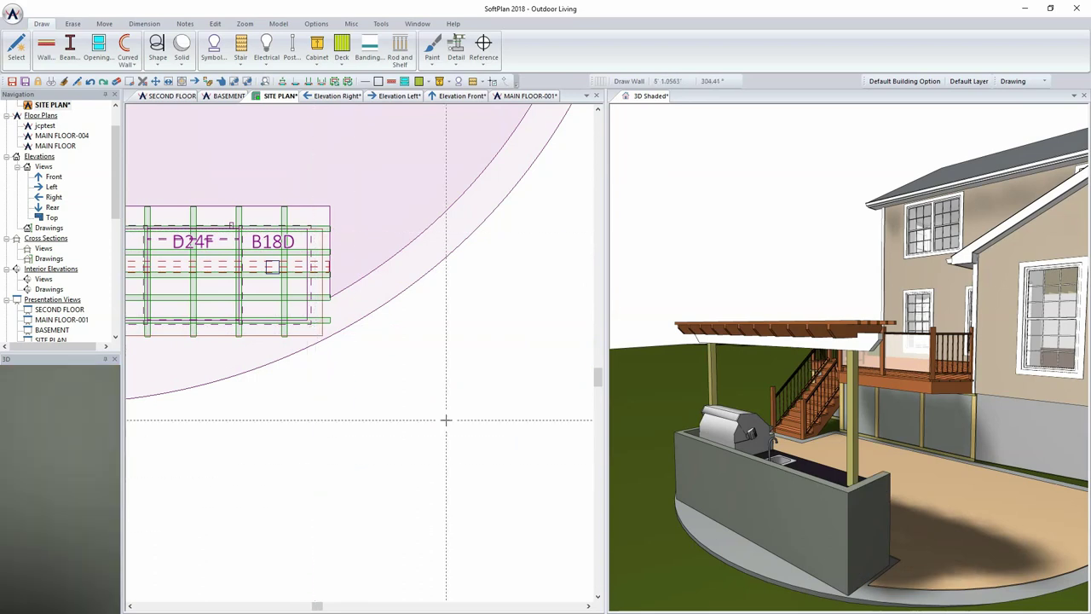
# Draw a countertop about 6 3/8" deep over the stone back wall, spanning the full width of the patio notch.
pyautogui.moveTo(732, 456)
pyautogui.mouseDown()
pyautogui.moveTo(768, 463)
pyautogui.moveTo(750, 482)
pyautogui.moveTo(739, 479)
pyautogui.moveTo(864, 468)
pyautogui.moveTo(839, 409)
pyautogui.moveTo(862, 475)
pyautogui.moveTo(864, 453)
pyautogui.moveTo(833, 452)
pyautogui.moveTo(864, 519)
pyautogui.moveTo(891, 449)
pyautogui.mouseUp()
pyautogui.click(292, 469)
pyautogui.scroll(-2, 286, 427)
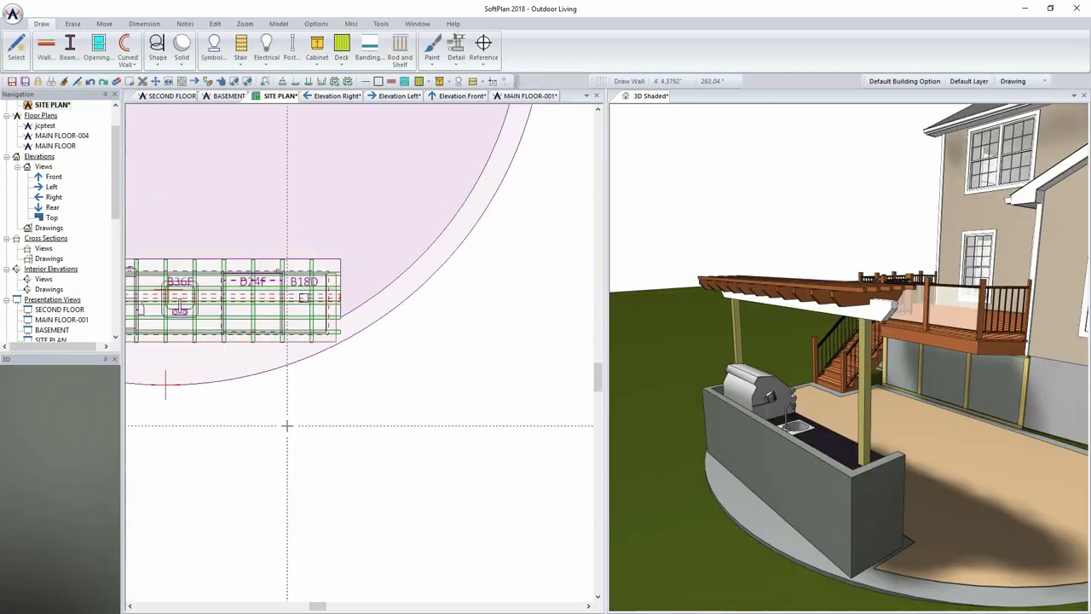
pyautogui.scroll(1, 349, 446)
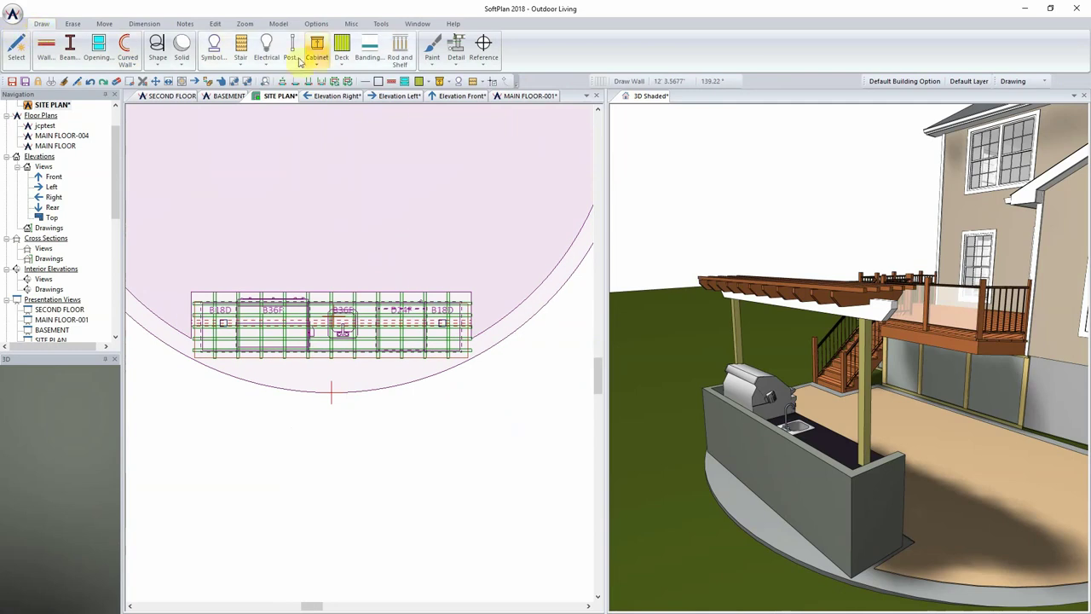
pyautogui.click(319, 56)
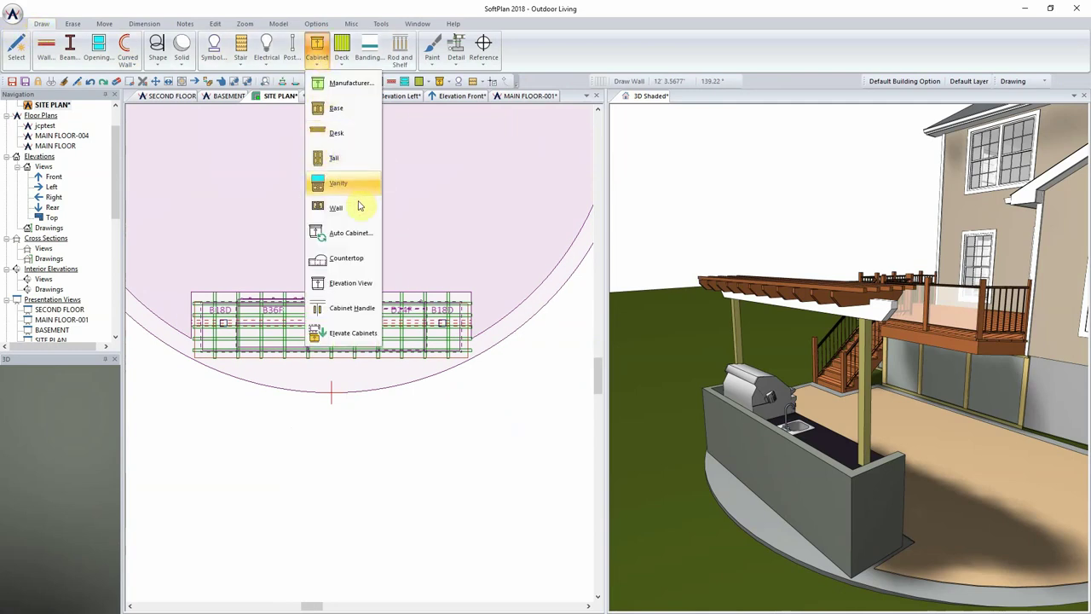
pyautogui.click(365, 261)
pyautogui.scroll(3, 200, 358)
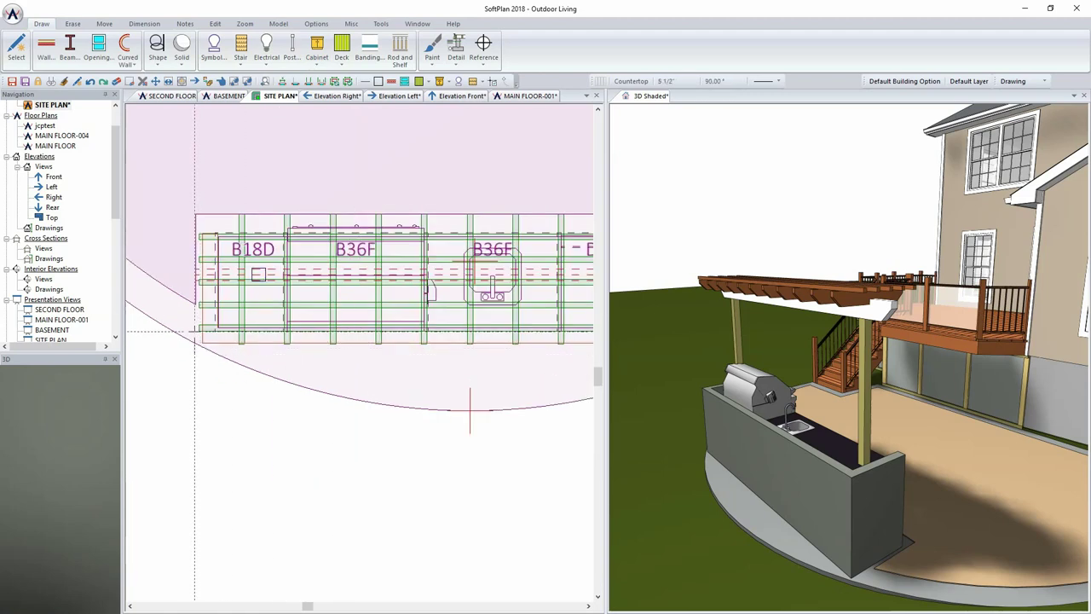
pyautogui.click(194, 328)
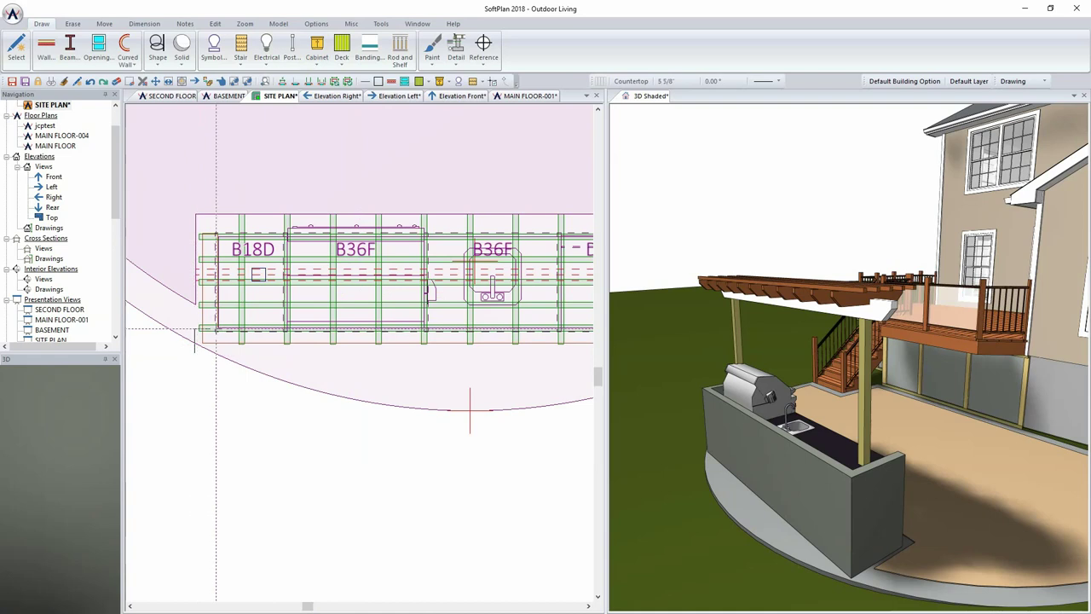
pyautogui.moveTo(486, 335); pyautogui.dragTo(273, 324, button='middle')
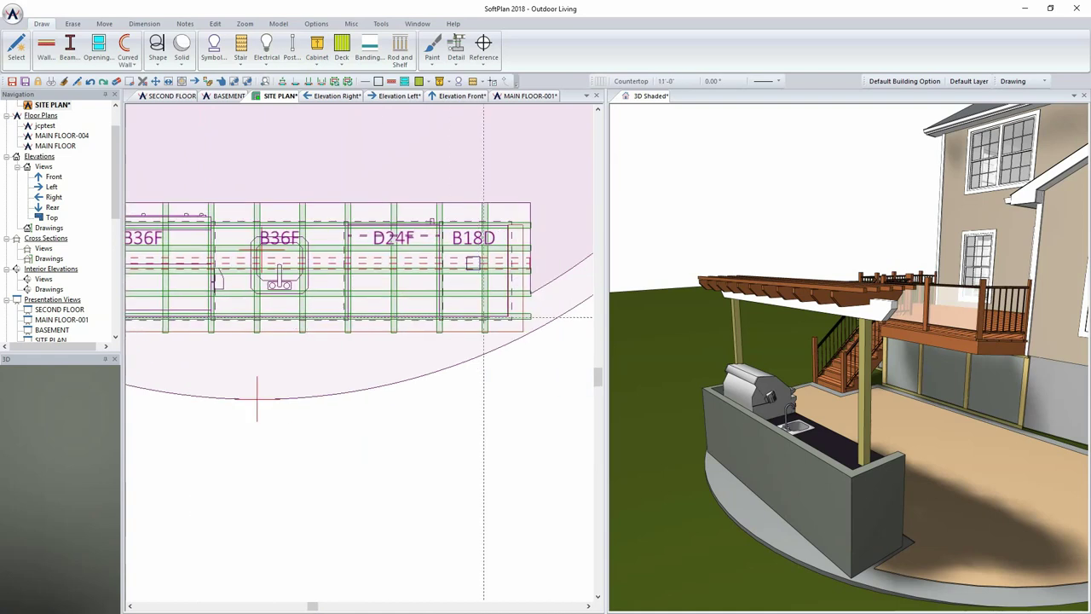
pyautogui.click(529, 317)
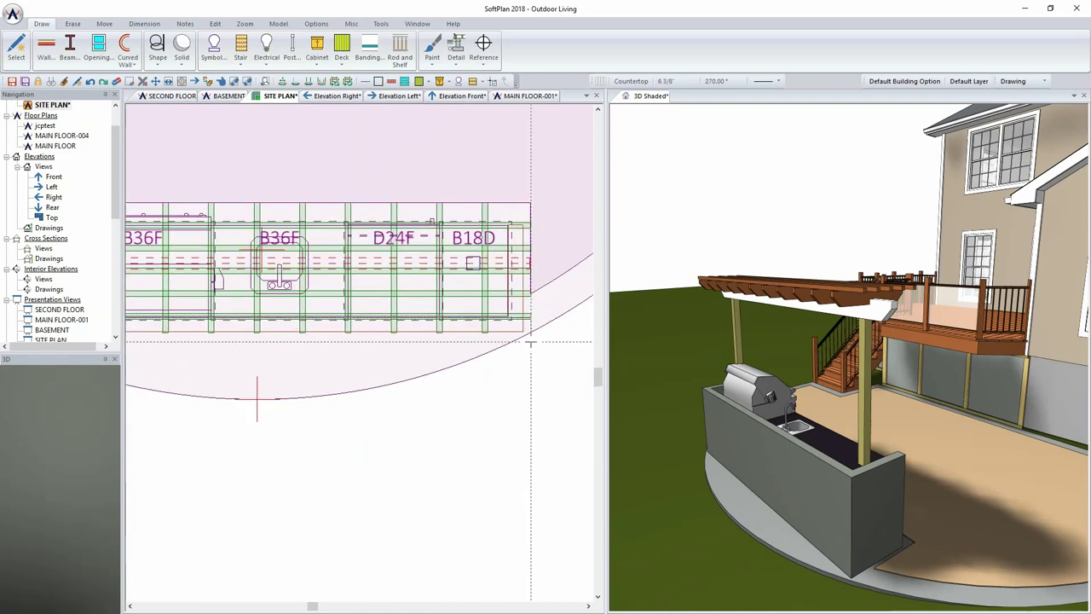
pyautogui.click(530, 342)
pyautogui.moveTo(129, 343); pyautogui.dragTo(283, 343, button='middle')
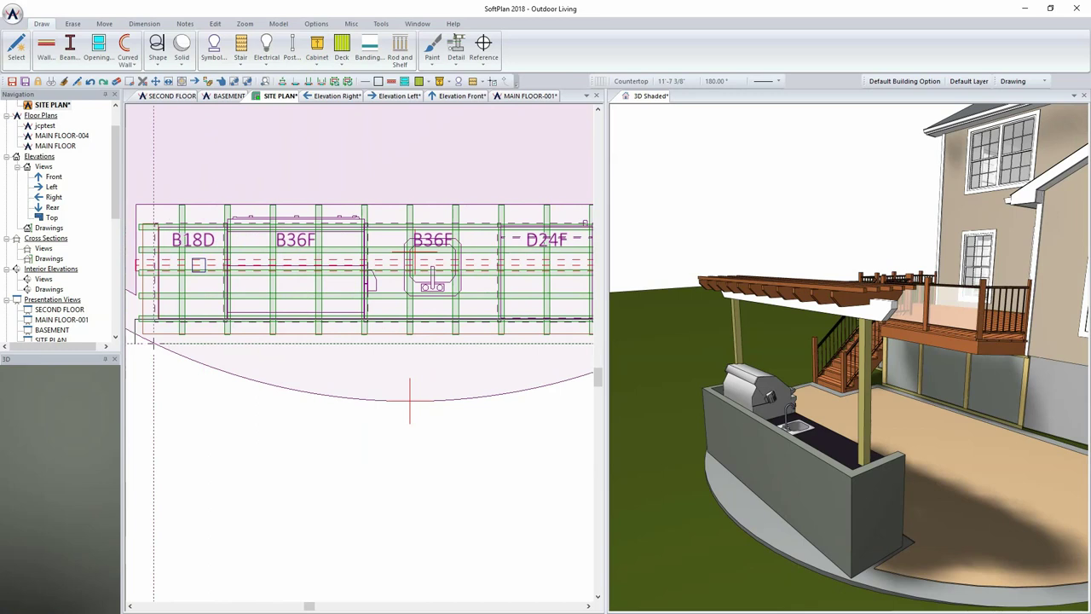
# Try to set the back wall countertop's elevation offset to 36".
pyautogui.click(813, 287)
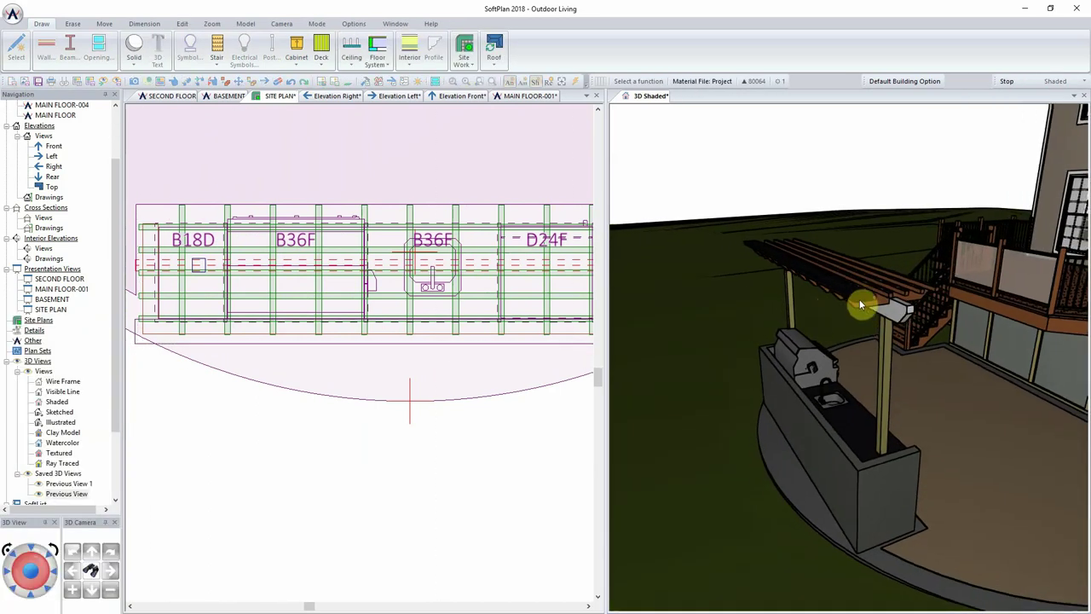
pyautogui.click(182, 24)
pyautogui.click(16, 51)
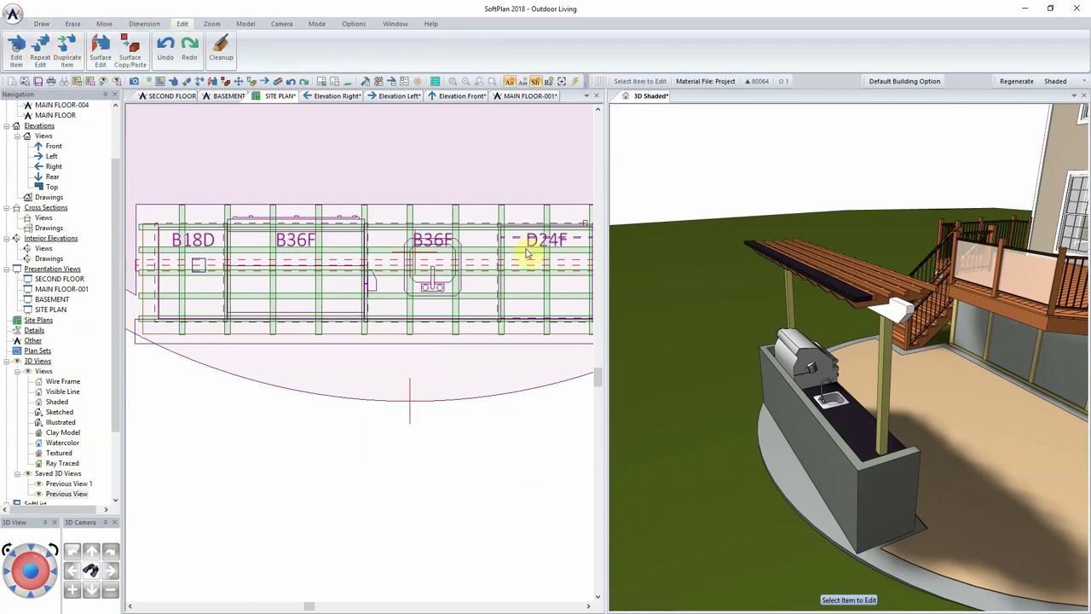
pyautogui.click(859, 304)
pyautogui.click(25, 110)
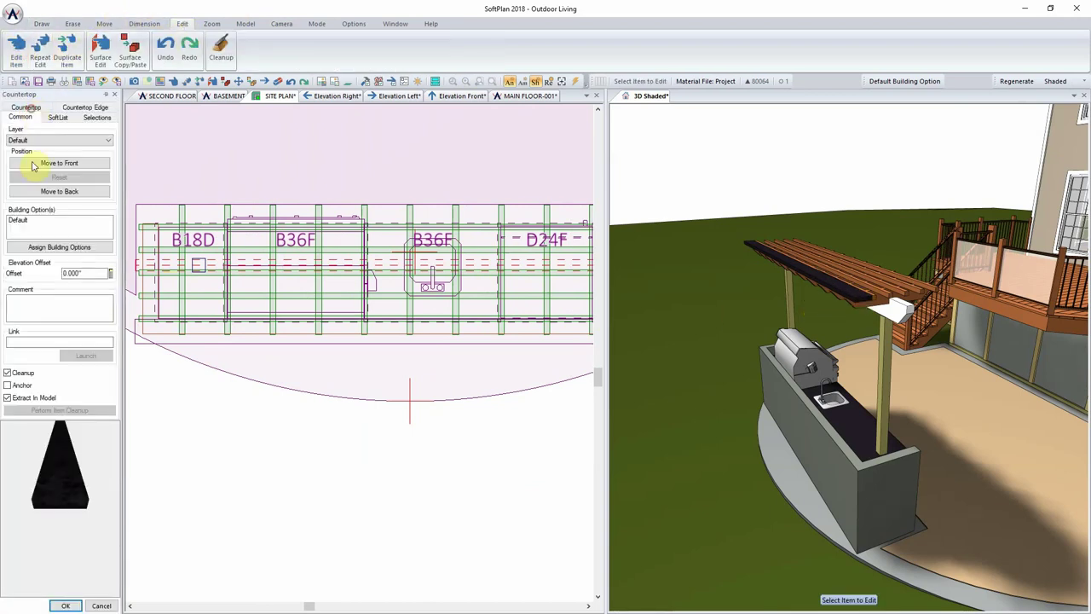
pyautogui.click(90, 272)
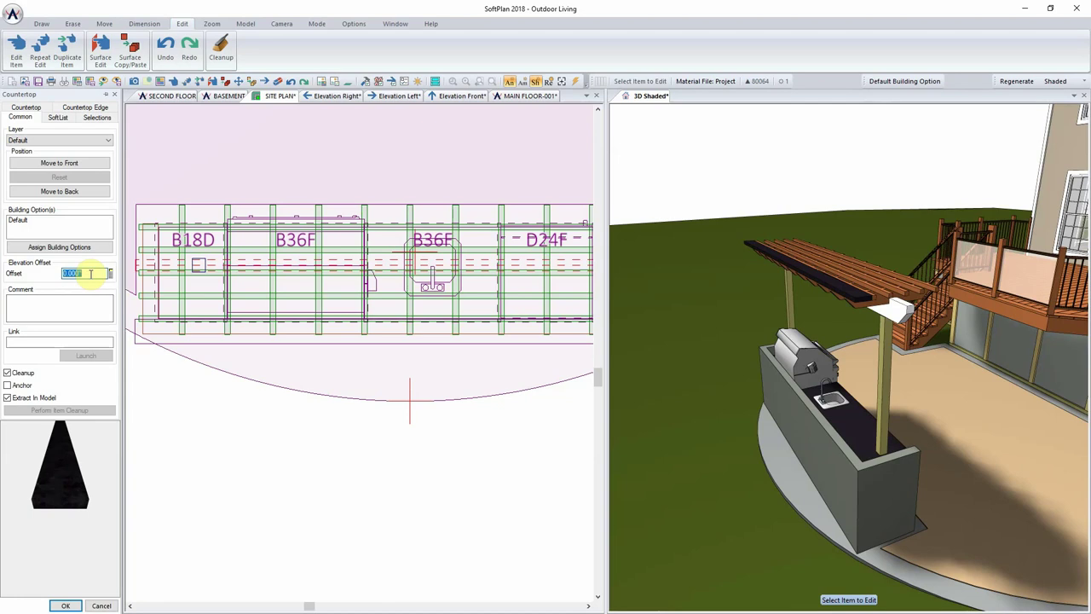
pyautogui.write('36')
pyautogui.press('Return')
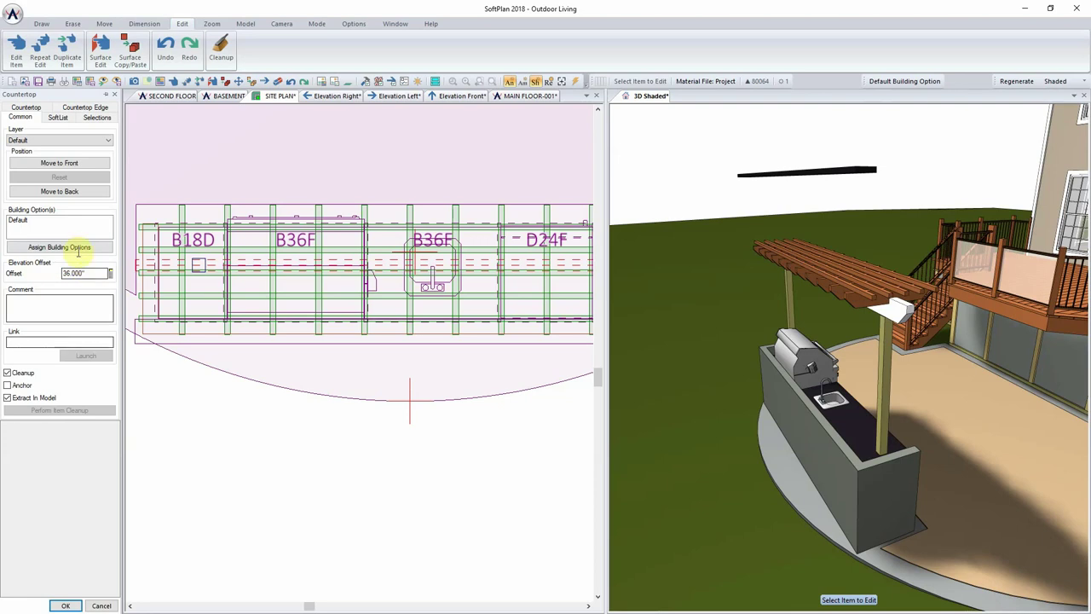
pyautogui.click(68, 604)
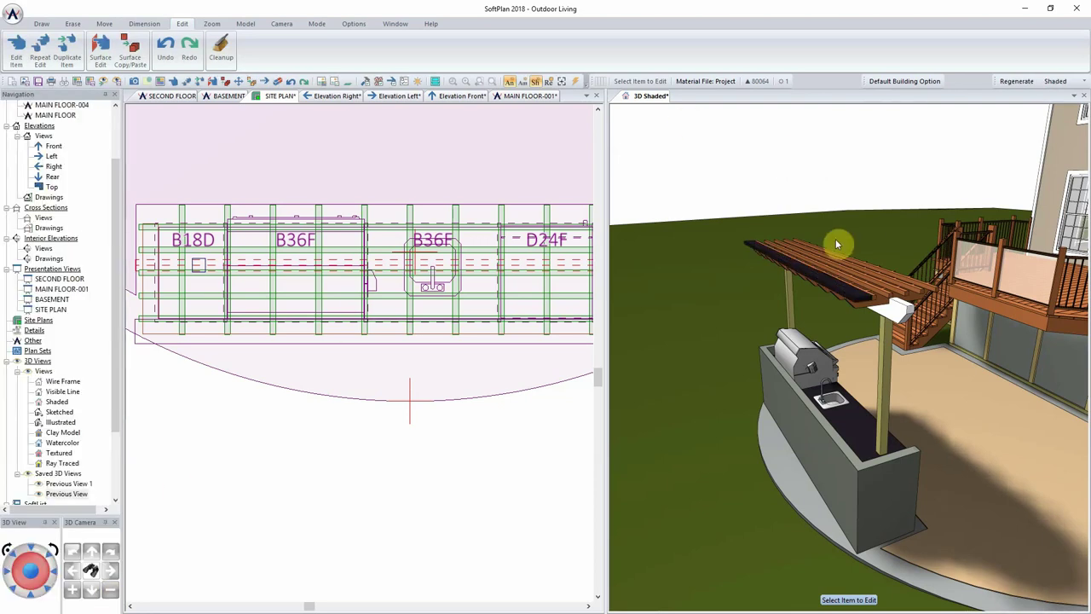
# Move the back countertop down from pergola height onto the stone veneer back wall in the 3D view.
pyautogui.press('m')
pyautogui.click(858, 300)
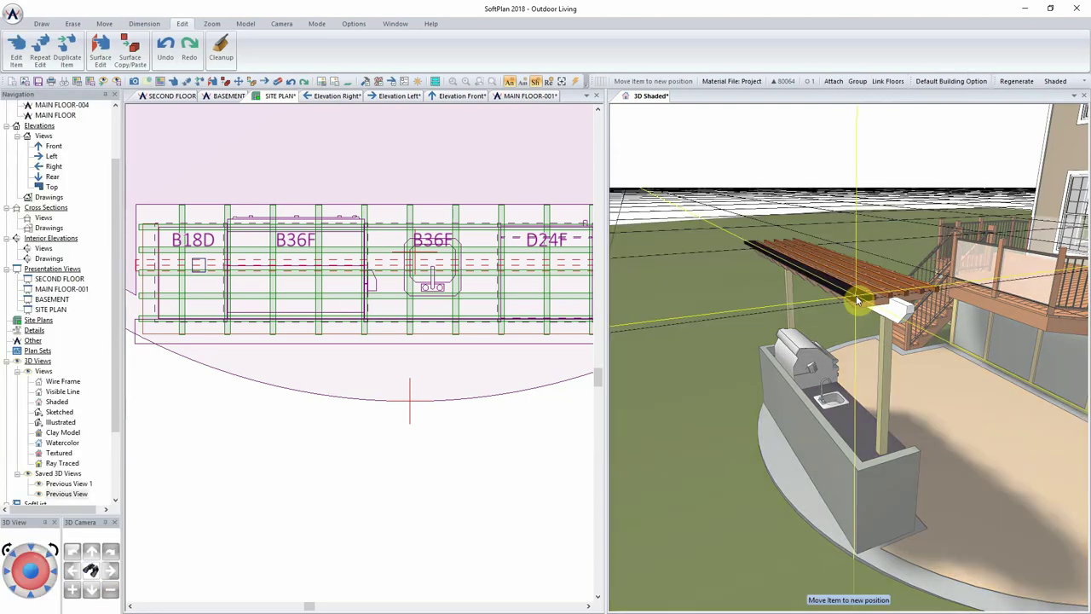
pyautogui.click(844, 474)
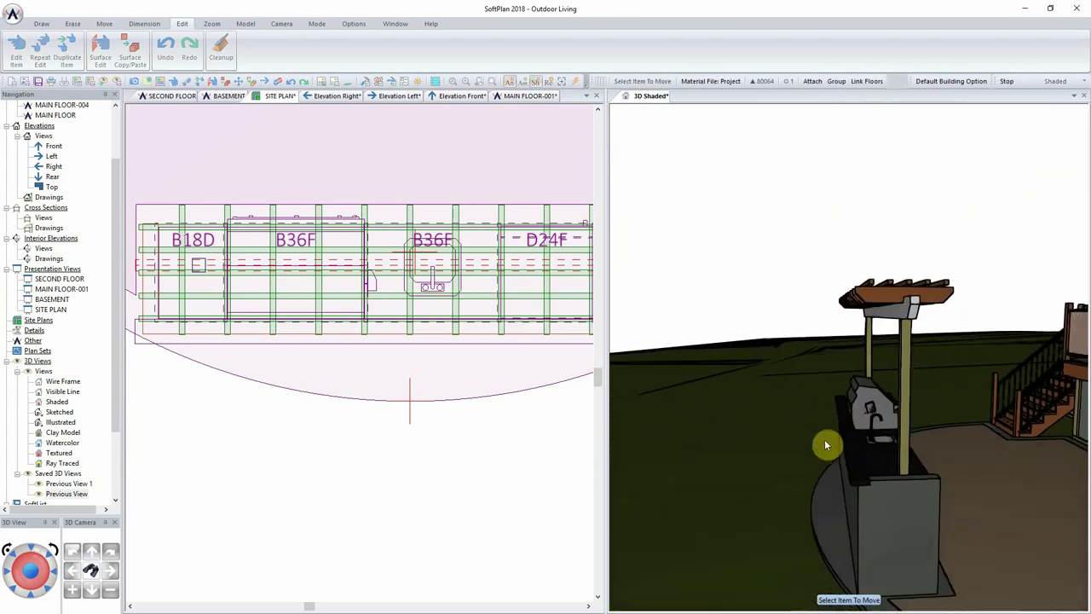
# Check the moved granite countertop's elevation offset in its properties.
pyautogui.rightClick(859, 474)
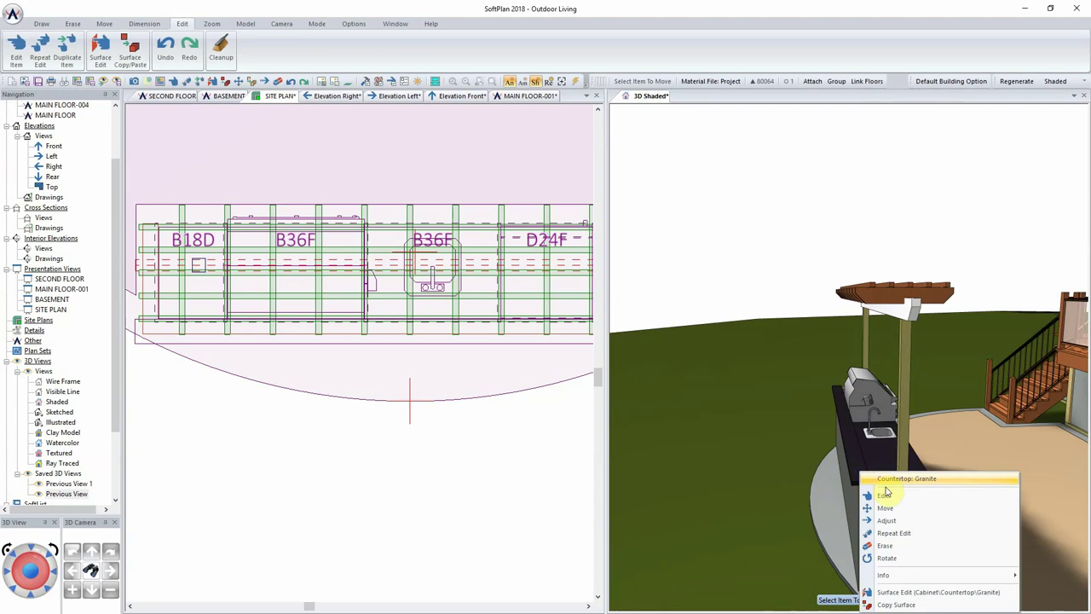
pyautogui.click(887, 482)
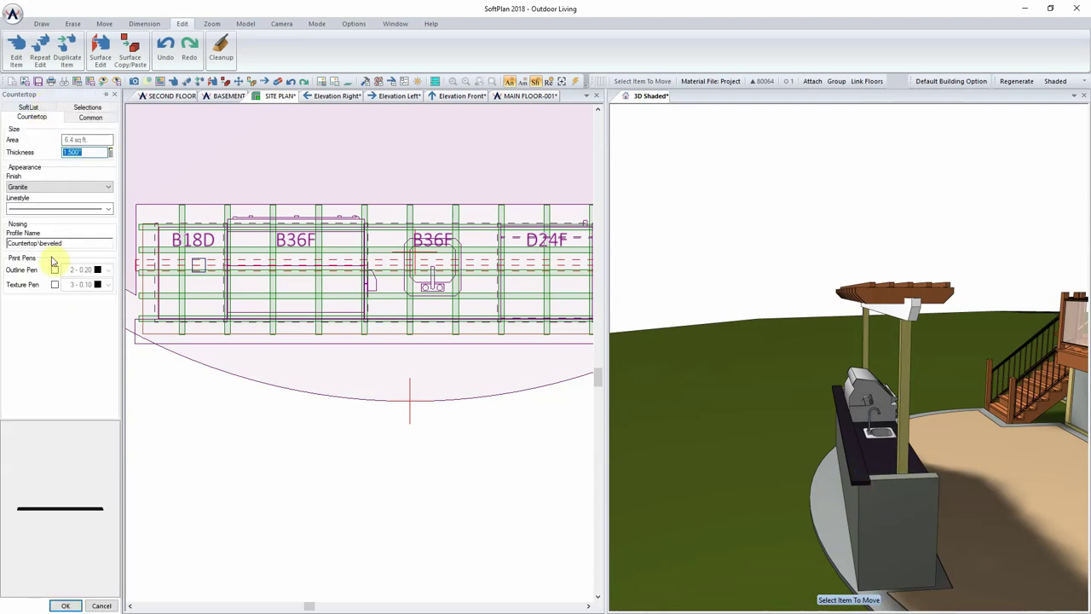
pyautogui.click(82, 116)
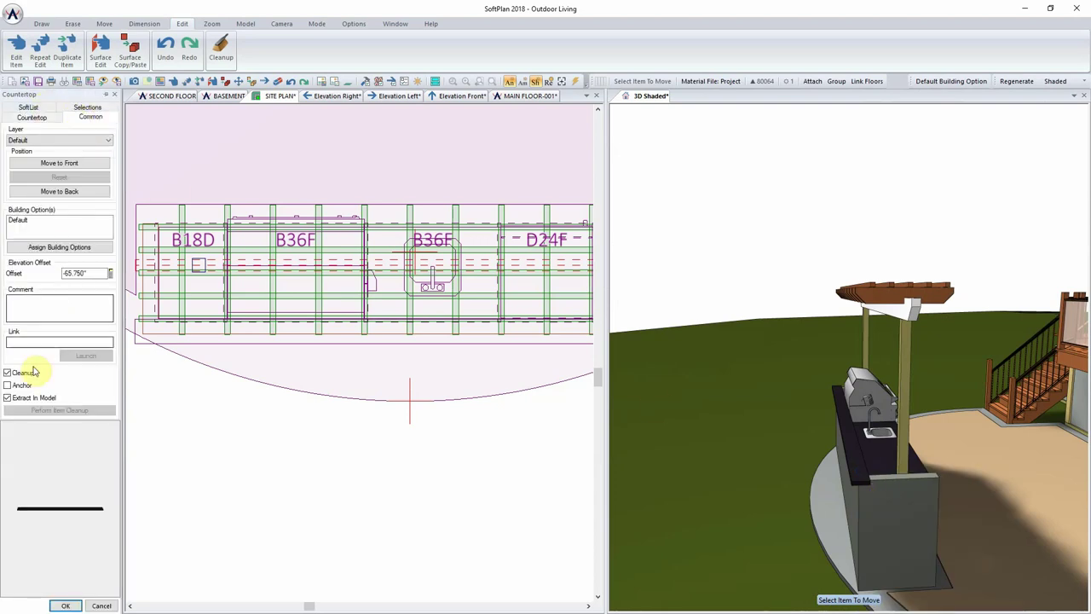
pyautogui.click(65, 605)
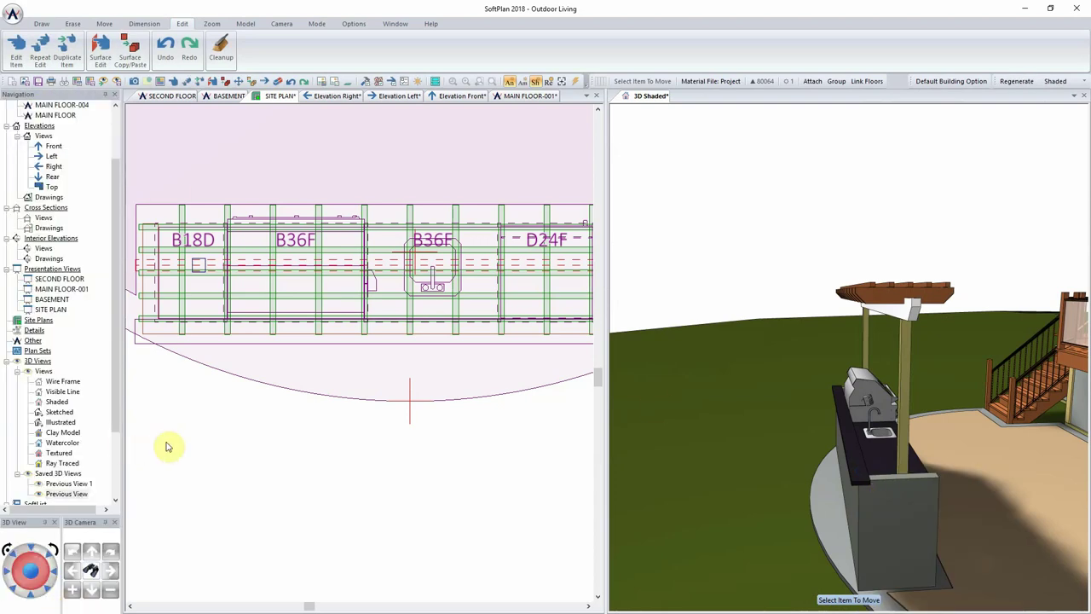
# Adjust the back countertop's outer edge outward so that it overhangs the rear of the stone veneer wall.
pyautogui.press('Escape')
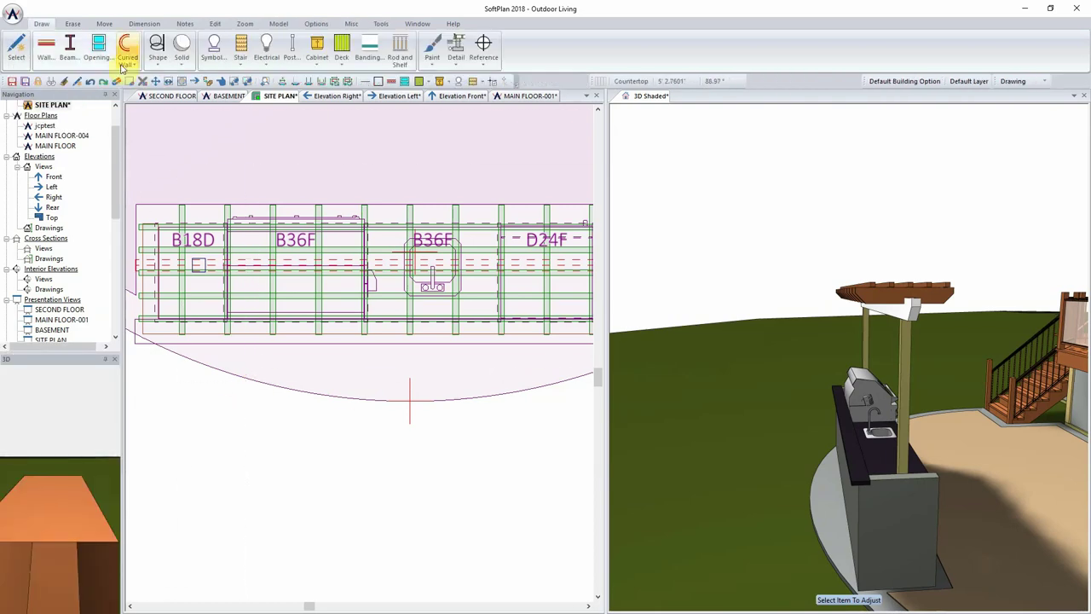
pyautogui.click(104, 23)
pyautogui.click(64, 51)
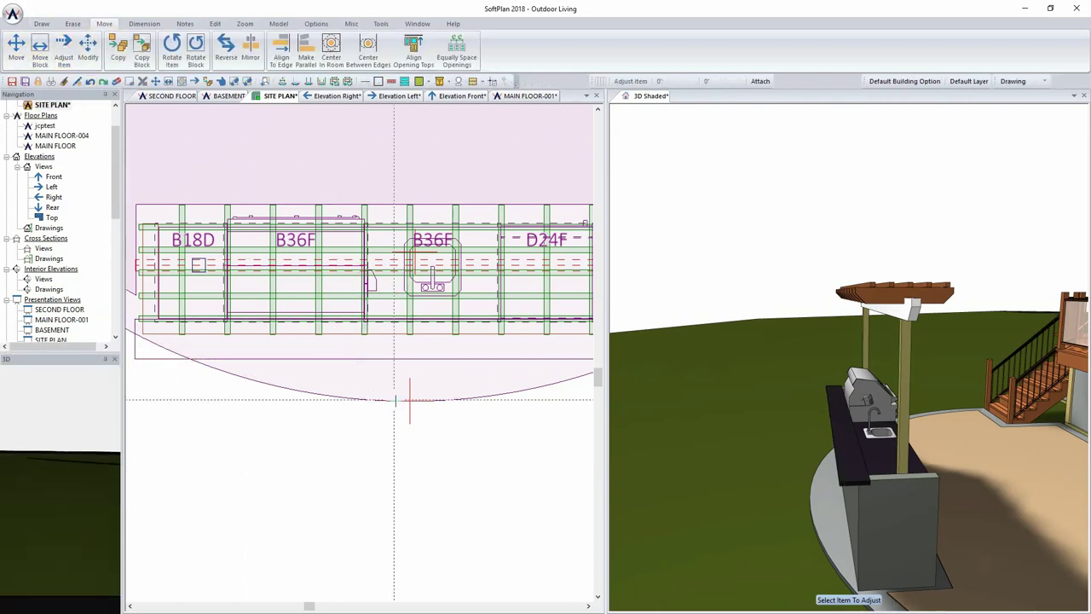
pyautogui.scroll(-3, 385, 378)
pyautogui.click(883, 475)
pyautogui.scroll(3, 896, 482)
pyautogui.moveTo(896, 484)
pyautogui.mouseDown()
pyautogui.moveTo(835, 475)
pyautogui.moveTo(869, 483)
pyautogui.moveTo(895, 468)
pyautogui.moveTo(859, 489)
pyautogui.moveTo(707, 477)
pyautogui.moveTo(744, 491)
pyautogui.moveTo(792, 486)
pyautogui.moveTo(793, 439)
pyautogui.moveTo(820, 443)
pyautogui.moveTo(822, 428)
pyautogui.mouseUp()
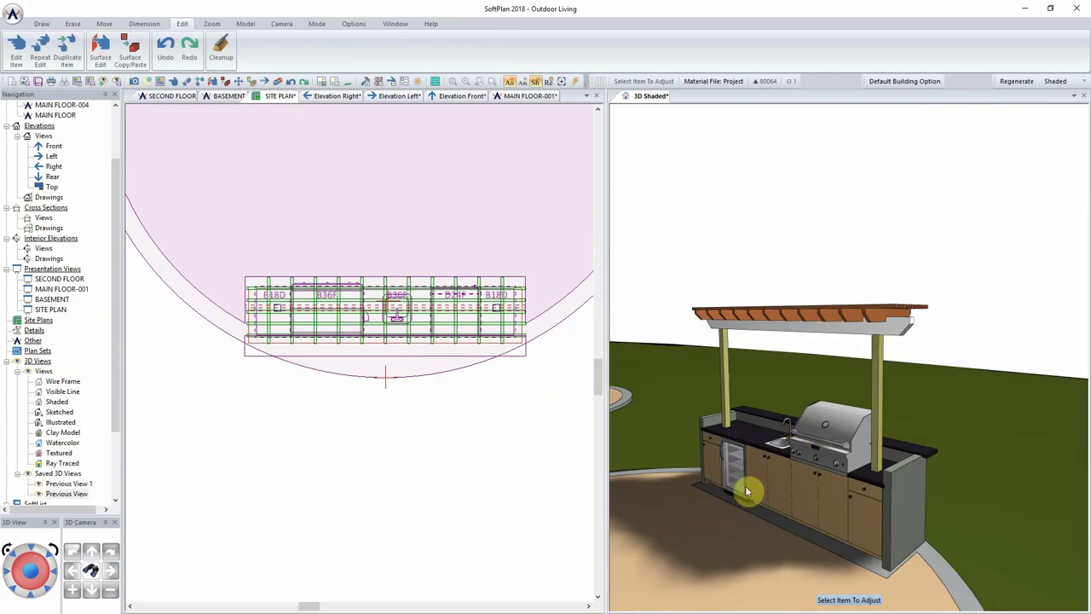
pyautogui.moveTo(748, 480)
pyautogui.mouseDown()
pyautogui.moveTo(759, 502)
pyautogui.moveTo(791, 509)
pyautogui.moveTo(770, 516)
pyautogui.mouseUp()
pyautogui.moveTo(736, 481)
pyautogui.mouseDown()
pyautogui.moveTo(723, 479)
pyautogui.moveTo(716, 456)
pyautogui.mouseUp()
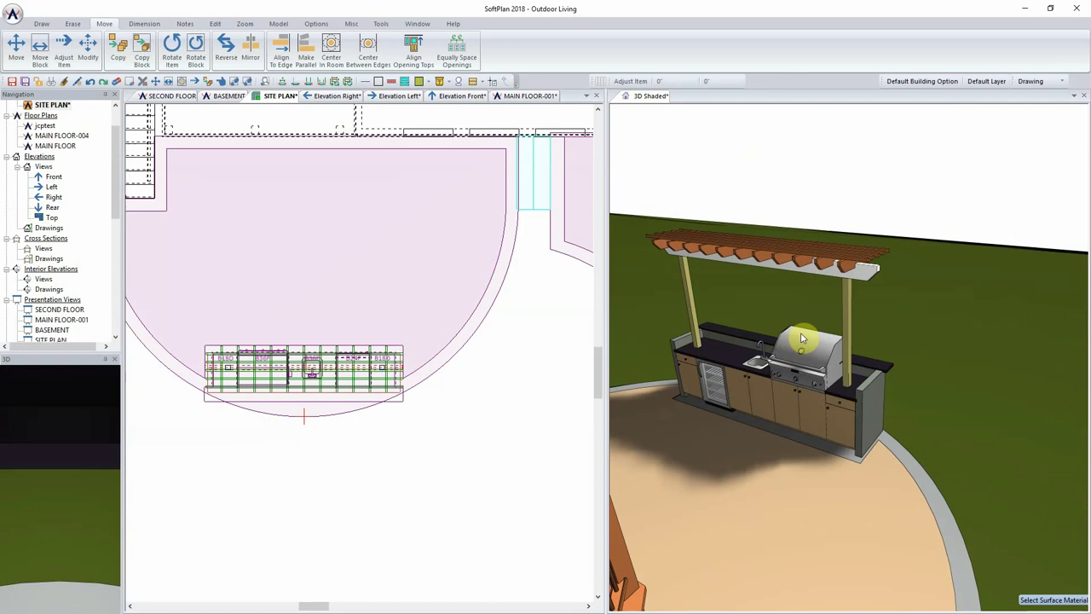
# Move the 3D view into the plan drawings' tab group and switch its rendering style to Textured.
pyautogui.rightClick(651, 98)
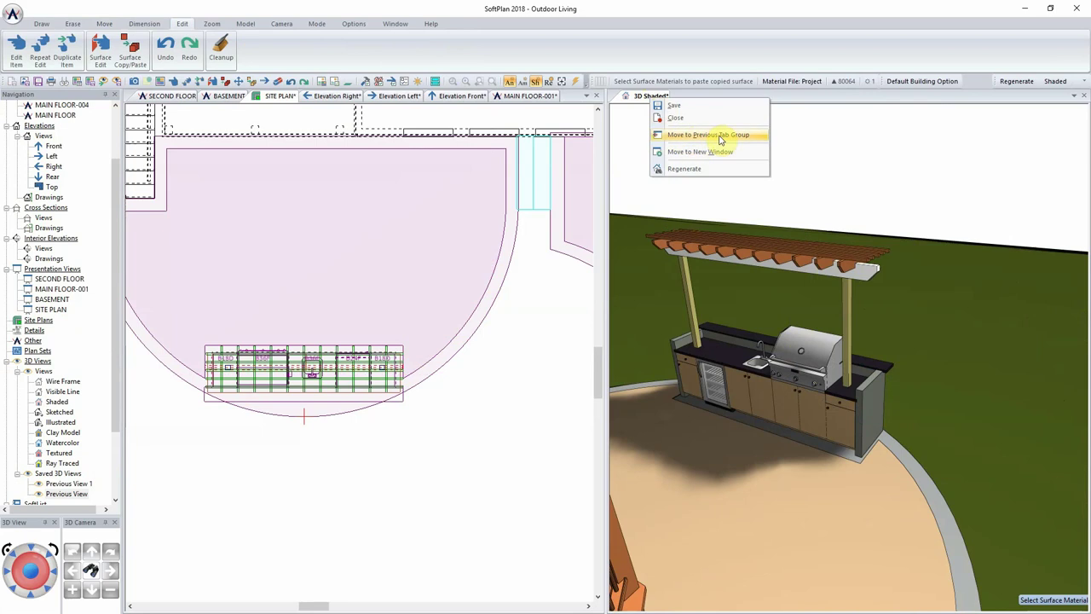
pyautogui.click(720, 136)
pyautogui.click(588, 96)
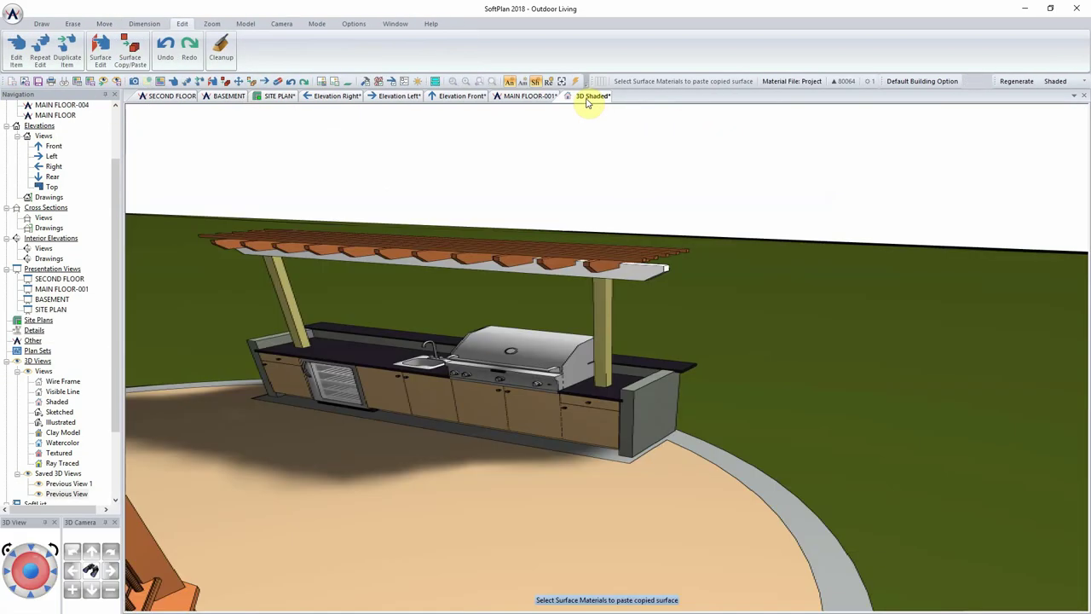
pyautogui.click(1011, 81)
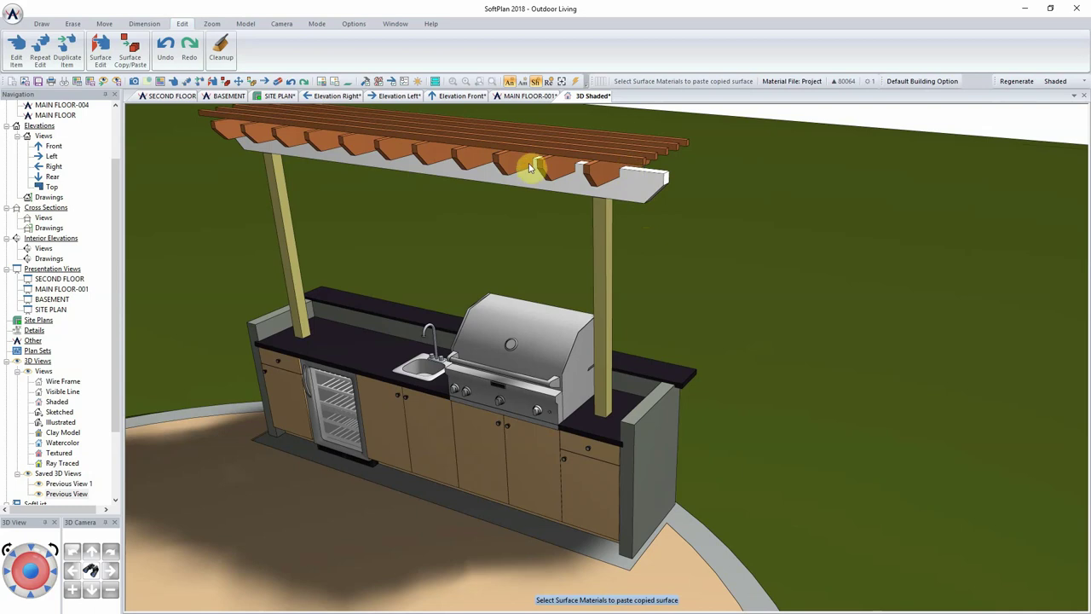
pyautogui.click(1057, 81)
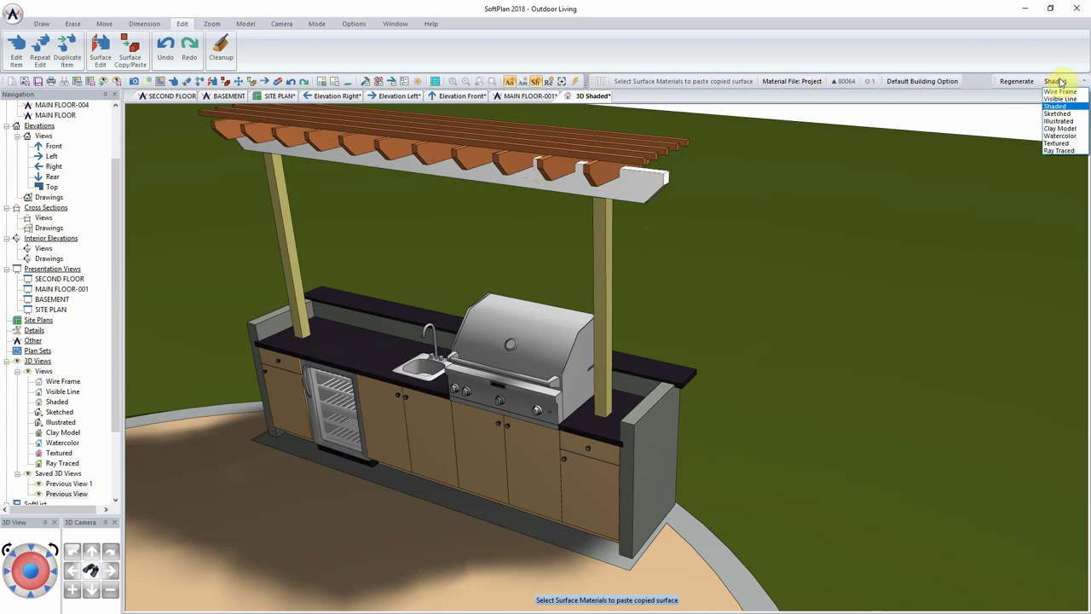
pyautogui.click(1061, 144)
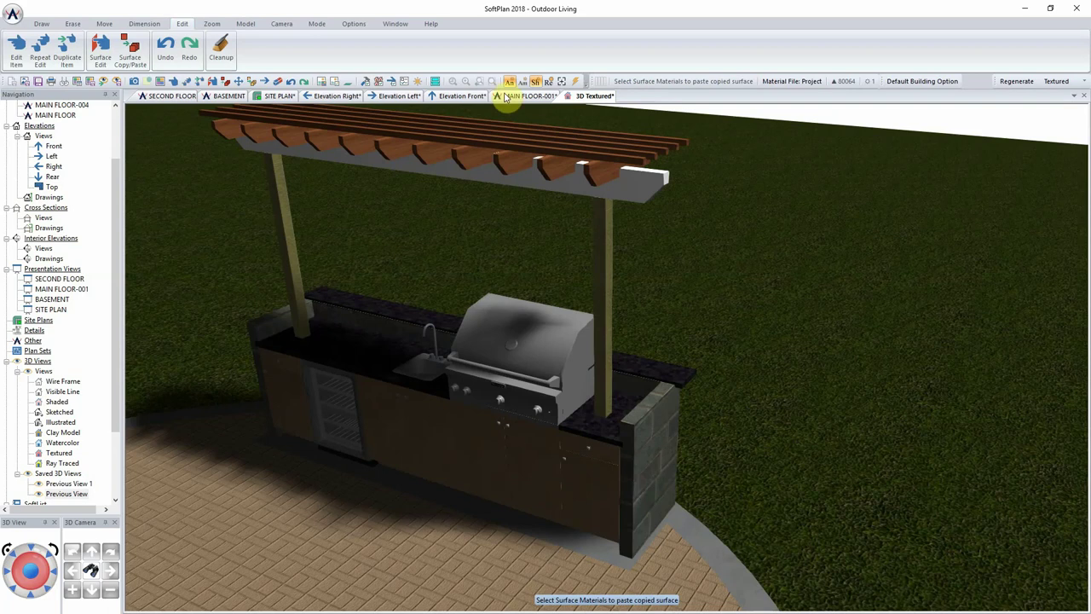
# Copy the surface material of the pergola's wood rafters onto the support beam and the posts.
pyautogui.click(133, 50)
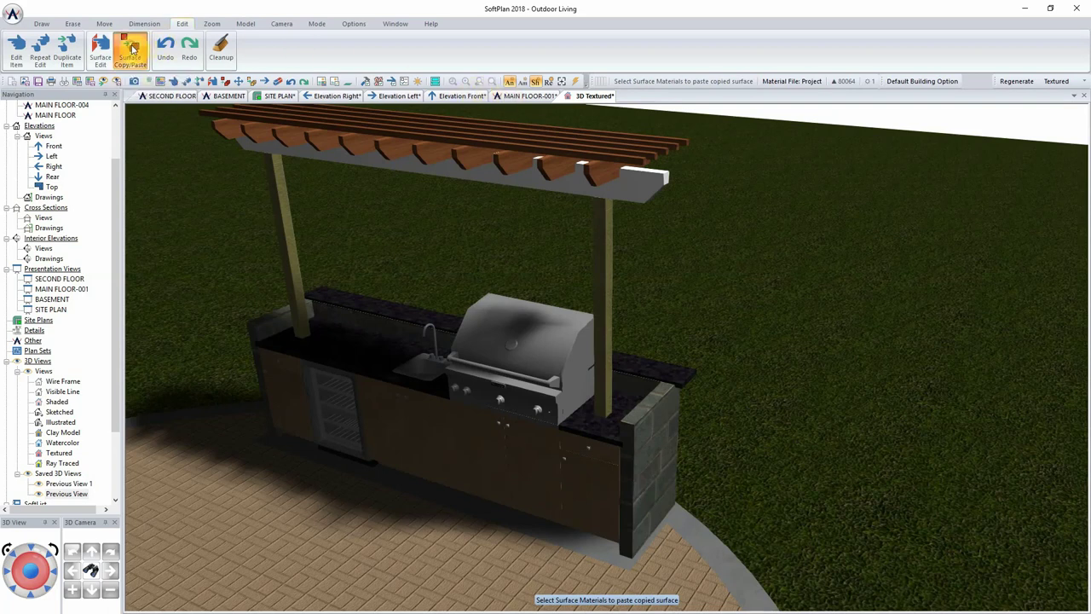
pyautogui.click(547, 168)
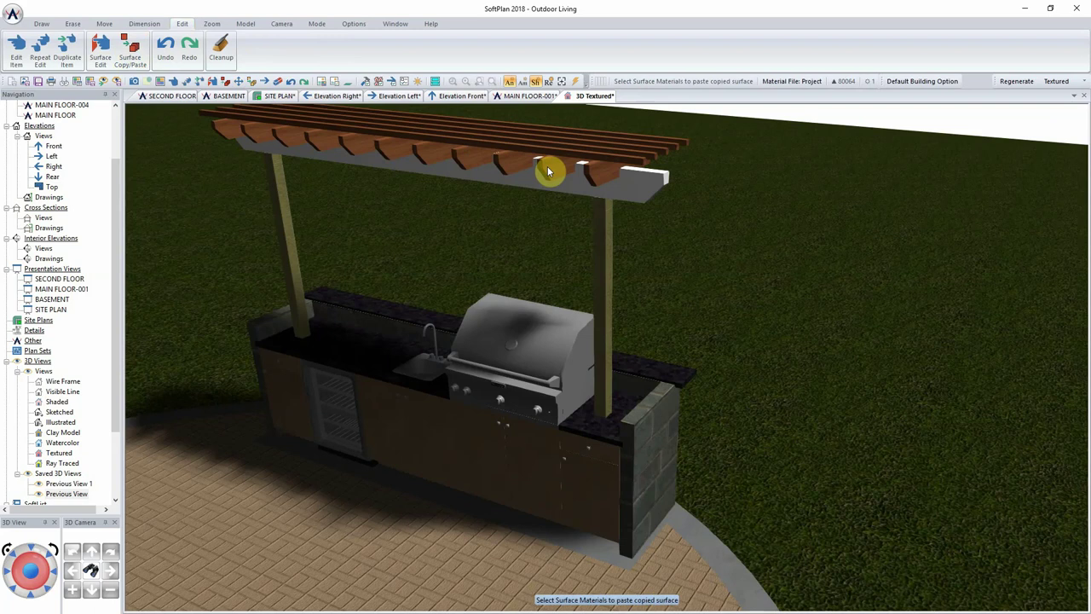
pyautogui.click(636, 180)
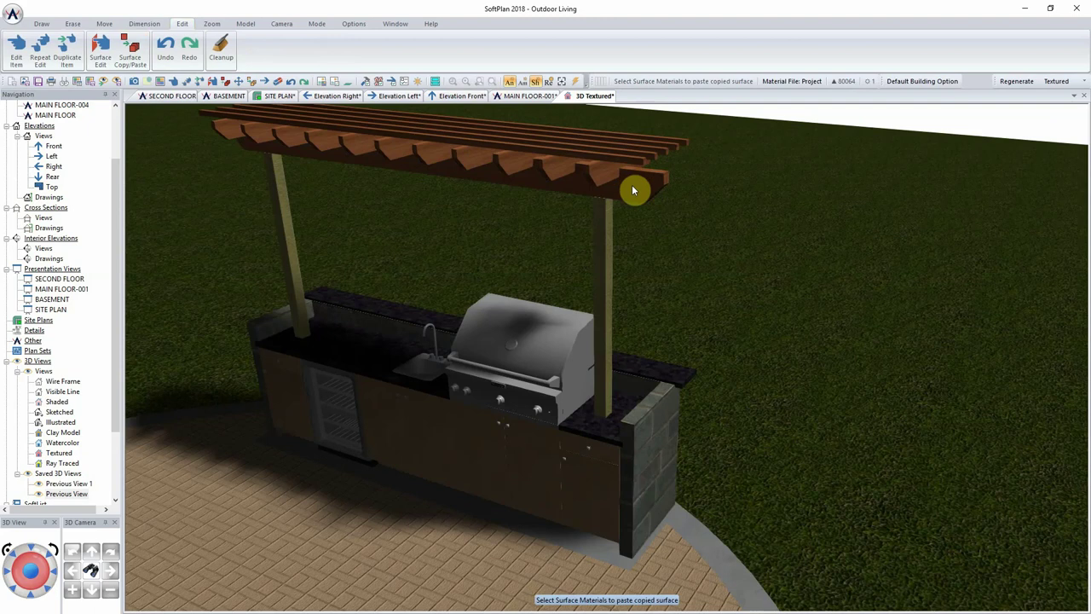
pyautogui.click(611, 215)
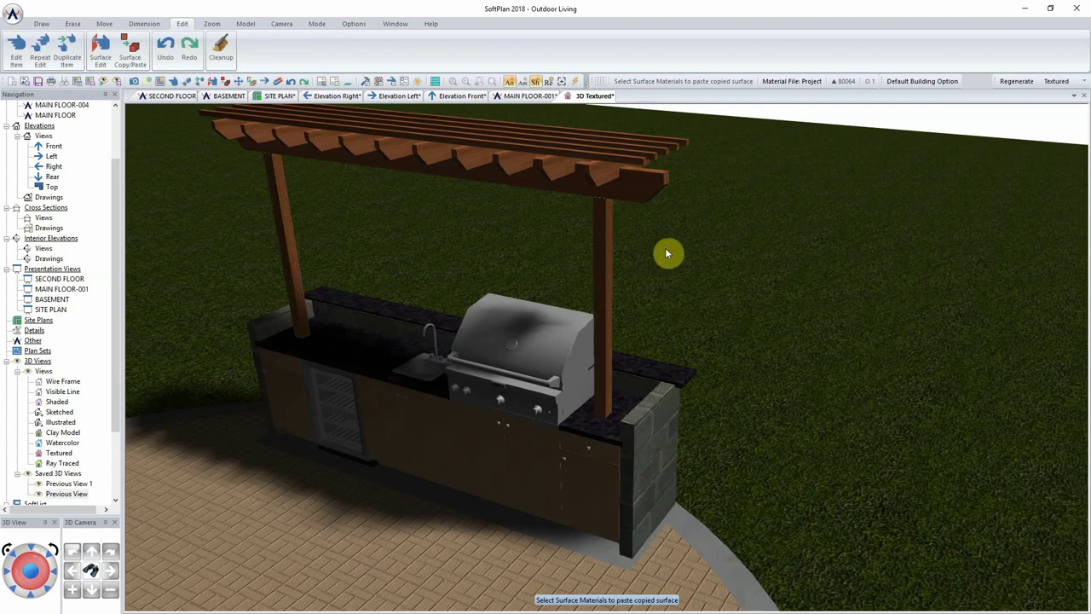
# Replace the granite countertop surface with a white, grey-veined texture from the Textured marble collection under Interior Finish.
pyautogui.rightClick(366, 352)
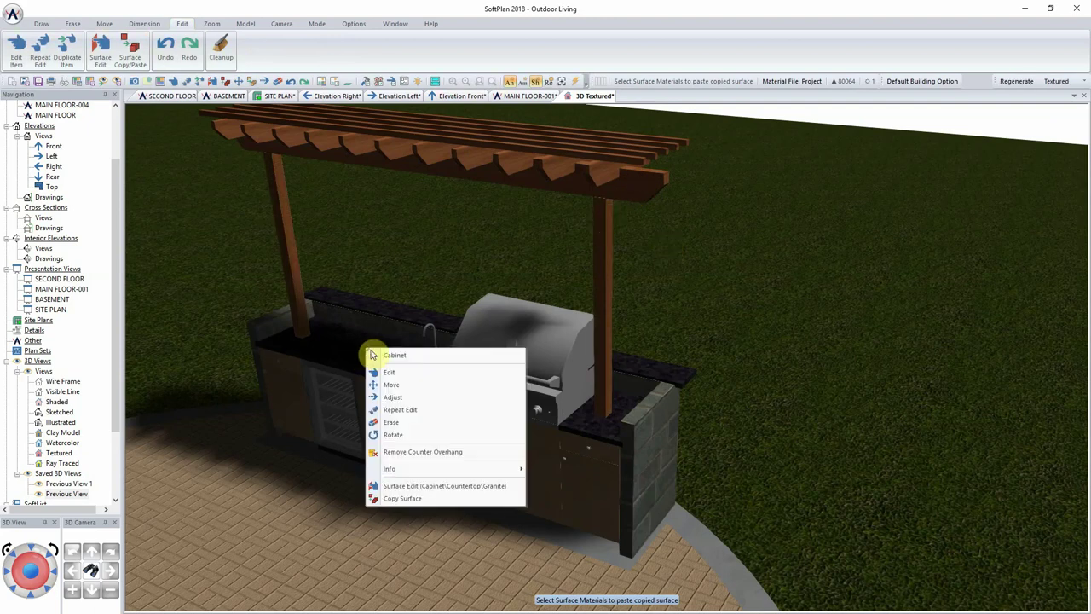
pyautogui.click(431, 486)
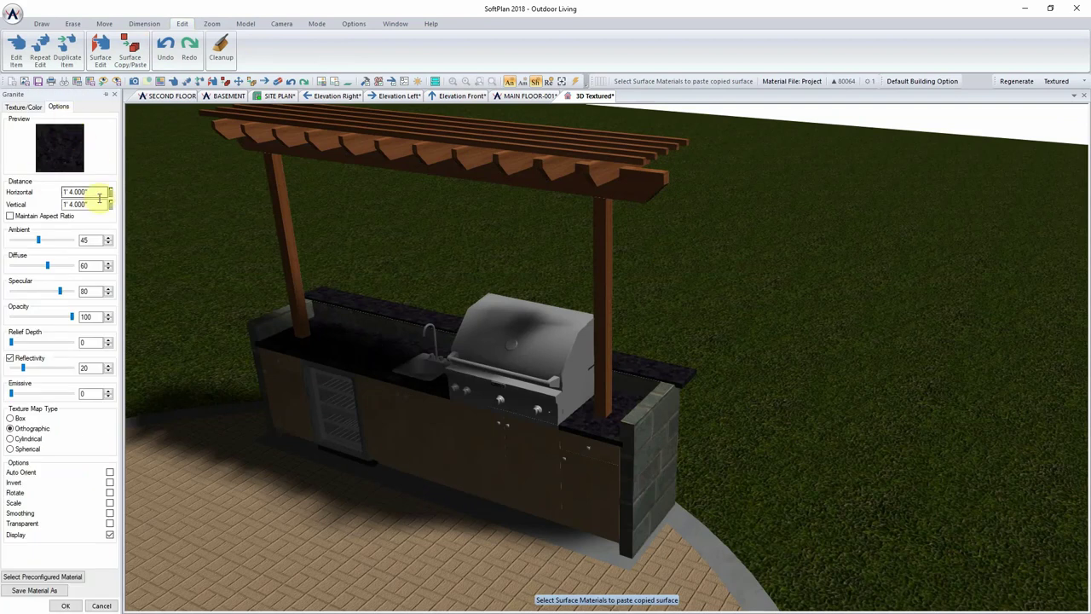
pyautogui.click(32, 107)
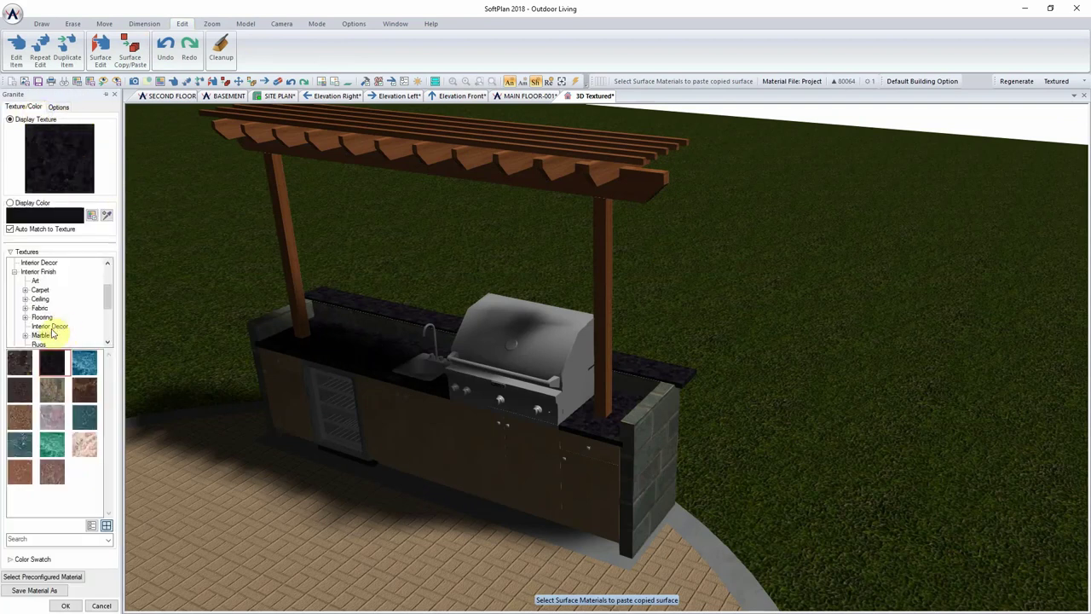
pyautogui.click(25, 334)
pyautogui.click(57, 326)
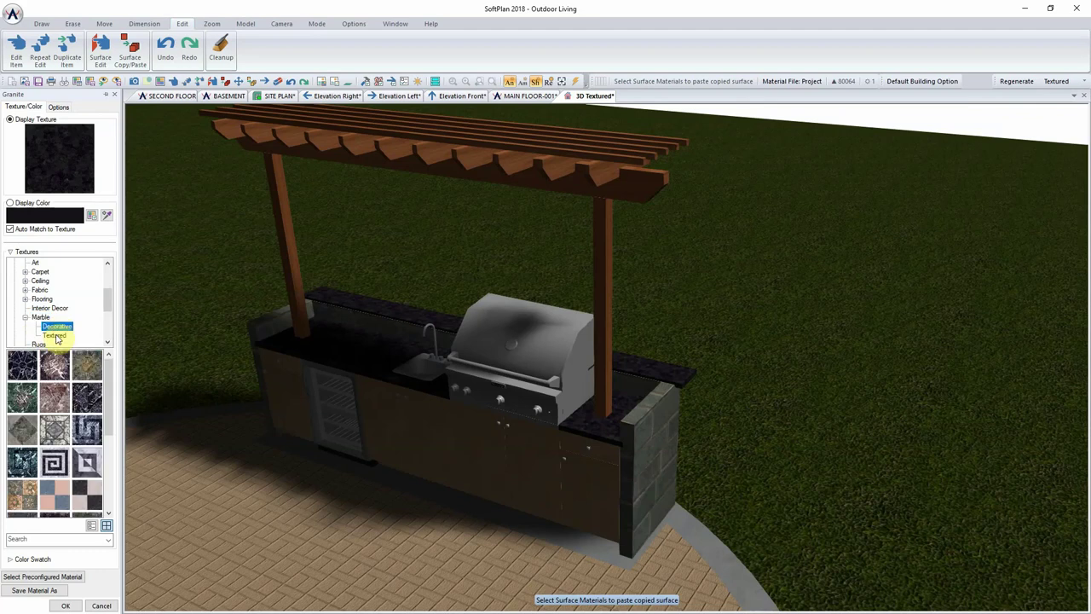
pyautogui.click(54, 336)
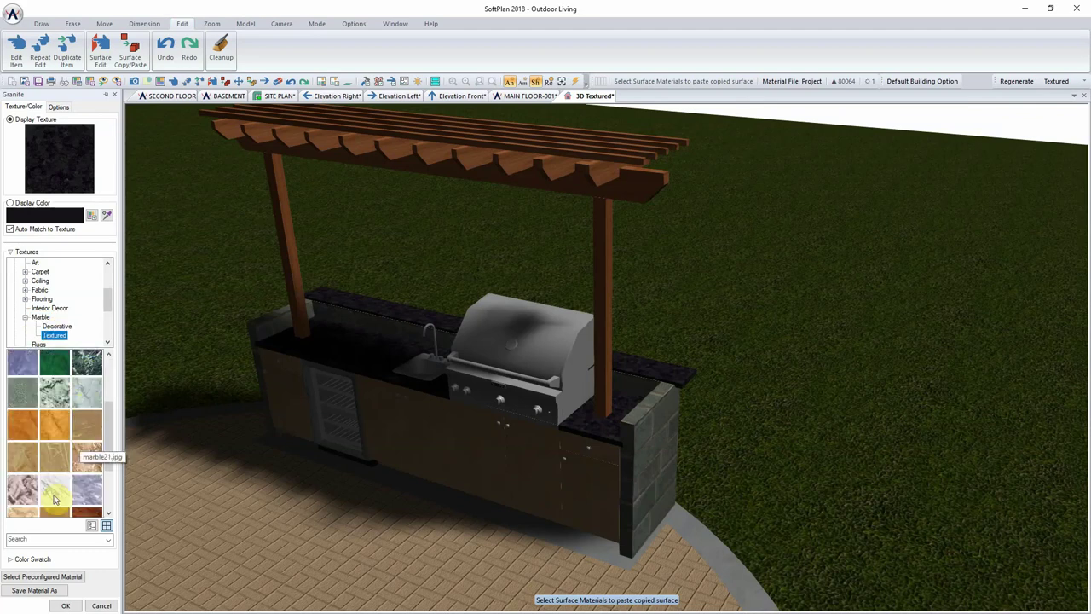
pyautogui.click(58, 499)
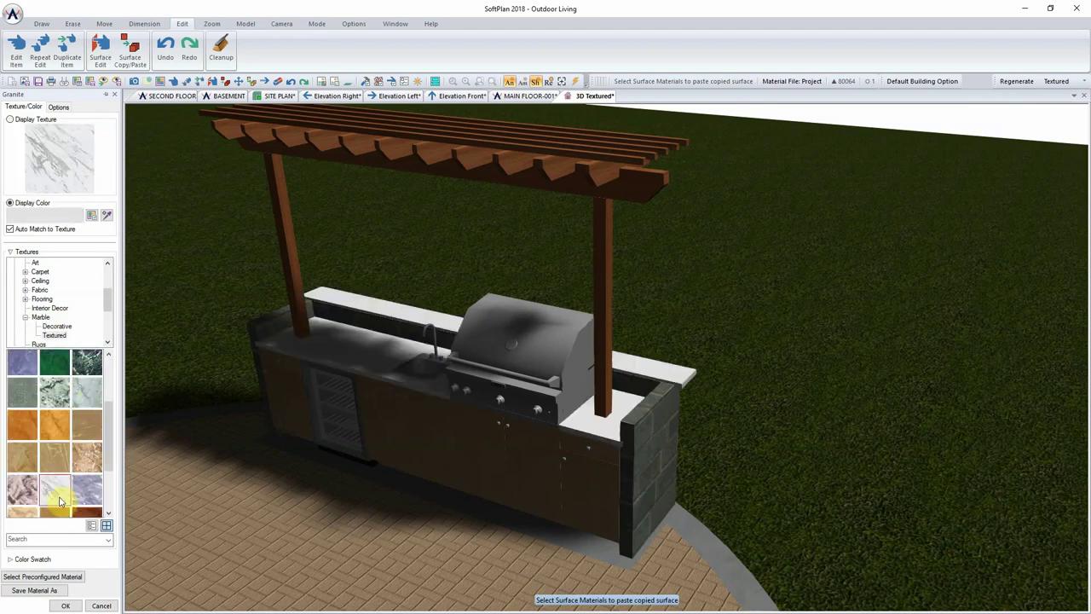
pyautogui.click(66, 606)
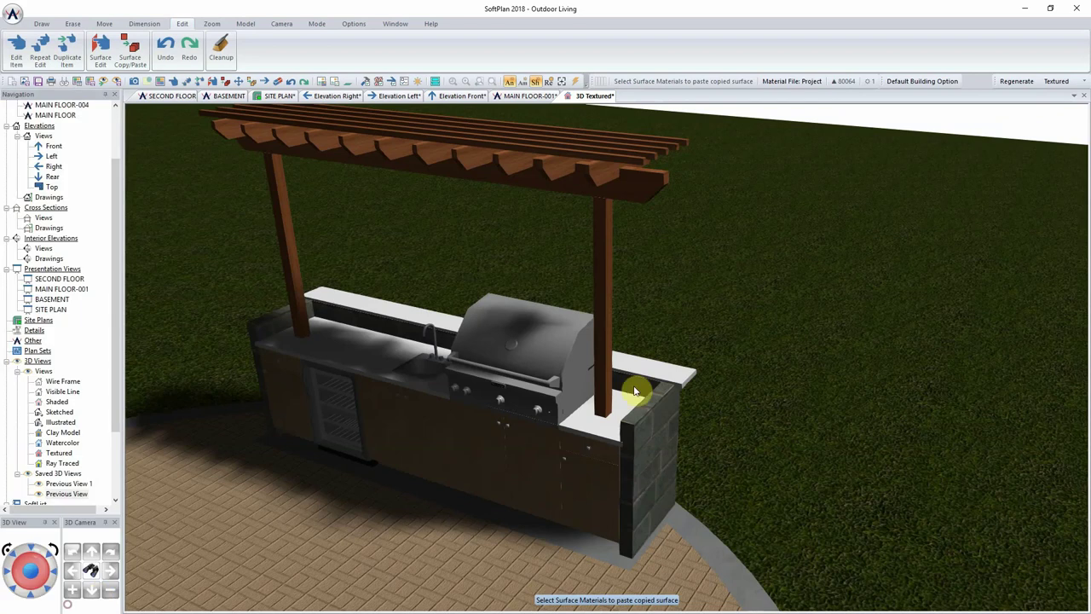
# Start editing the stone veneer wall's surface material and browse the Stone texture collections from Cobble to Rock.
pyautogui.rightClick(645, 432)
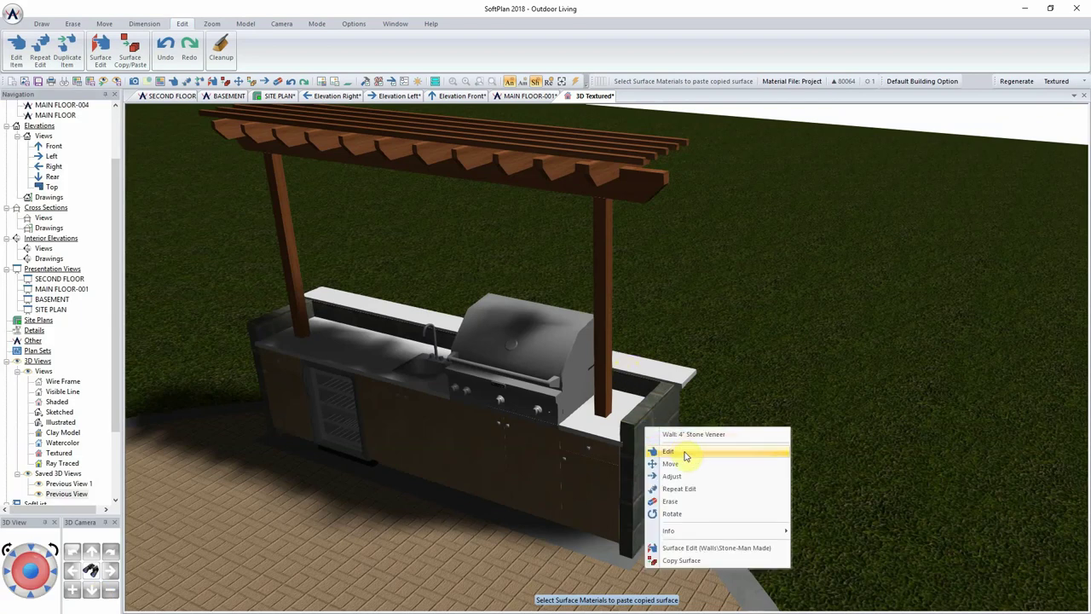
pyautogui.click(697, 548)
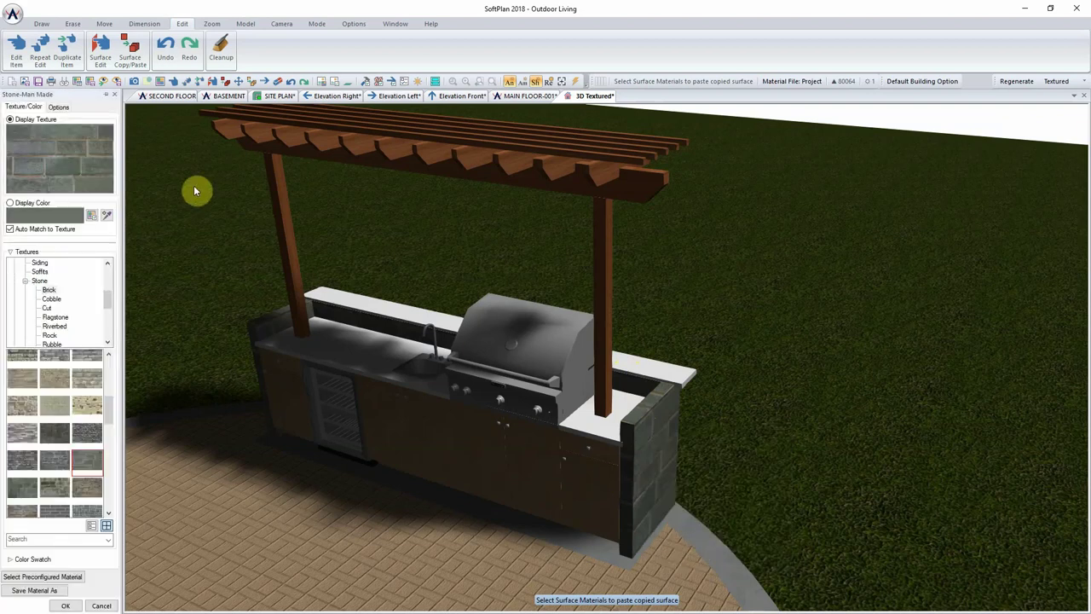
pyautogui.click(51, 299)
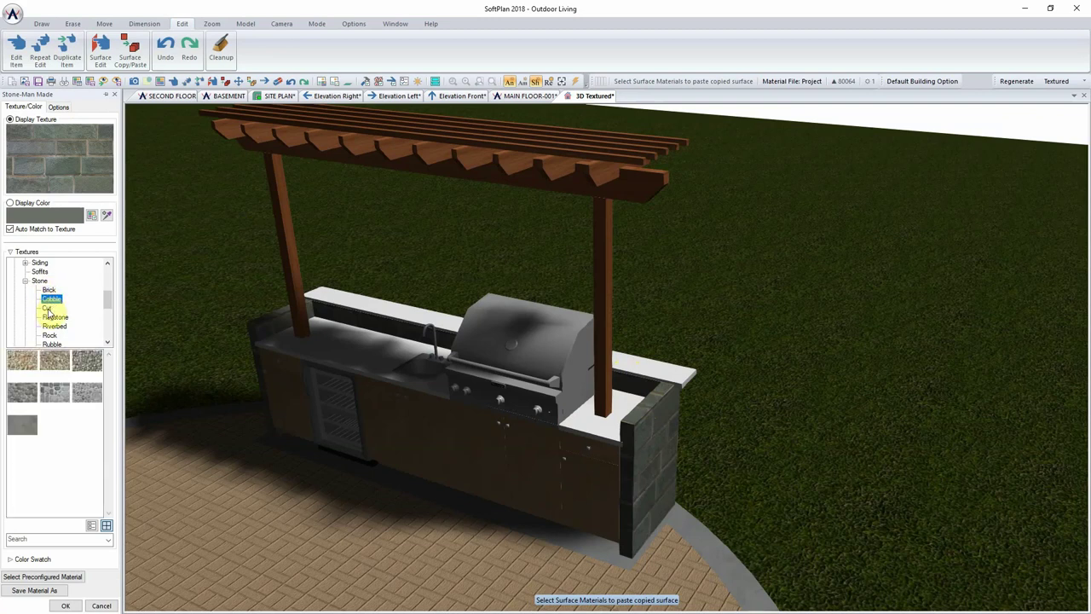
pyautogui.click(46, 309)
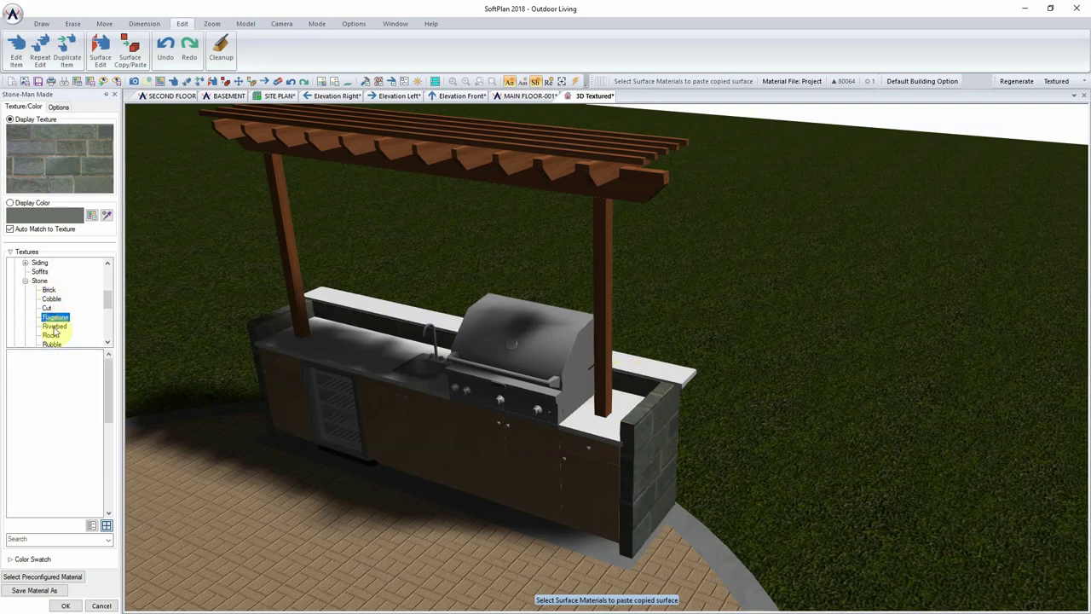
pyautogui.click(54, 326)
pyautogui.click(51, 335)
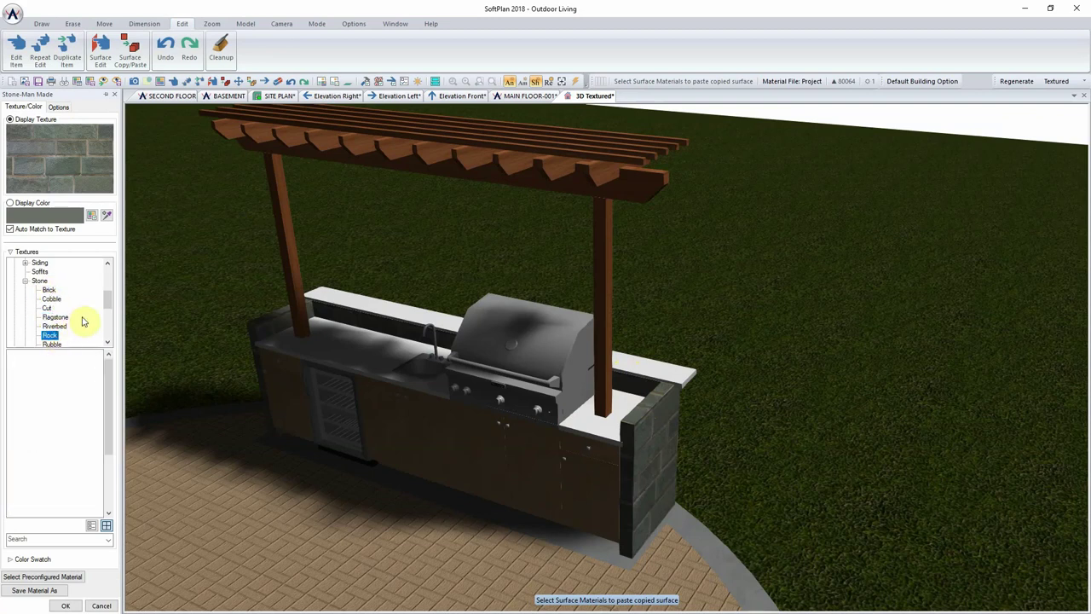
pyautogui.moveTo(109, 302); pyautogui.dragTo(109, 328)
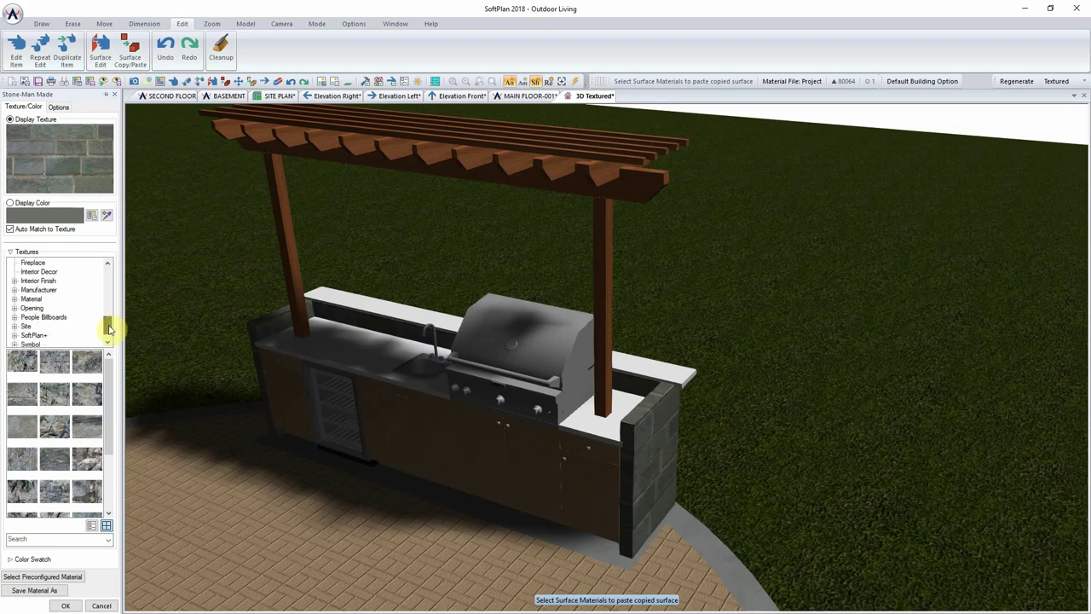
# Try the Buff Gray Panels texture from the manufacturer Buechel Stone's Stone Panels on the veneer wall, and check the Fieldledge collection.
pyautogui.click(14, 291)
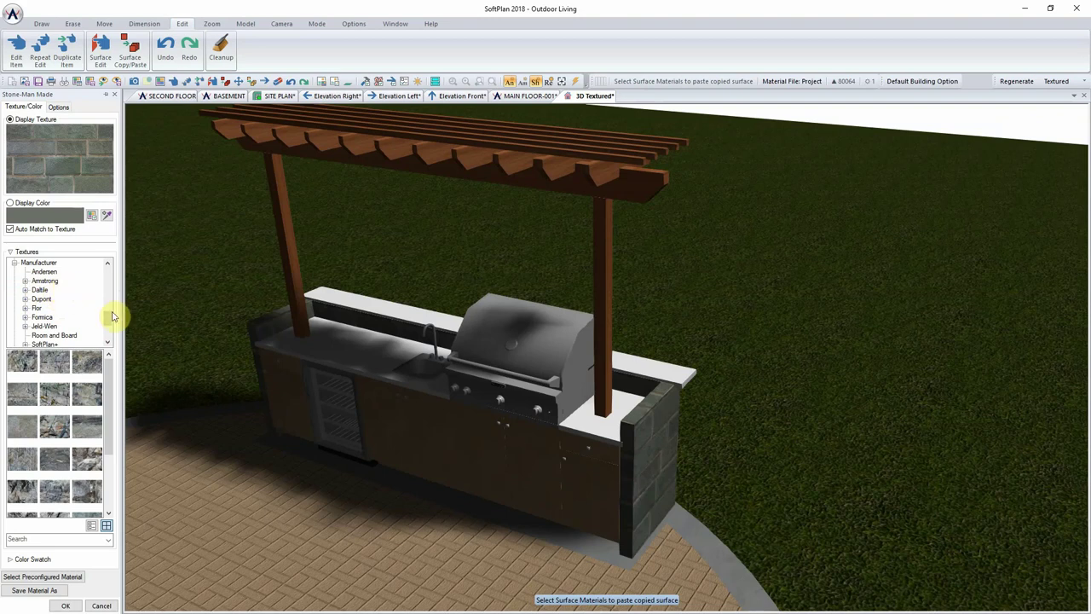
pyautogui.moveTo(109, 312); pyautogui.dragTo(107, 317)
pyautogui.click(26, 317)
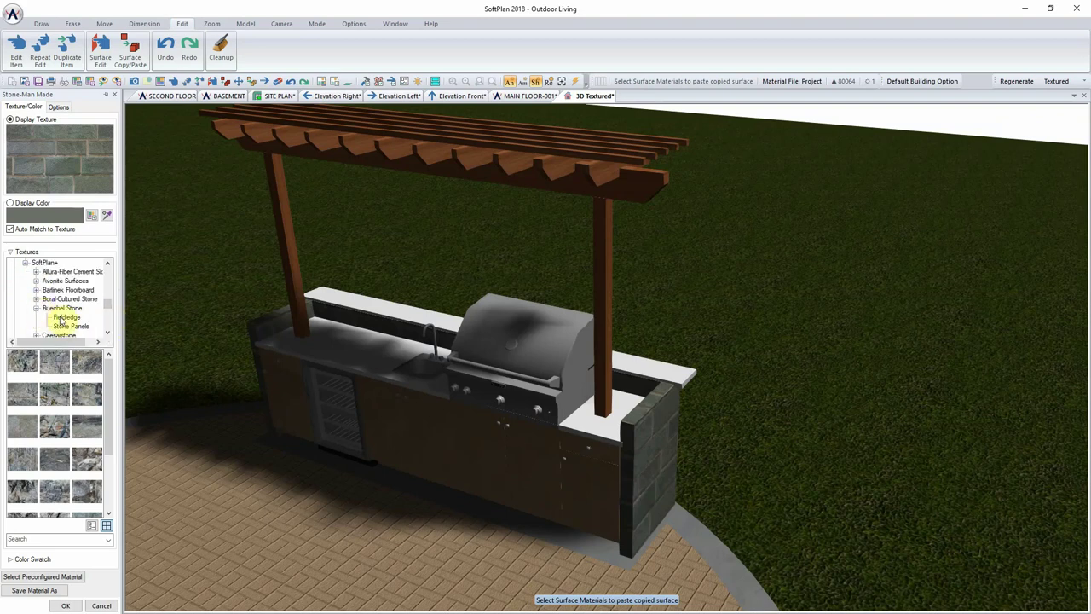
pyautogui.click(68, 325)
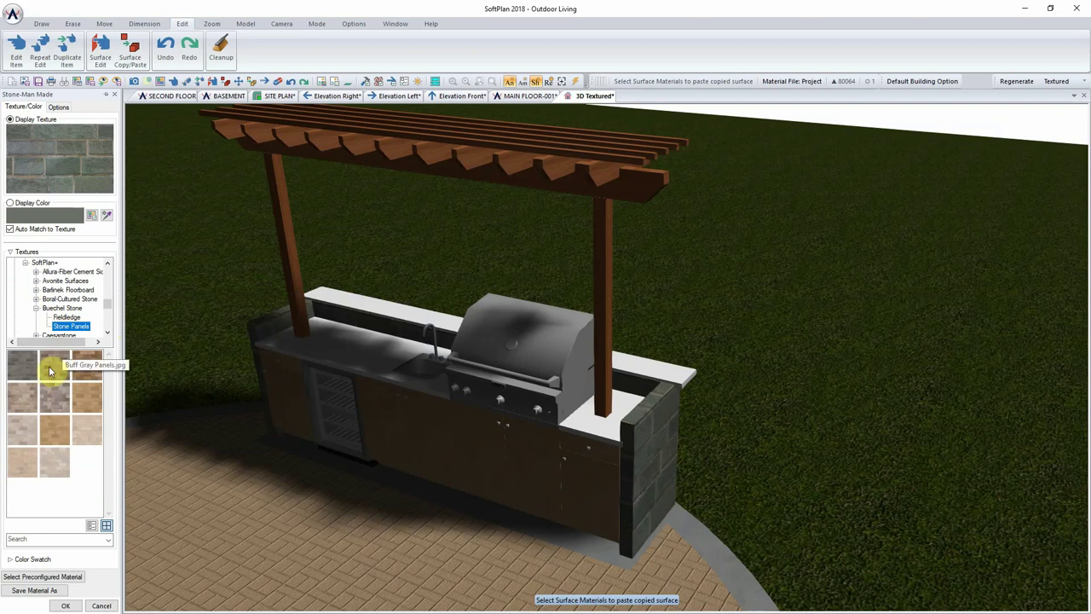
pyautogui.click(49, 367)
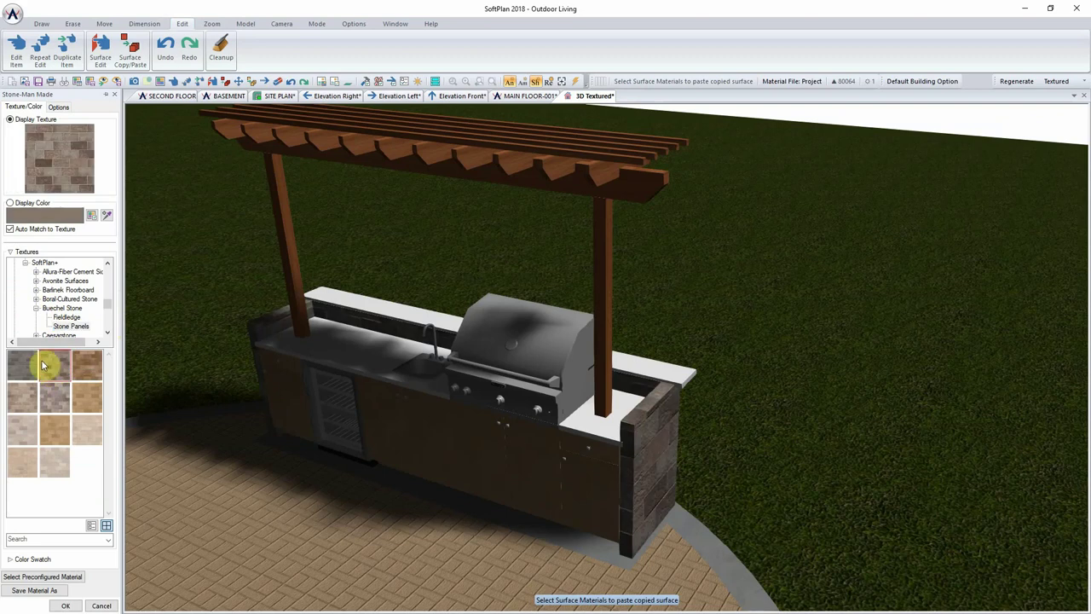
pyautogui.click(66, 318)
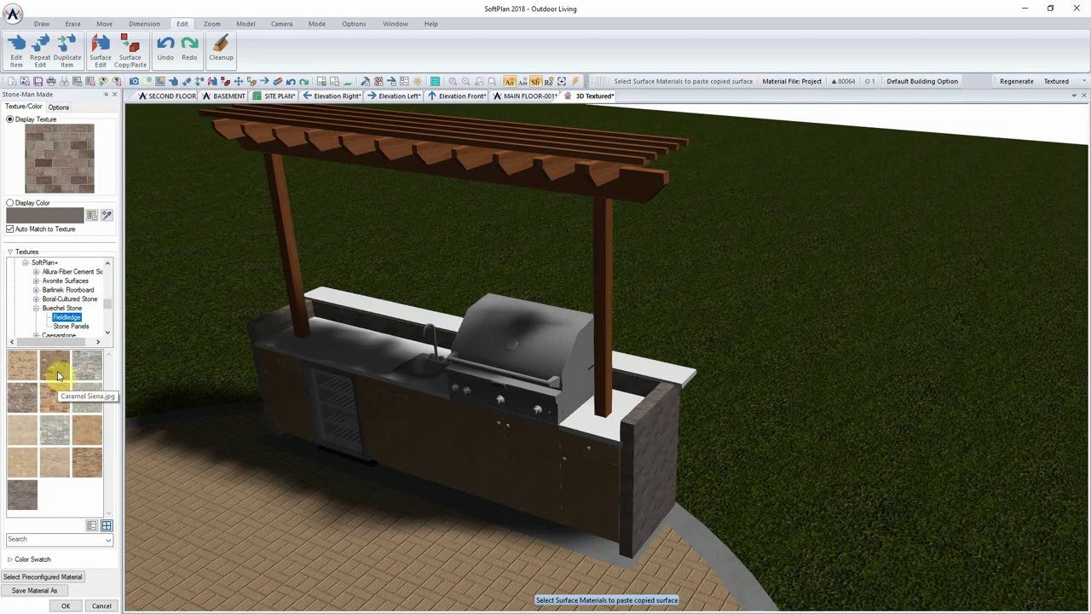
# Apply the dark third Drystack Ledgestone texture from the Boral-Cultured Stone collections to the stone veneer walls.
pyautogui.click(36, 299)
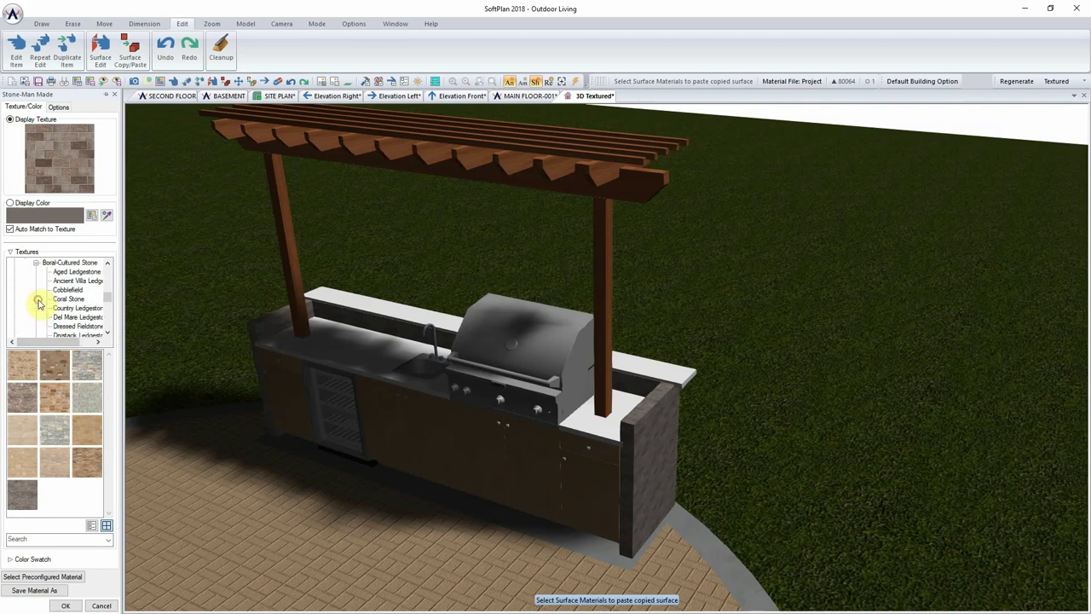
pyautogui.click(73, 271)
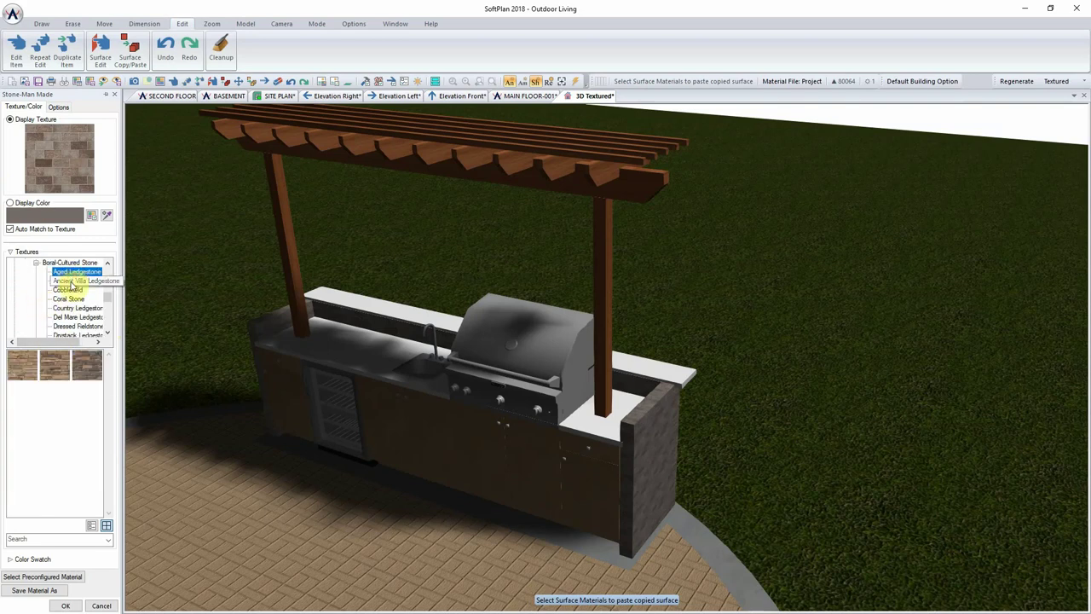
pyautogui.click(70, 282)
pyautogui.click(75, 317)
pyautogui.scroll(-1, 107, 306)
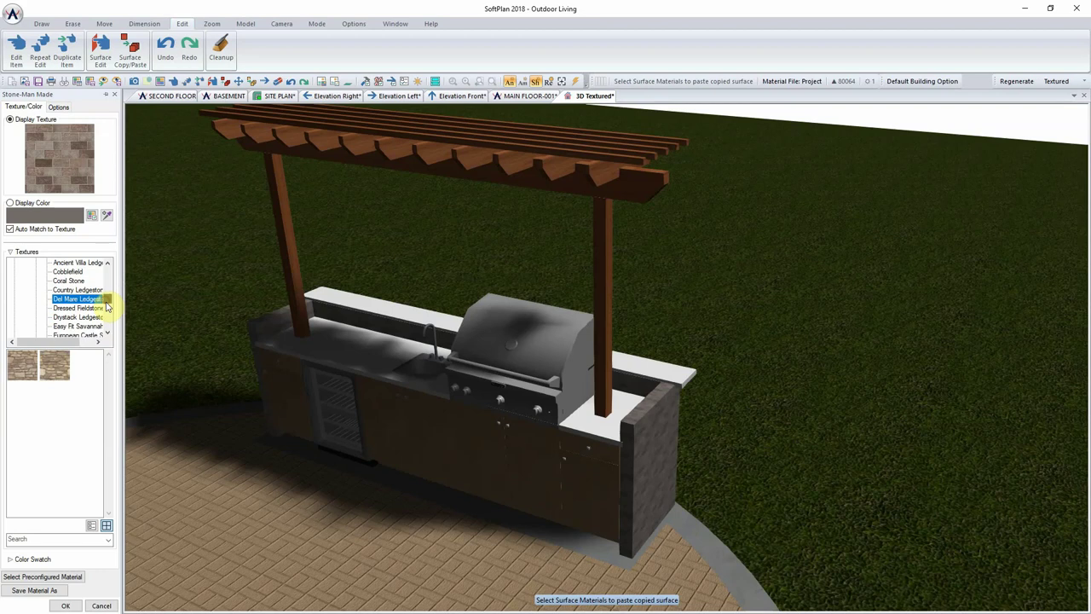
pyautogui.scroll(-3, 107, 306)
pyautogui.click(79, 281)
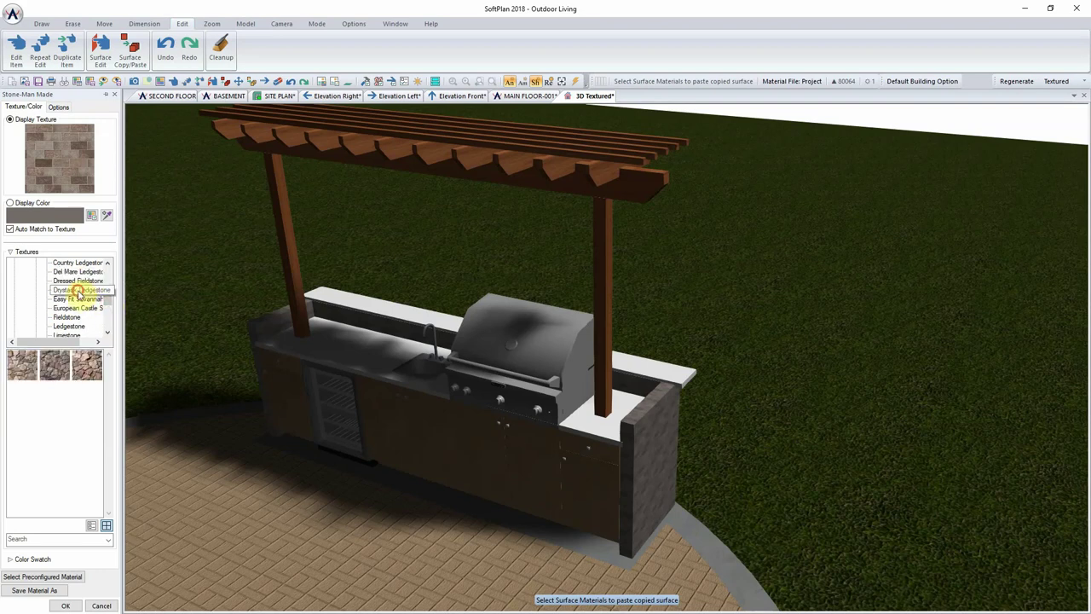
pyautogui.click(77, 292)
pyautogui.click(87, 365)
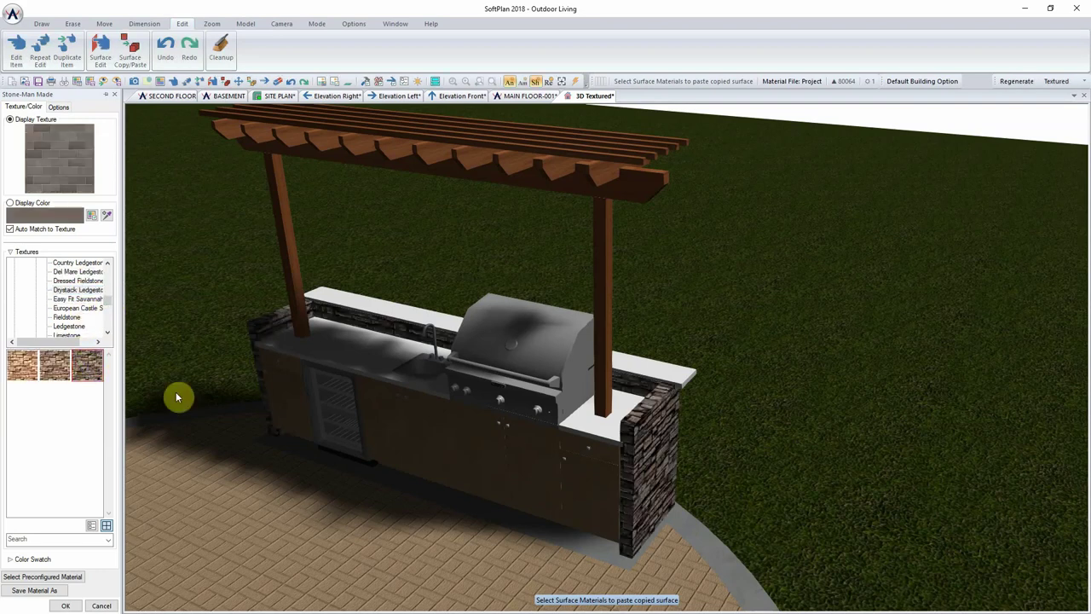
pyautogui.click(66, 605)
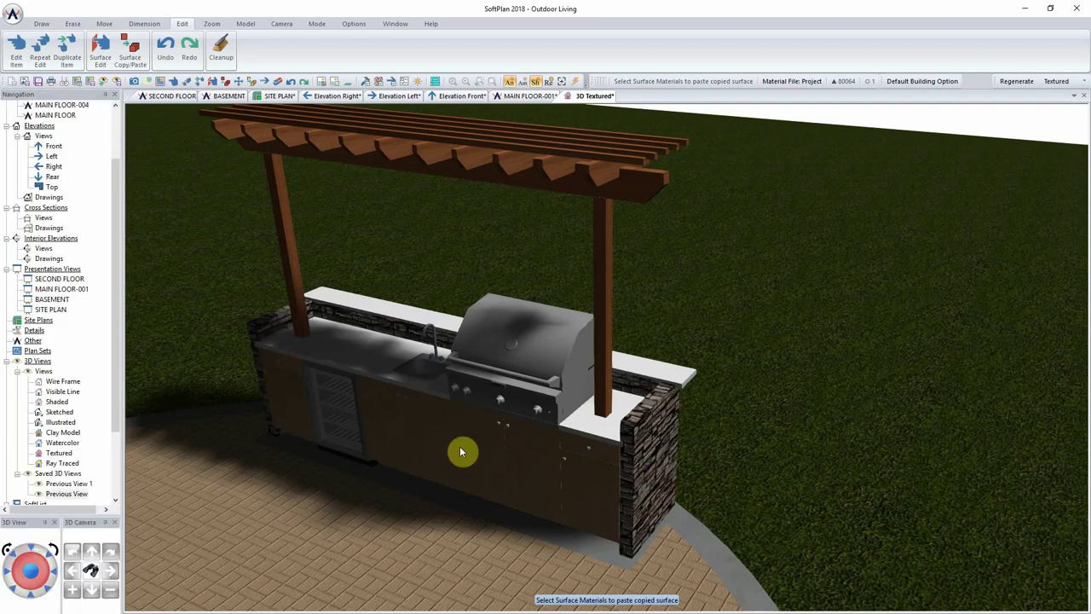
# Orbit around the outdoor kitchen to examine the ledgestone walls, countertops and pergola from the rear, side and front.
pyautogui.moveTo(463, 443); pyautogui.dragTo(416, 415)
pyautogui.press('Left')
pyautogui.press('Left')
pyautogui.press('Left')
pyautogui.press('Left')
pyautogui.press('Left')
pyautogui.press('Left')
pyautogui.press('Left')
pyautogui.press('Left')
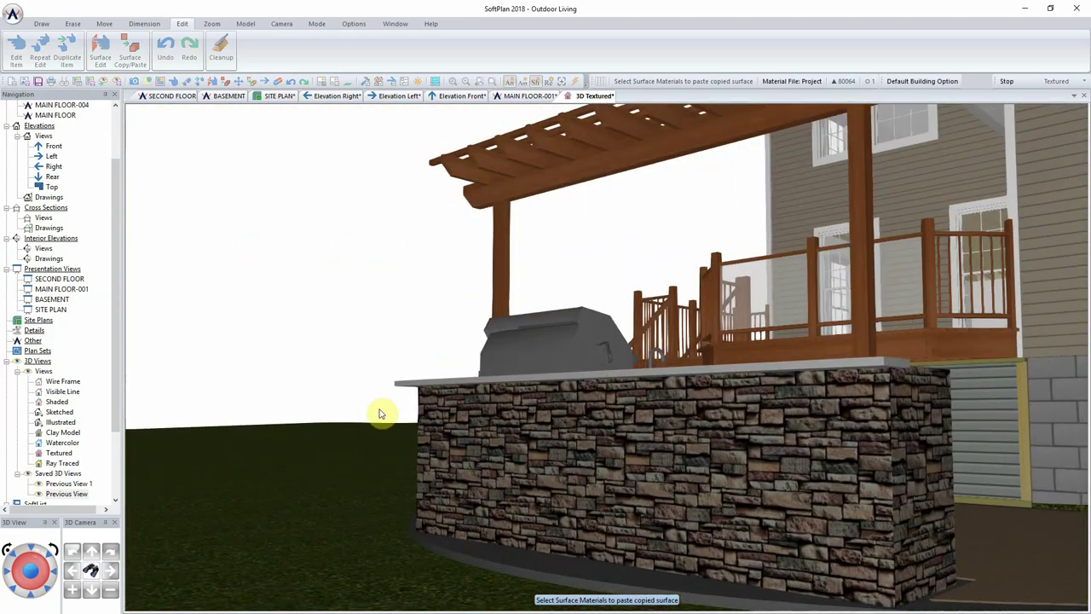
pyautogui.press('Left')
pyautogui.press('Left')
pyautogui.press('Left')
pyautogui.press('Left')
pyautogui.press('Left')
pyautogui.press('Left')
pyautogui.press('Left')
pyautogui.press('Left')
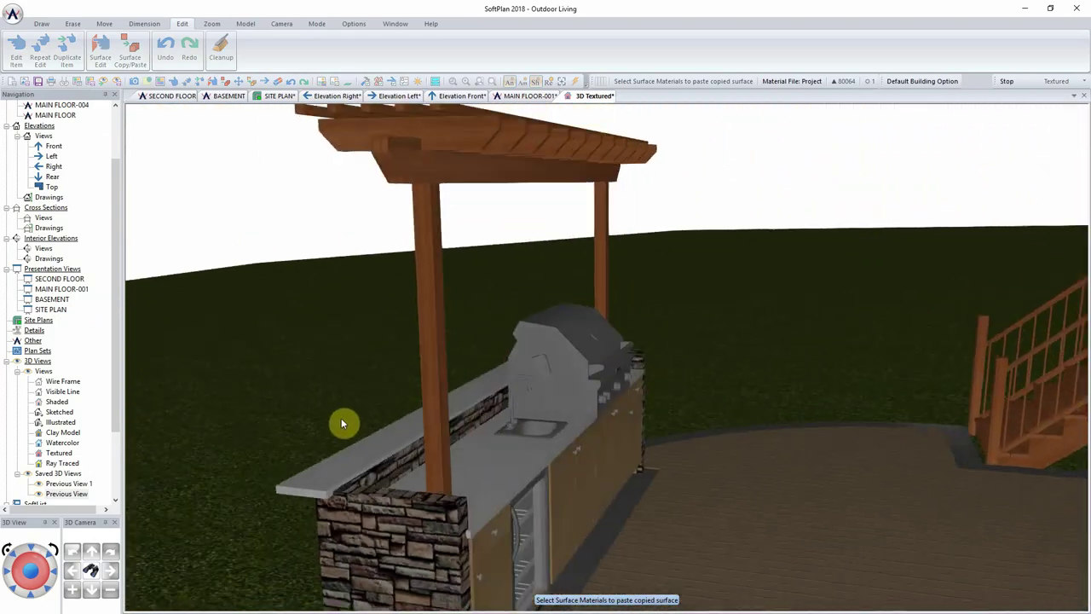
pyautogui.press('Left')
pyautogui.press('Left')
pyautogui.press('Left')
pyautogui.press('Left')
pyautogui.press('Left')
pyautogui.press('Left')
pyautogui.press('Left')
pyautogui.press('Left')
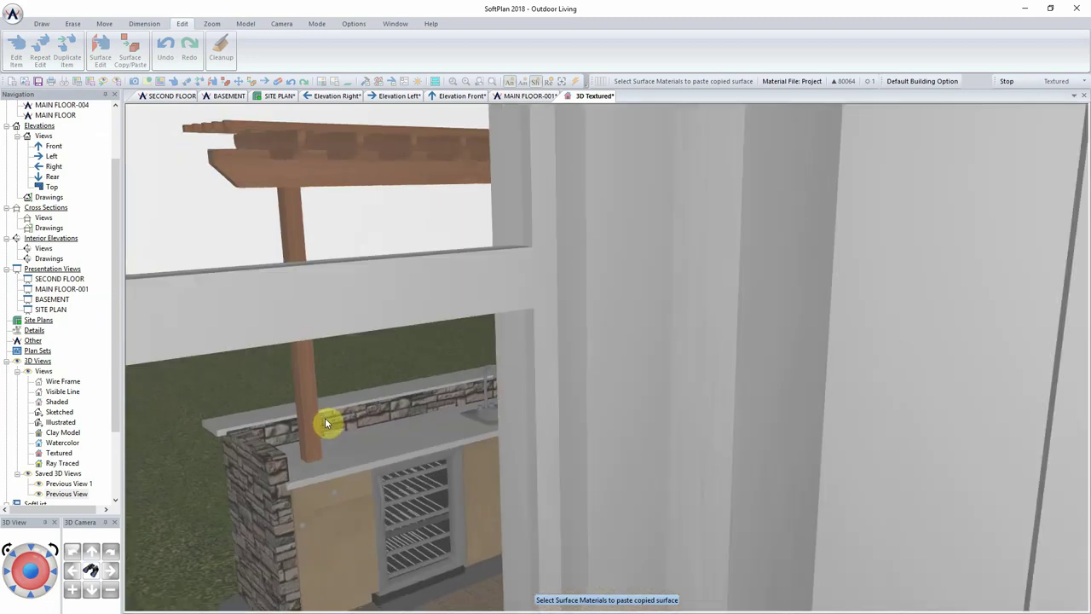